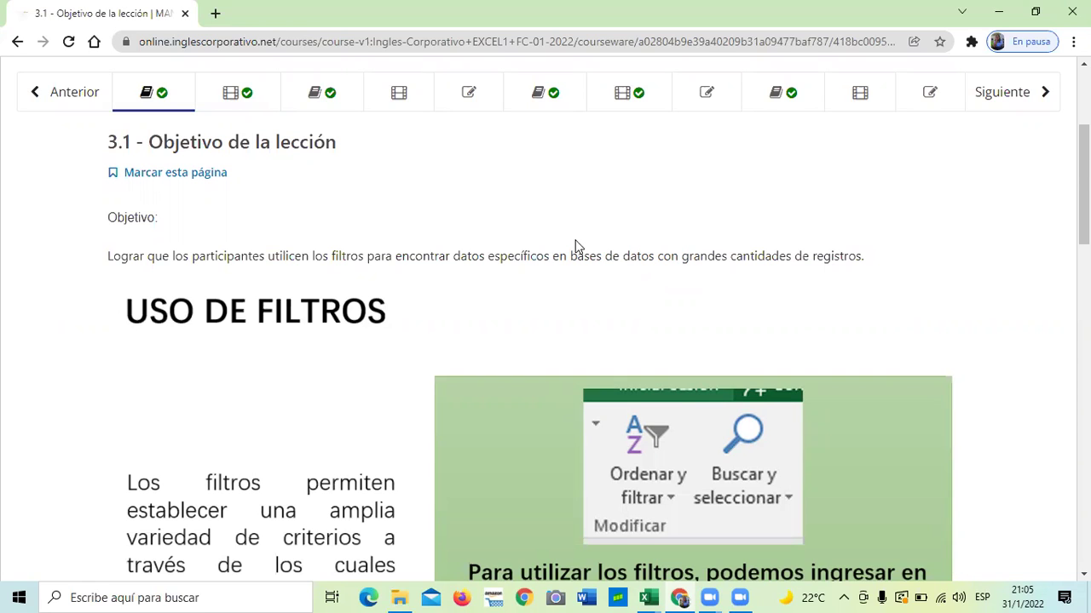
- Read the introduction to filters and the ways to access them in lesson 3.1
scroll(575, 246, down, 3)
scroll(576, 238, up, 1)
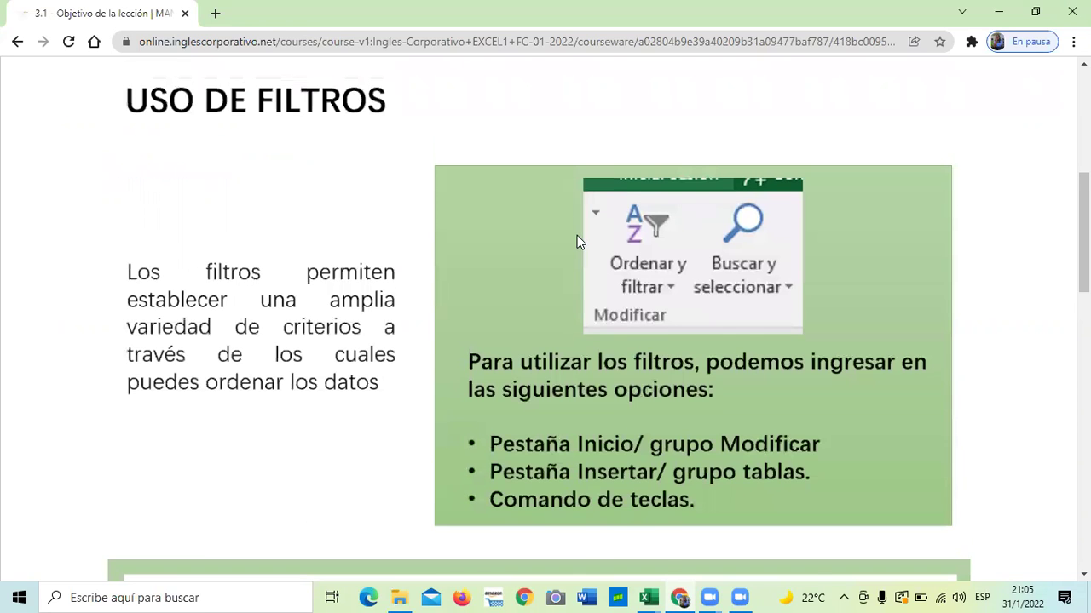
scroll(577, 241, up, 2)
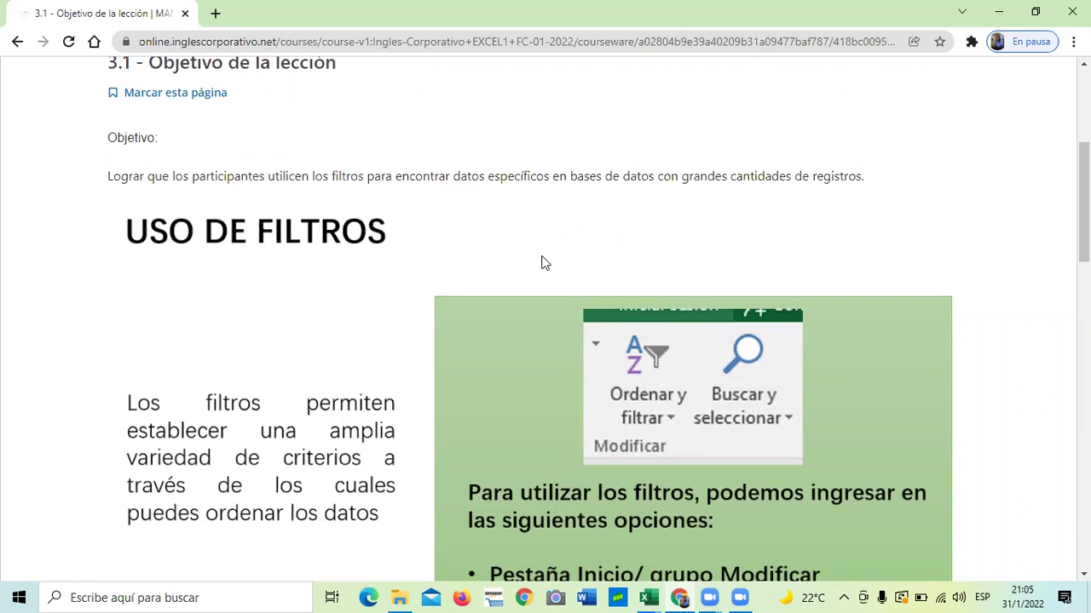
scroll(538, 218, down, 2)
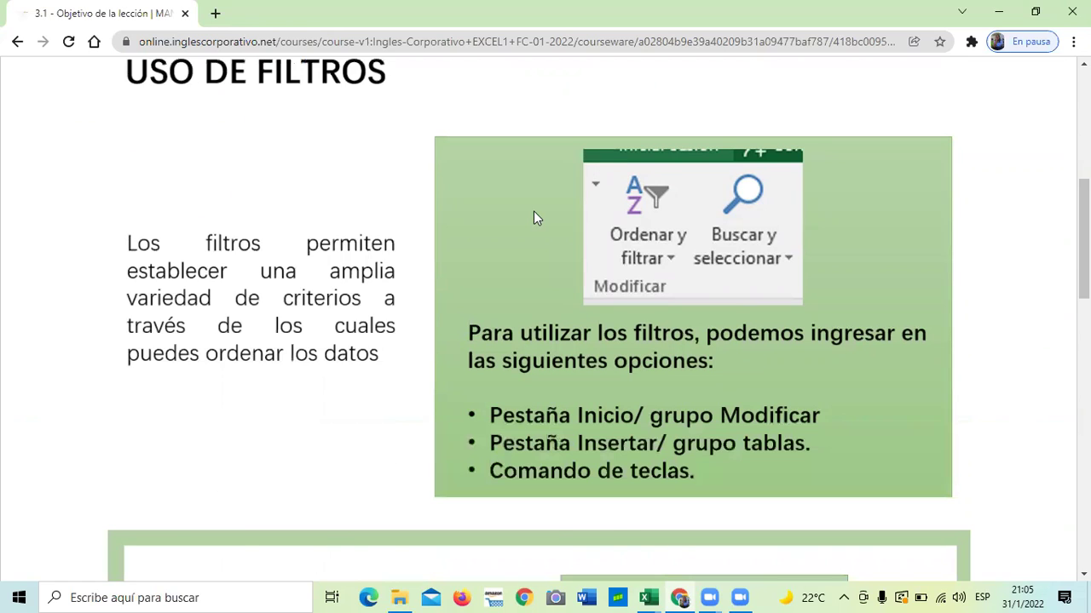
scroll(533, 218, down, 1)
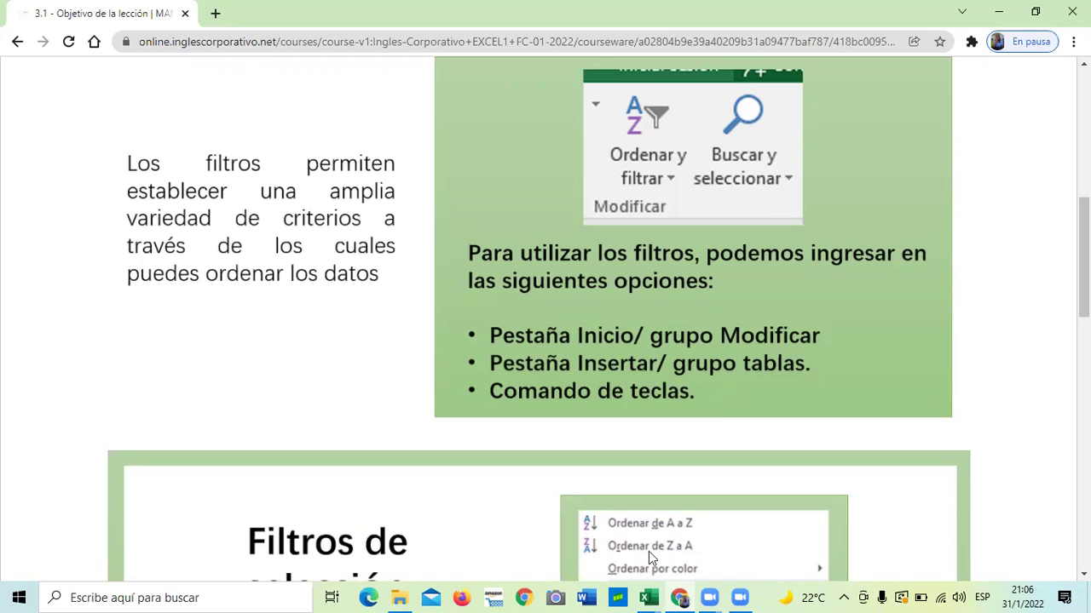
- Switch to the Libro2 workbook in Excel and examine where the filter commands are offered
mouse_move(651, 596)
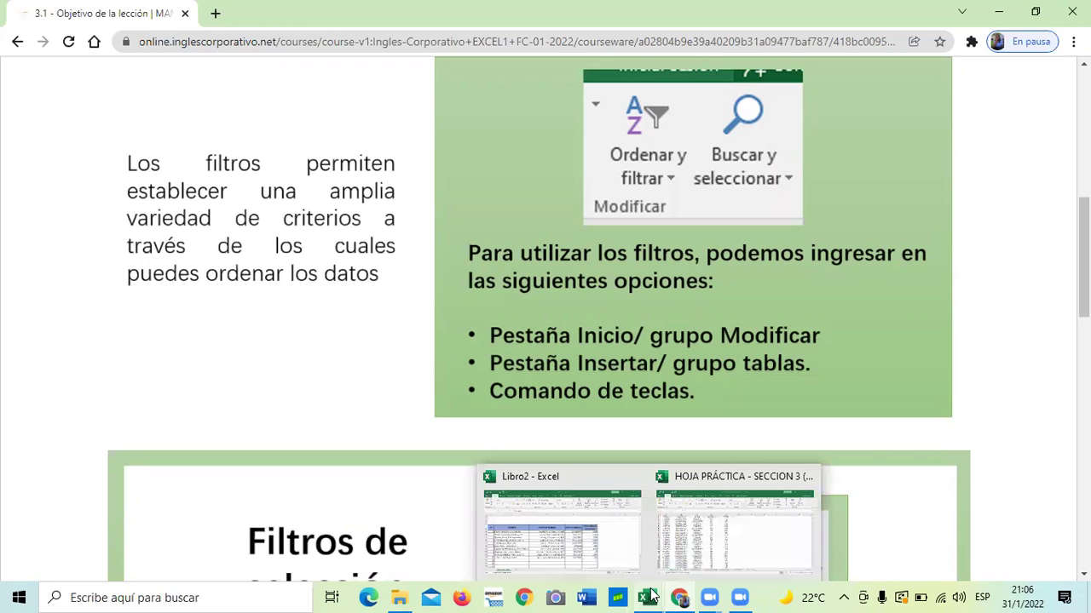
click(587, 549)
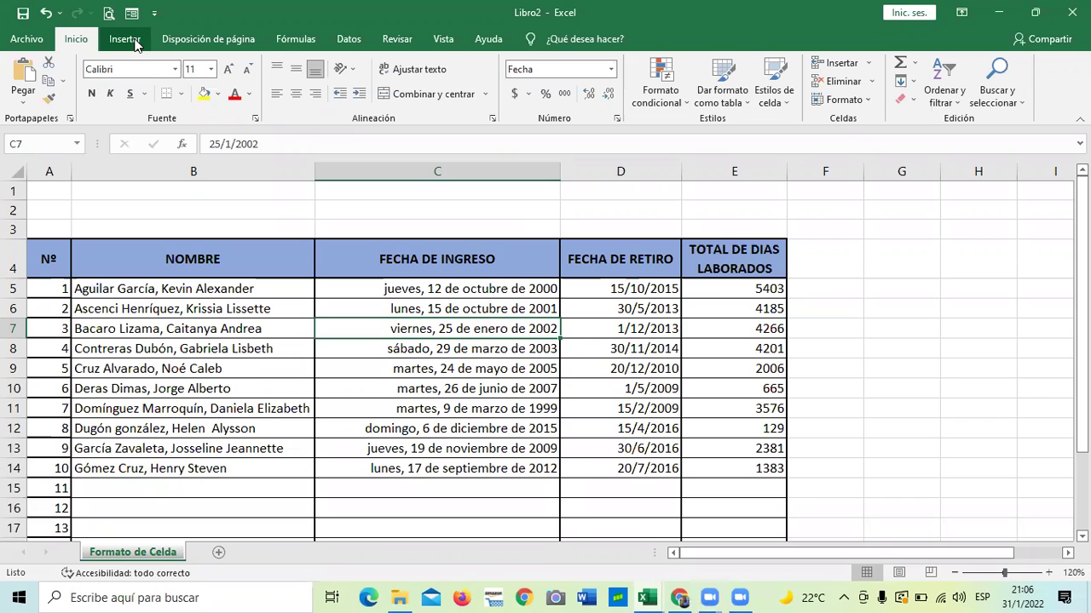
click(136, 44)
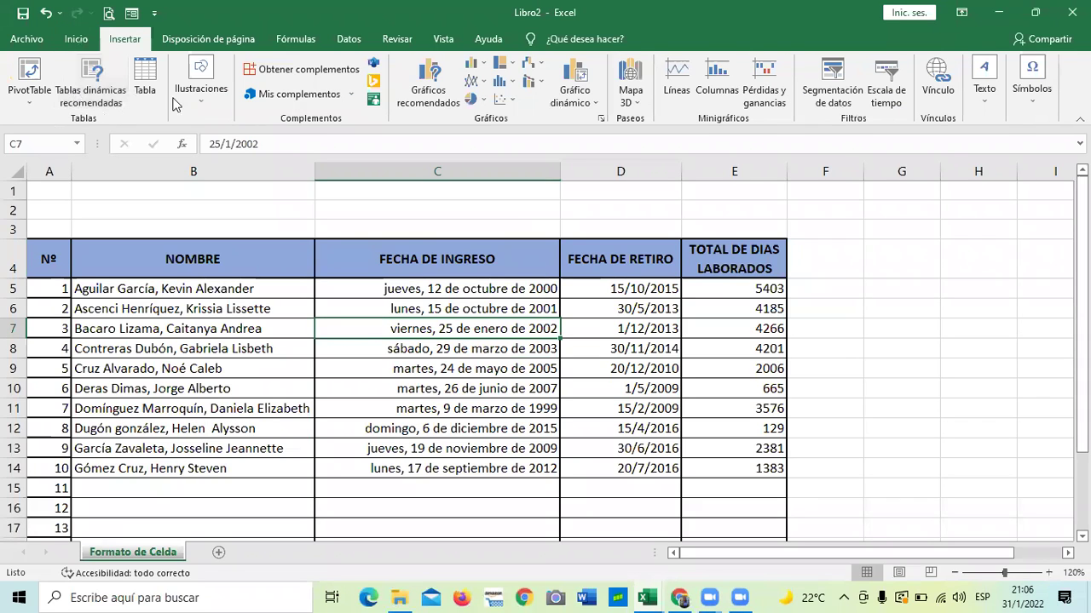
click(204, 93)
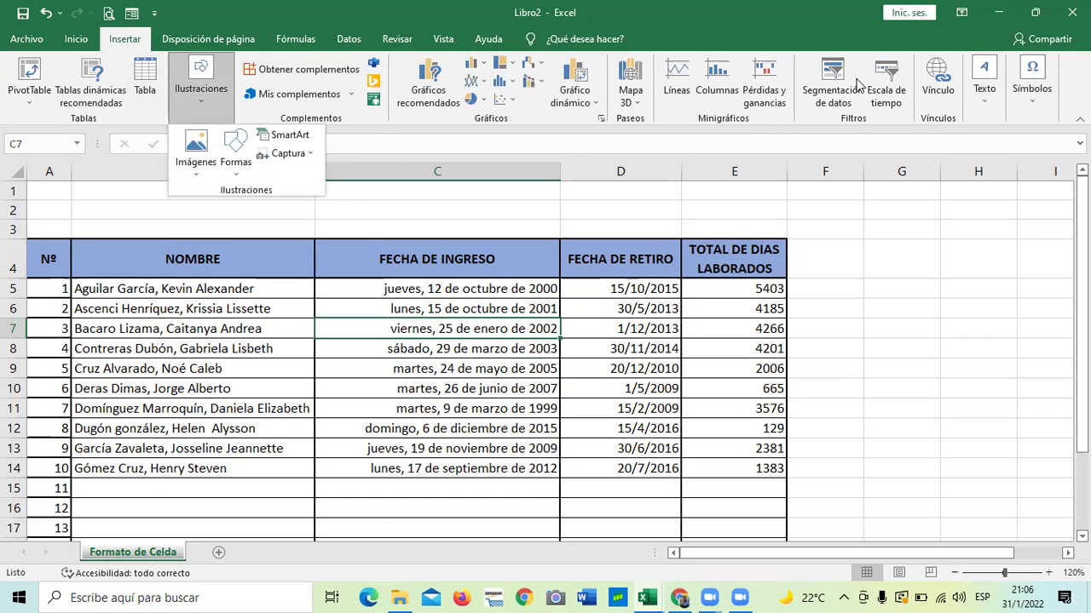
click(356, 42)
click(358, 42)
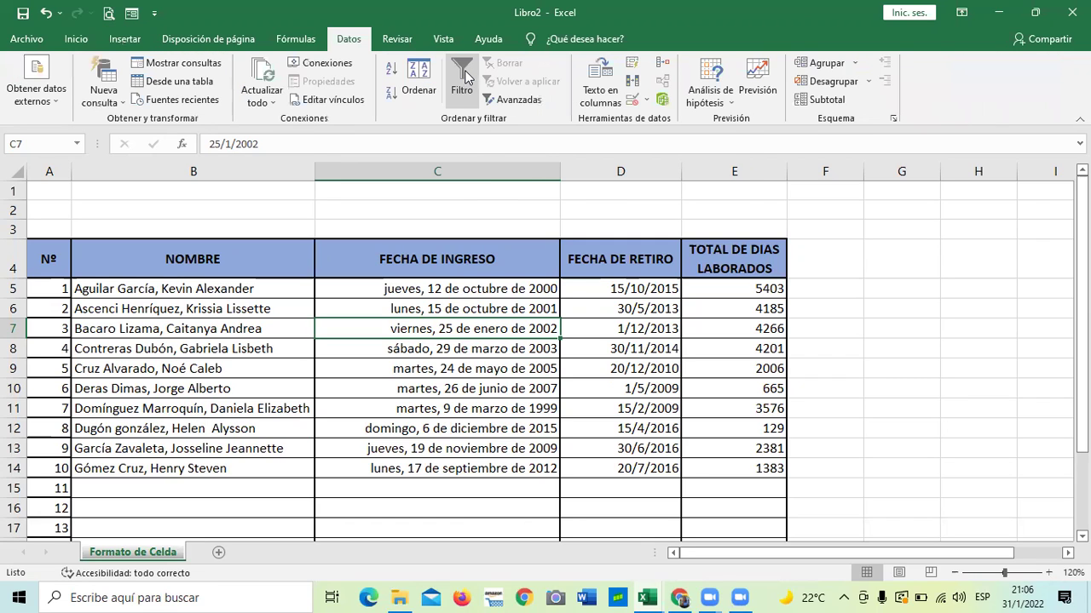
click(78, 38)
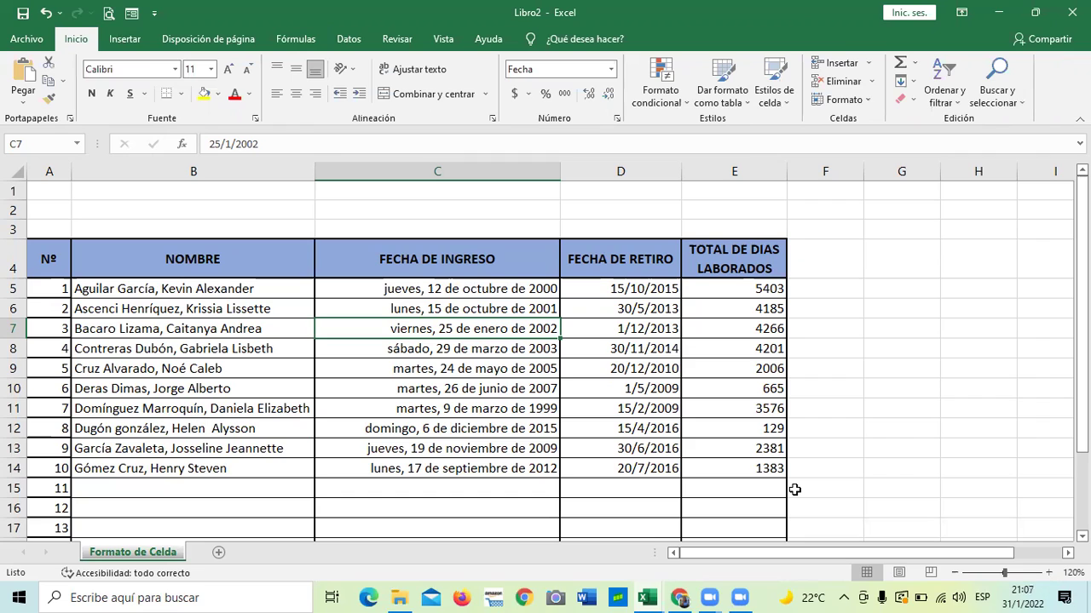
- Return to lesson 3.1 in Chrome and read the section on selection filters (Filtros de selección)
click(645, 595)
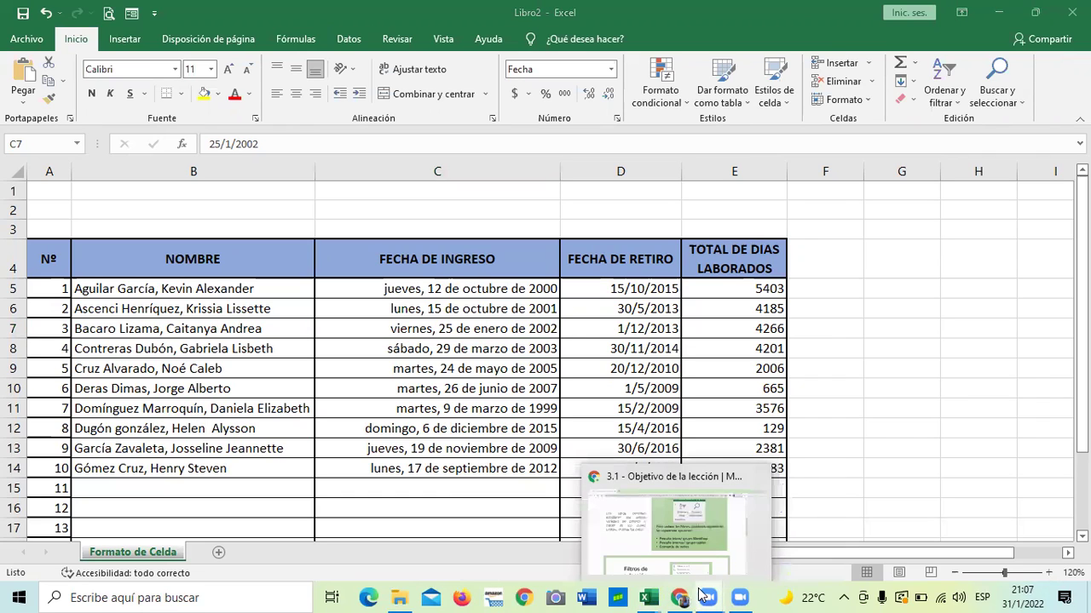
mouse_move(679, 596)
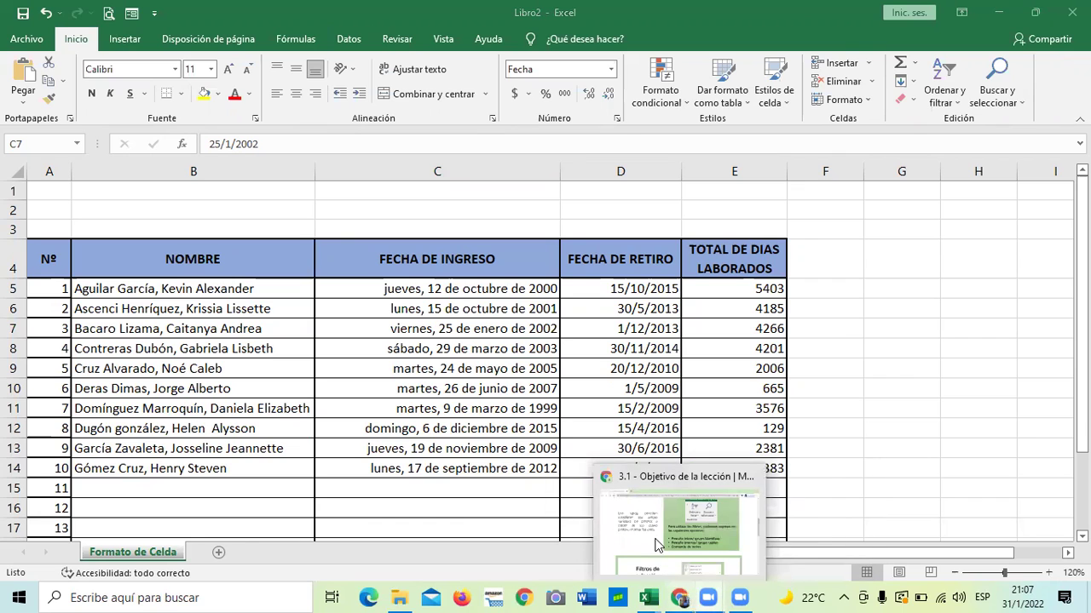
click(657, 545)
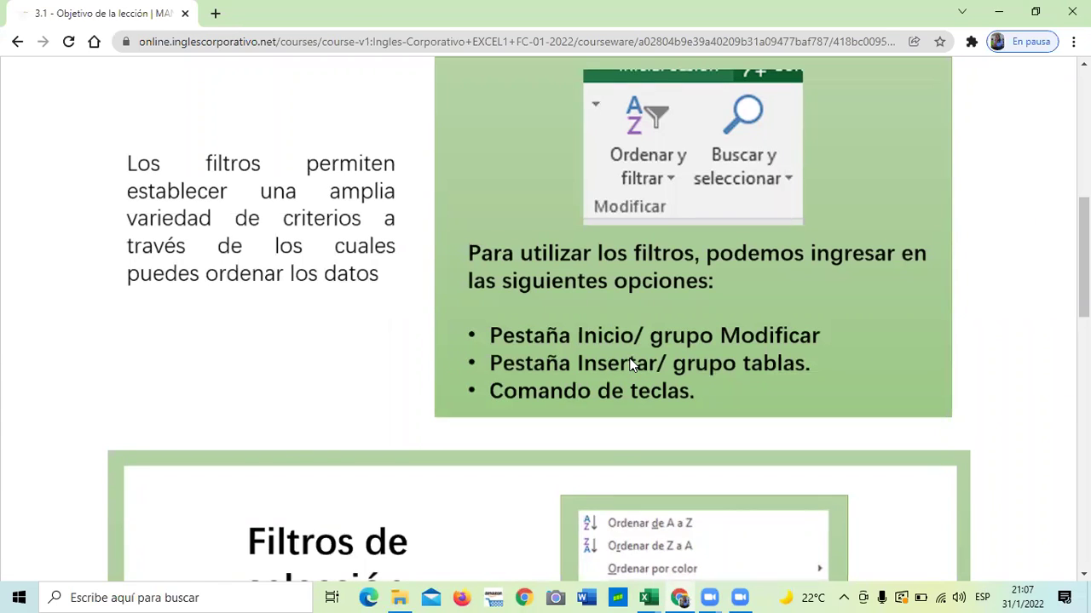
scroll(630, 365, down, 1)
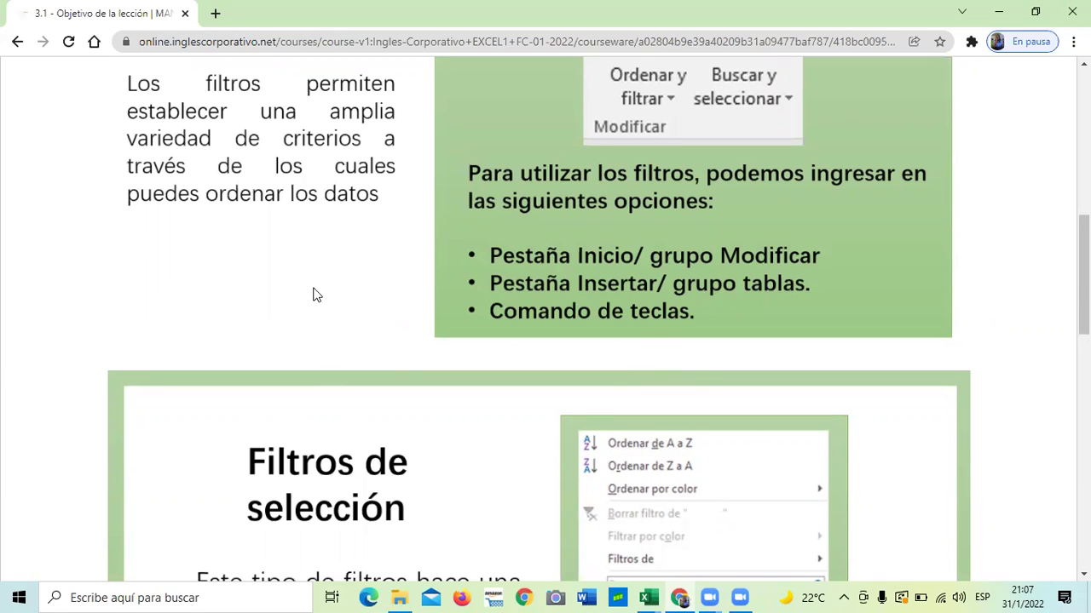
scroll(311, 294, up, 1)
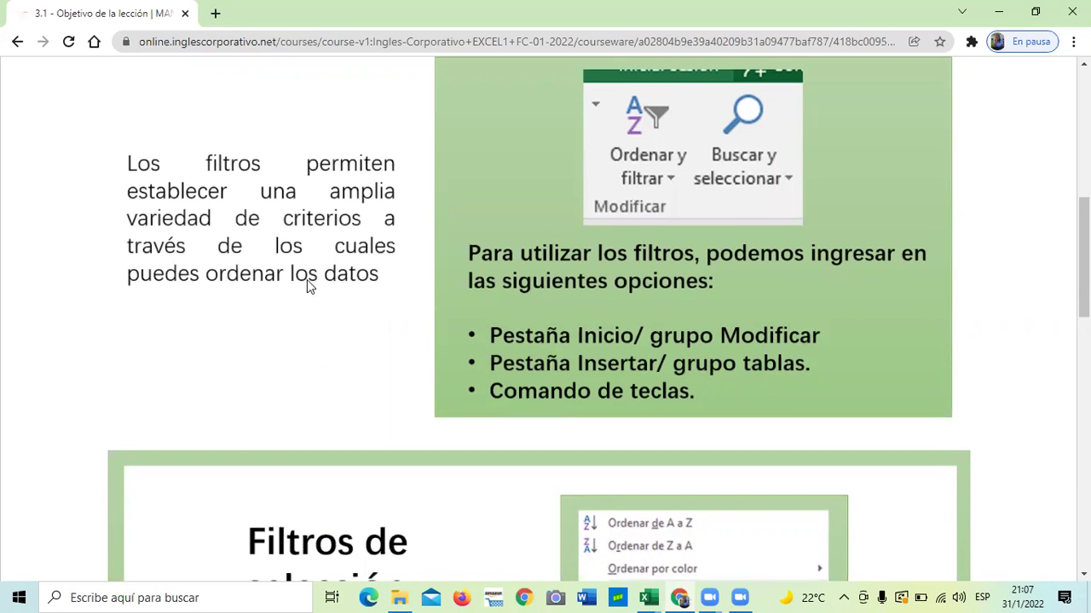
scroll(307, 280, down, 2)
scroll(304, 275, down, 1)
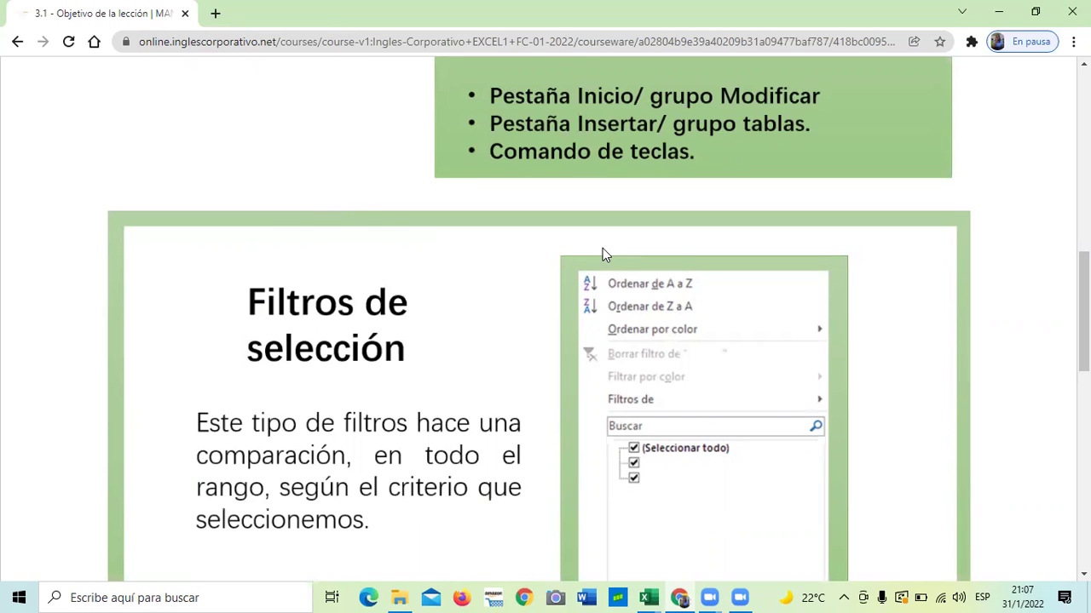
scroll(602, 253, down, 1)
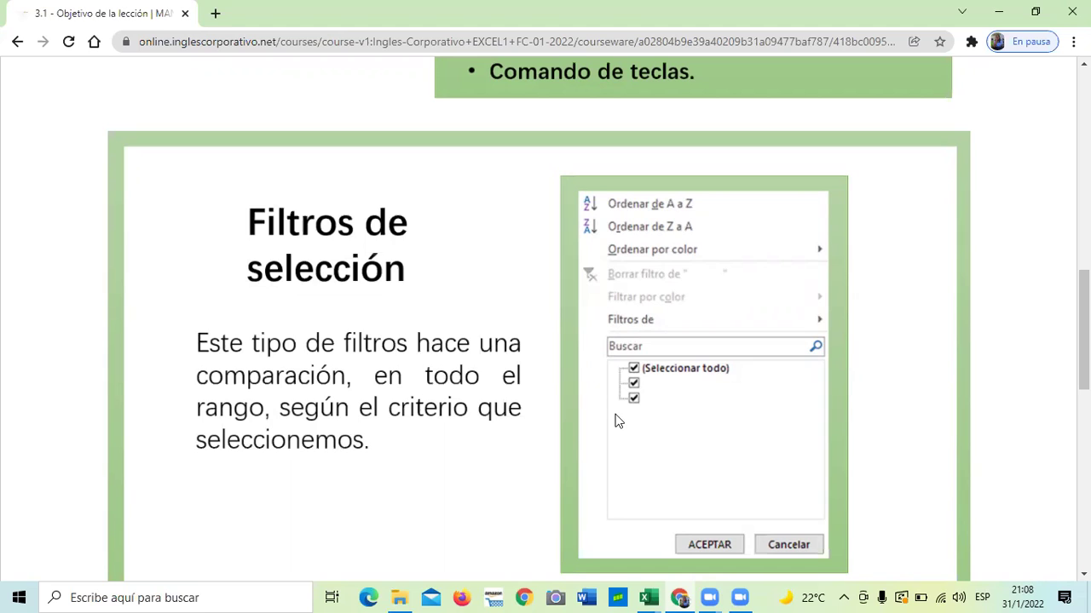
scroll(637, 302, down, 1)
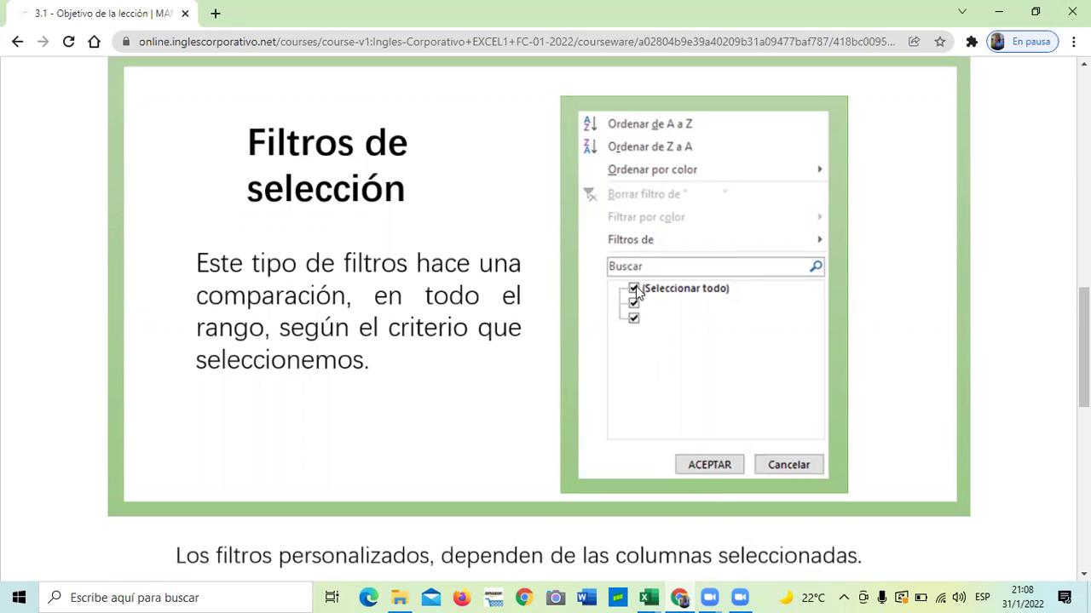
- Examine the lesson's section on custom text and number filters through to the end of the page
scroll(637, 288, down, 2)
scroll(635, 292, down, 1)
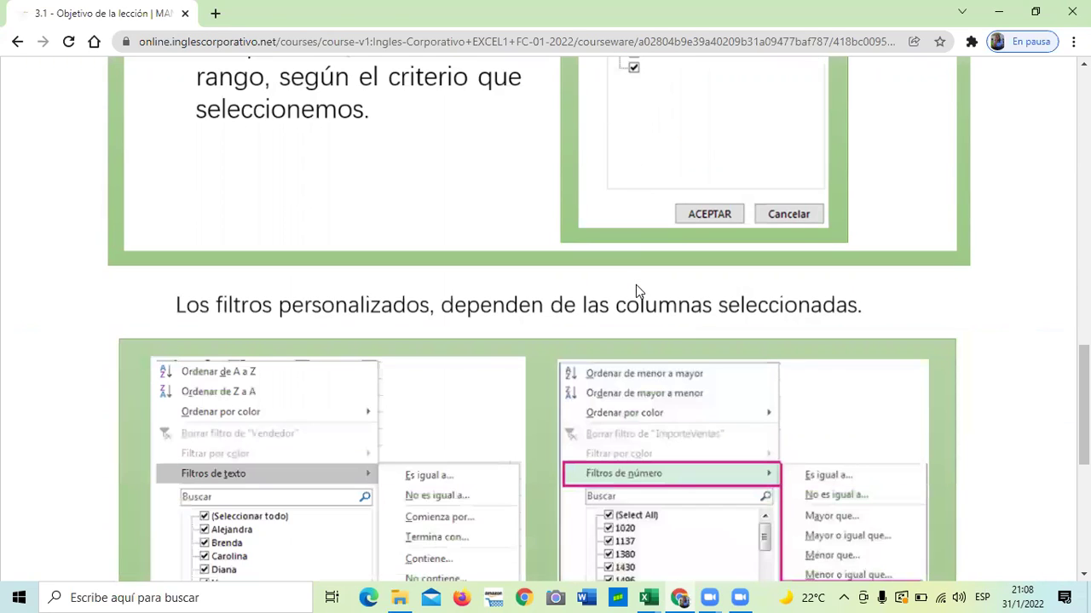
scroll(635, 290, down, 2)
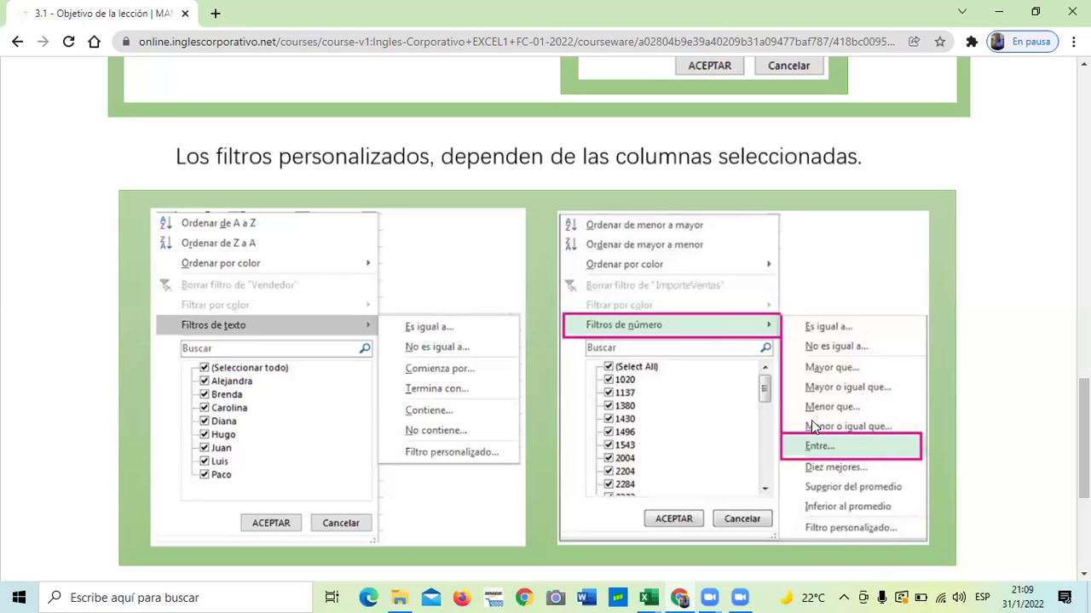
scroll(811, 426, down, 1)
scroll(628, 448, down, 3)
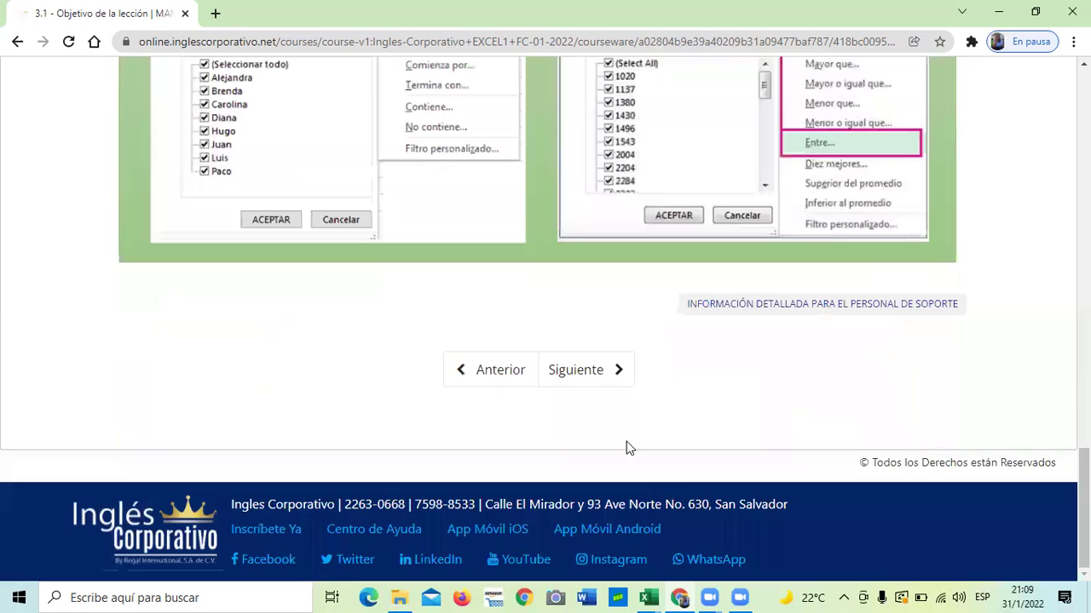
- Go to the next lesson, 3.2 - Uso de filtros, and find the practice file link below the video
click(582, 372)
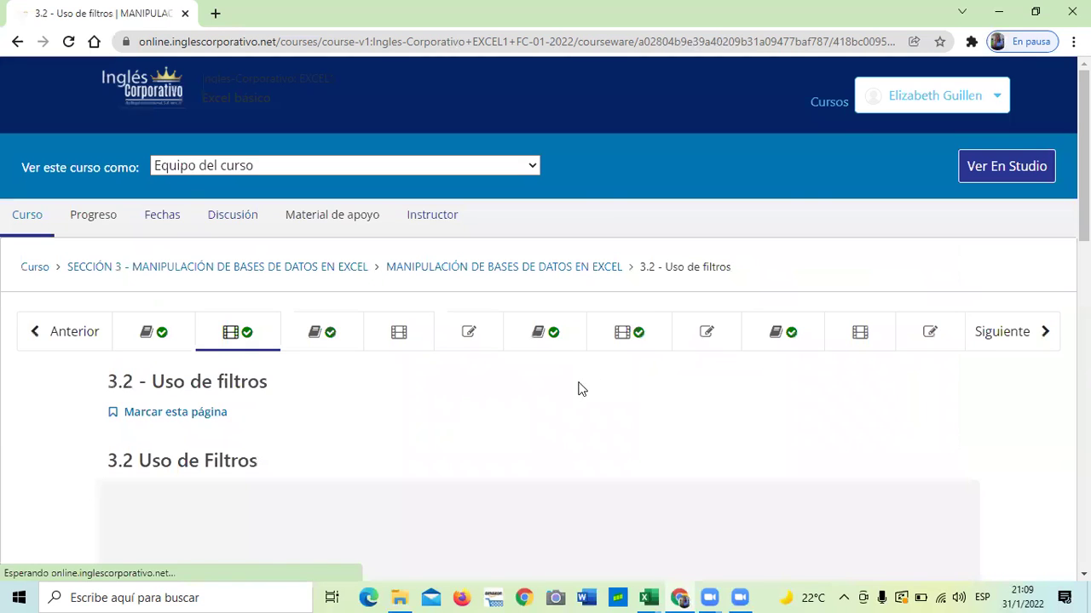
scroll(579, 388, down, 4)
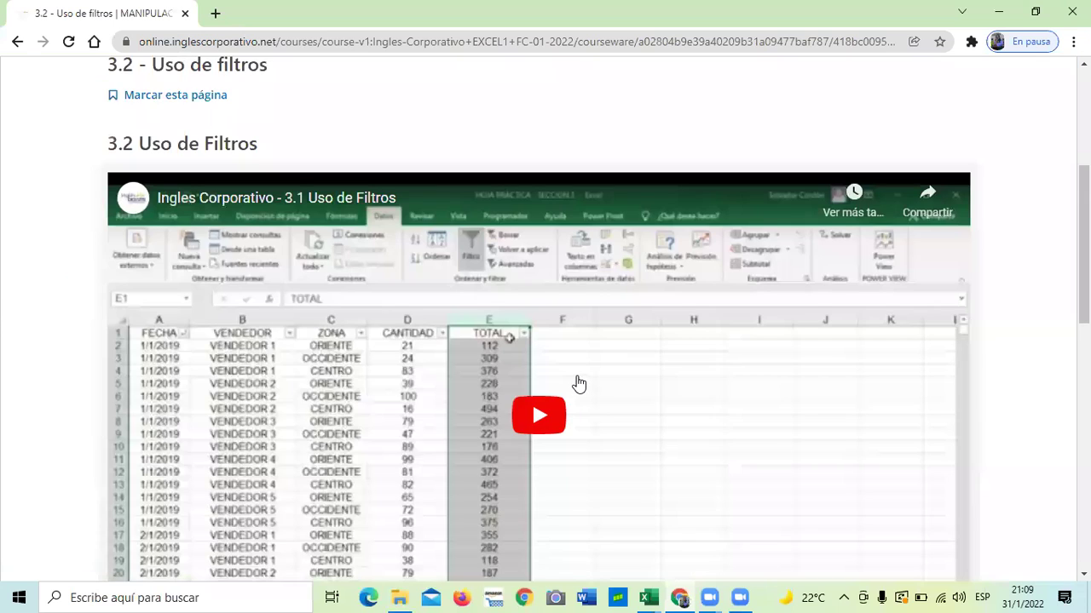
scroll(579, 383, down, 1)
scroll(578, 381, down, 2)
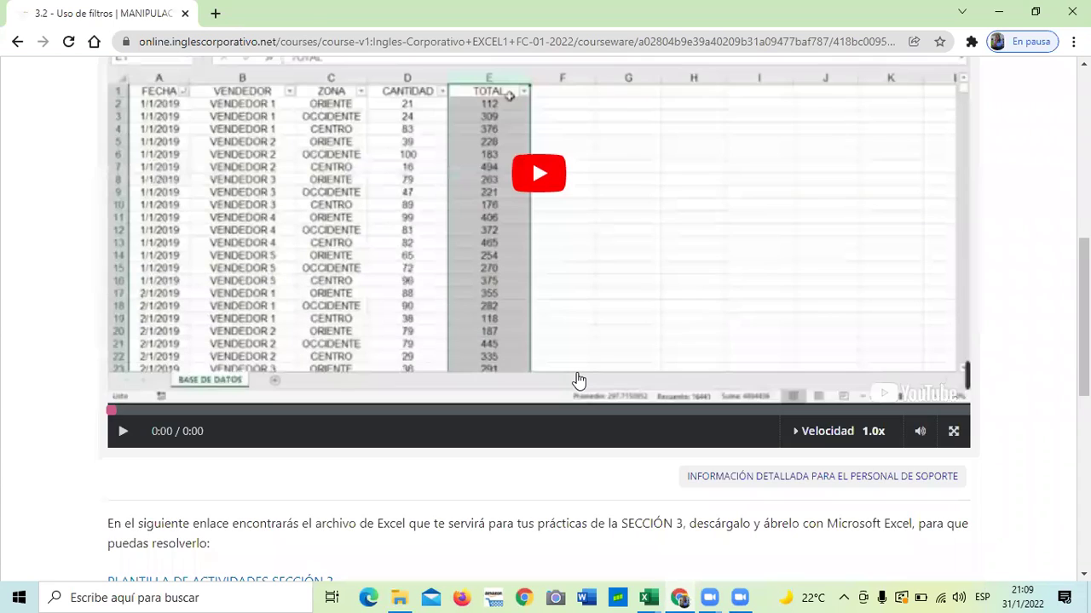
scroll(578, 381, down, 1)
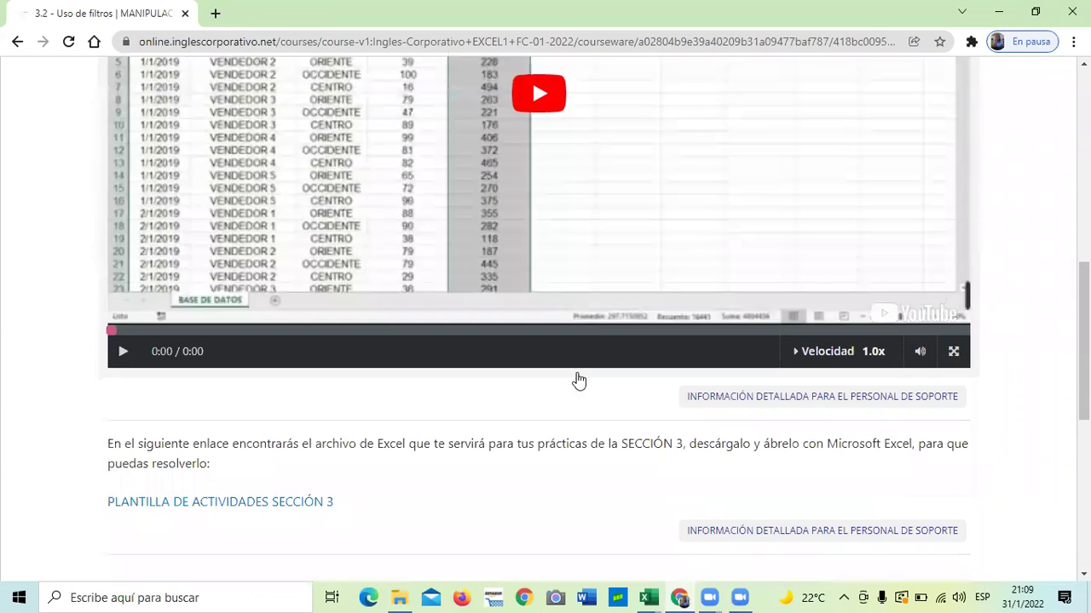
- Try to open the PLANTILLA DE ACTIVIDADES SECCIÓN 3 file and return to the rest of the lesson page
click(246, 503)
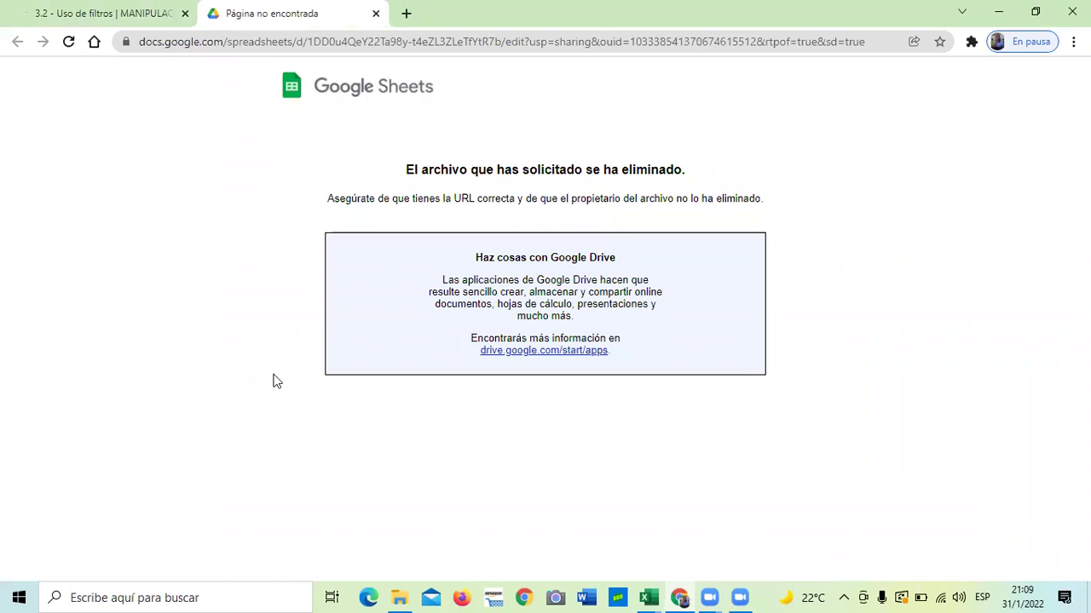
click(375, 13)
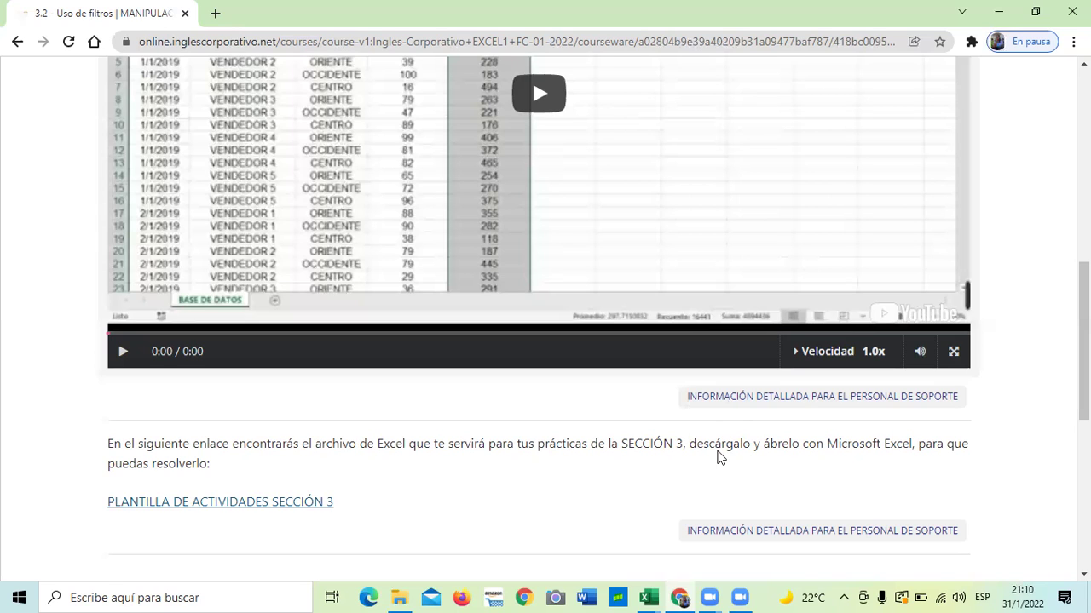
scroll(715, 447, down, 2)
scroll(714, 443, down, 1)
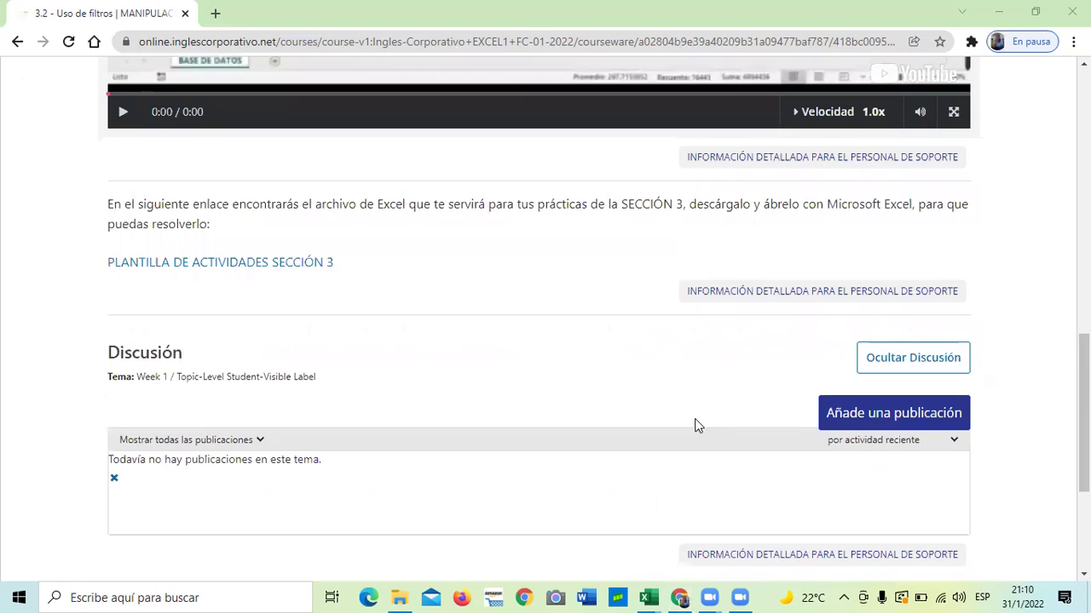
scroll(694, 418, down, 1)
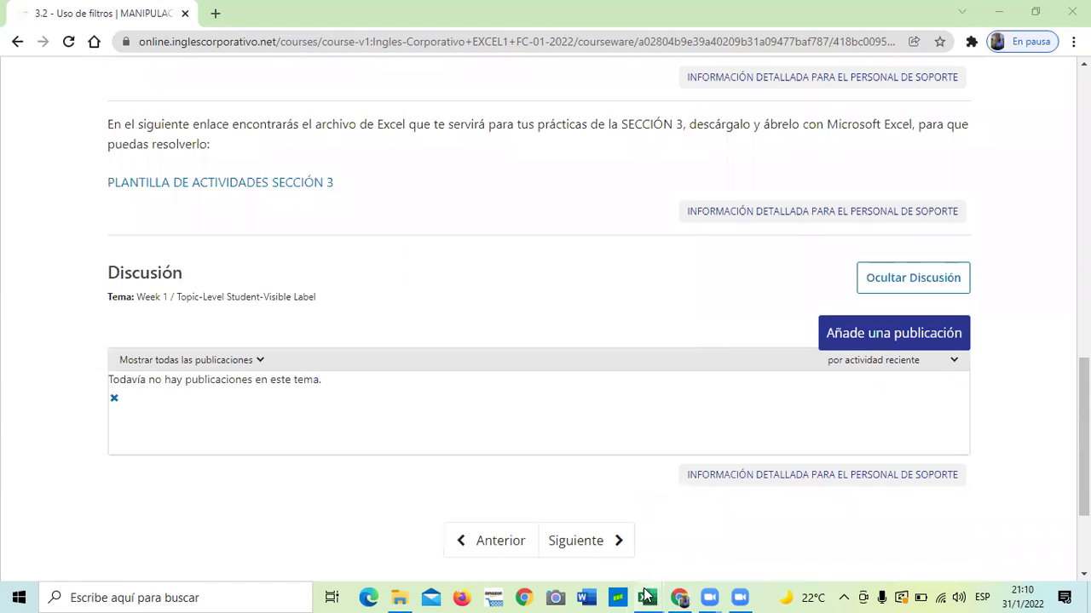
- Switch to the HOJA PRÁCTICA - SECCION 3 (1) workbook in Excel and turn off the filter on the BASE DE DATOS sheet
mouse_move(652, 596)
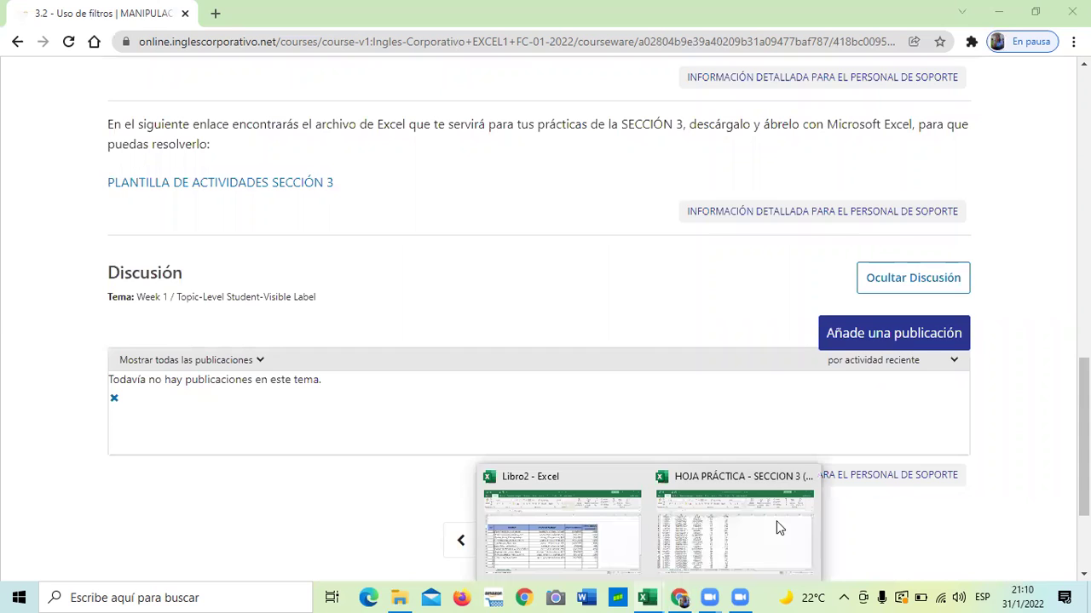
click(763, 486)
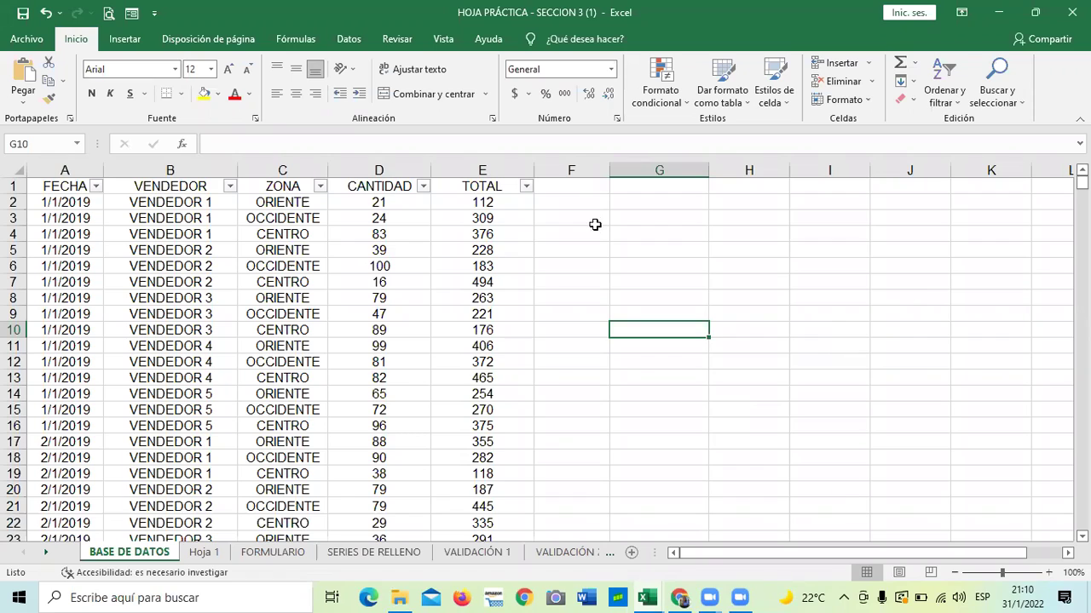
click(506, 281)
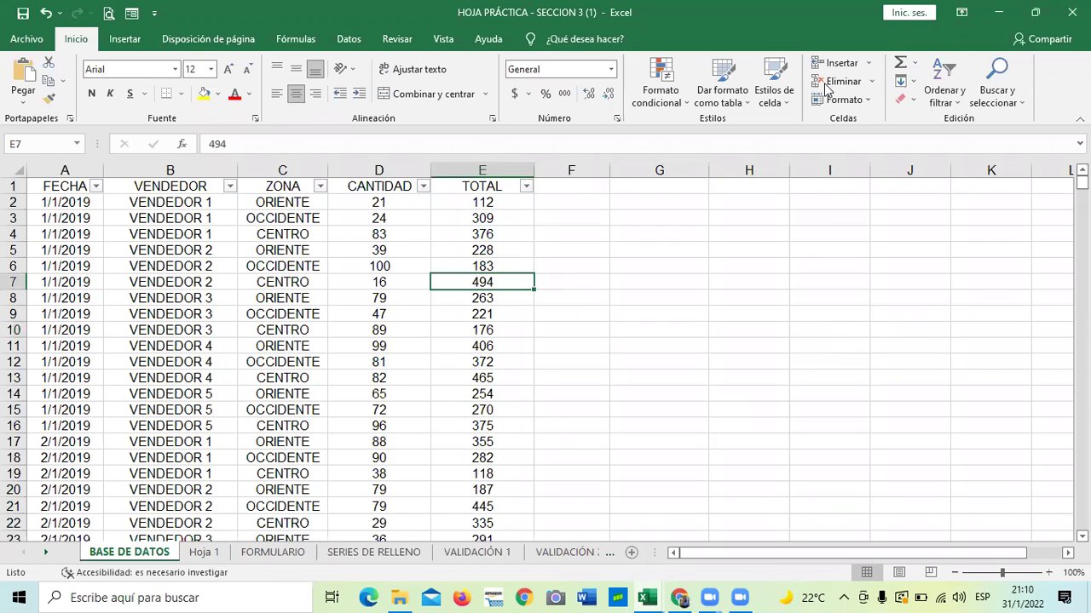
click(943, 90)
click(963, 180)
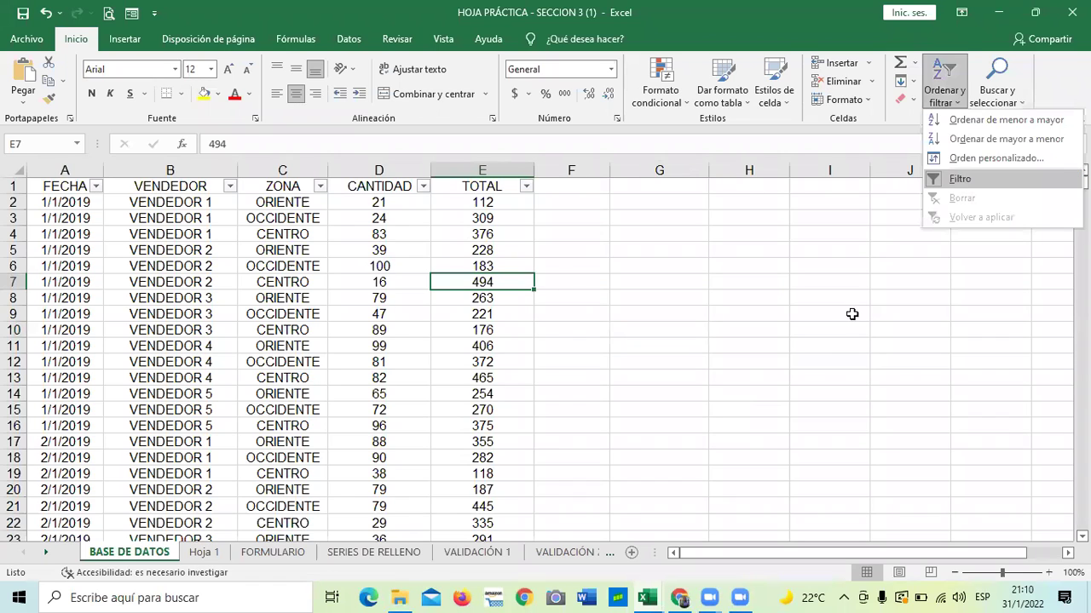
click(349, 250)
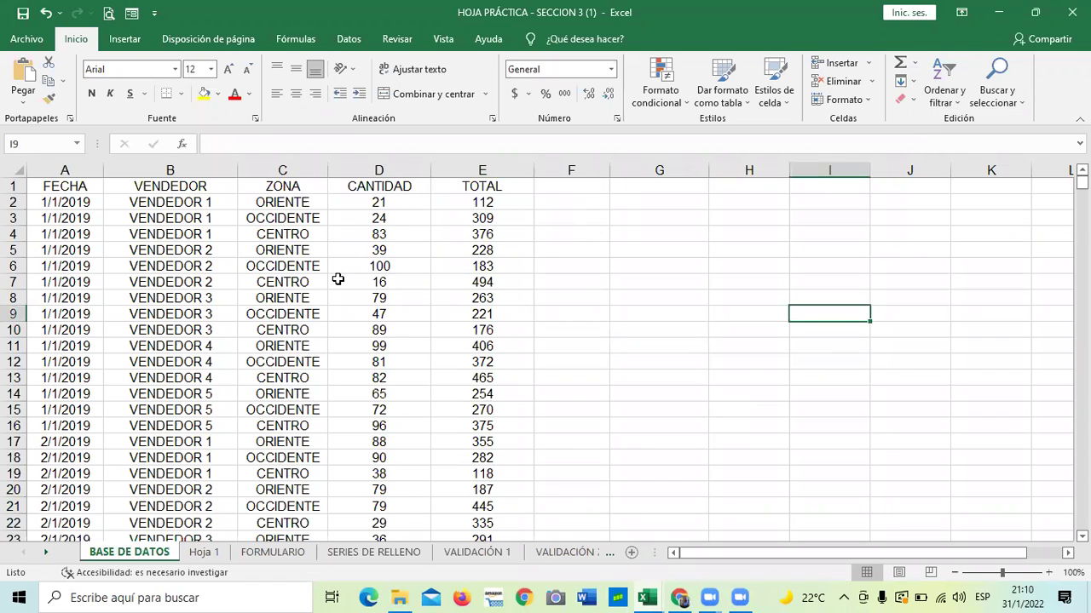
scroll(332, 299, down, 4)
scroll(316, 270, up, 4)
click(274, 202)
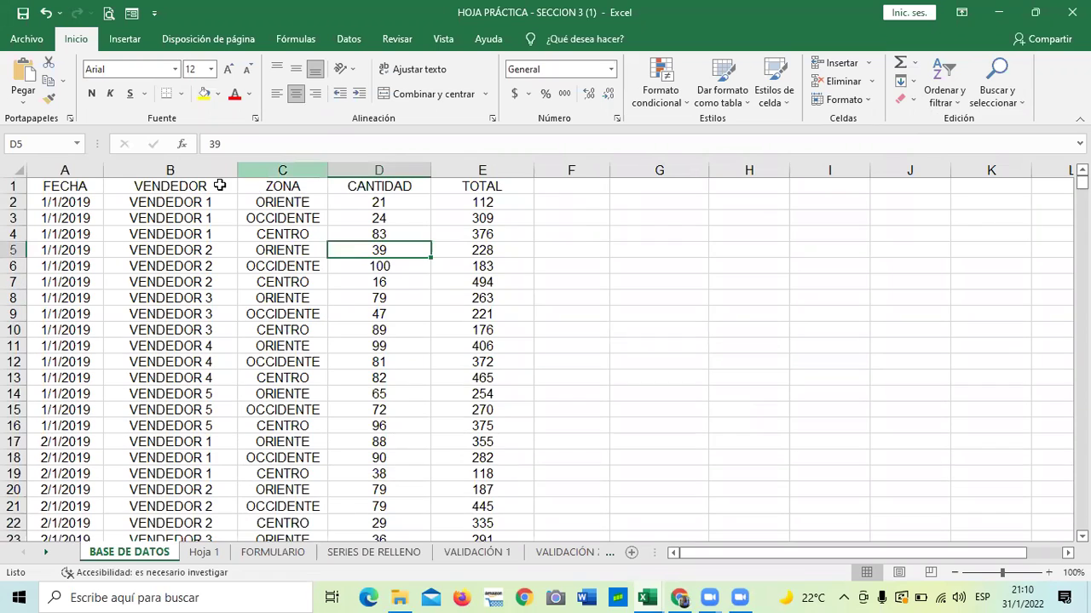
- Apply the Bueno cell style to the header row A1:E1 of the BASE DE DATOS sheet
drag(74, 177, 435, 183)
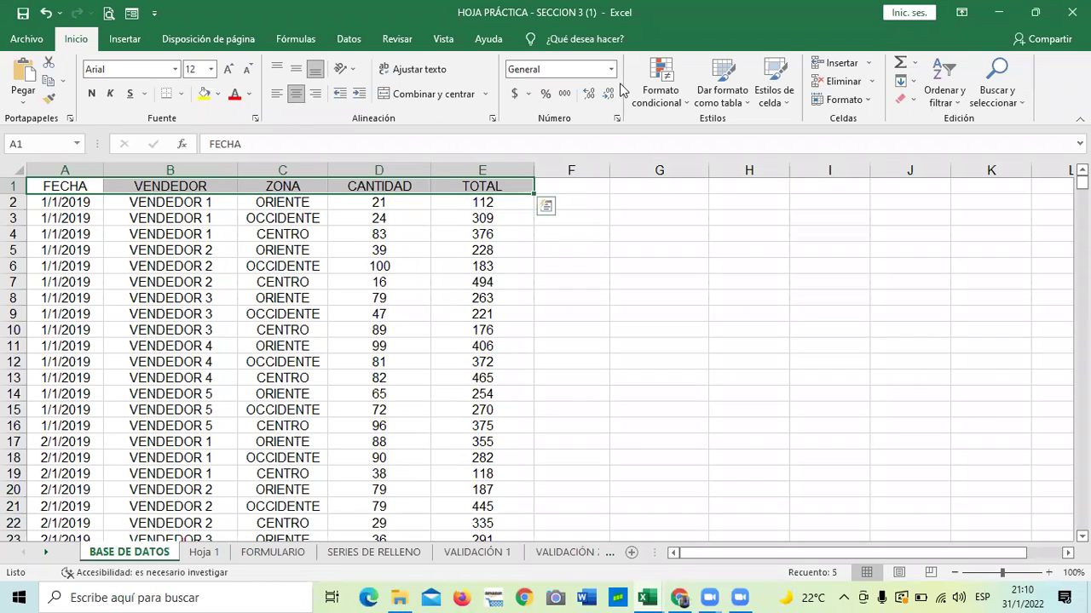
click(784, 101)
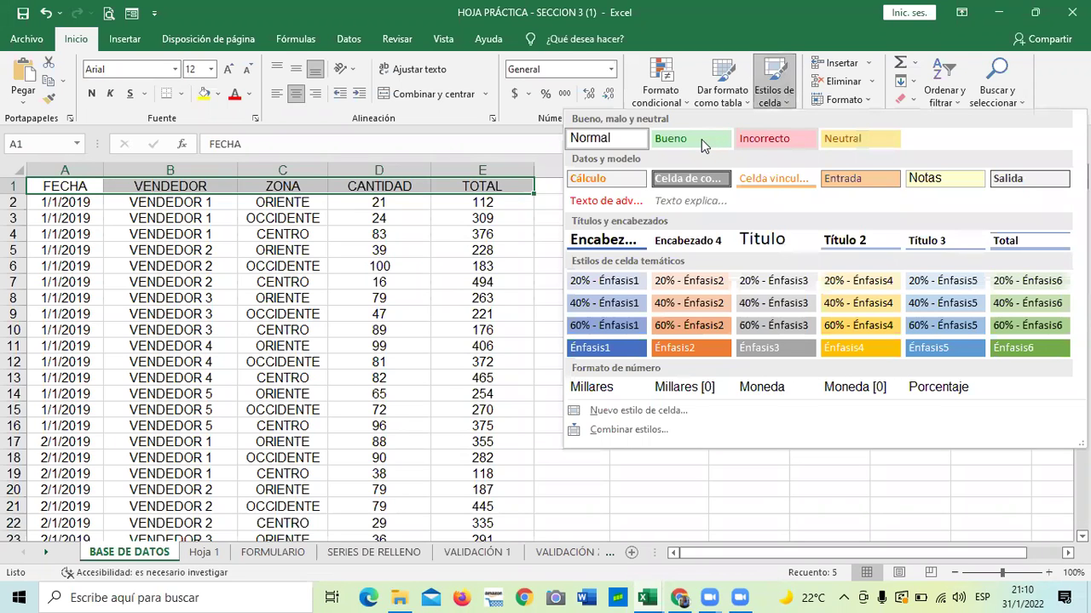
click(702, 139)
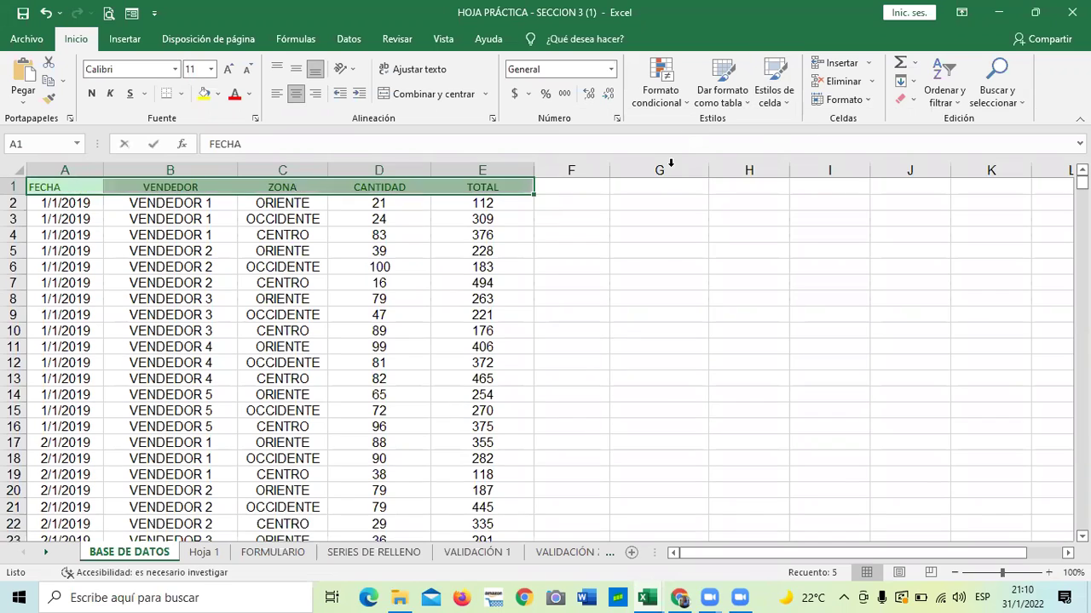
click(646, 271)
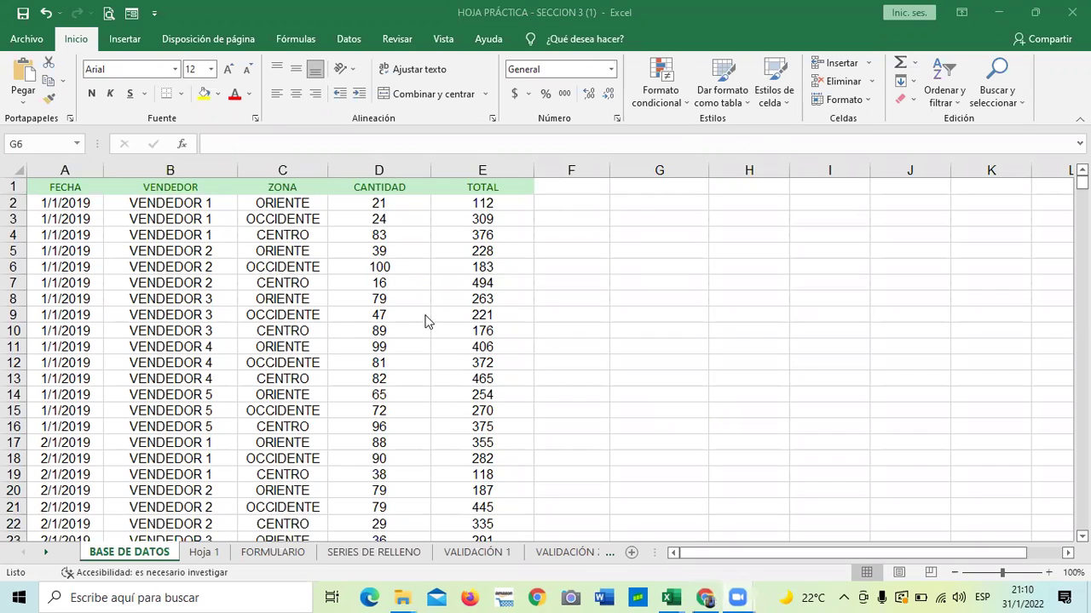
- Delete the stray SUCURSAL CENTRO text in cell B16443, below the last record
click(289, 187)
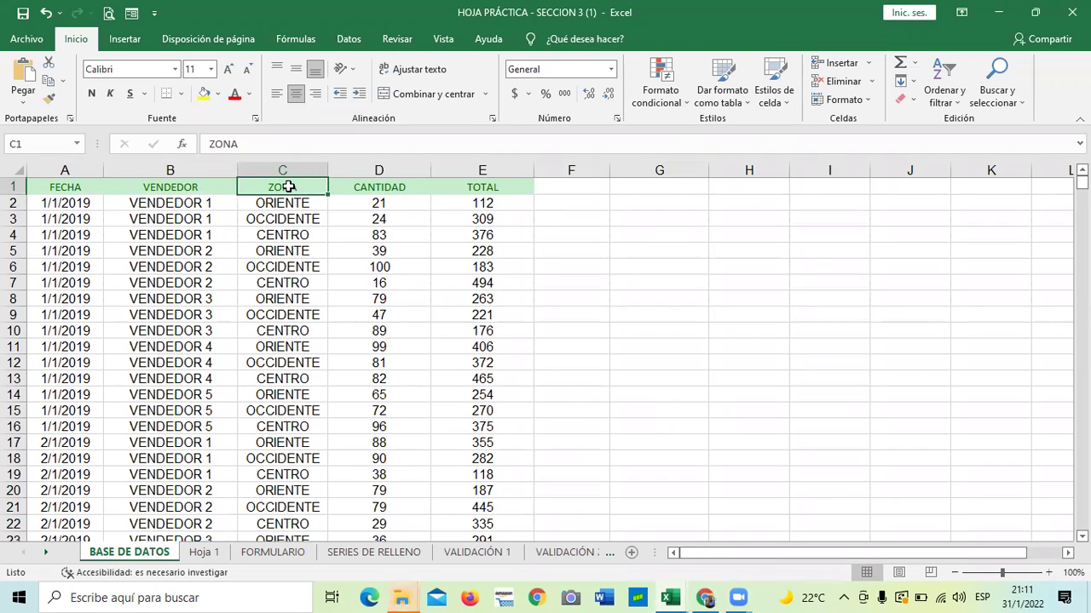
key(ctrl+Down)
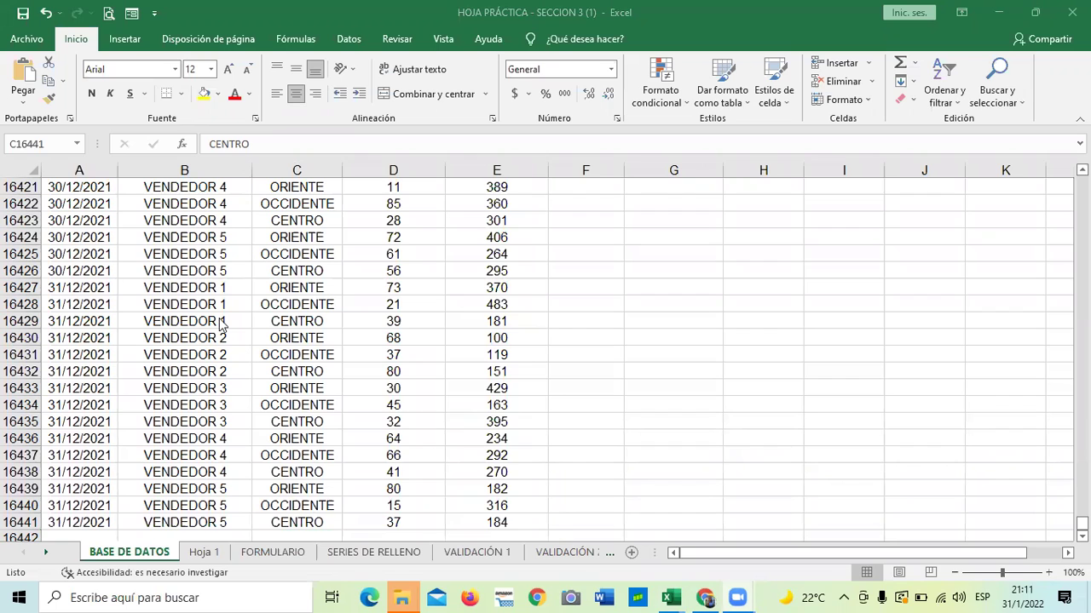
scroll(400, 441, down, 2)
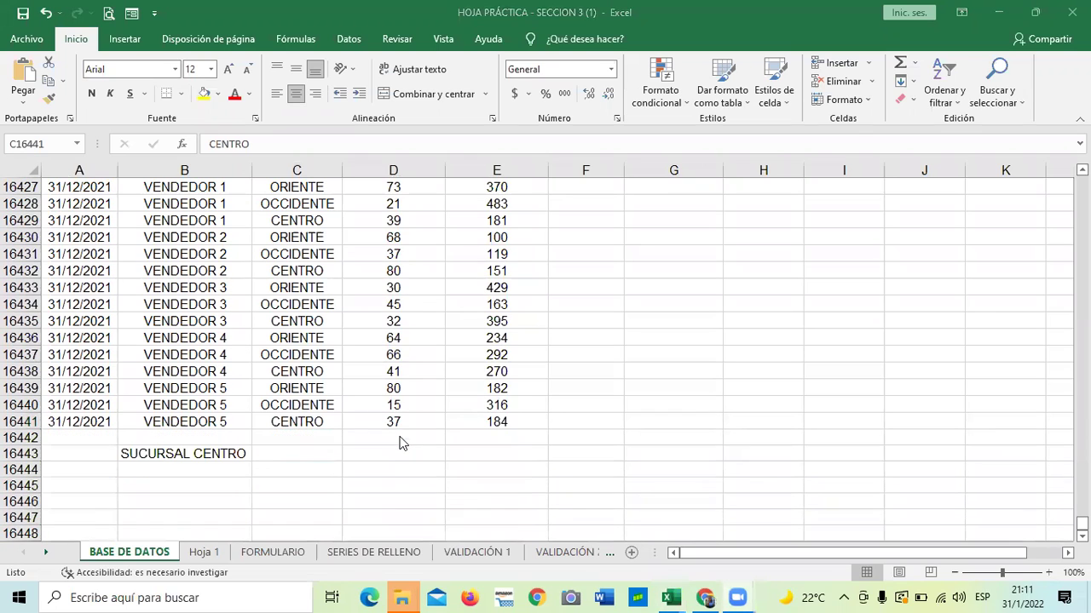
click(205, 457)
key(Delete)
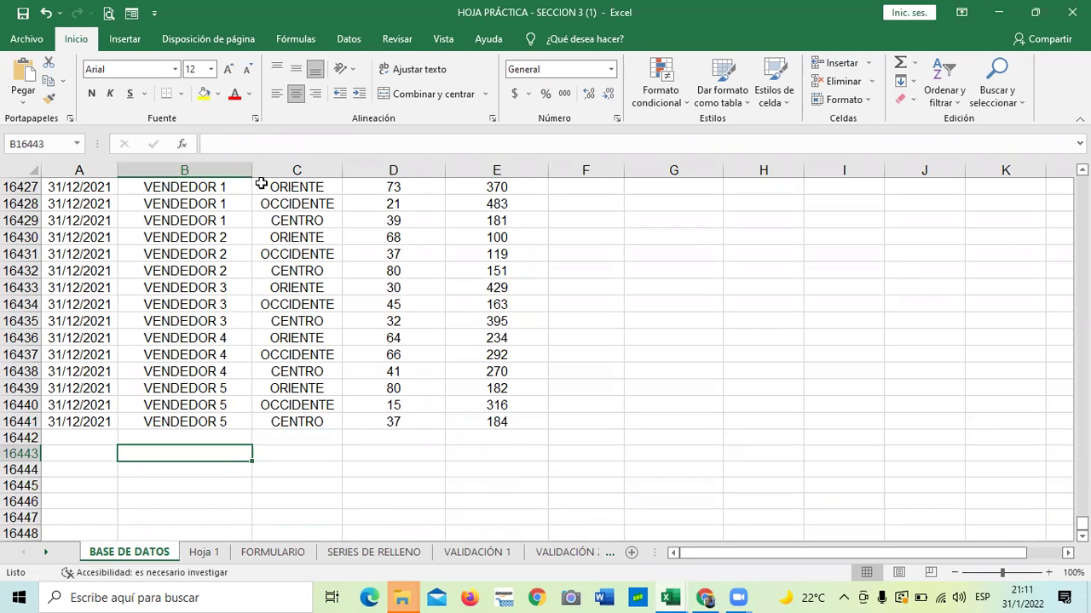
scroll(414, 355, up, 17)
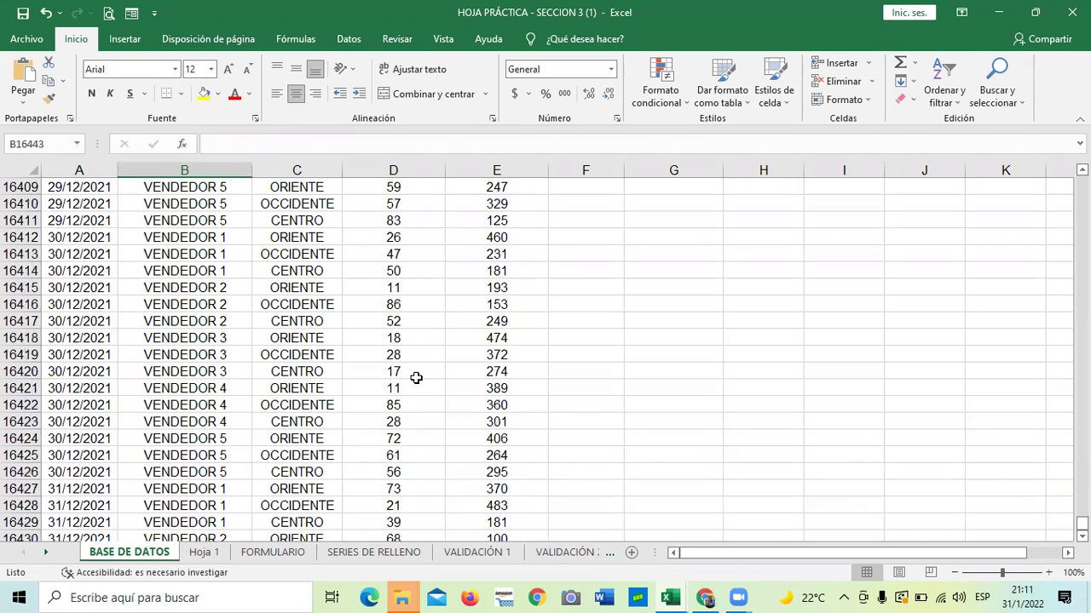
scroll(417, 362, up, 13)
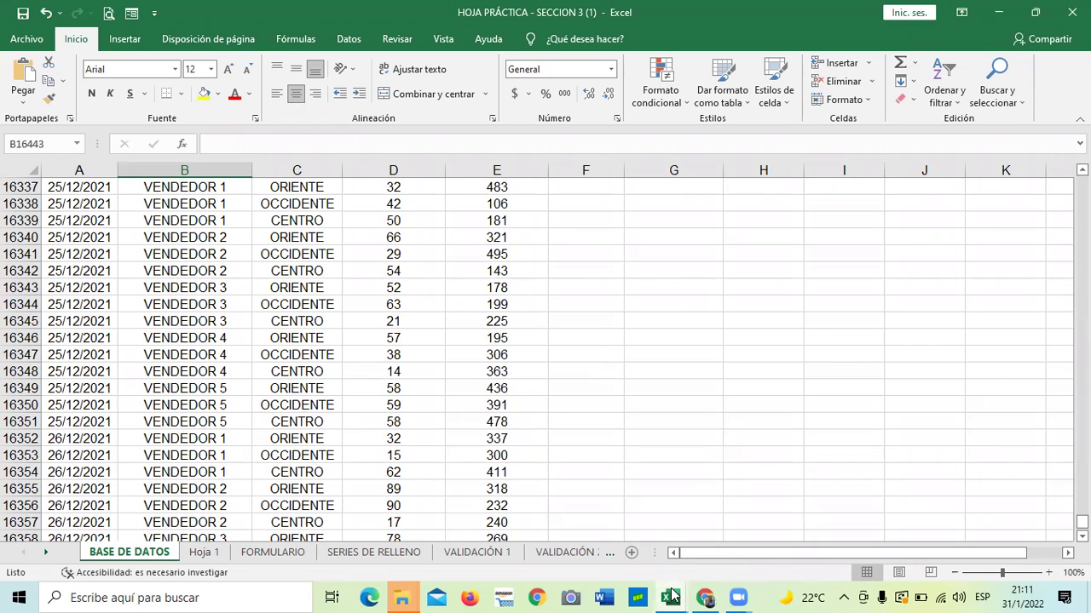
- Switch to the 3.2 - Uso de filtros lesson in Chrome and play its video
mouse_move(671, 596)
click(626, 552)
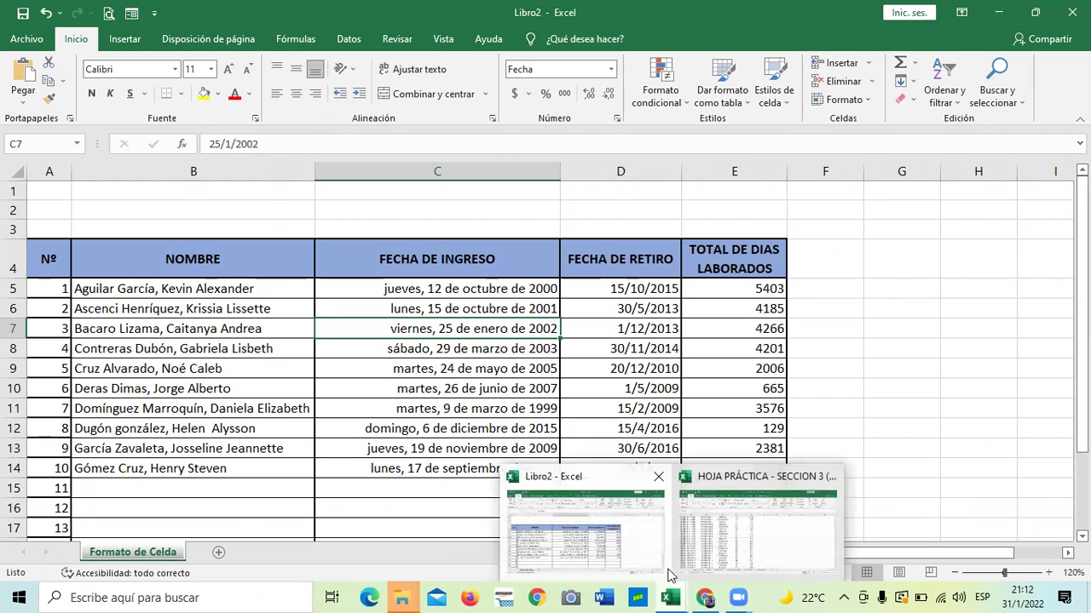
mouse_move(711, 595)
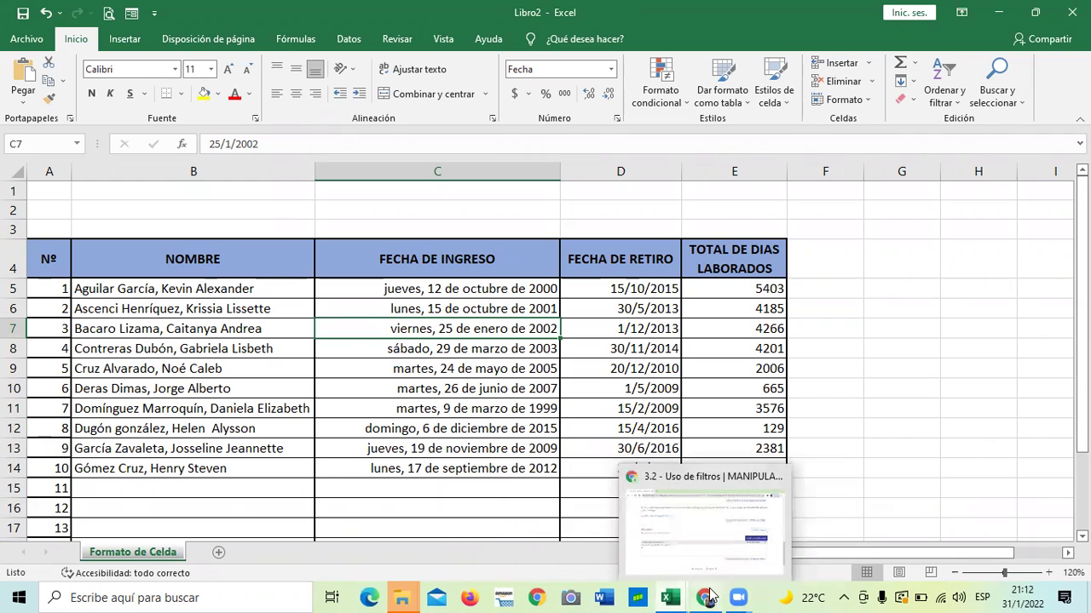
click(701, 542)
scroll(491, 368, up, 3)
scroll(489, 368, up, 3)
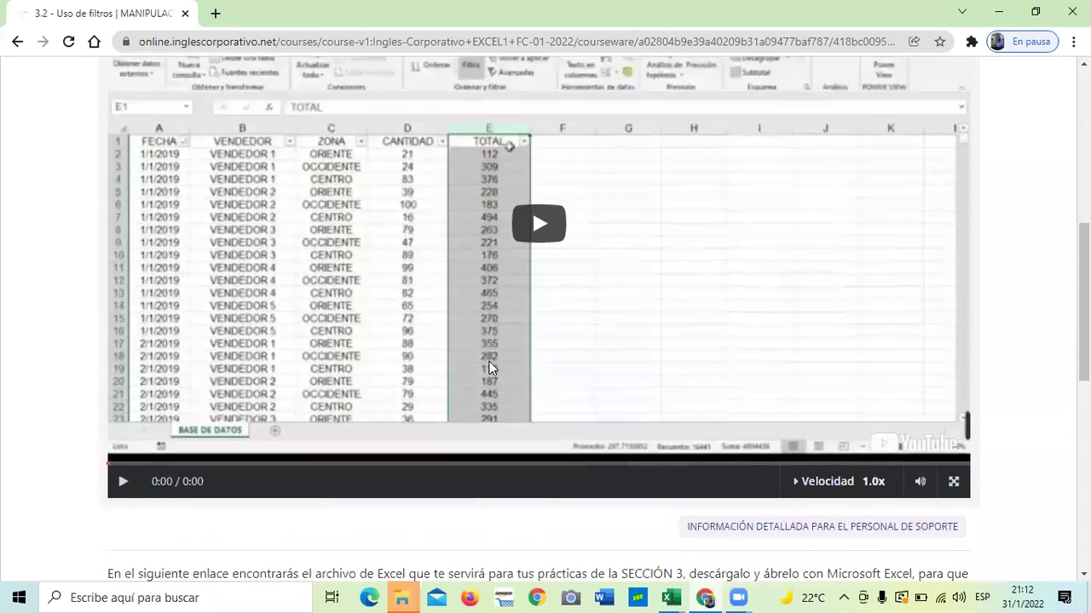
click(540, 332)
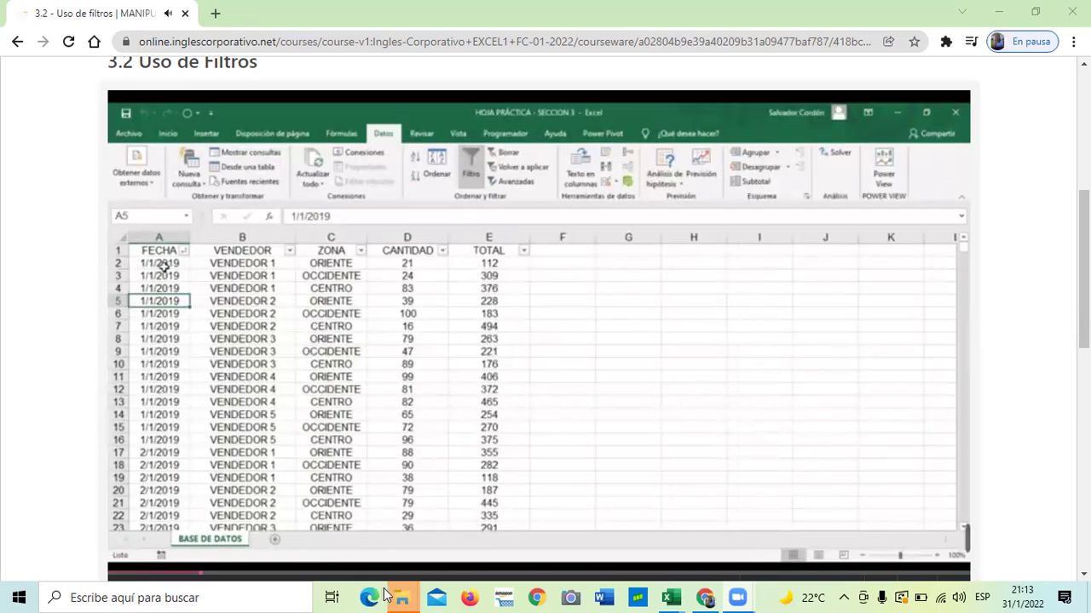
- Watch the Uso de Filtros video through to its end
mouse_move(388, 596)
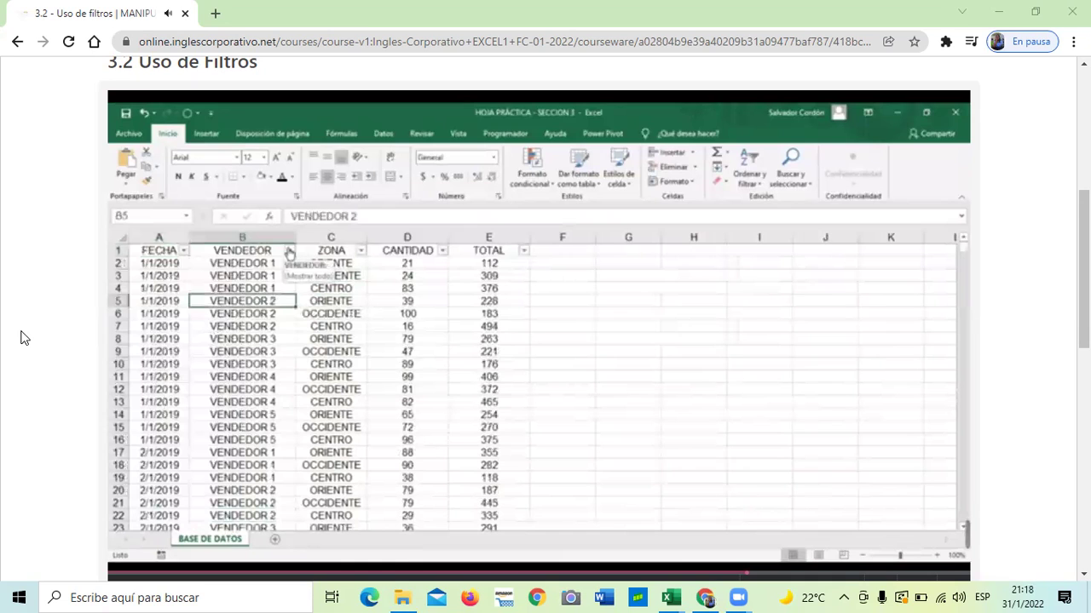
mouse_move(269, 518)
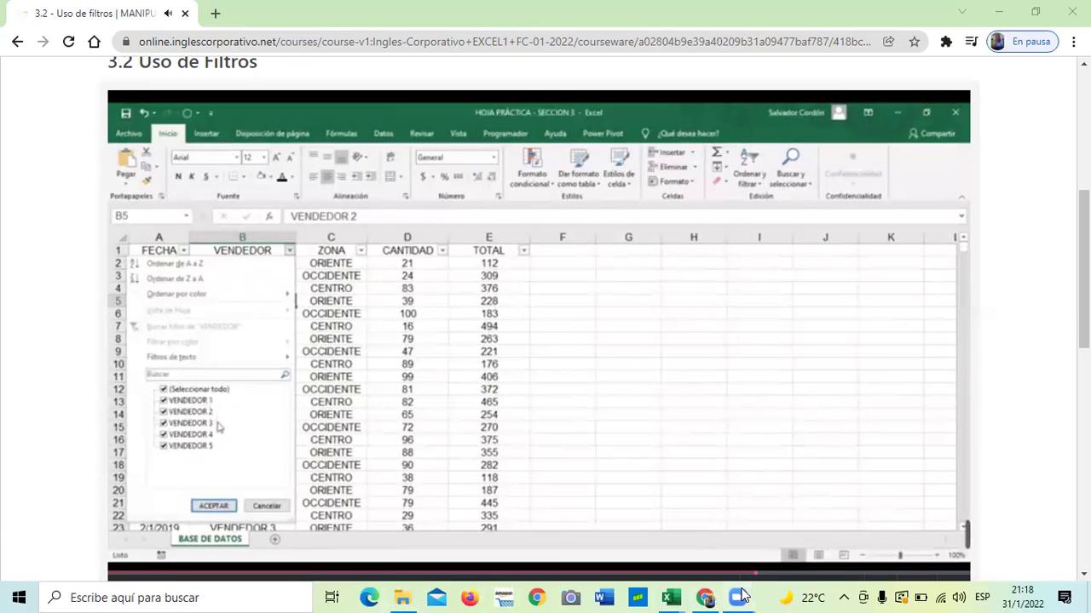
mouse_move(739, 597)
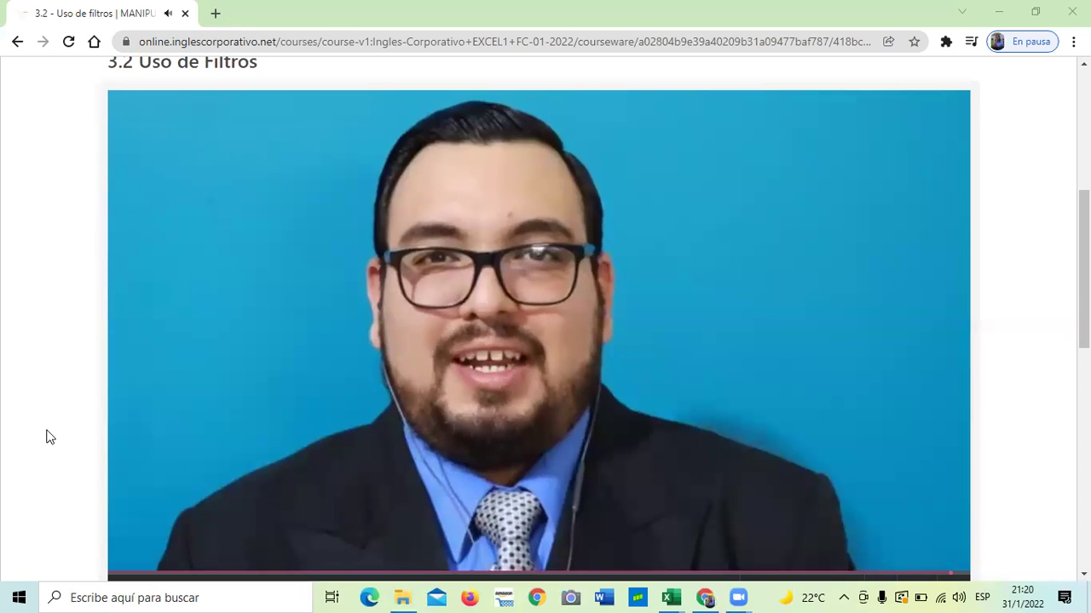
mouse_move(679, 216)
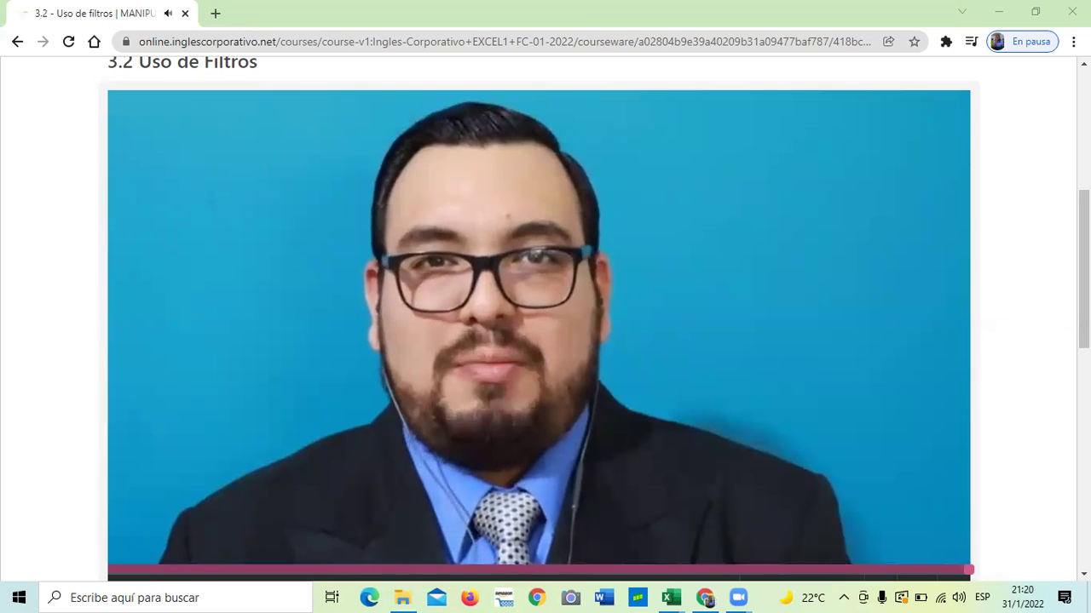
mouse_move(595, 341)
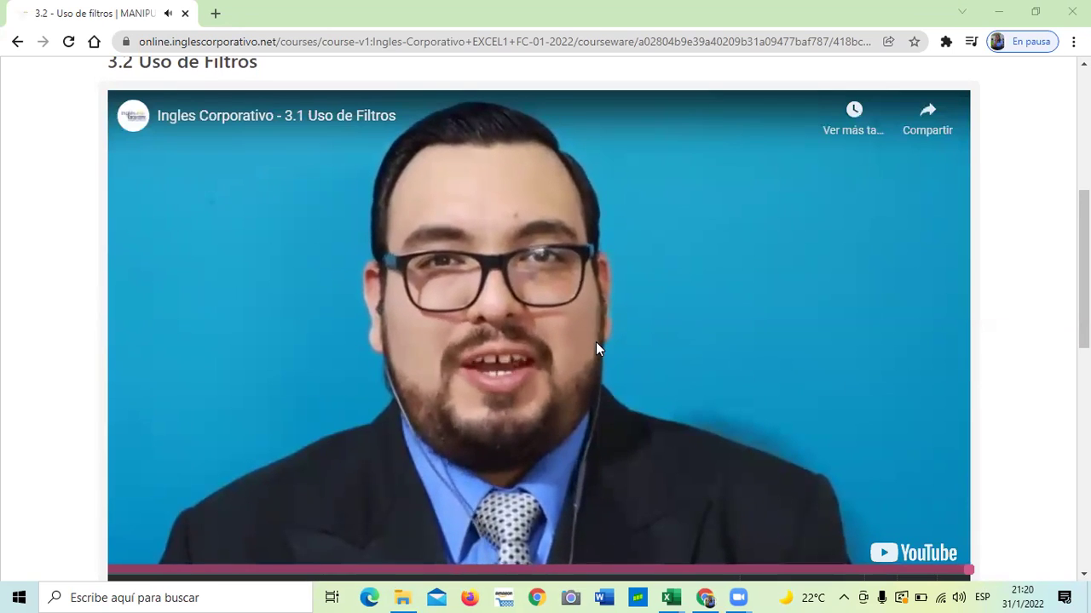
scroll(603, 338, down, 2)
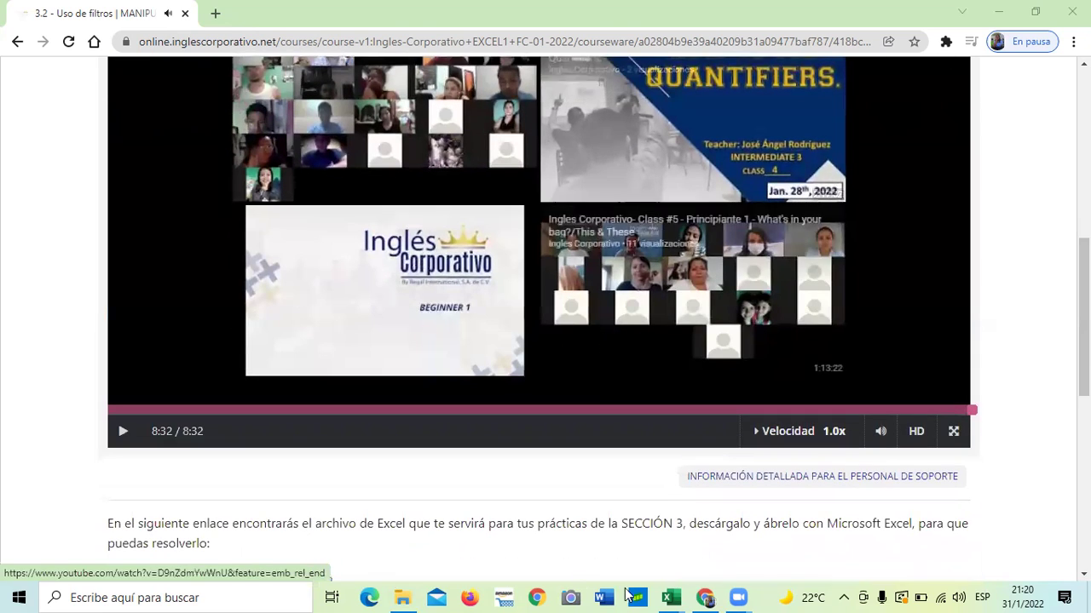
- Switch back to the HOJA PRÁCTICA - SECCION 3 (1) workbook in Excel and return to the header row of BASE DE DATOS
mouse_move(673, 595)
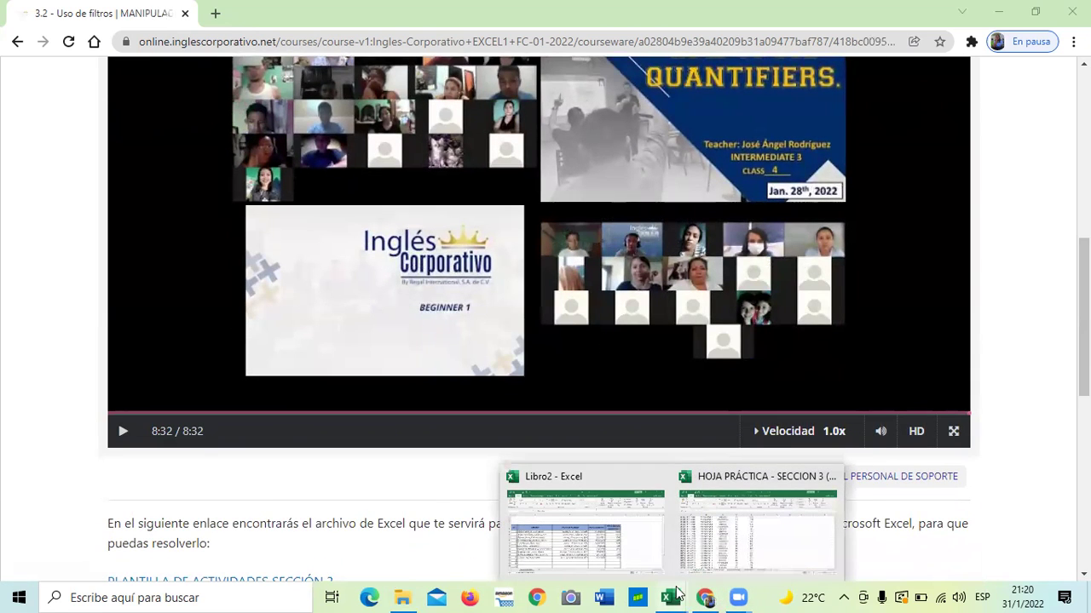
click(723, 524)
scroll(486, 387, up, 9)
click(363, 356)
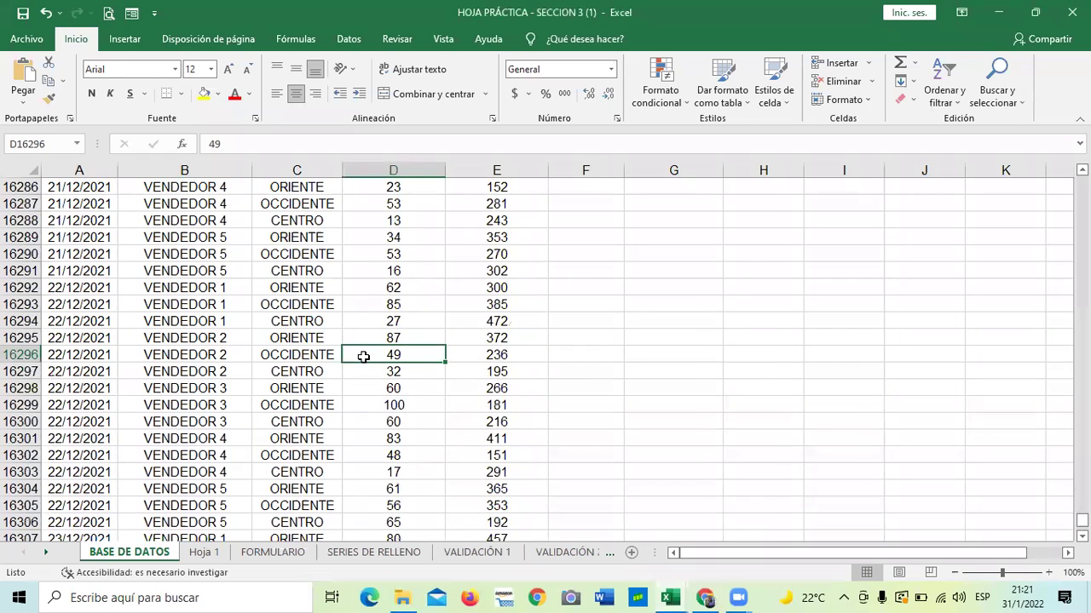
key(ctrl+Up)
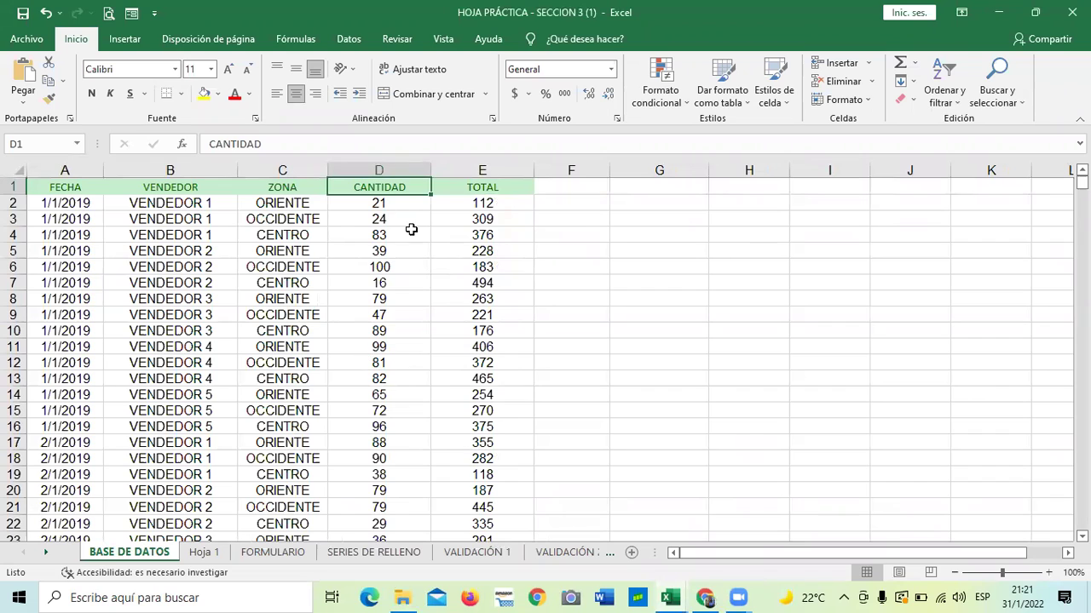
- Jump from the FECHA header to the last record, inspect its date, seller, zone and quantity, and return to the header row
click(82, 188)
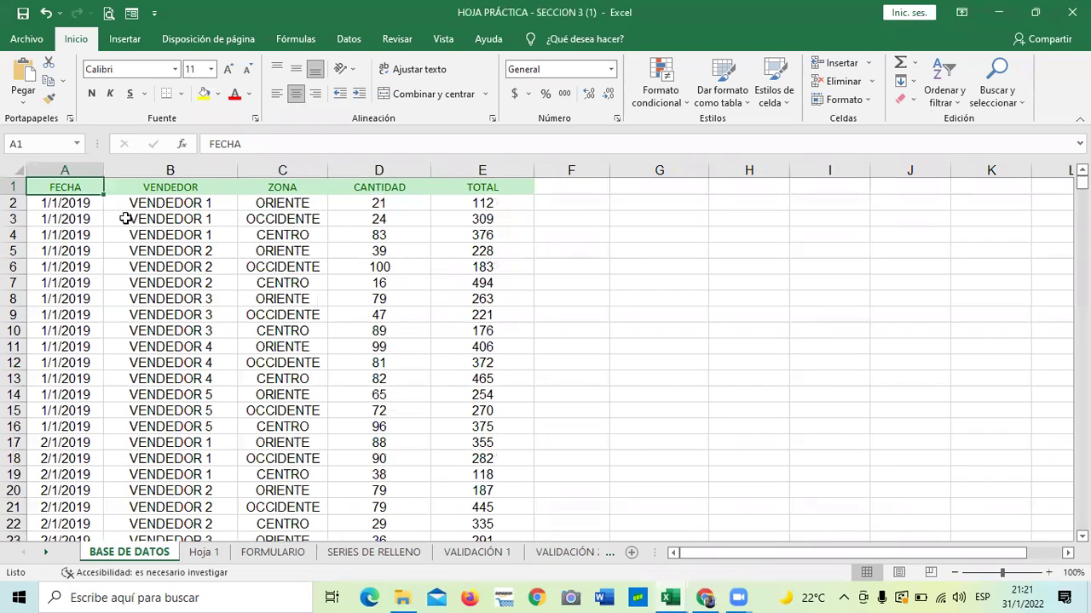
key(ctrl+Down)
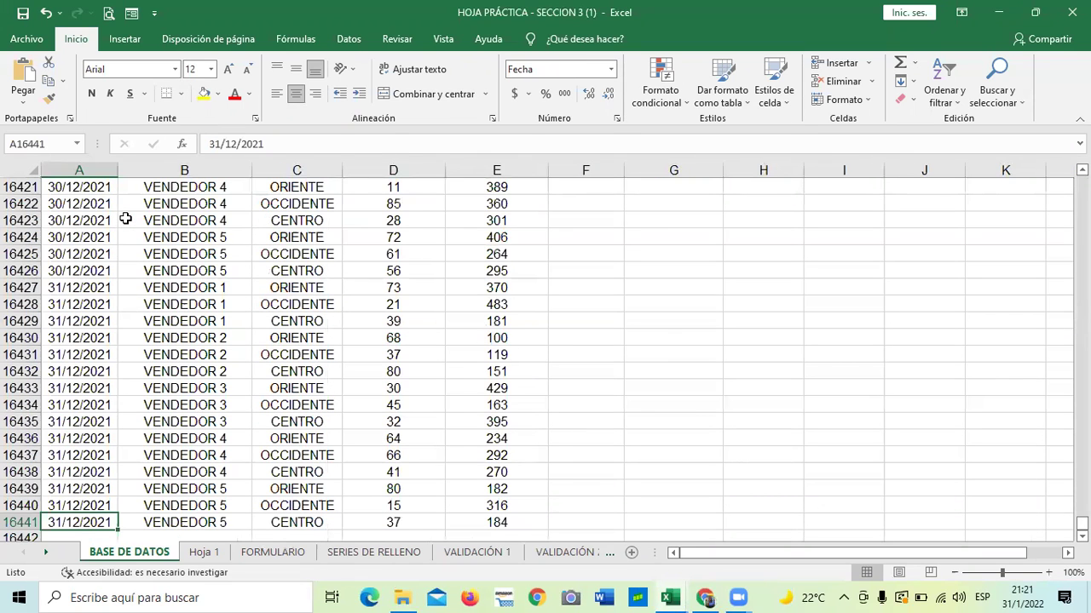
scroll(267, 457, down, 1)
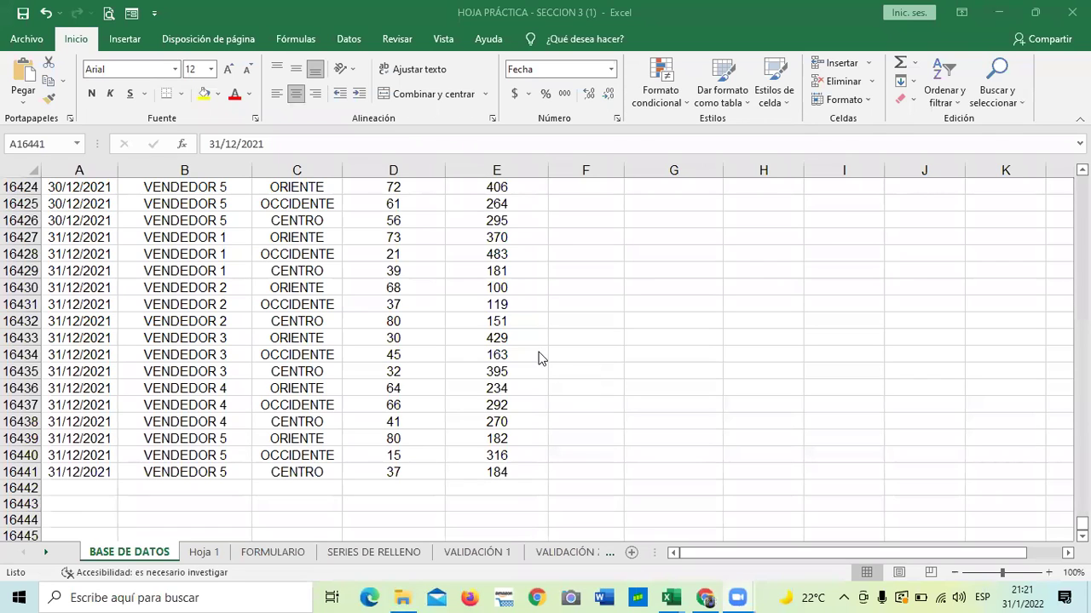
click(82, 470)
click(173, 473)
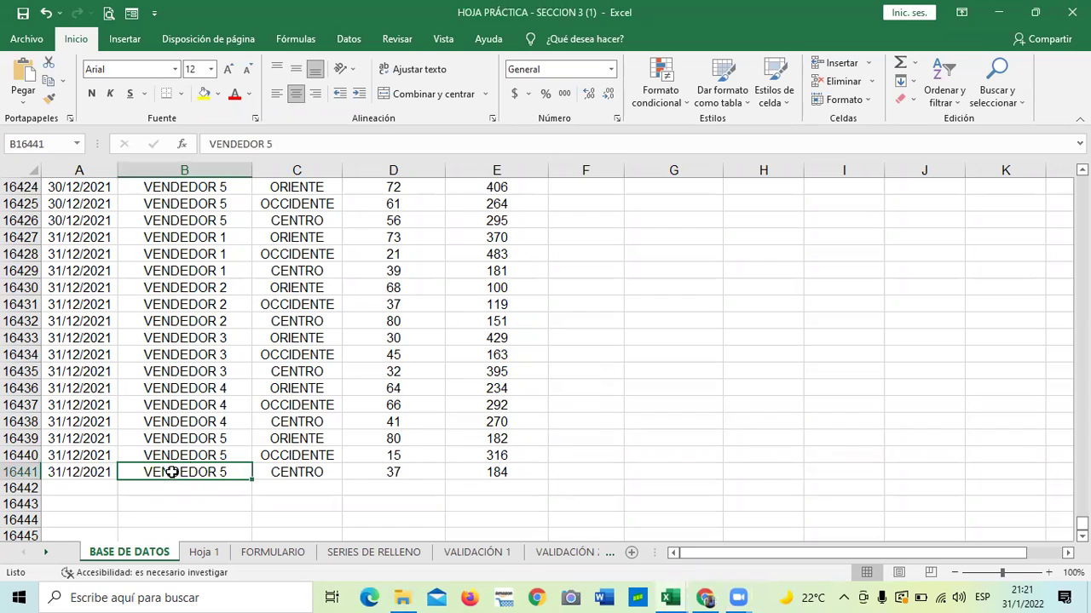
click(284, 464)
click(394, 465)
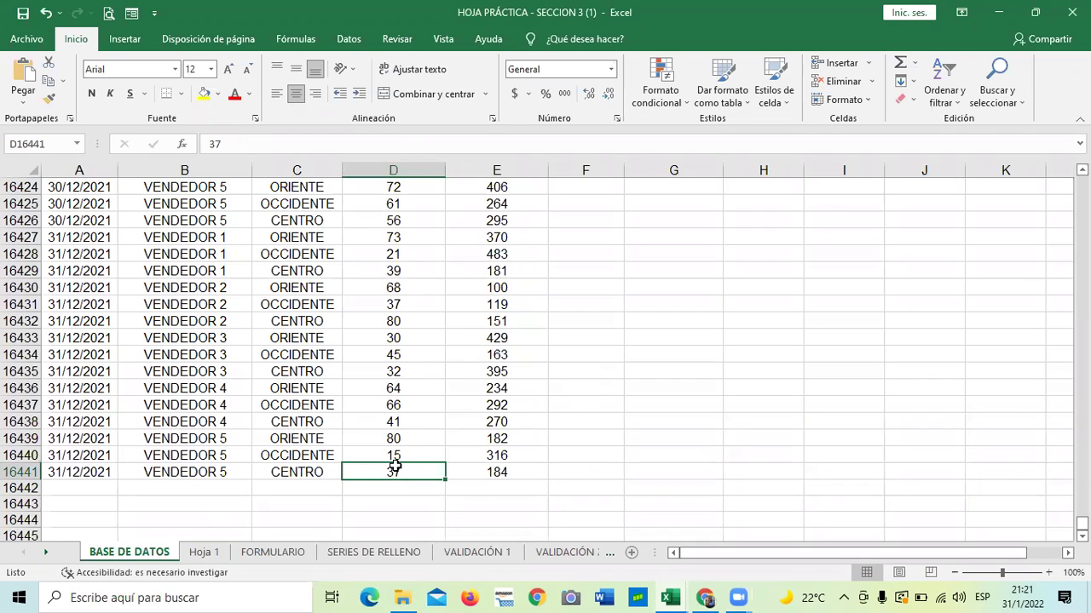
scroll(409, 438, down, 1)
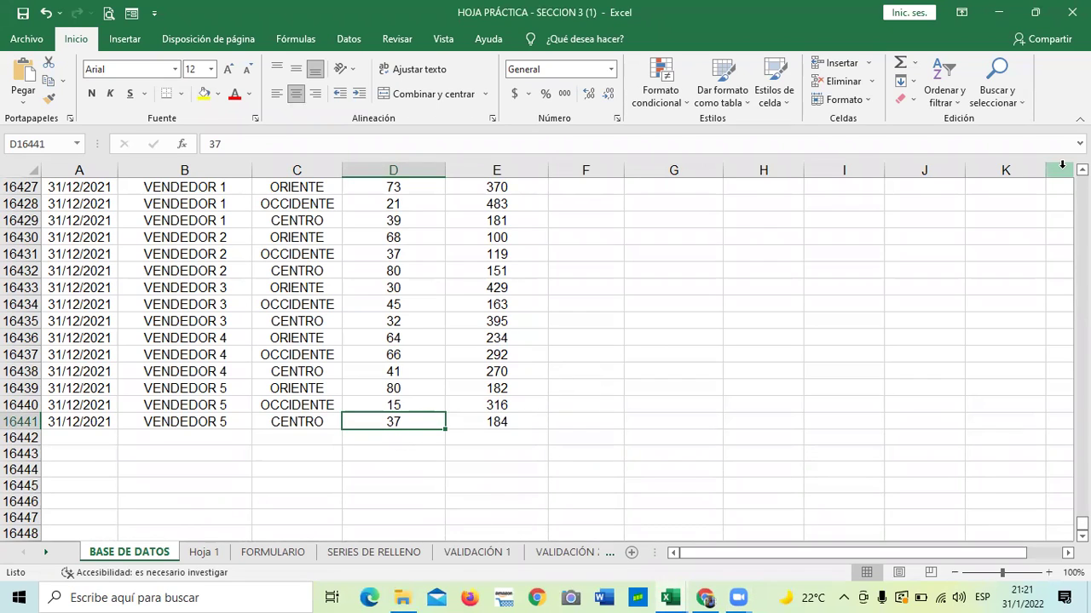
click(315, 373)
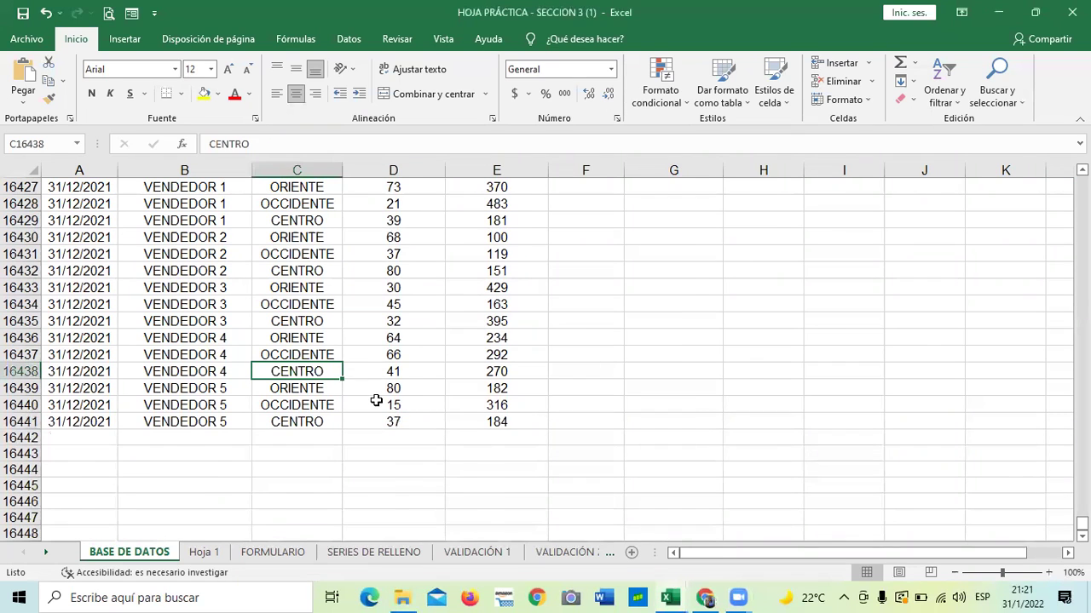
key(ctrl+Up)
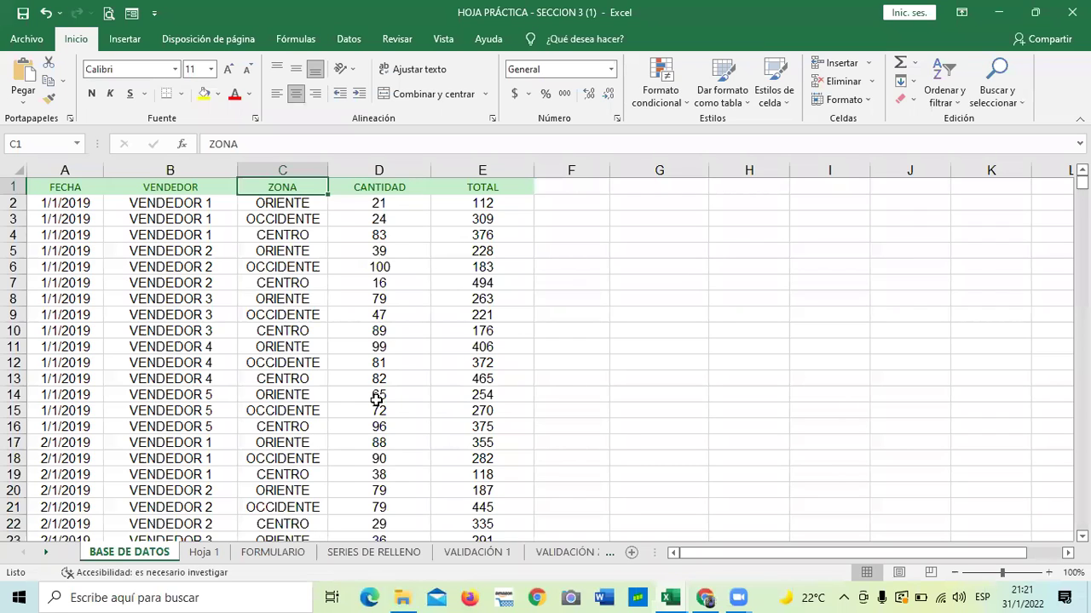
- Check the last record of the VENDEDOR column and return to the first rows of the data
click(183, 188)
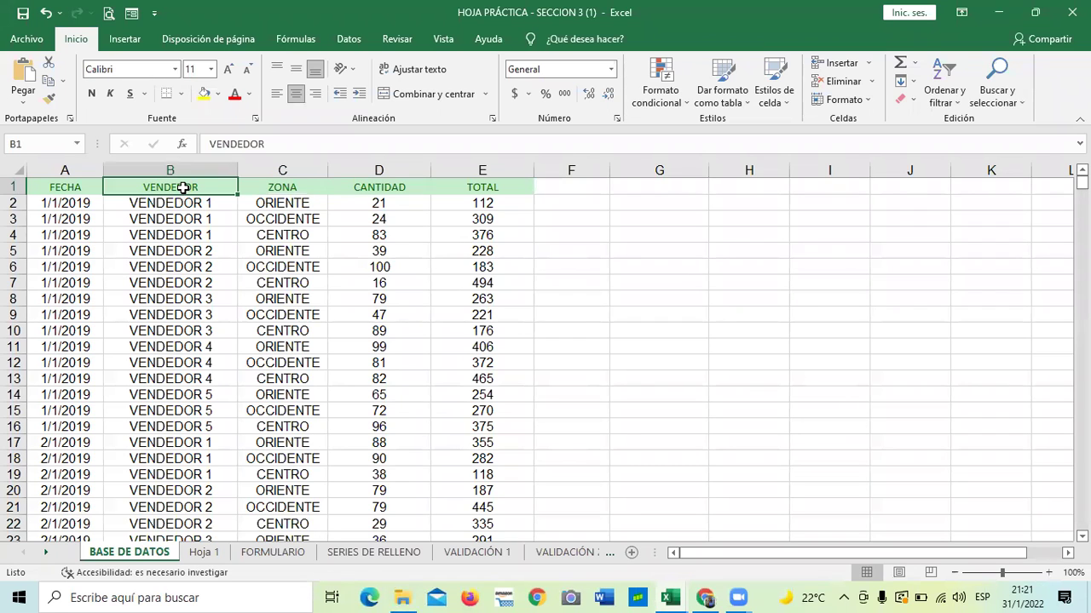
key(ctrl+Down)
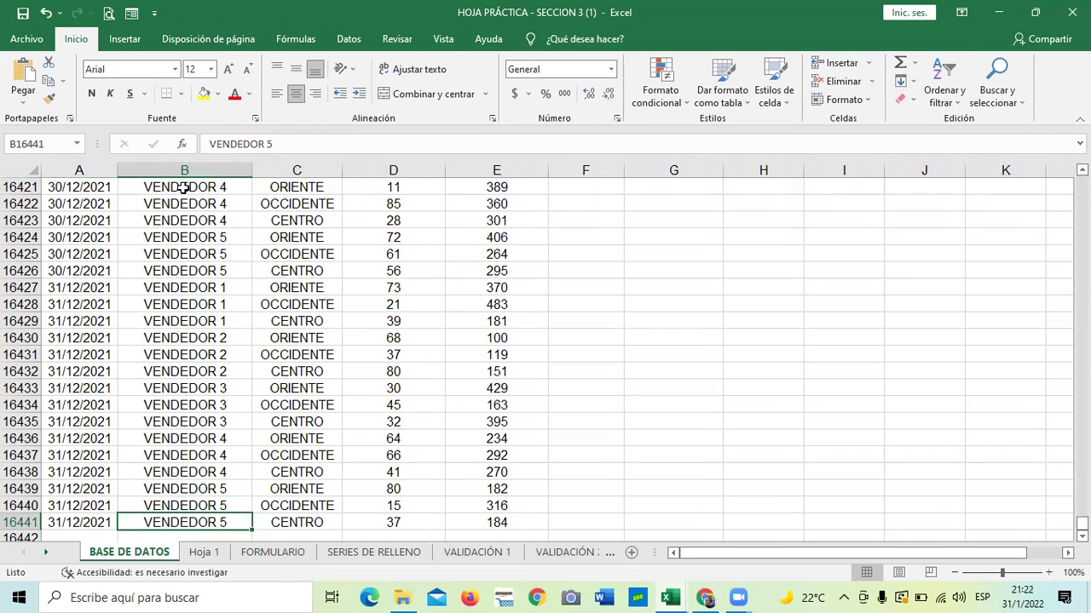
key(ctrl+Up)
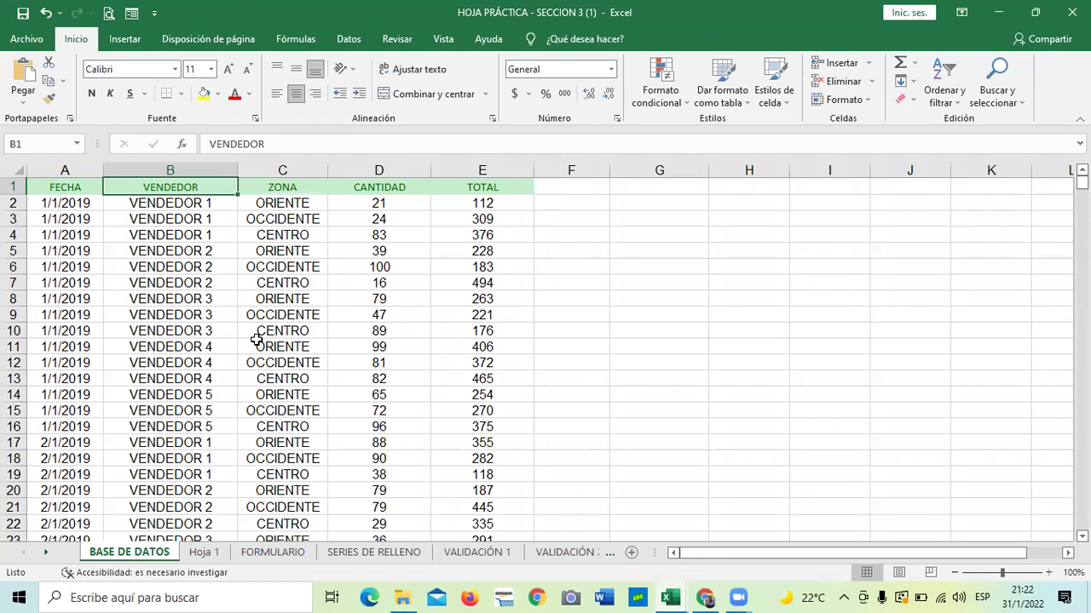
click(325, 398)
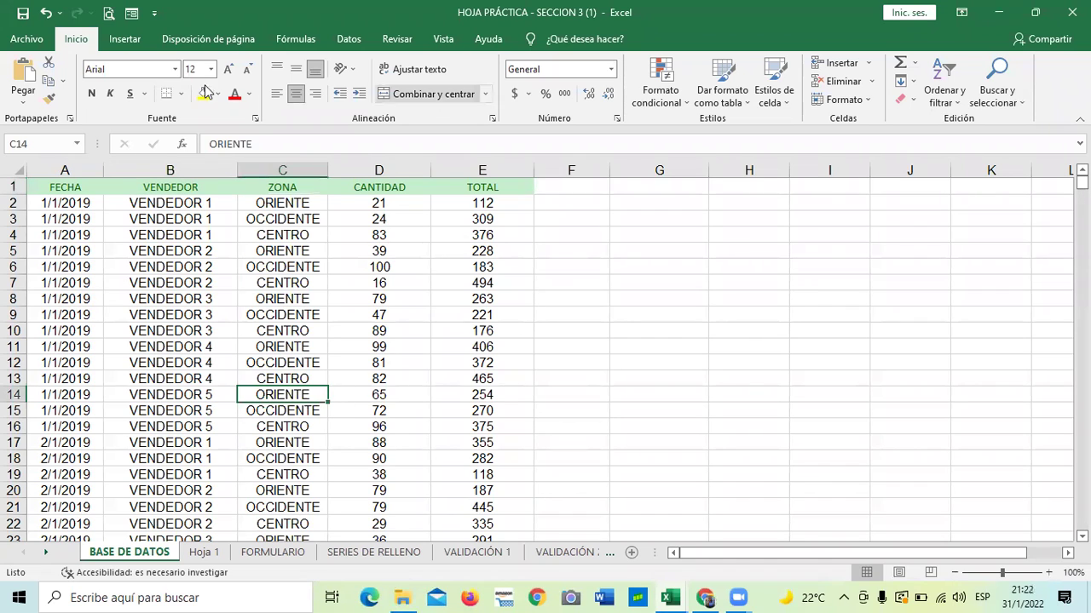
- Examine how sellers, zones and dates repeat in the VENDEDOR and ZONA columns across the first records of BASE DE DATOS
click(234, 285)
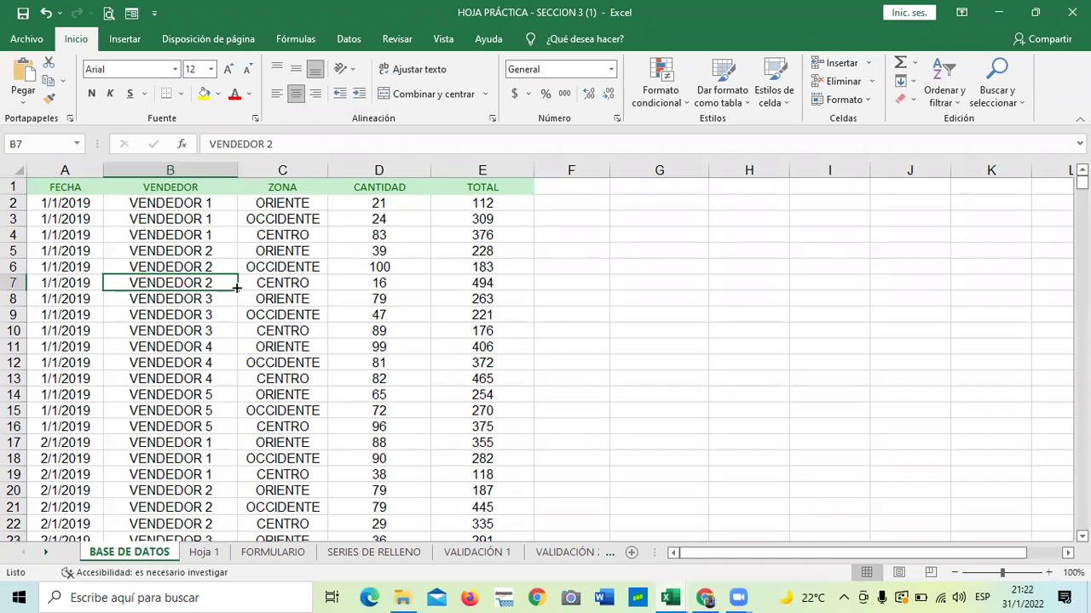
scroll(281, 357, down, 3)
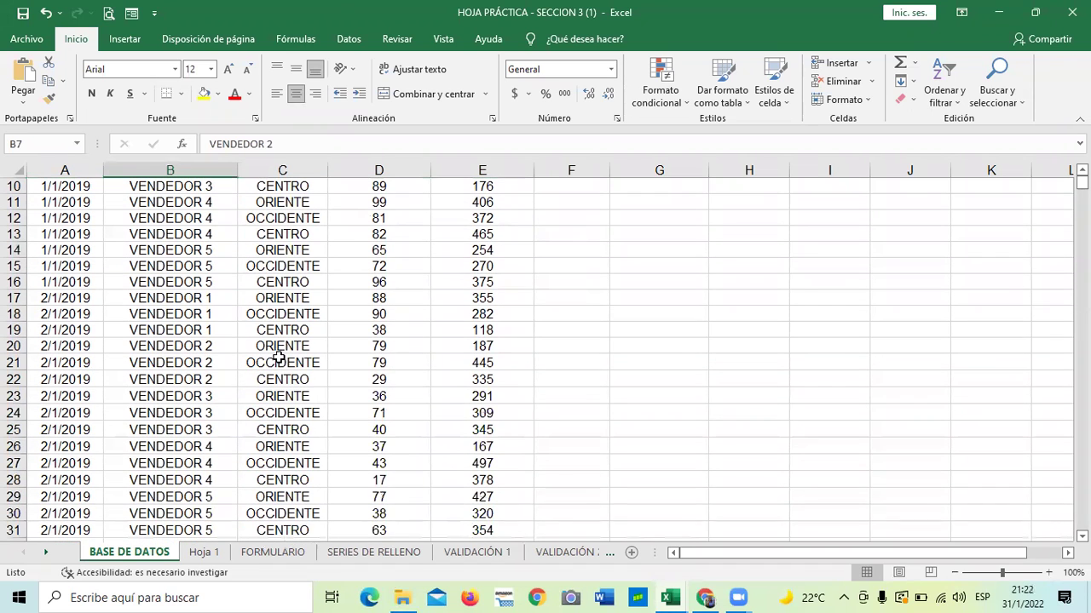
click(168, 302)
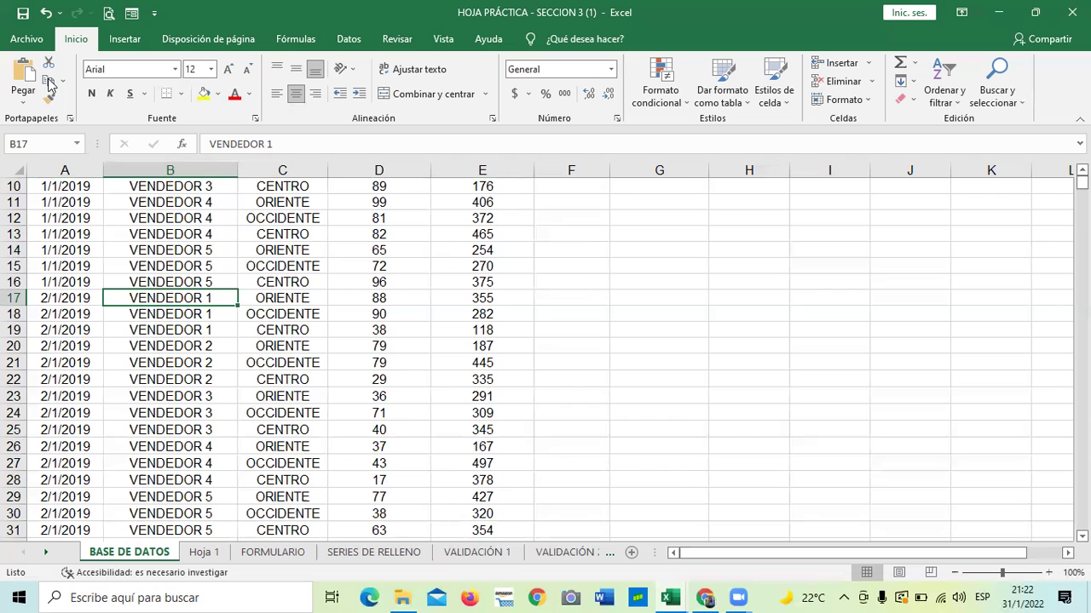
scroll(229, 247, up, 2)
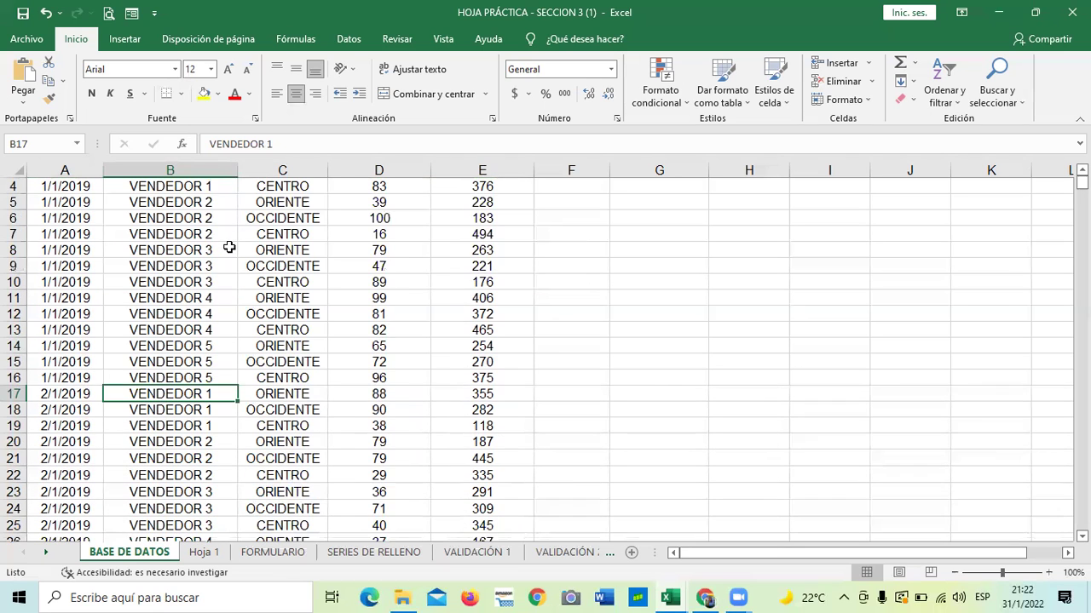
scroll(229, 247, up, 1)
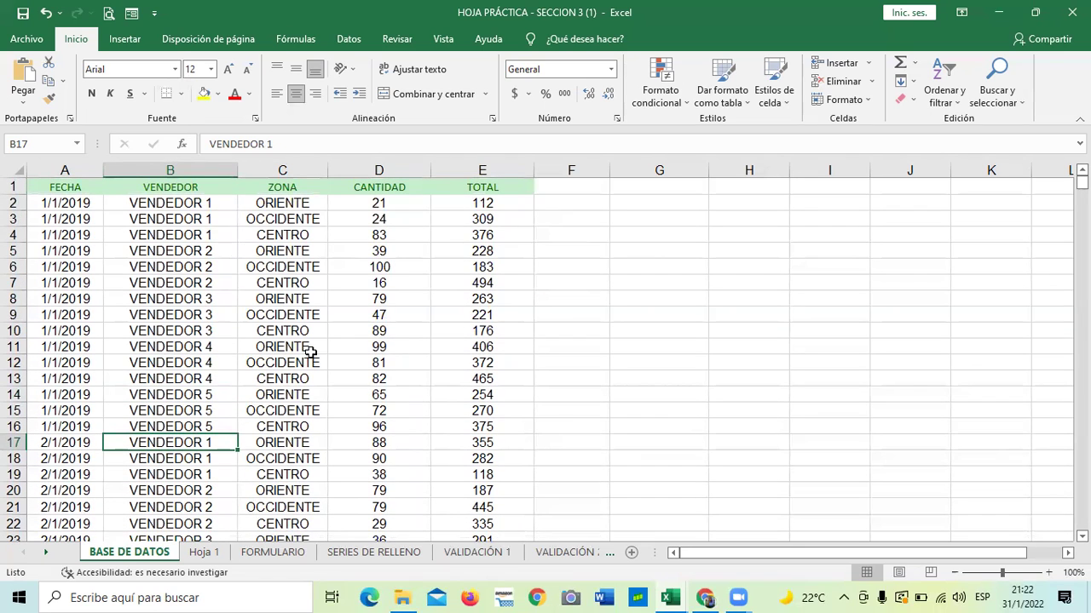
click(279, 199)
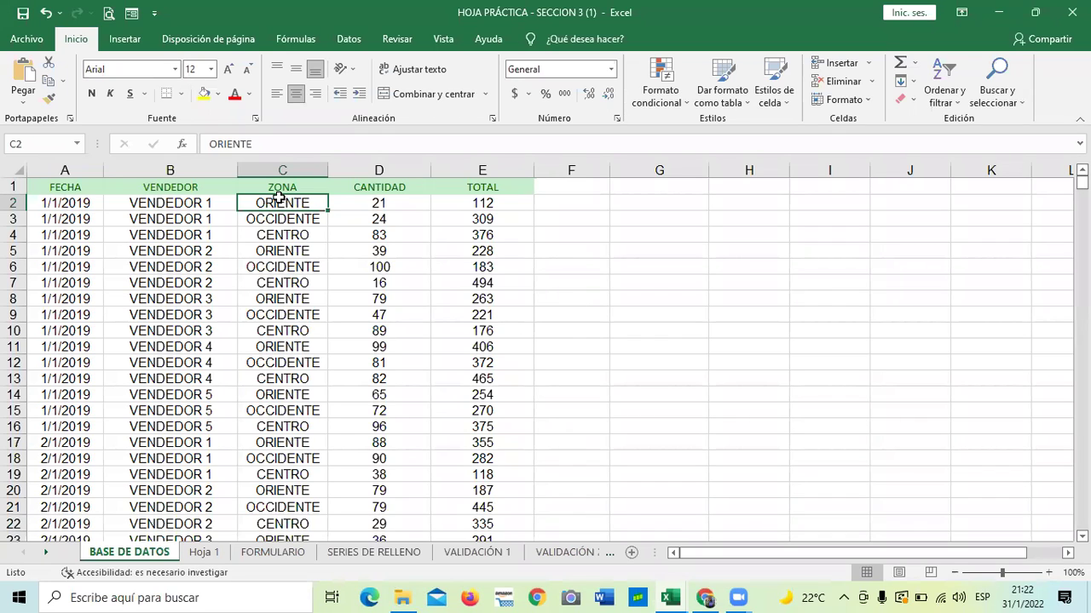
click(260, 350)
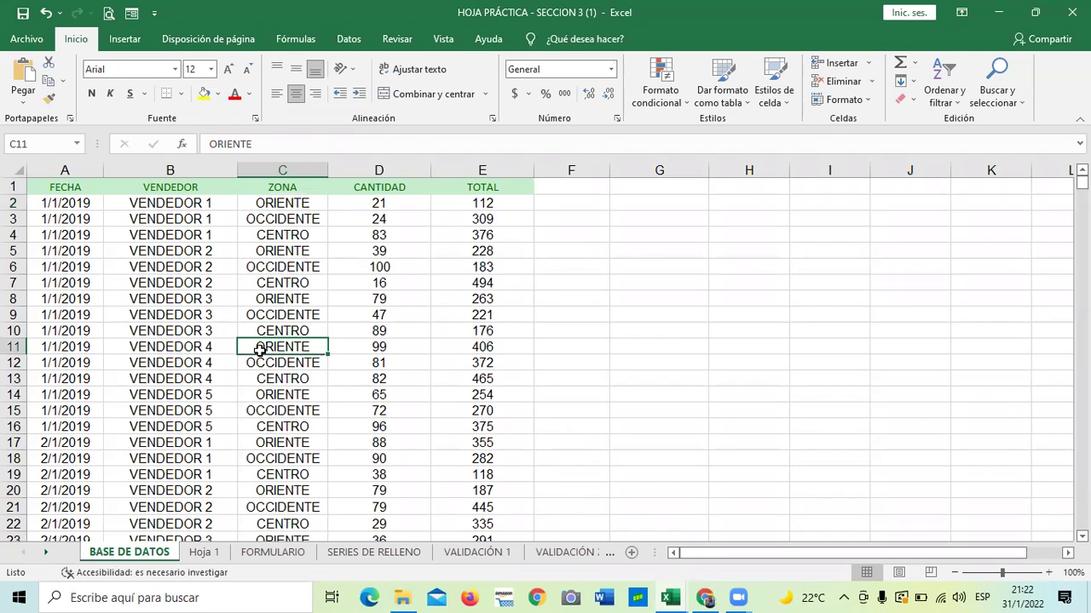
click(181, 297)
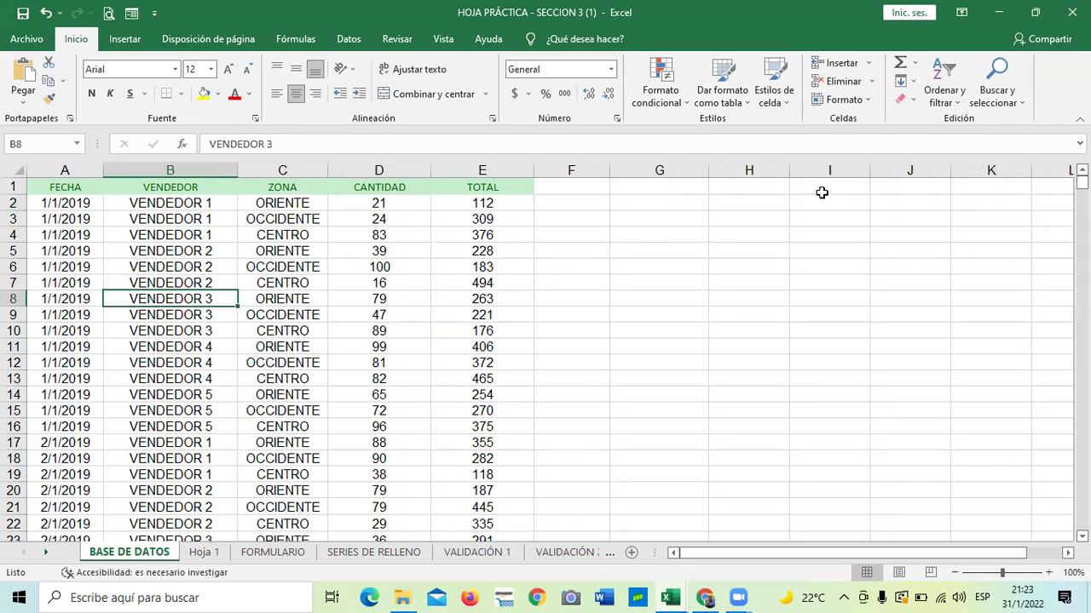
- Turn on filtering for the header row of the sales data, with a single ZONA cell inside the range selected
click(314, 345)
drag(63, 185, 528, 187)
click(227, 366)
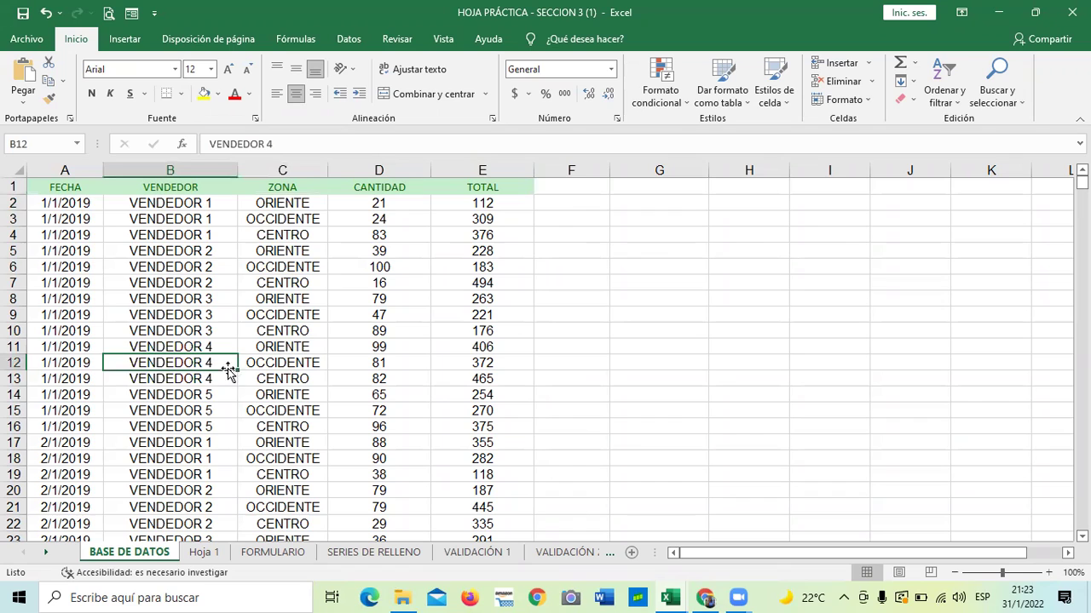
click(242, 267)
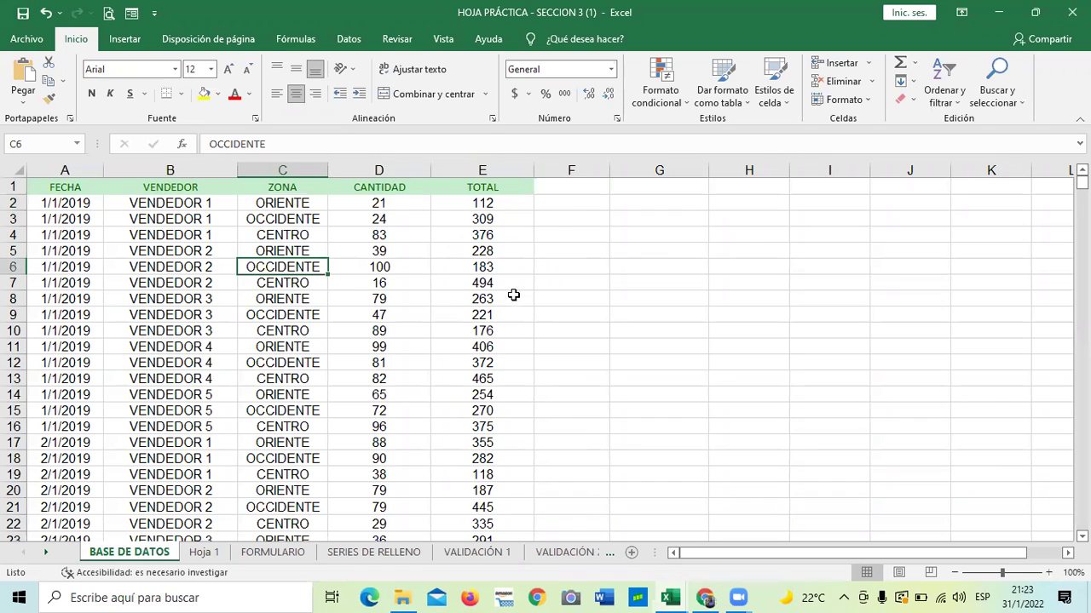
click(288, 363)
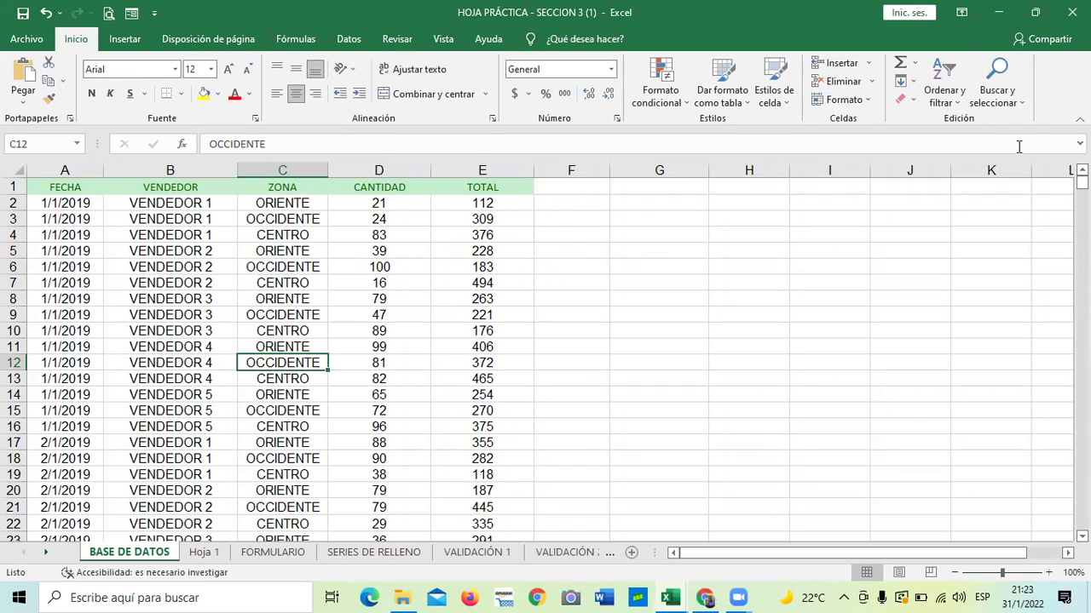
click(946, 92)
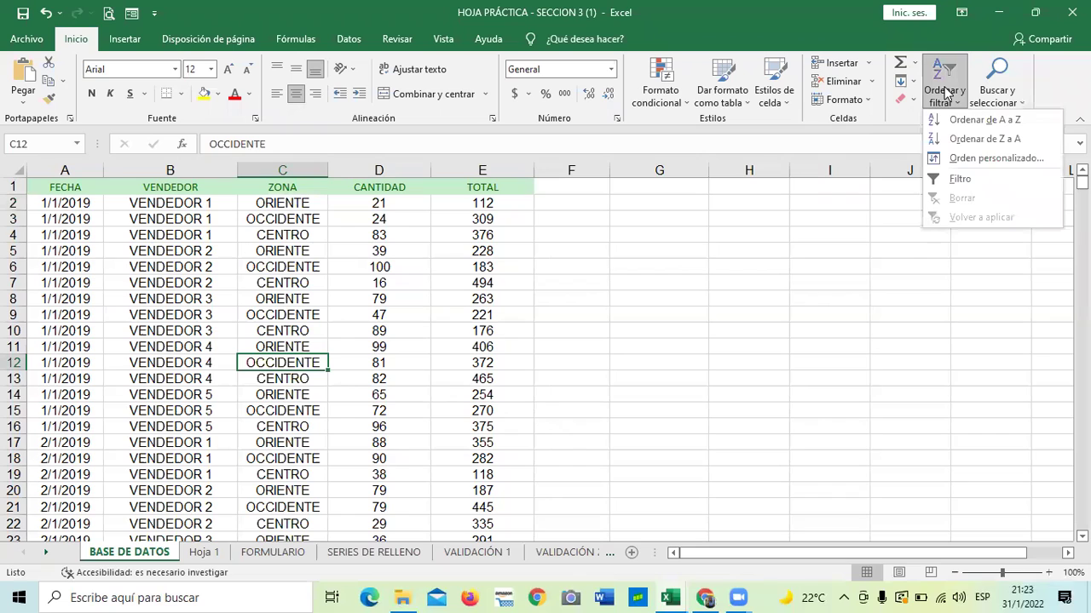
click(949, 181)
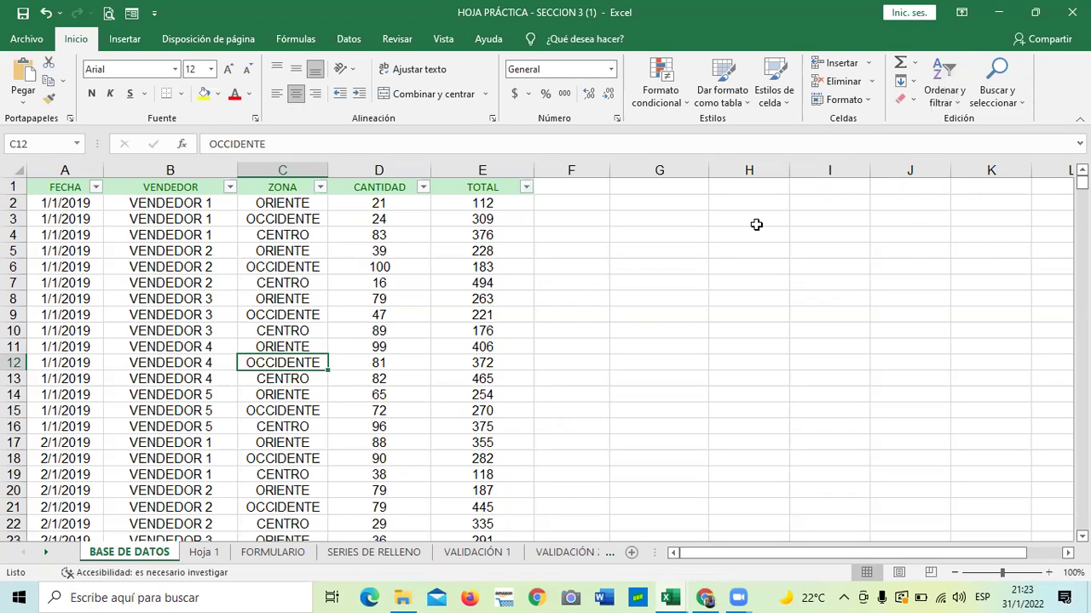
- Examine the filter-enabled headers and the seller, zone and quantity values in the records beneath them
click(547, 299)
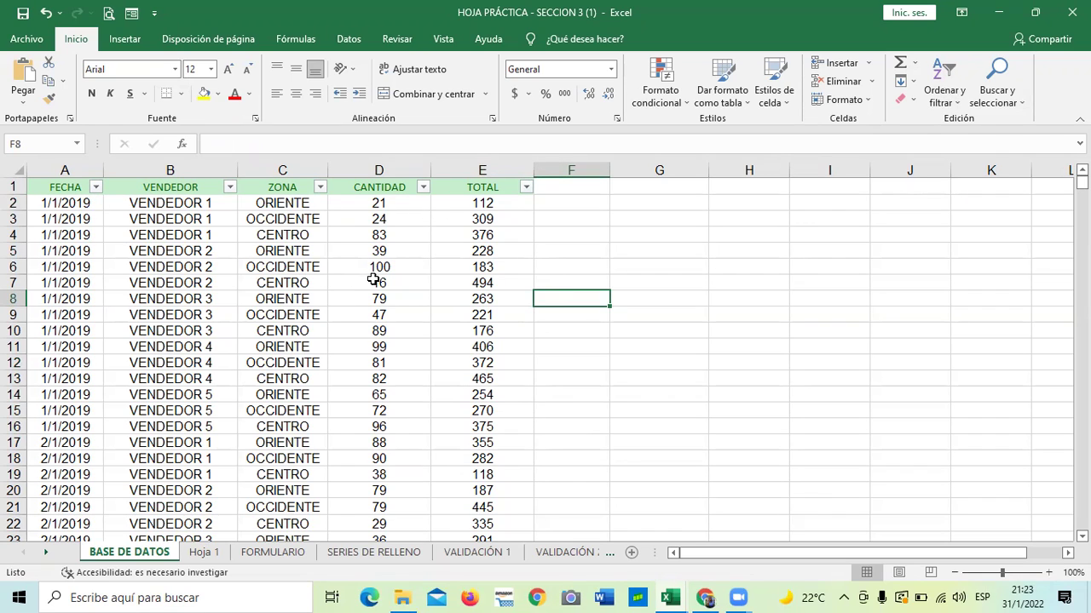
click(240, 331)
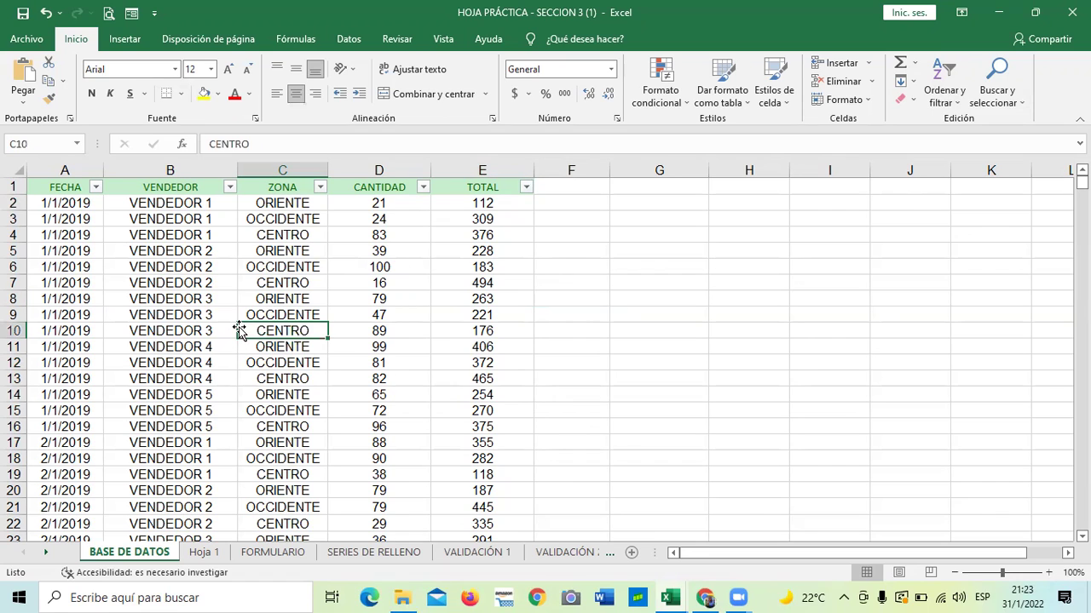
click(378, 266)
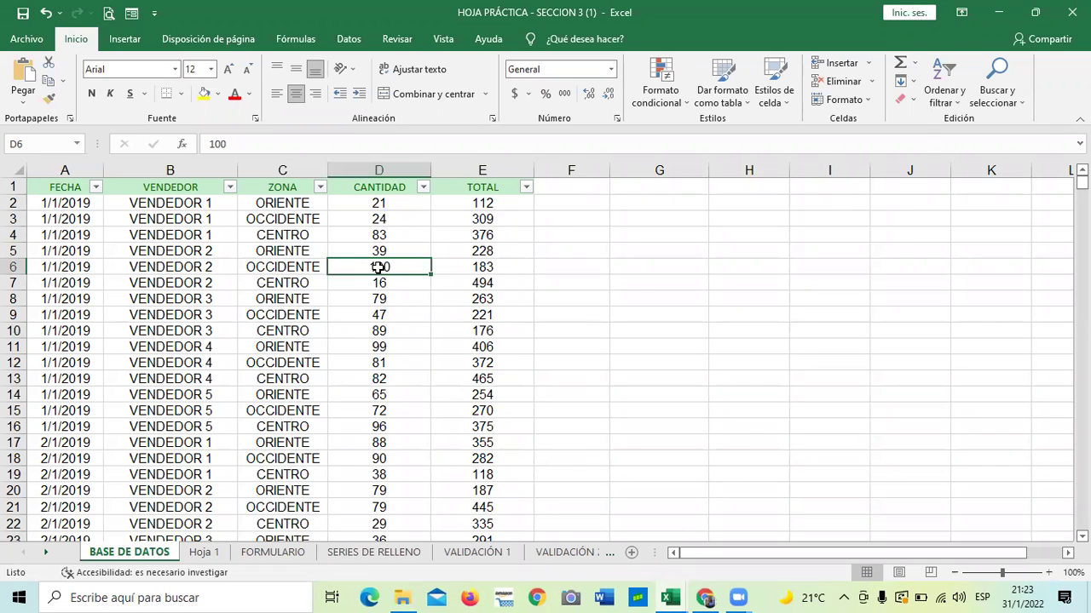
click(343, 398)
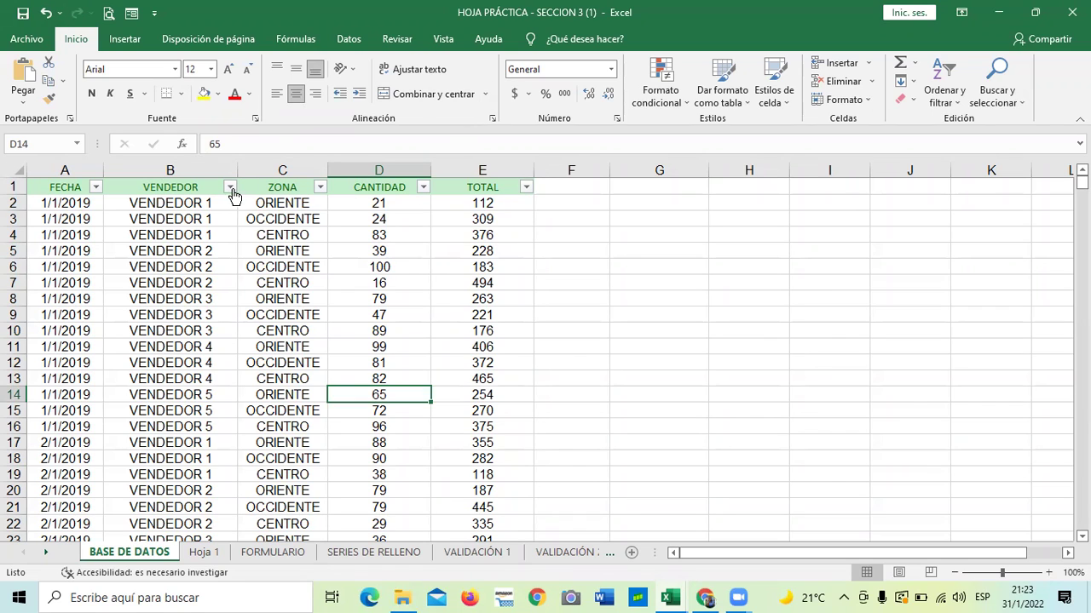
click(150, 373)
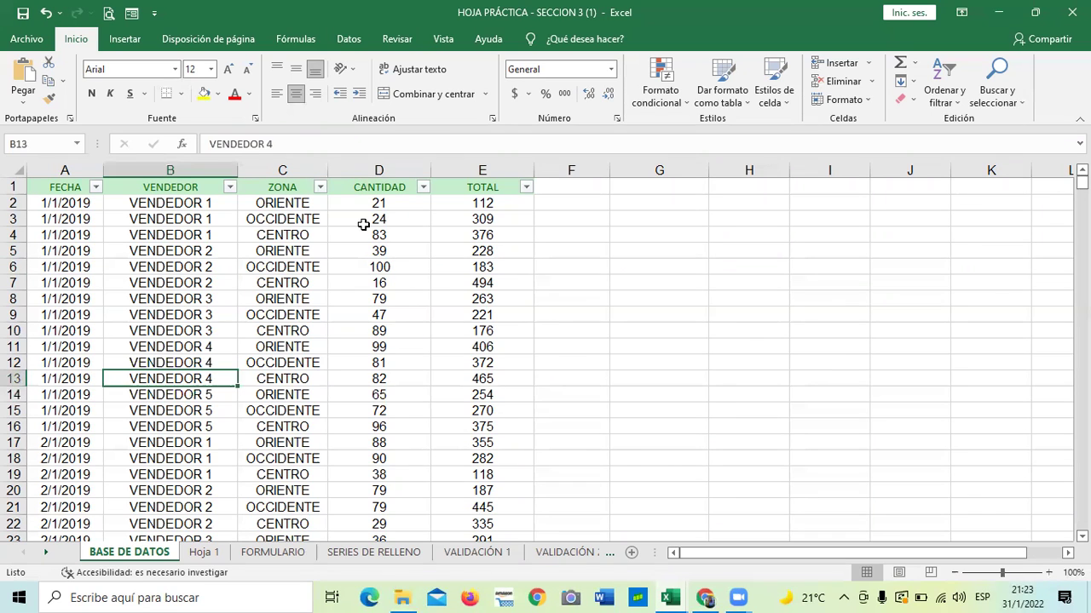
click(255, 335)
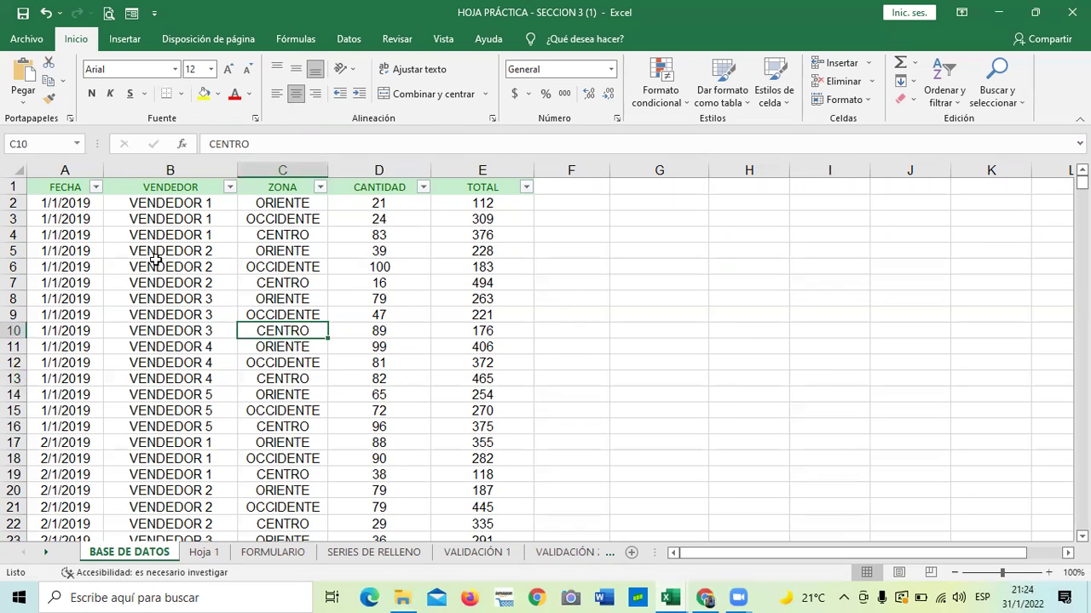
click(27, 185)
click(170, 236)
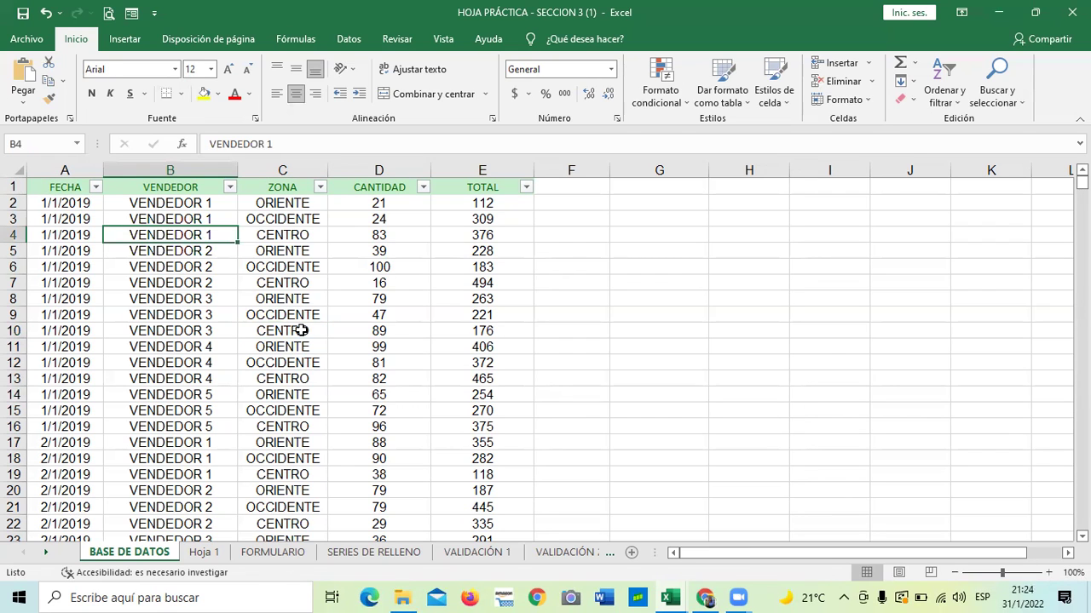
drag(294, 378, 366, 393)
scroll(249, 413, down, 5)
click(229, 368)
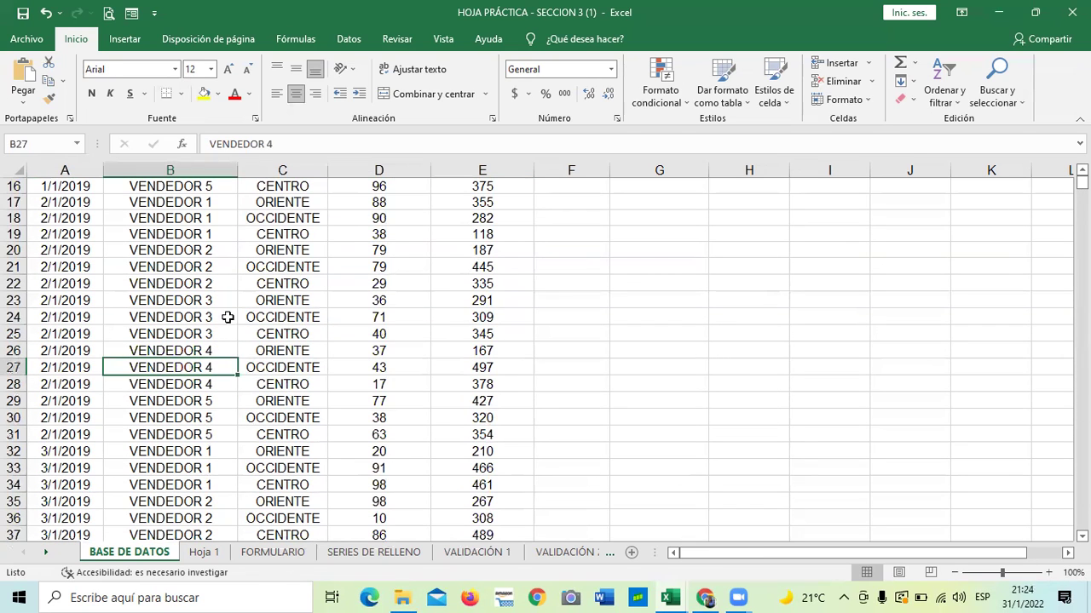
click(277, 330)
scroll(290, 324, up, 4)
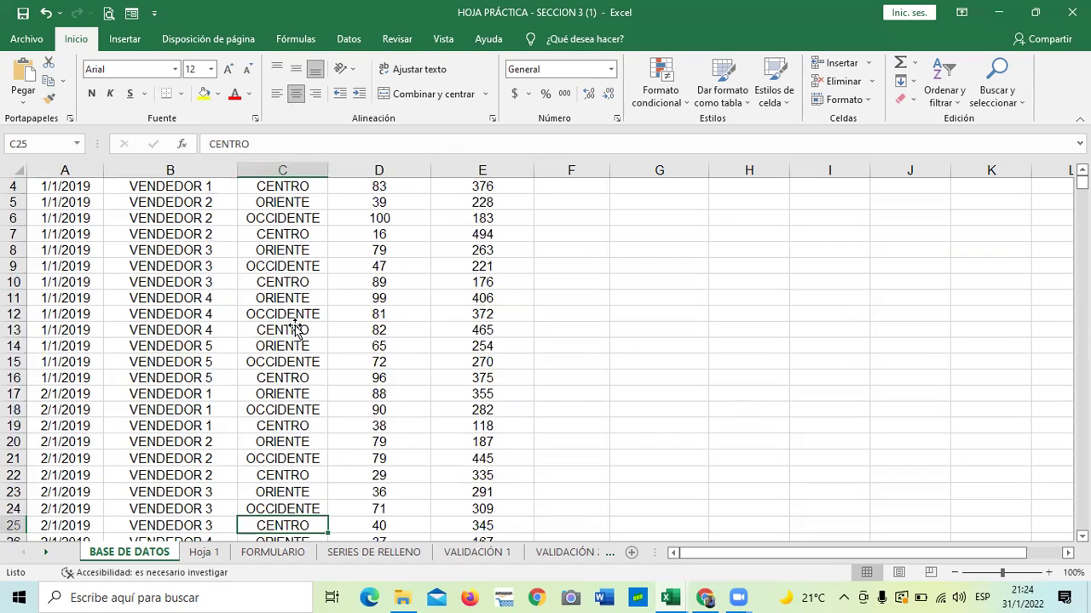
- Remove the filter from the sales data, starting from a ZONA cell, and return to the header row
click(266, 344)
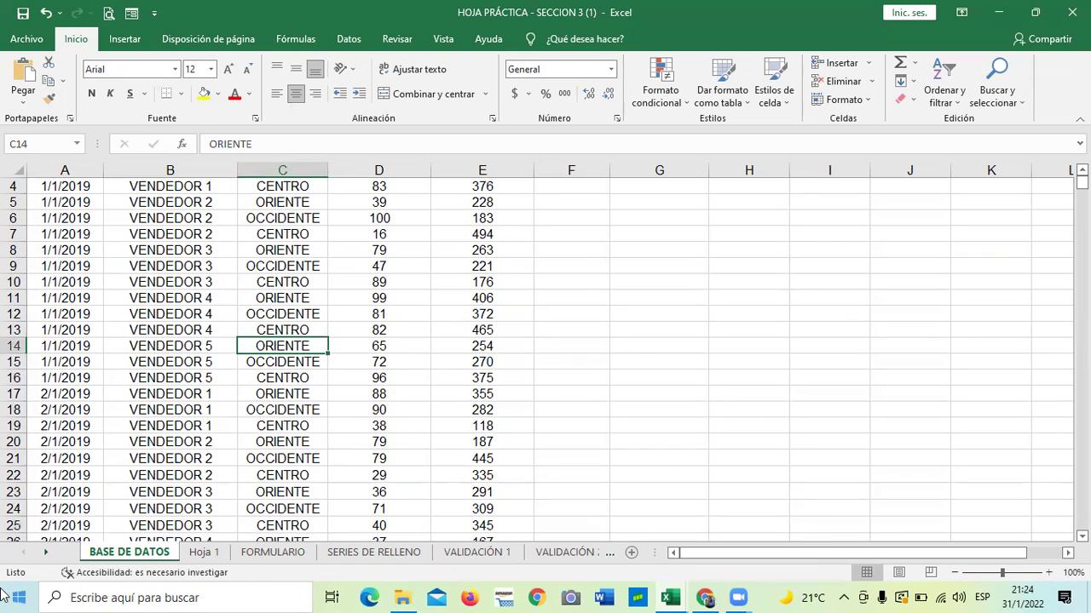
click(946, 88)
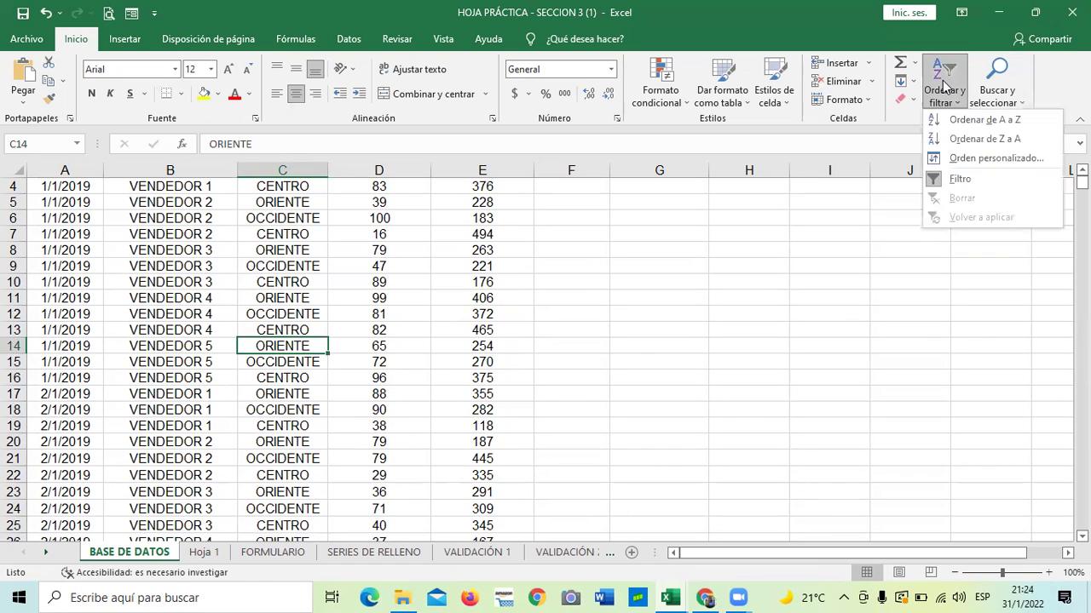
click(937, 179)
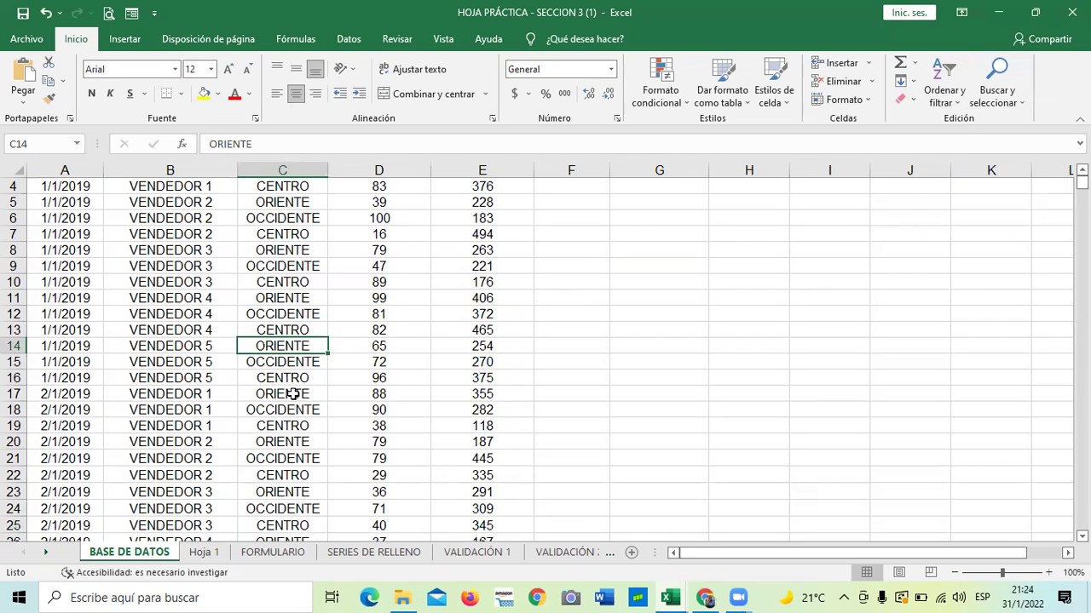
scroll(345, 418, up, 1)
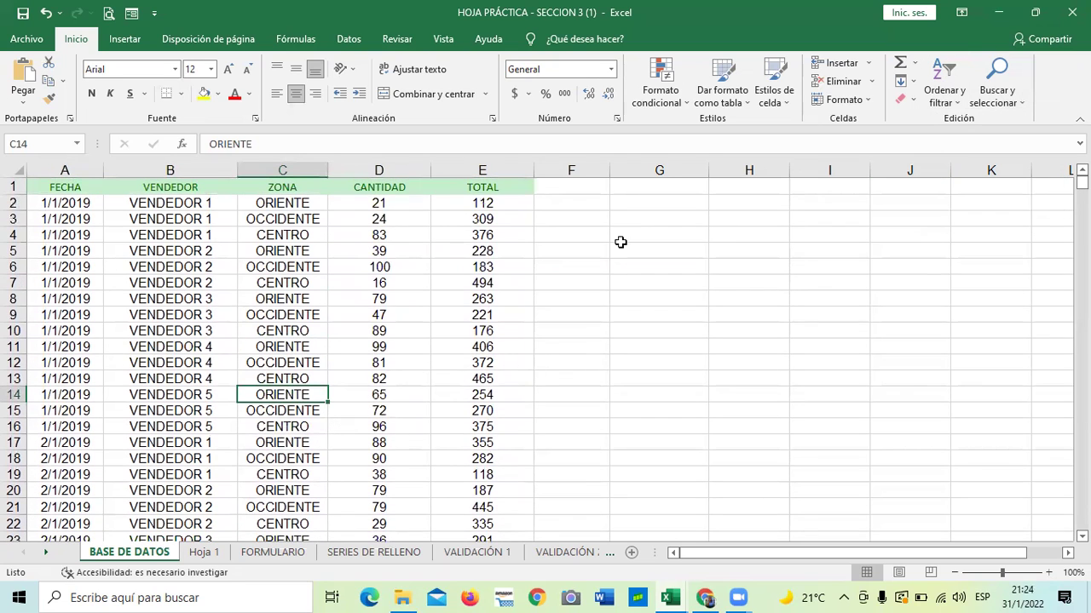
- Try to apply the filter from the empty cell H6 outside the data range and dismiss the resulting dialog
click(311, 232)
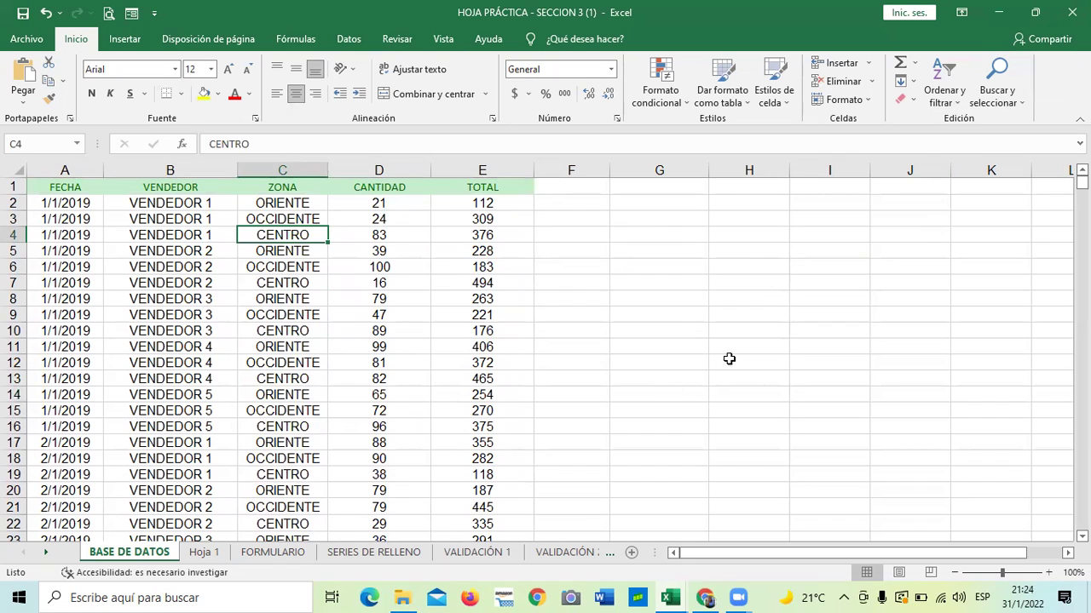
click(687, 314)
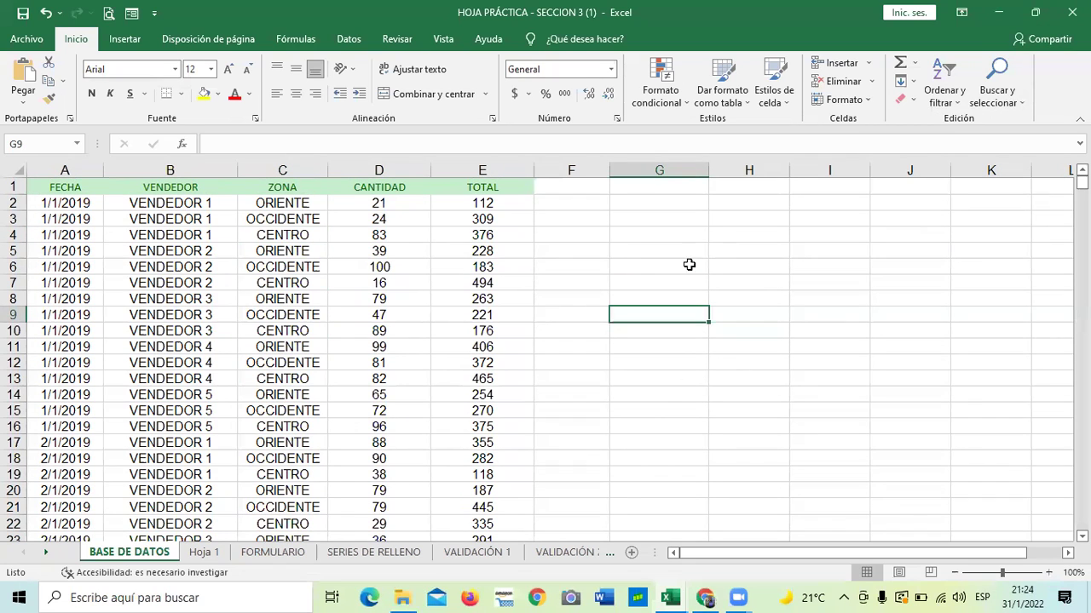
click(745, 261)
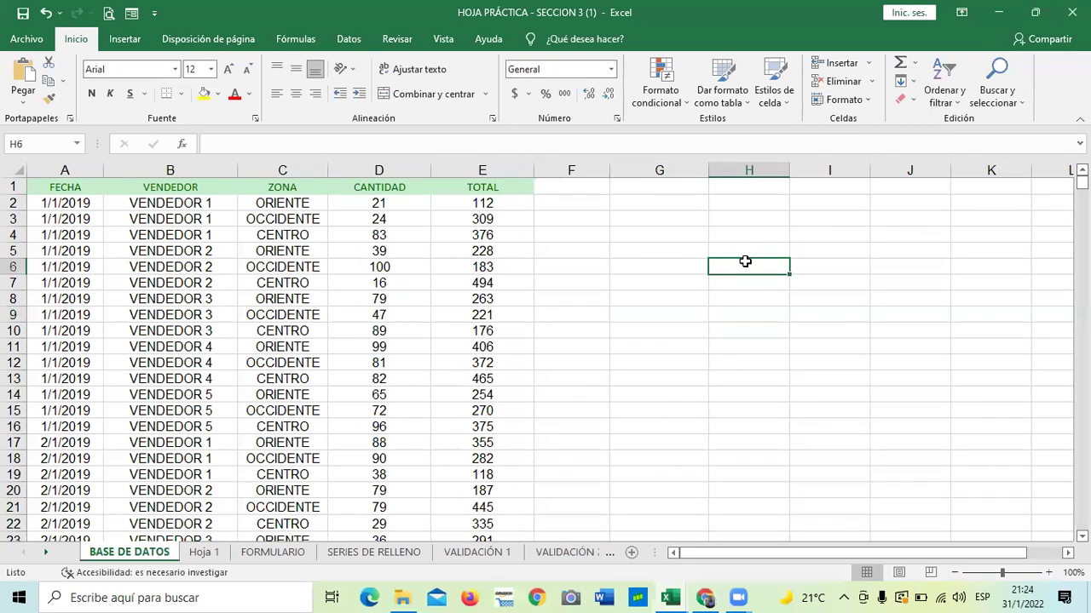
click(944, 89)
click(959, 180)
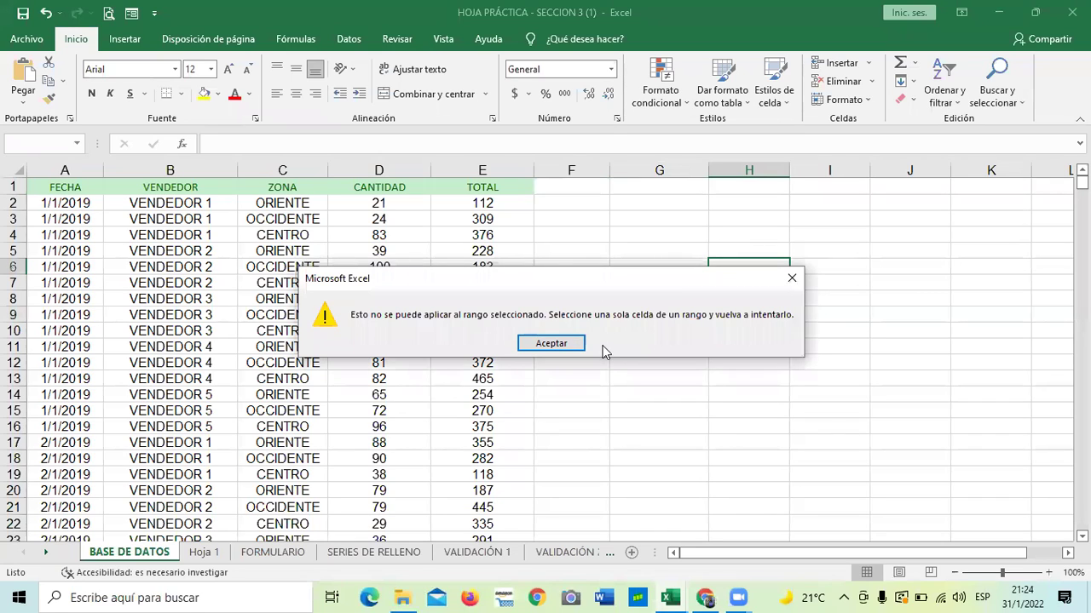
click(556, 343)
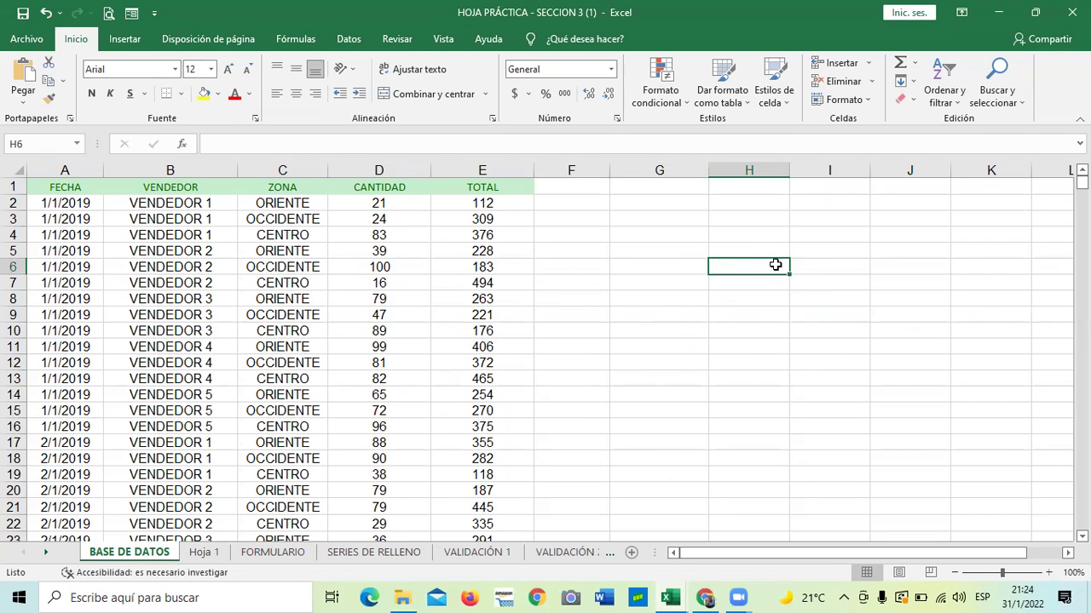
- Turn on filtering for the data range from ZONA cell C5 and open the filter options of the TOTAL column
click(324, 247)
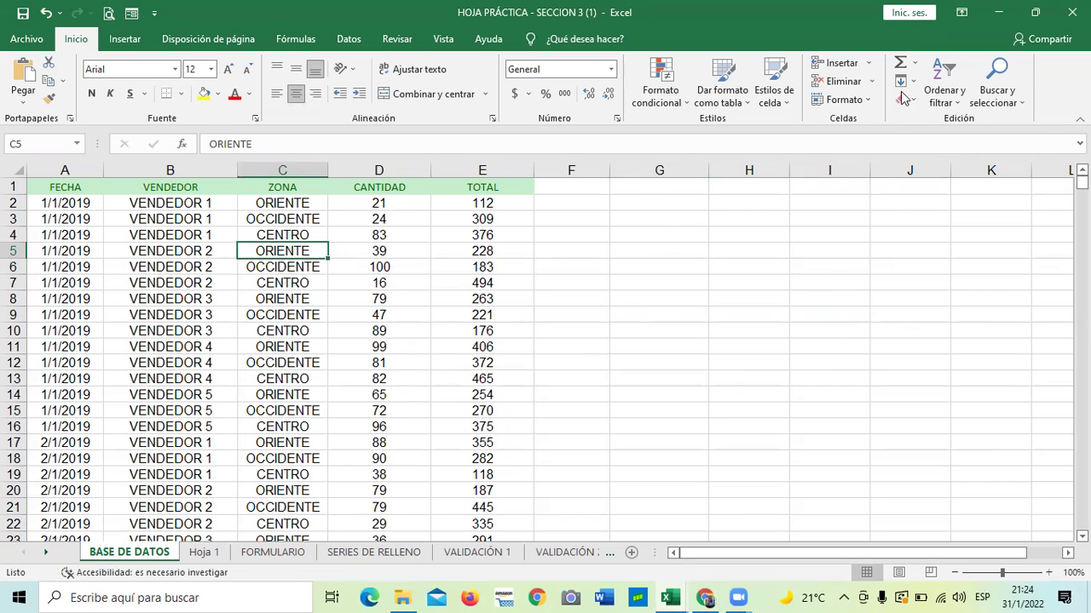
click(942, 93)
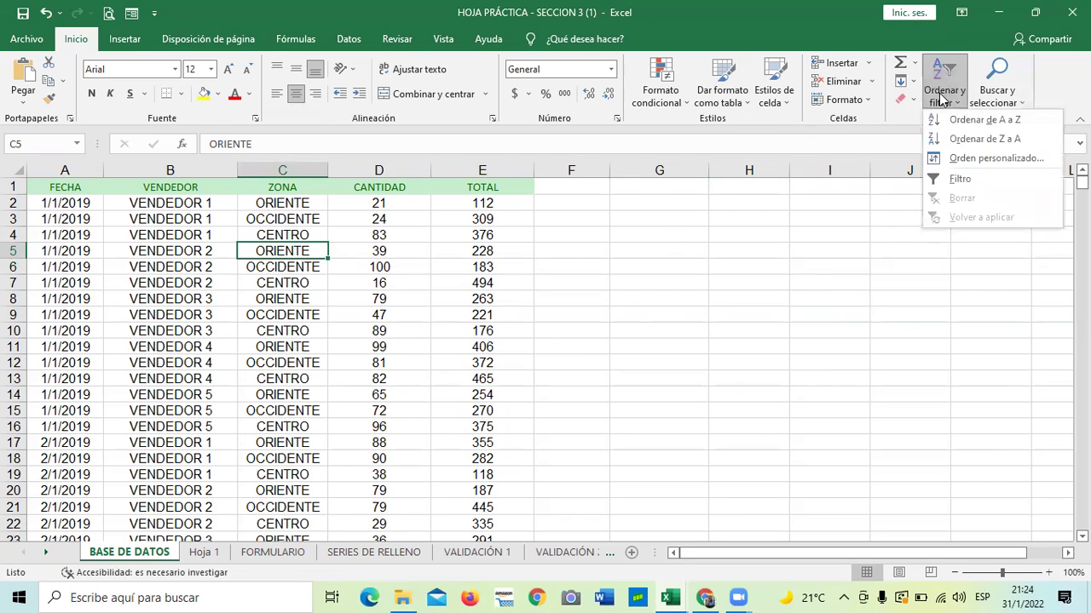
click(957, 180)
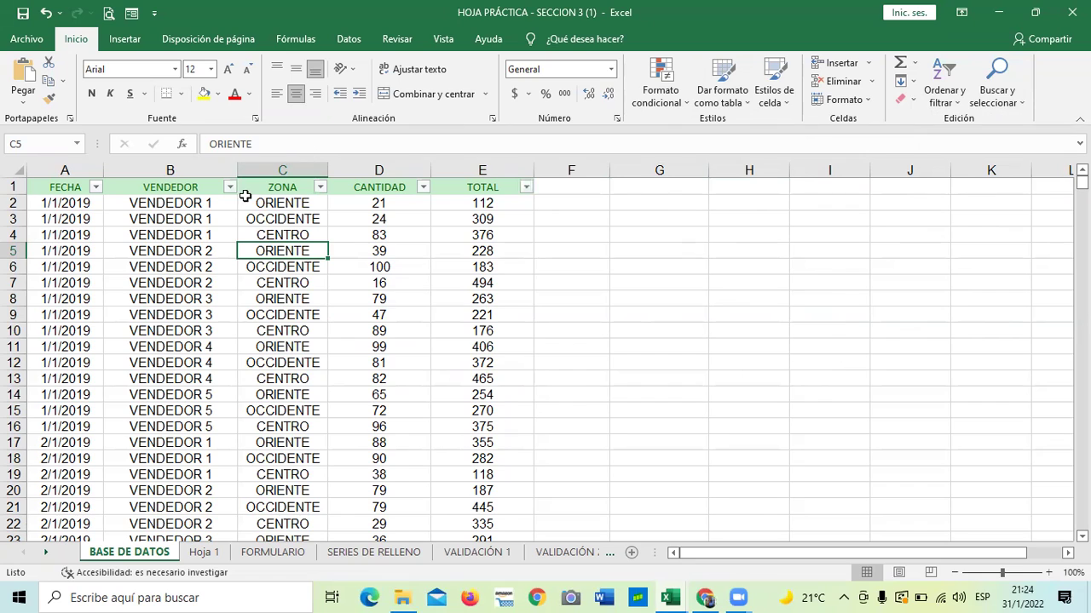
click(526, 187)
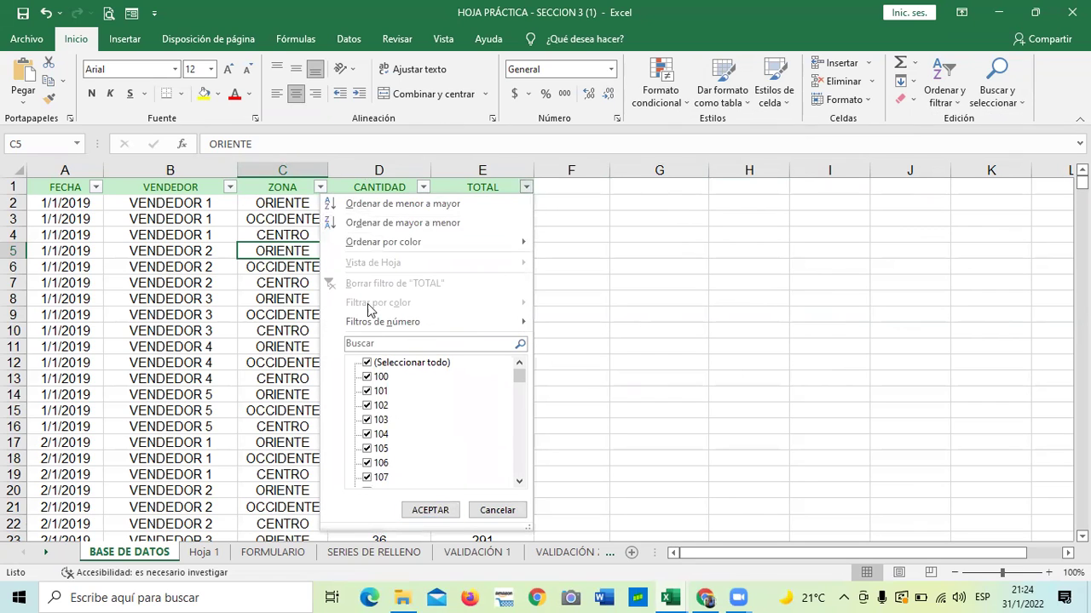
- Close the TOTAL filter options and filter the ZONA column to show only the CENTRO records
click(526, 188)
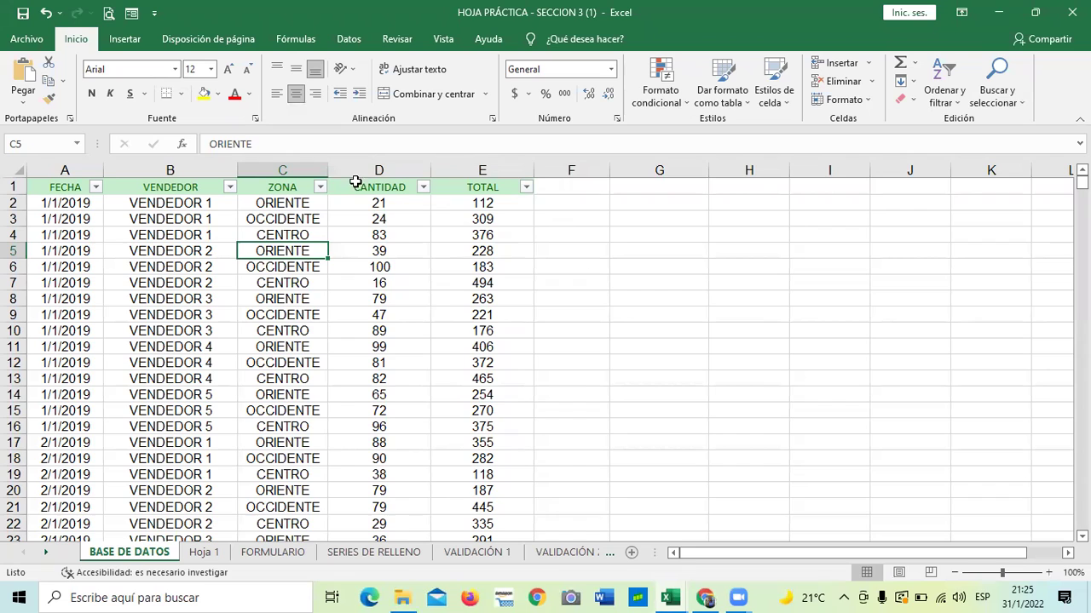
click(319, 188)
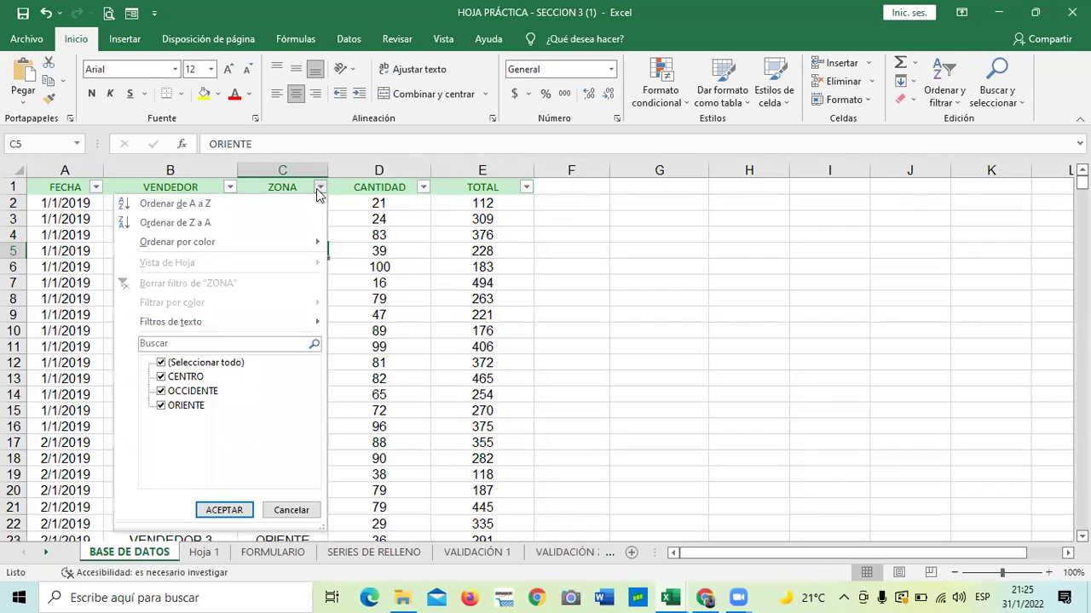
click(161, 363)
click(161, 377)
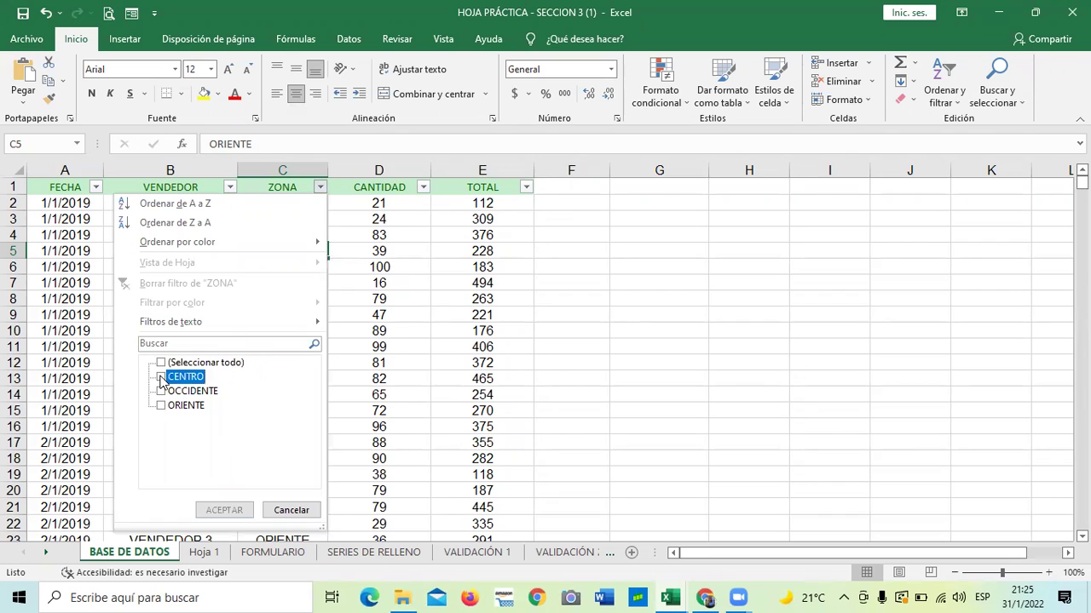
click(223, 509)
click(659, 400)
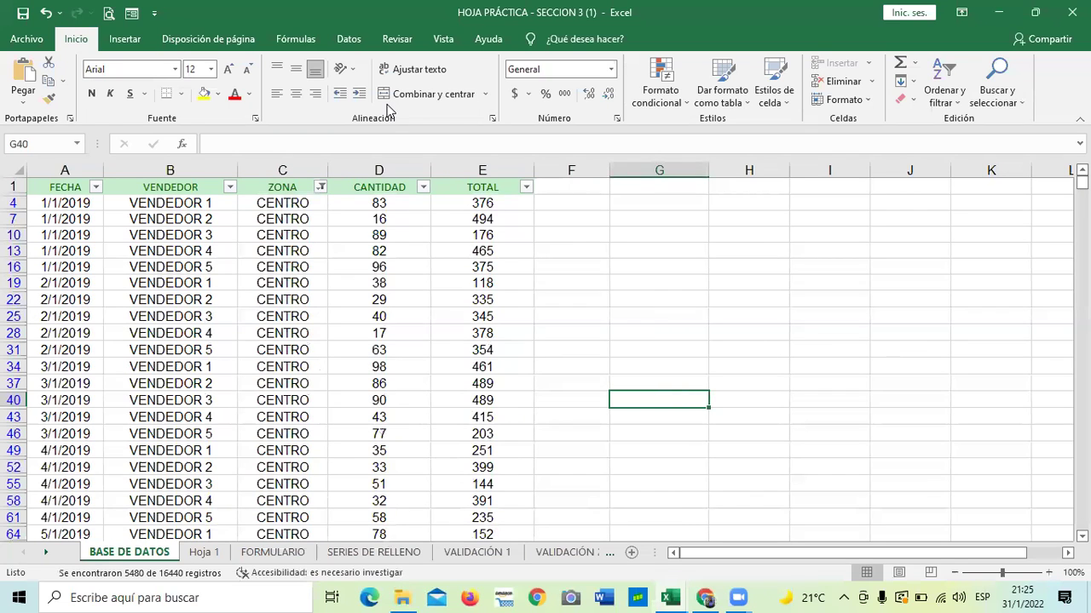
- Review the ZONA filter options and toggle the selection of all zones off and on again
click(319, 189)
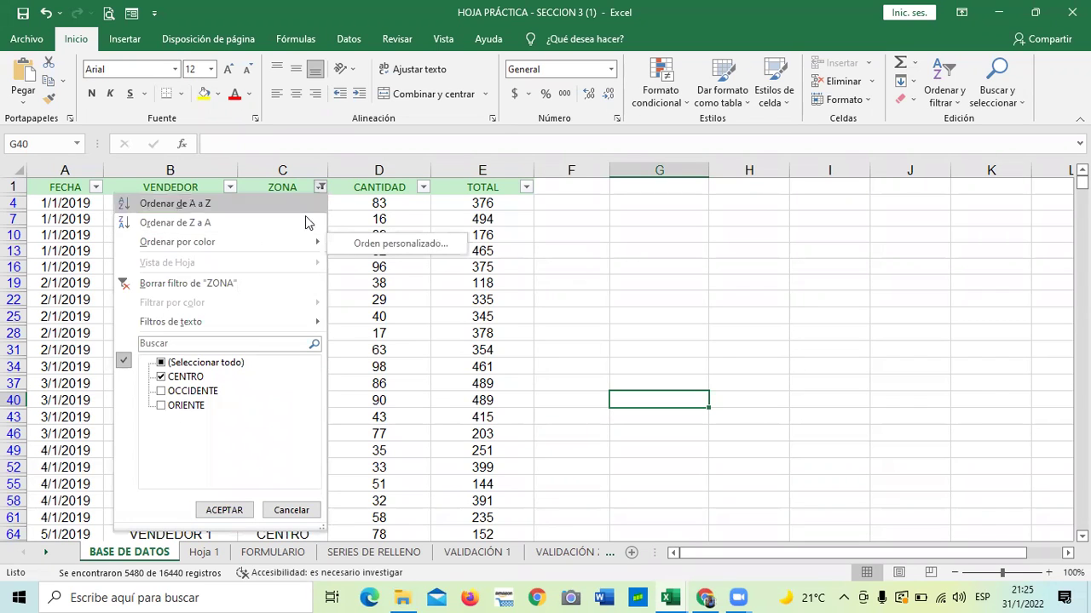
click(286, 510)
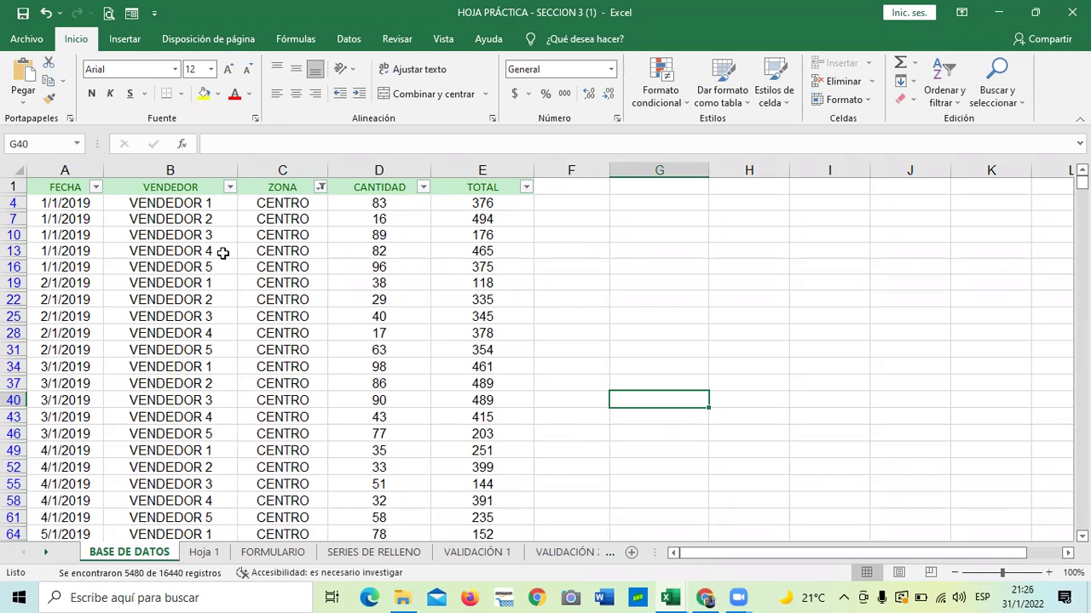
click(320, 187)
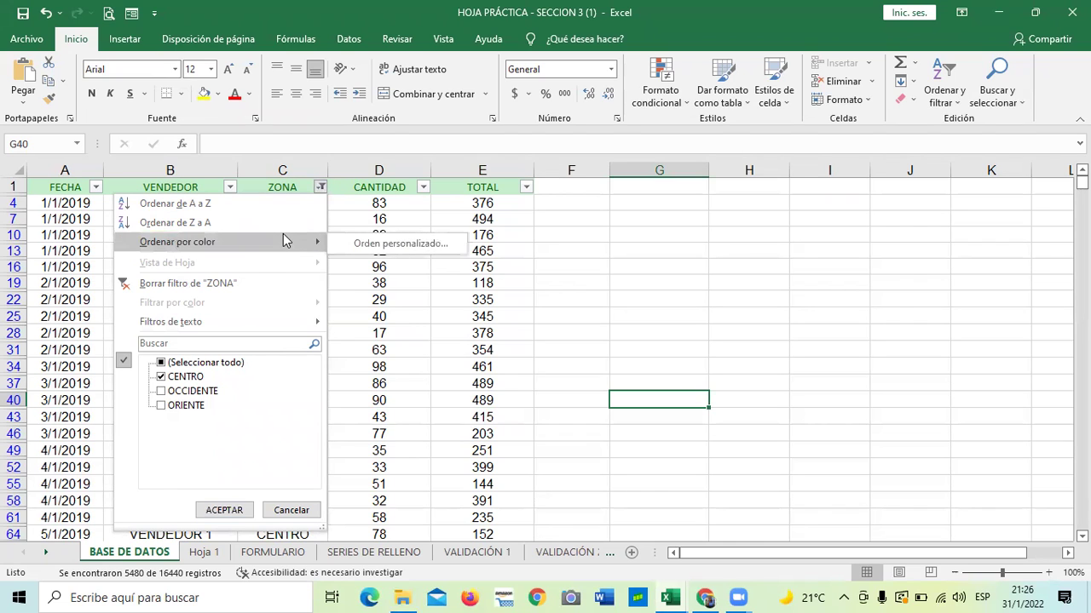
mouse_move(246, 325)
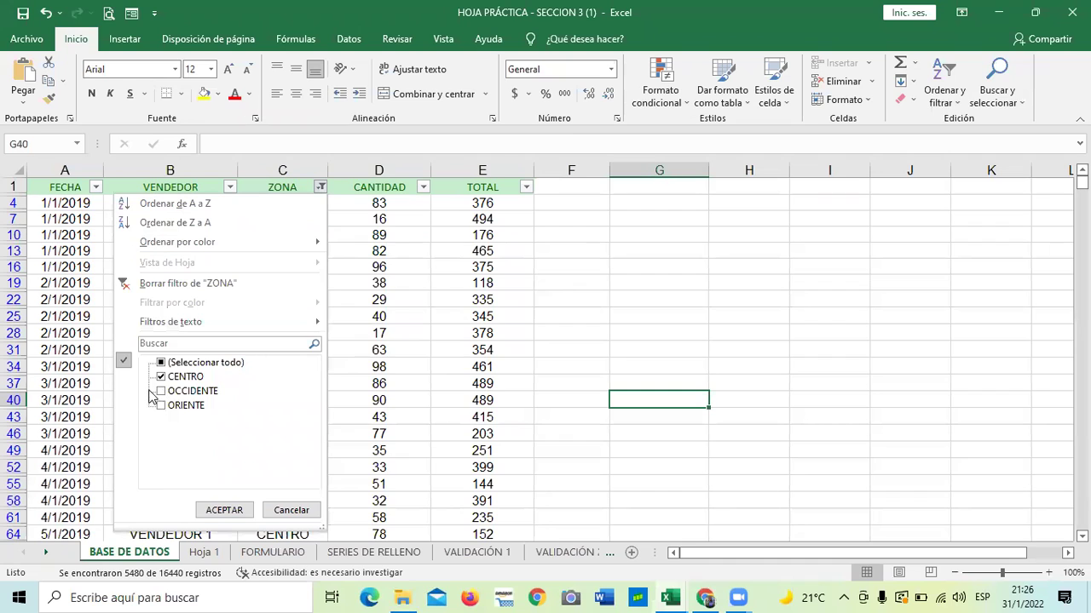
click(161, 362)
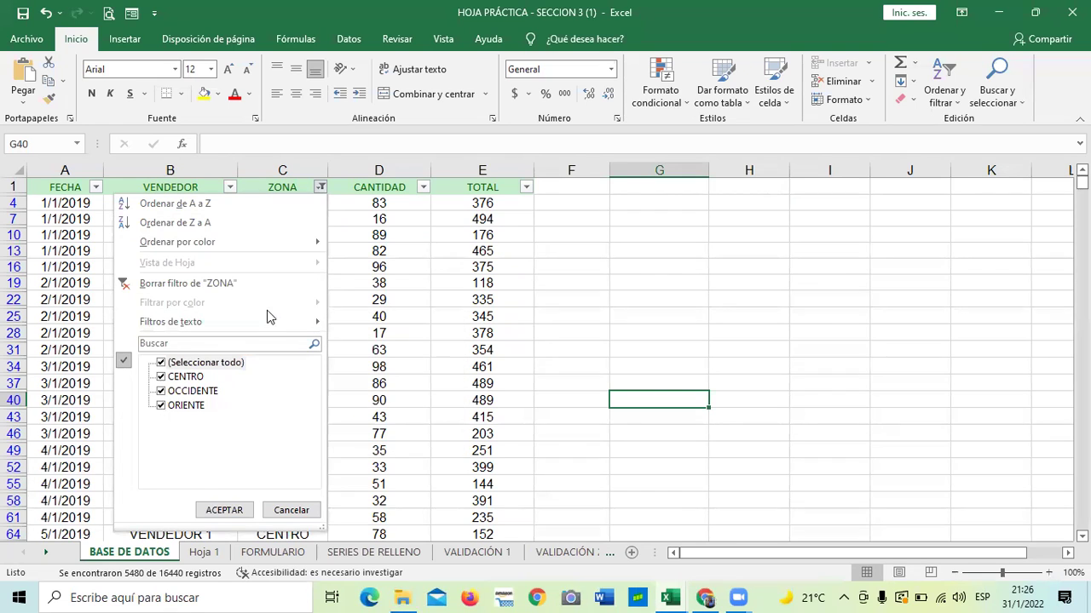
key(Tab)
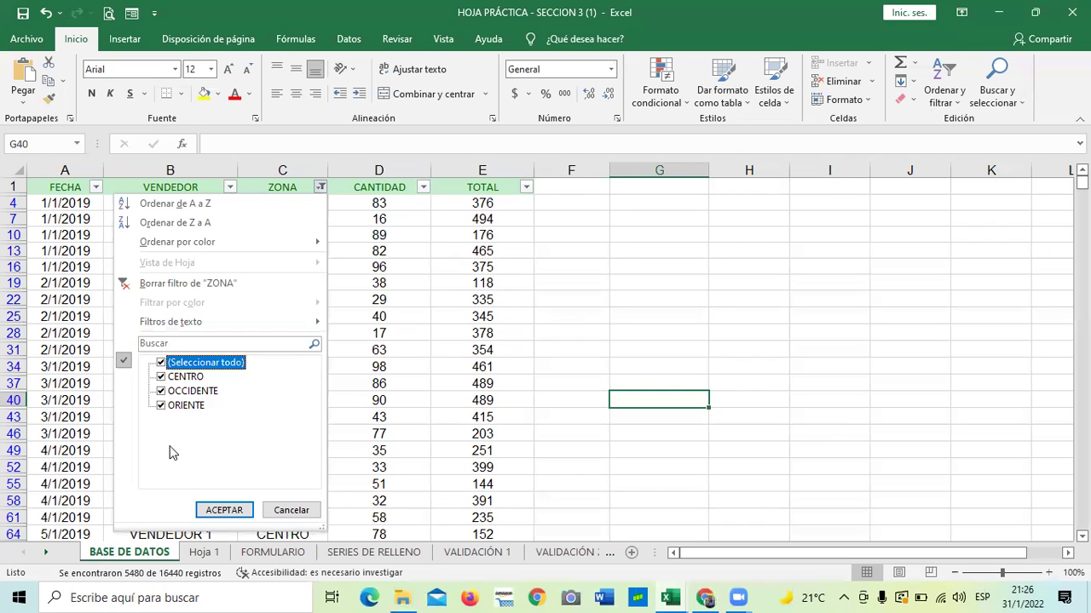
click(161, 363)
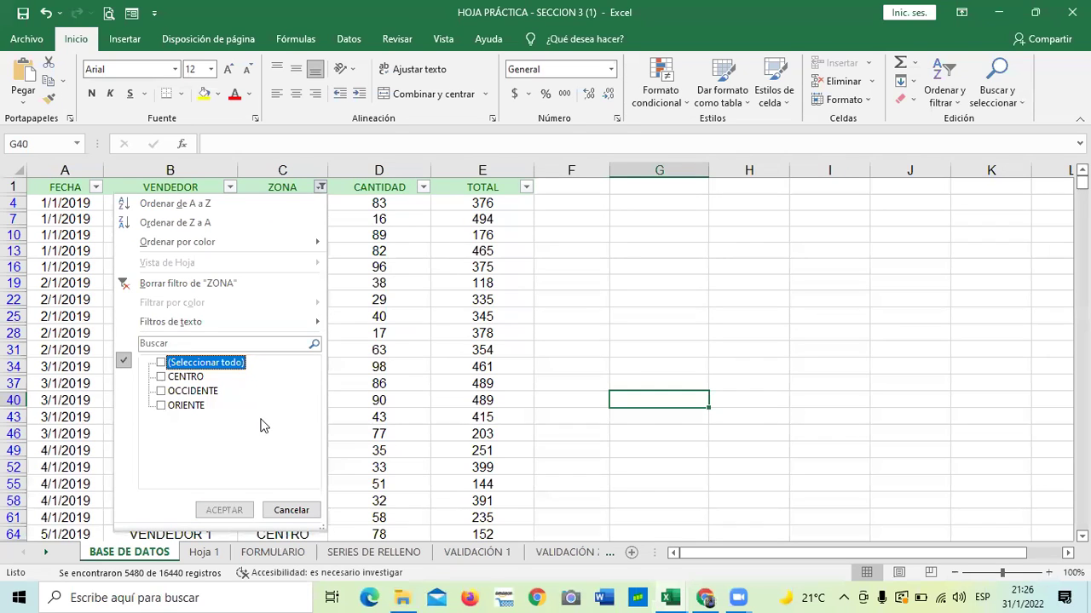
click(161, 363)
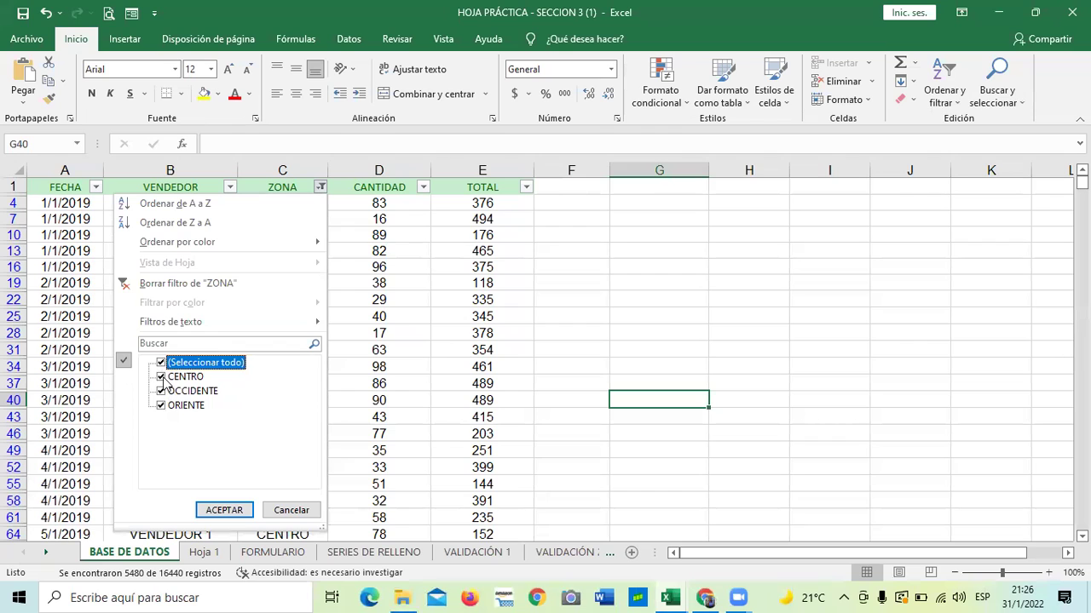
- Uncheck CENTRO, OCCIDENTE and ORIENTE one by one in the ZONA filter list and check them all again
click(161, 377)
click(161, 391)
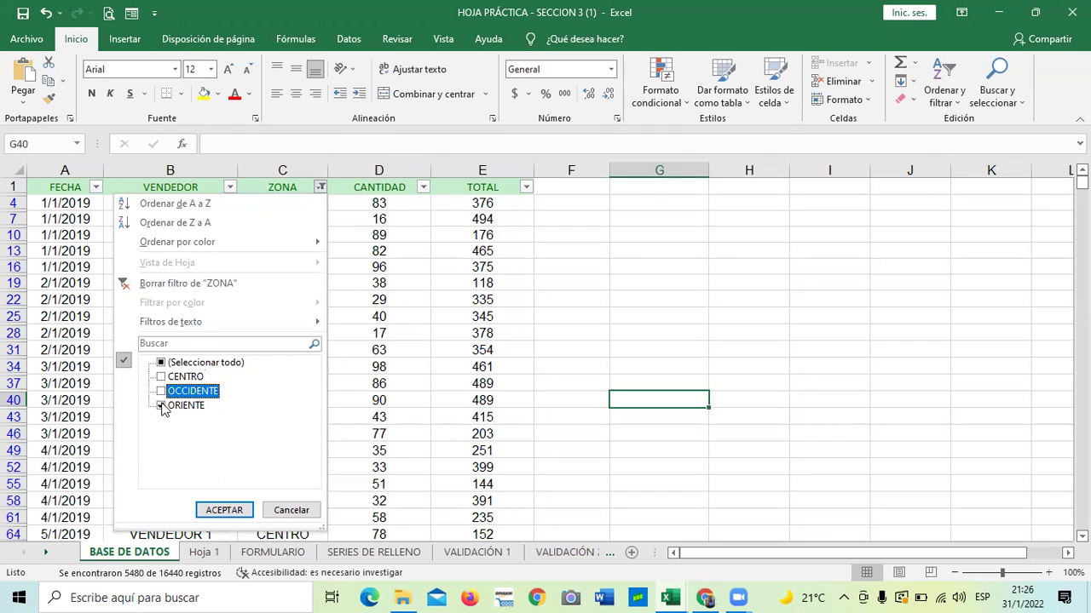
click(163, 406)
click(163, 407)
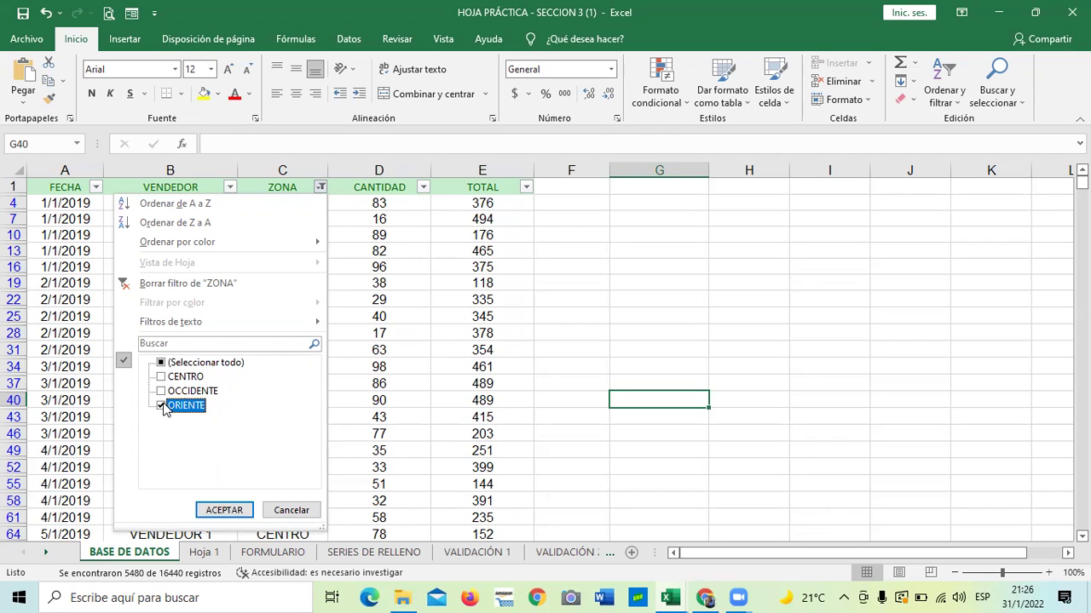
click(161, 391)
click(161, 377)
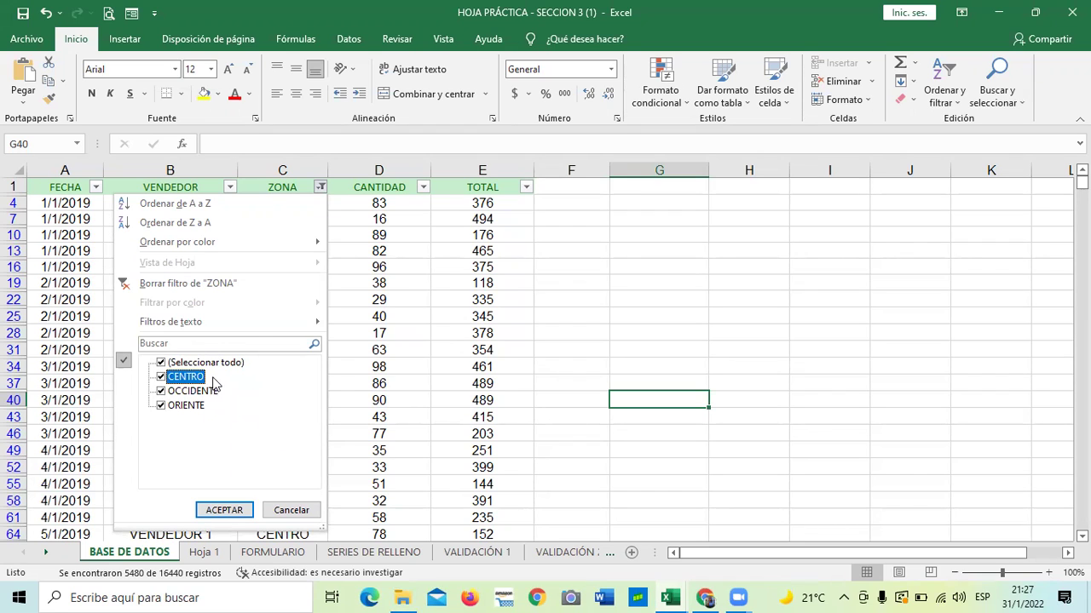
- Leave only OCCIDENTE checked in the ZONA filter list, reselect all zones, and clear the whole selection
click(166, 406)
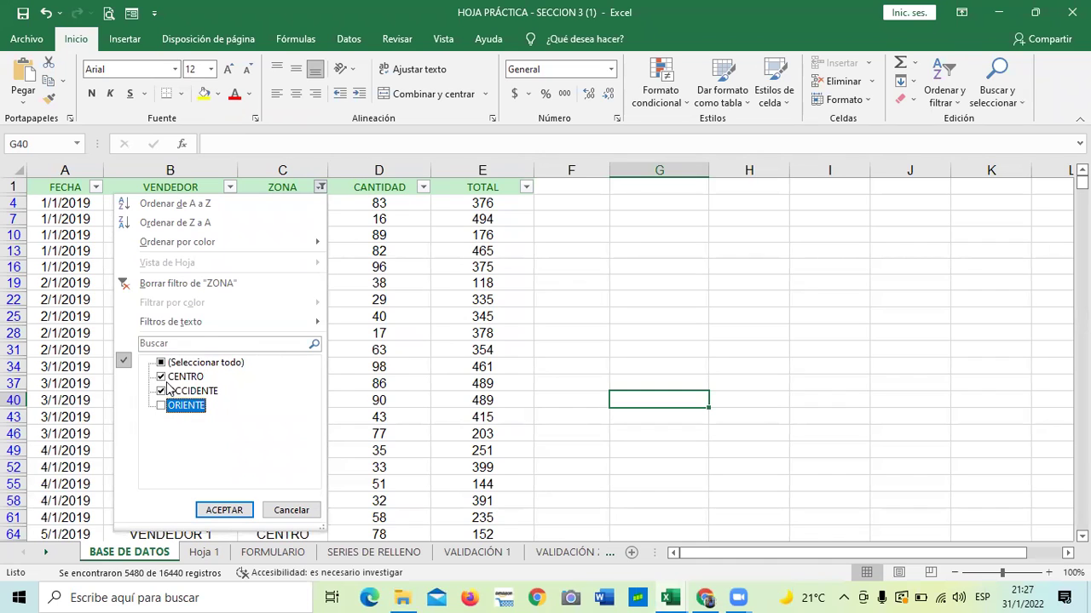
click(164, 378)
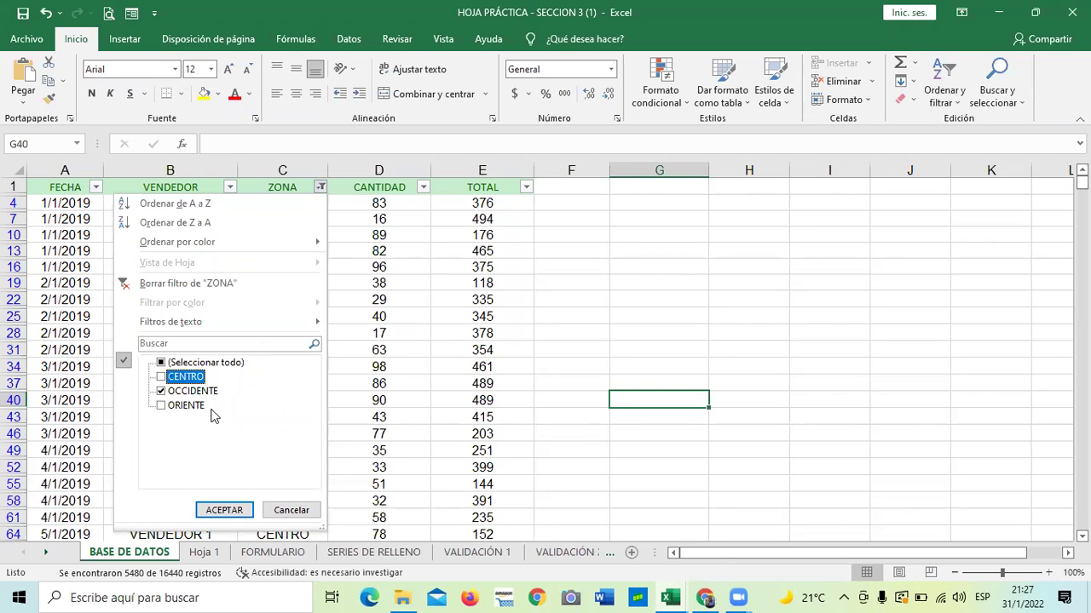
click(162, 363)
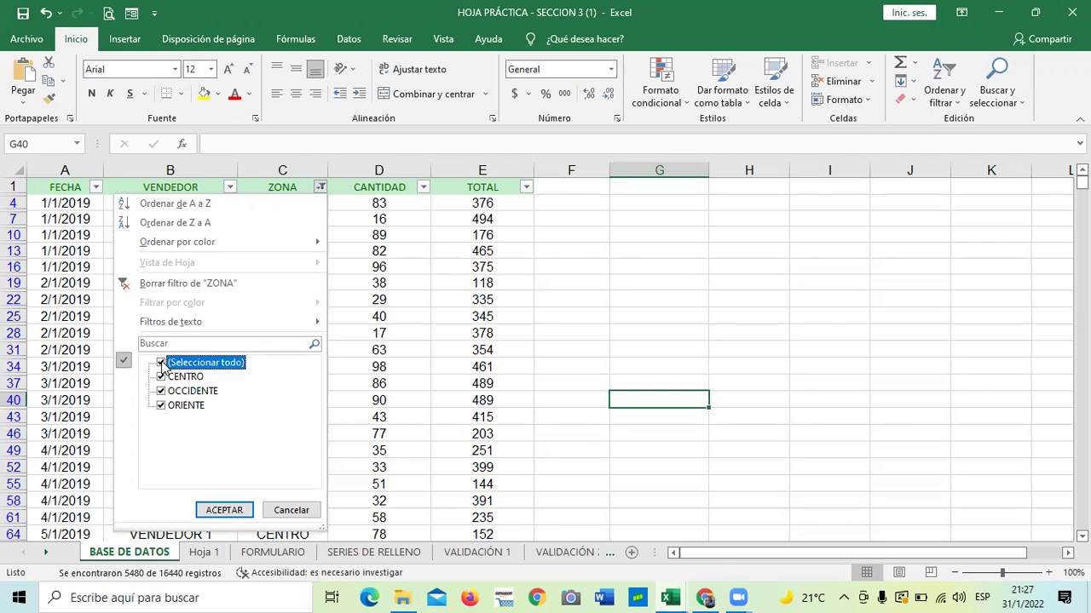
click(162, 363)
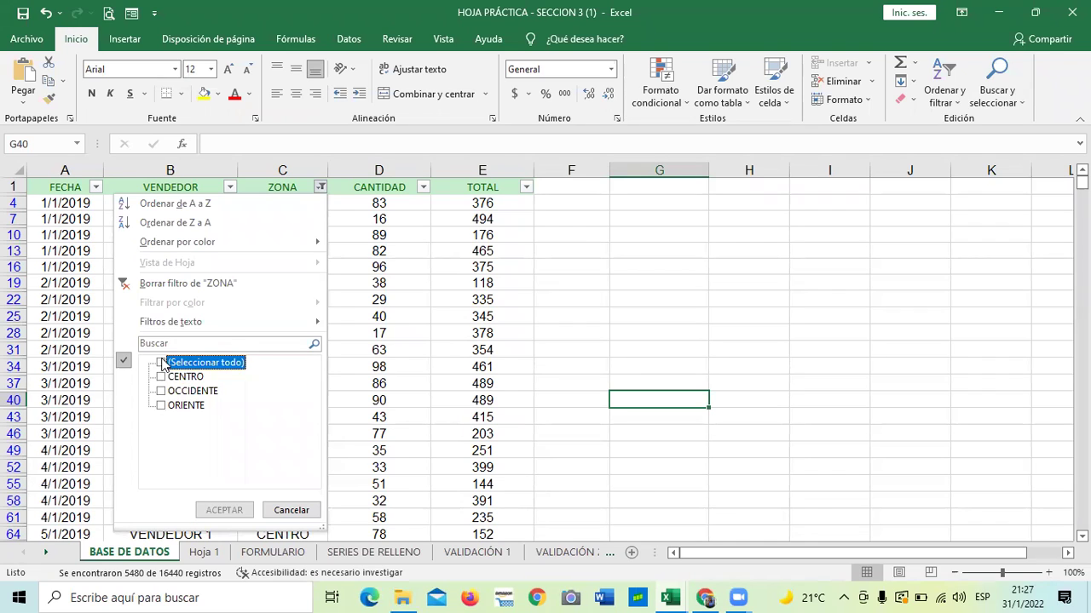
- Apply a text filter to the ZONA column for values that begin with CENTRO
mouse_move(284, 324)
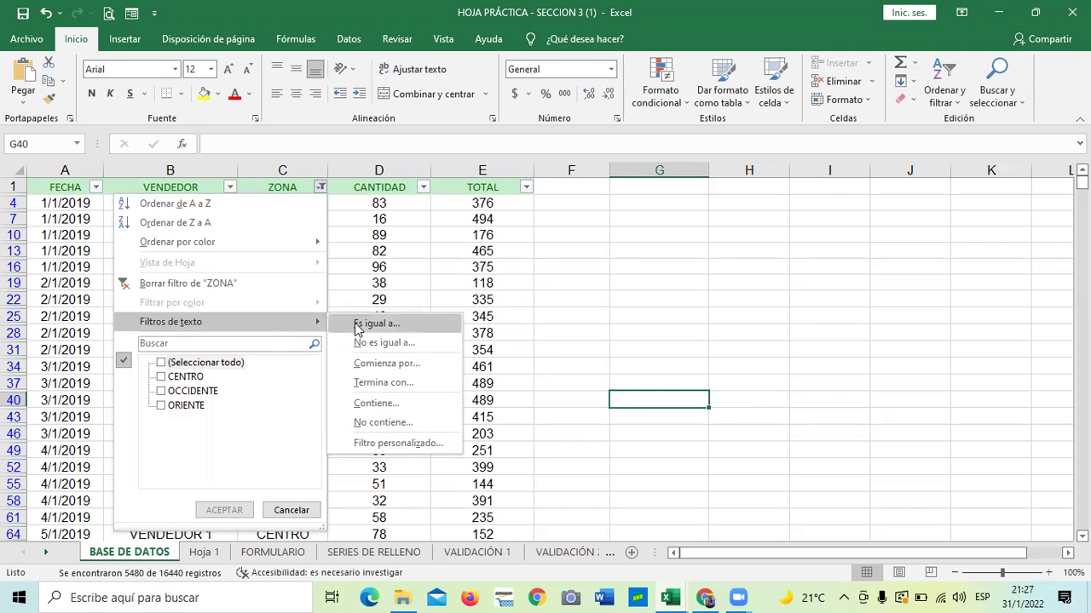
click(410, 363)
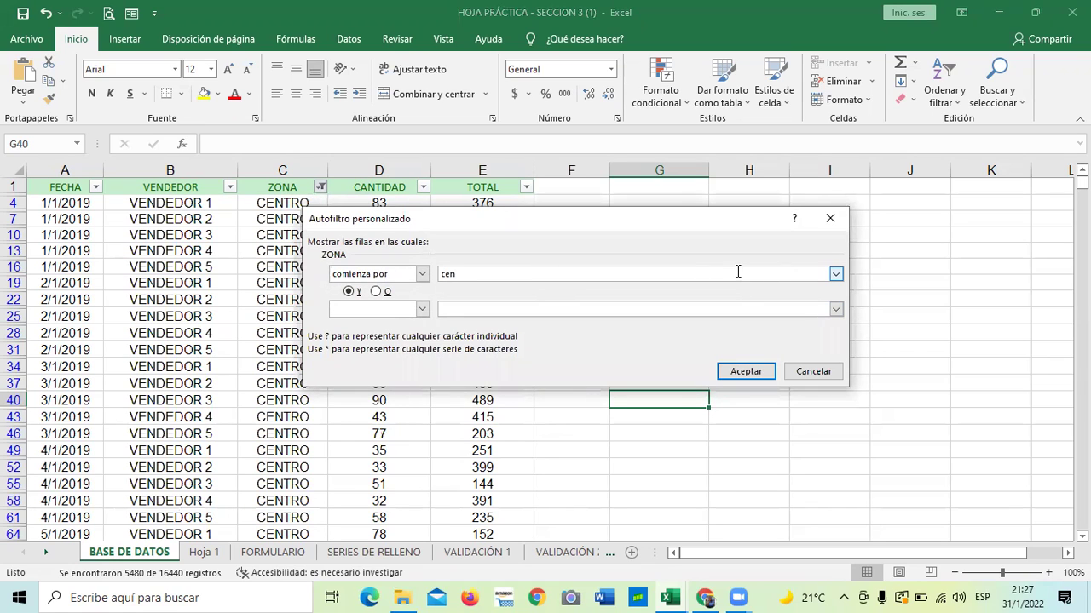
text(cen)
click(835, 273)
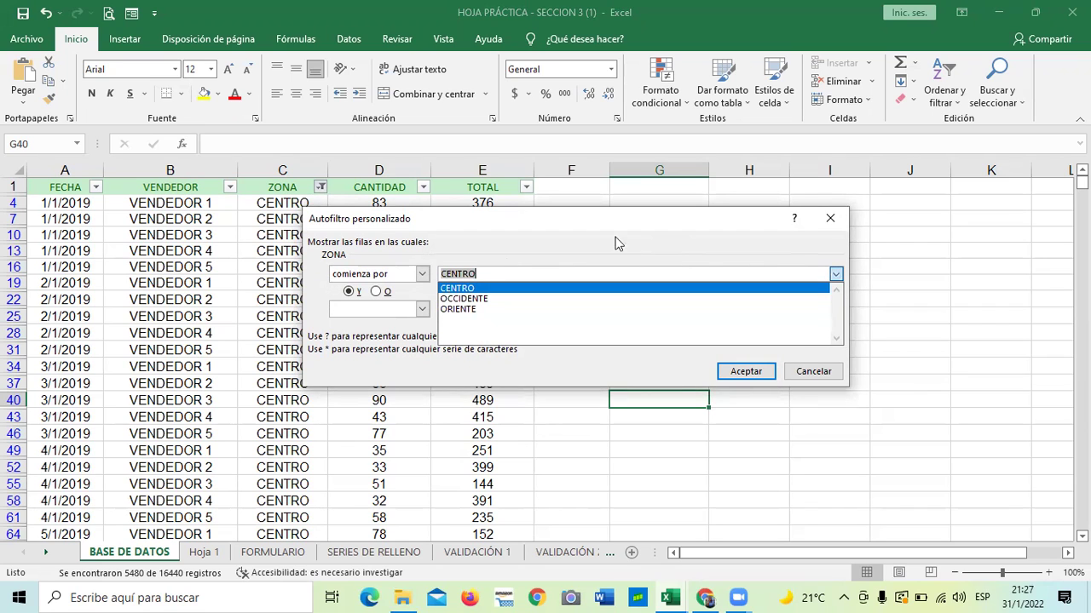
click(466, 288)
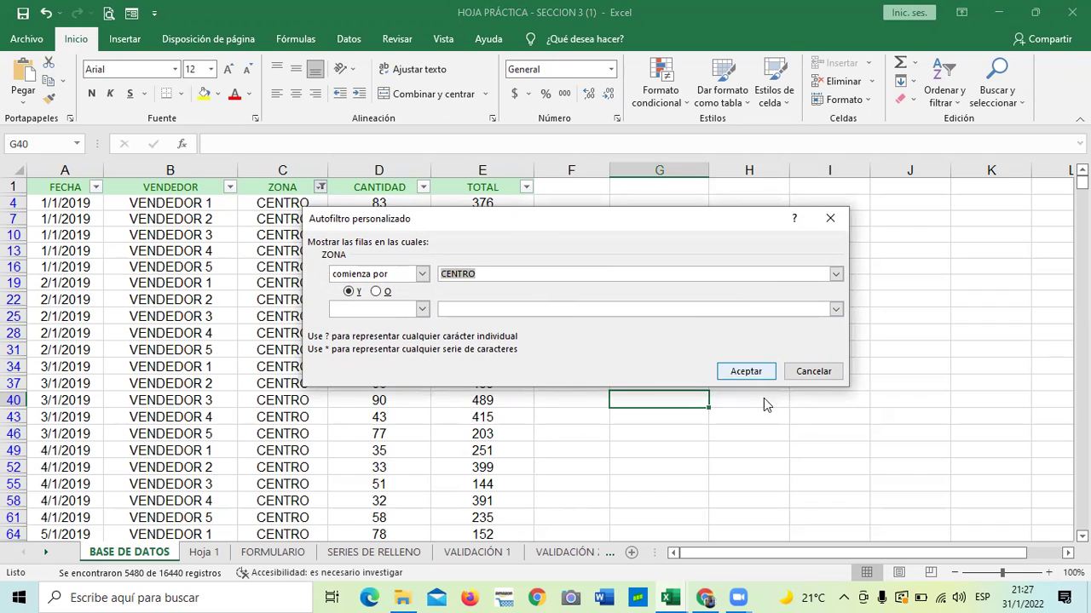
click(745, 372)
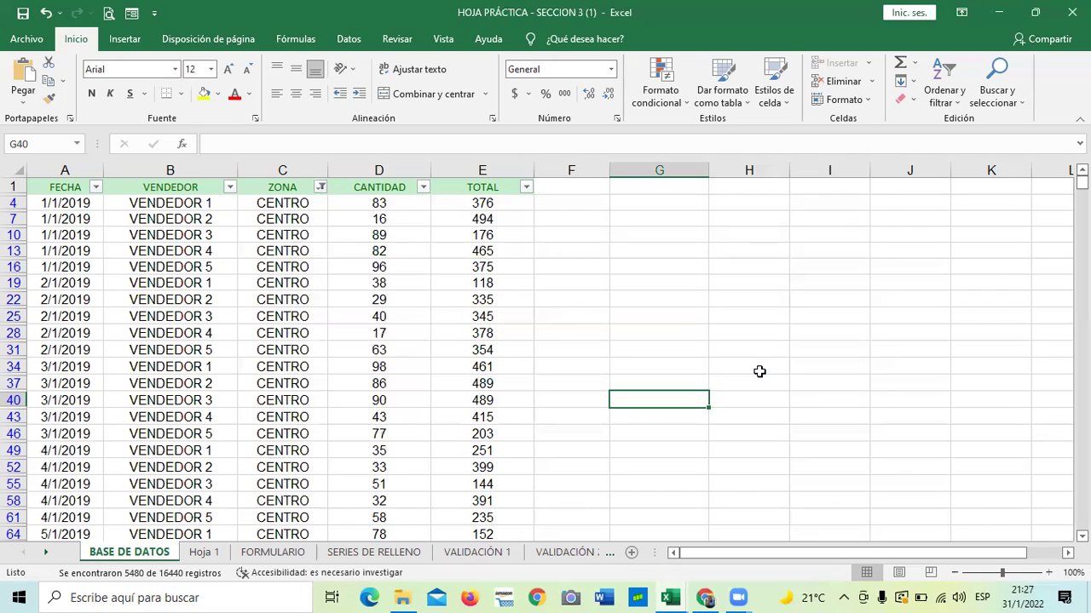
- Inspect the filtered ZONA column down to its last record and the end of the sheet, and return to header cell A1
click(659, 312)
scroll(269, 268, down, 2)
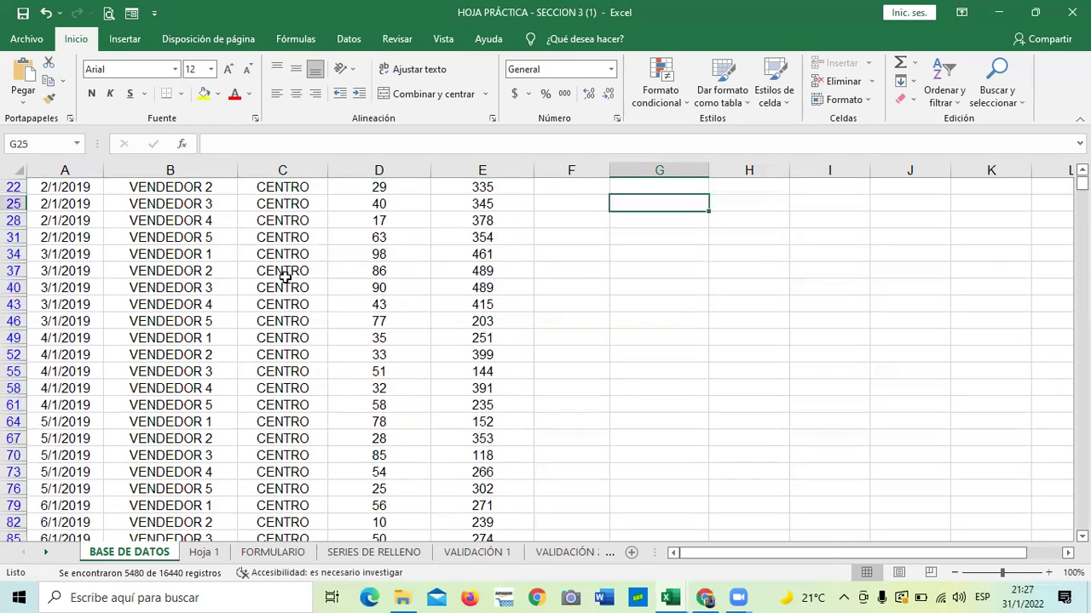
click(285, 268)
key(ctrl+Down)
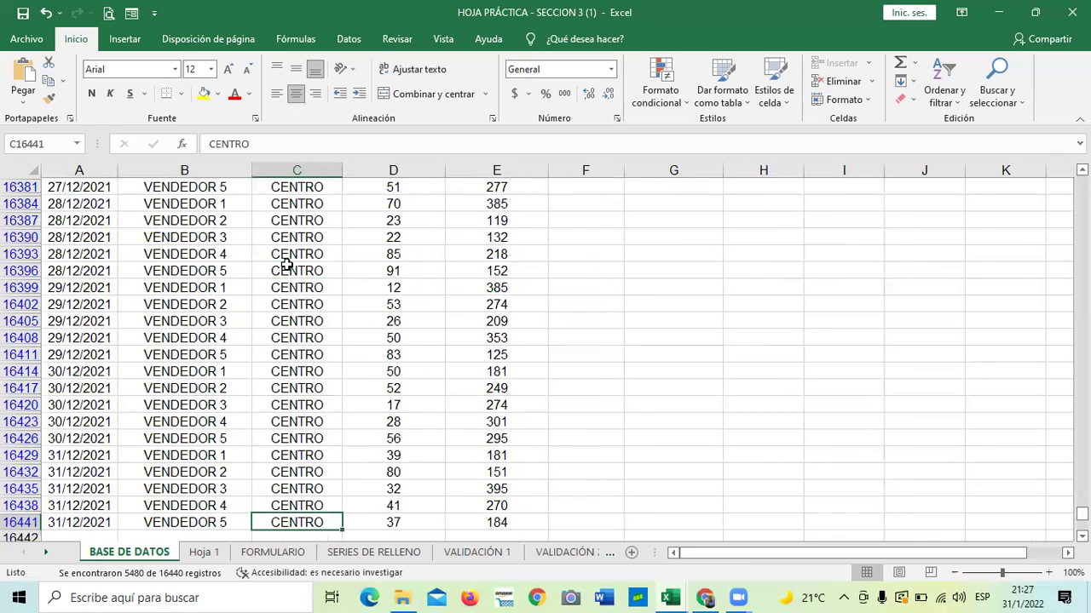
key(ctrl+Down)
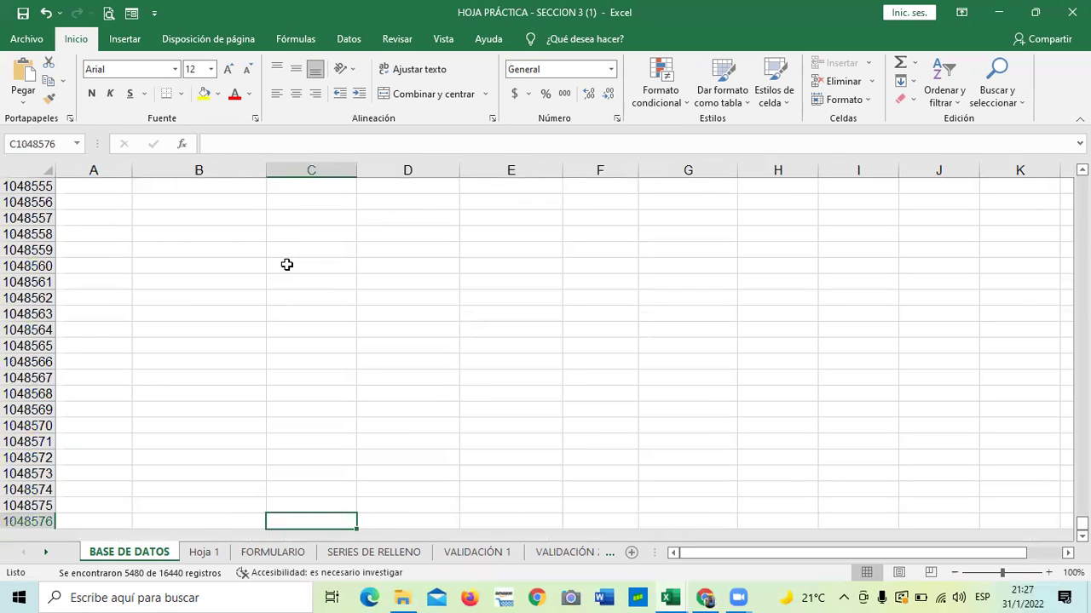
key(ctrl+Left)
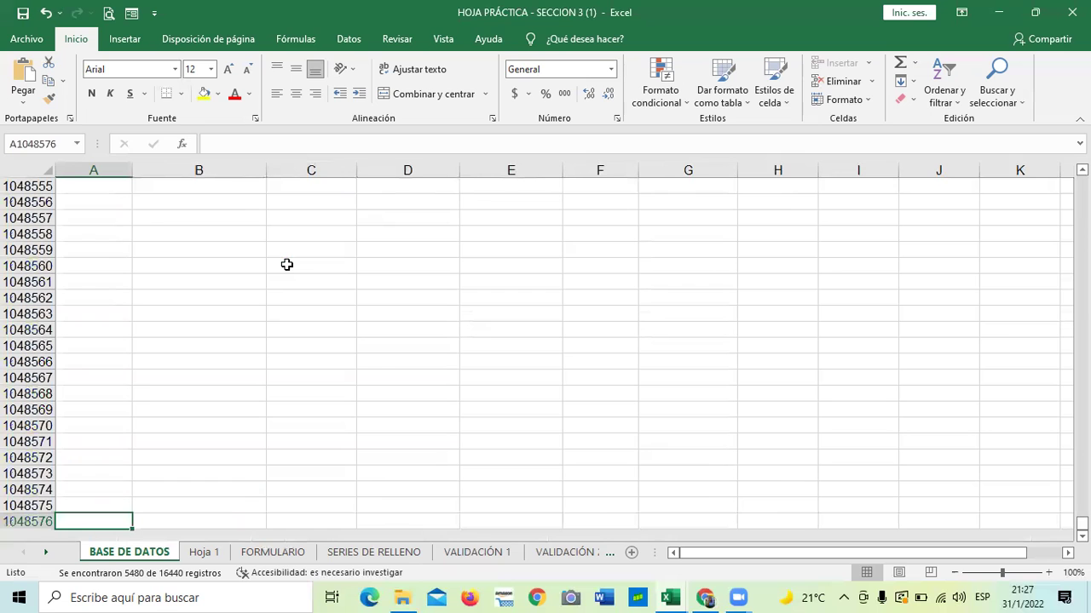
key(ctrl+Up)
key(ctrl+Up)
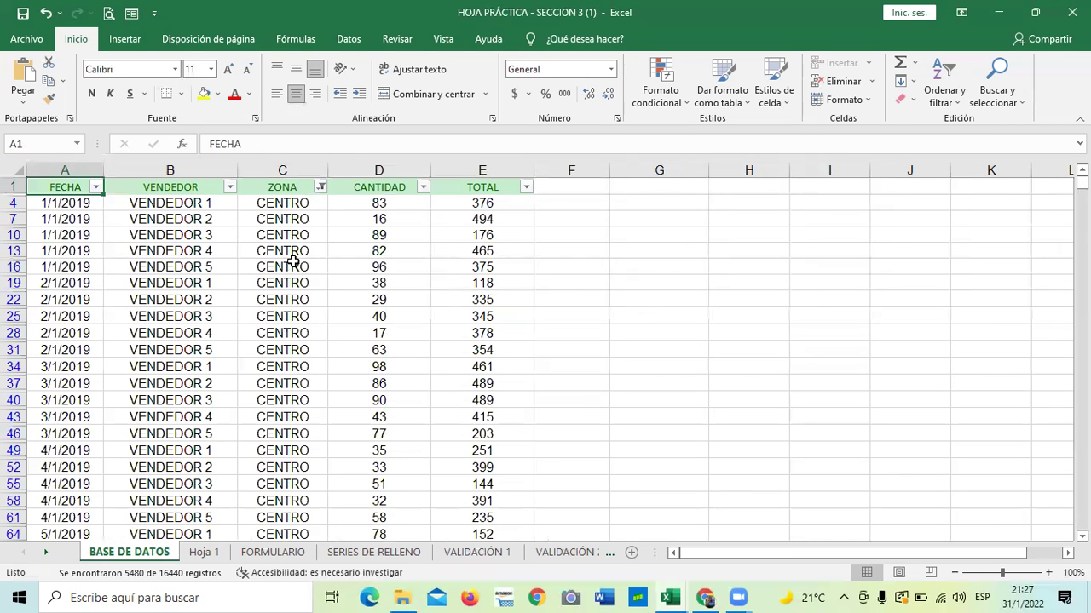
- Review the filtered ZONA records row by row down to row 754 and return to the header row
scroll(264, 272, down, 4)
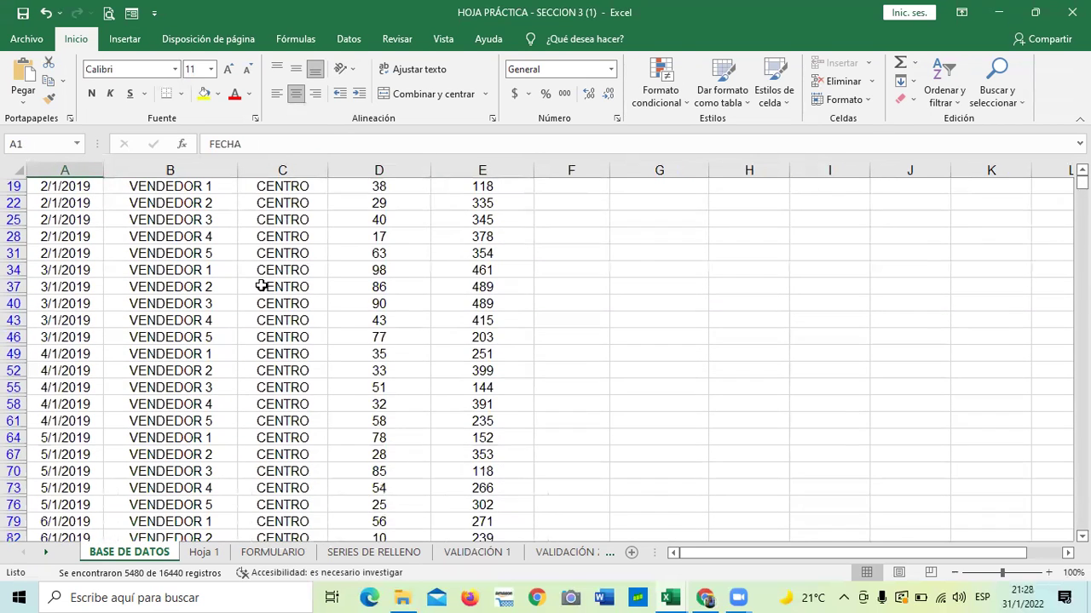
scroll(248, 328, down, 6)
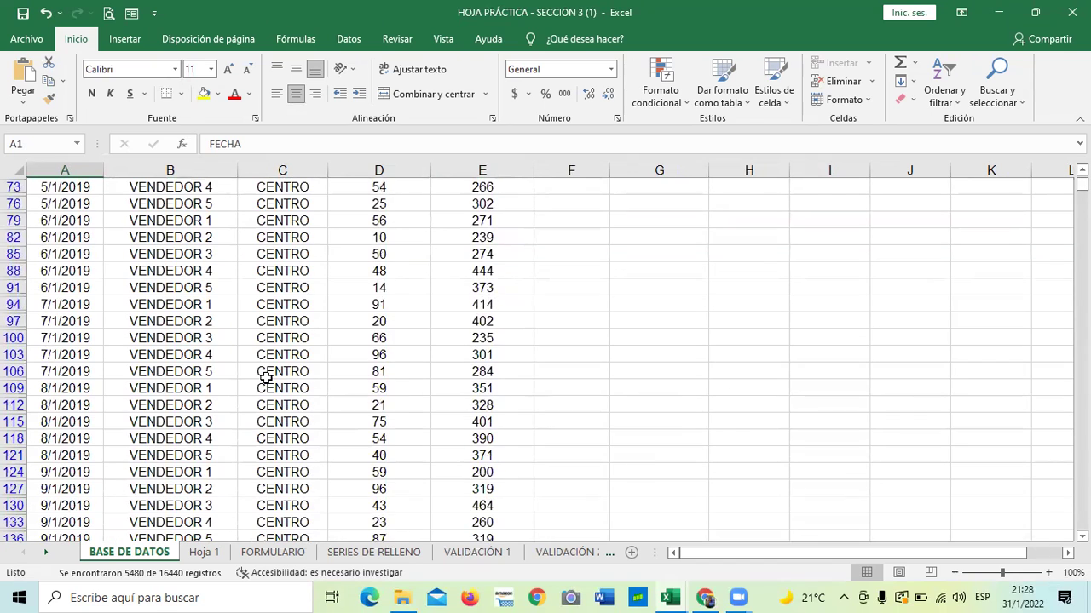
scroll(266, 376, down, 2)
click(294, 322)
key(Down)
key(Down)
key(Down)
key(Down)
key(Down)
key(Down)
key(Down)
key(Down)
key(Down)
key(Down)
key(Down)
key(Down)
key(Down)
key(Down)
key(Down)
key(Down)
key(Down)
key(Down)
key(Down)
key(Down)
key(Down)
key(Down)
key(Down)
key(Down)
key(Down)
key(Down)
key(Down)
key(Down)
key(Down)
key(Down)
key(Down)
key(Down)
key(Down)
key(Down)
key(Down)
key(Down)
key(Down)
key(Down)
key(Down)
key(Down)
key(Down)
key(Down)
key(Down)
key(Down)
key(Down)
key(Down)
key(Down)
key(Down)
key(Down)
key(Down)
key(Down)
key(Down)
key(Down)
key(Down)
key(Down)
key(Down)
key(Down)
key(Down)
key(Down)
key(Down)
key(Down)
key(Down)
key(Down)
key(Down)
key(Down)
key(Down)
key(Down)
key(Down)
key(Down)
key(Down)
key(Down)
key(Down)
key(Down)
key(Down)
key(Down)
key(Down)
key(Down)
key(Down)
key(Down)
key(Down)
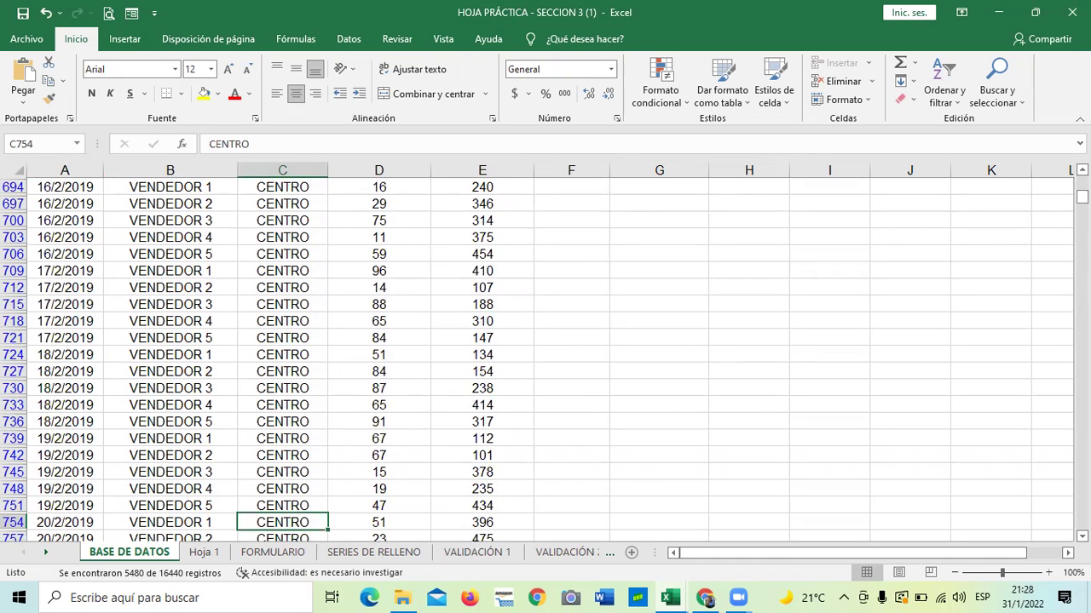
drag(1082, 196, 1082, 181)
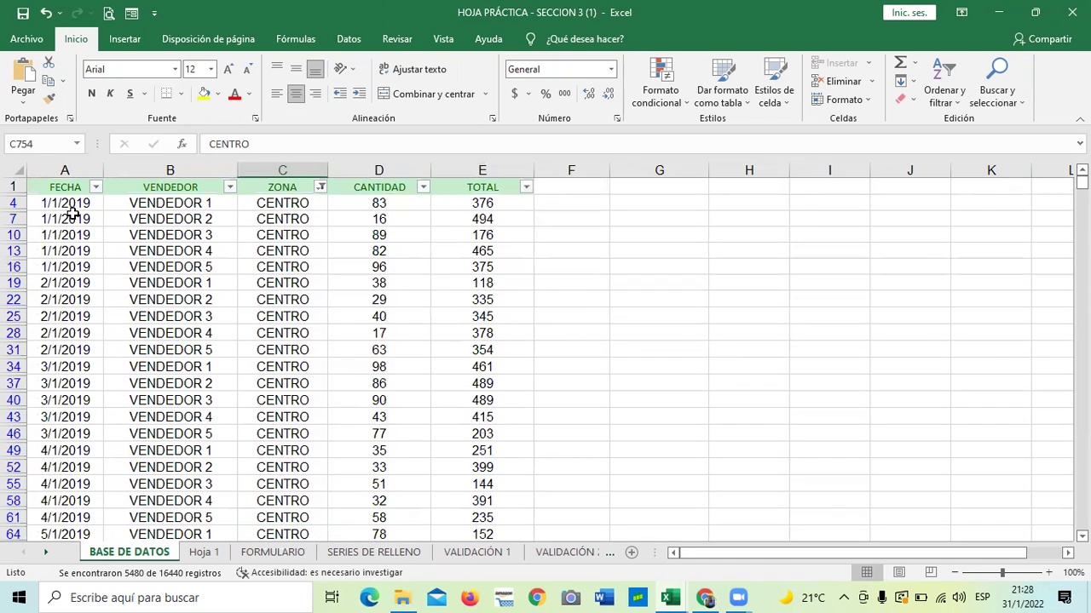
- Apply a text filter to the VENDEDOR column for values that begin with VENDEDOR 5
click(226, 187)
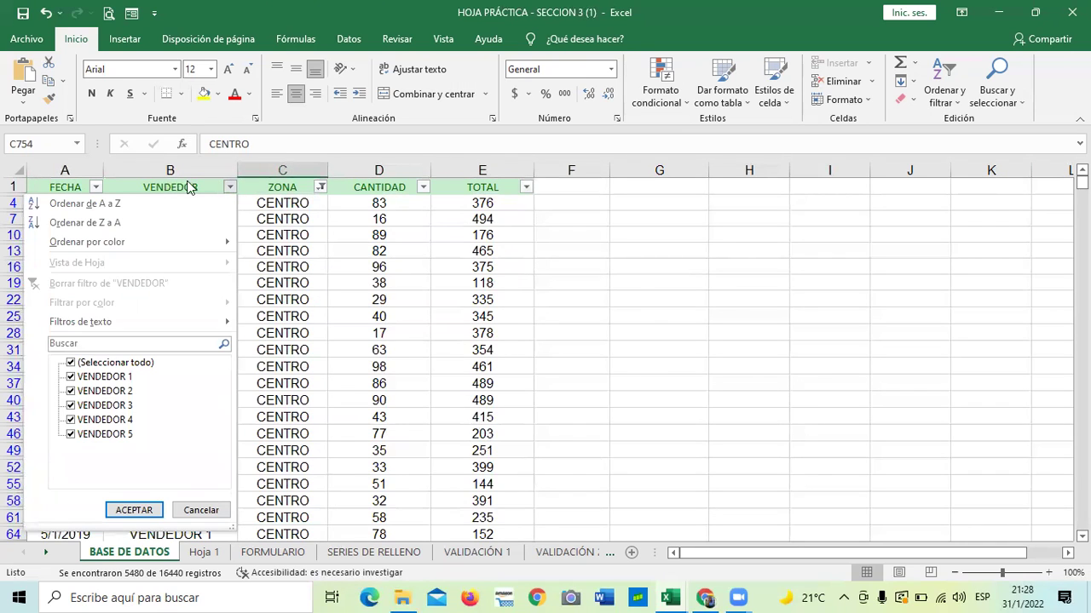
click(77, 365)
mouse_move(214, 328)
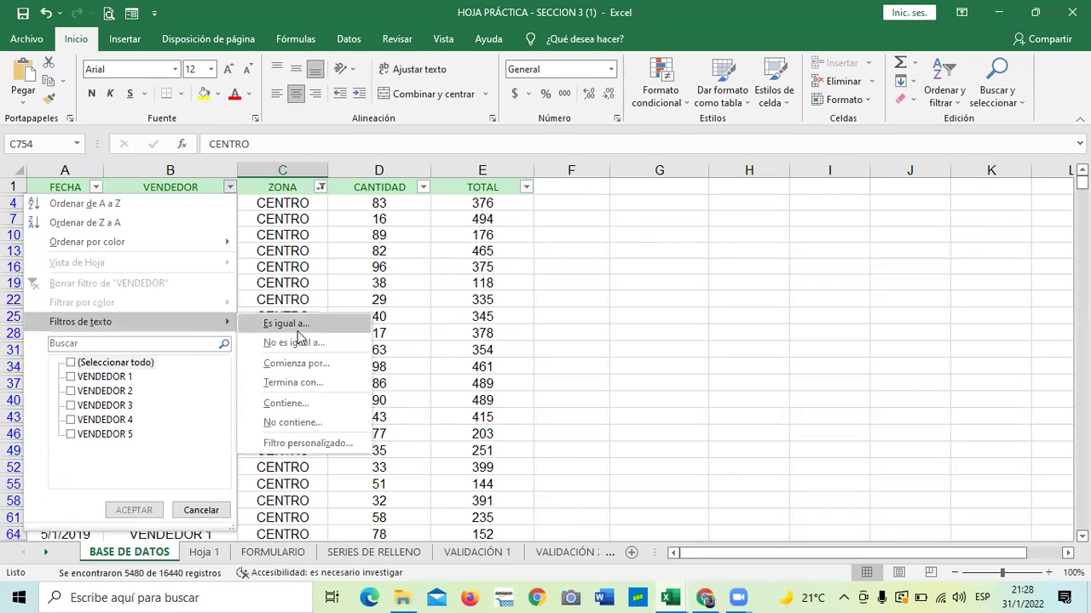
click(320, 364)
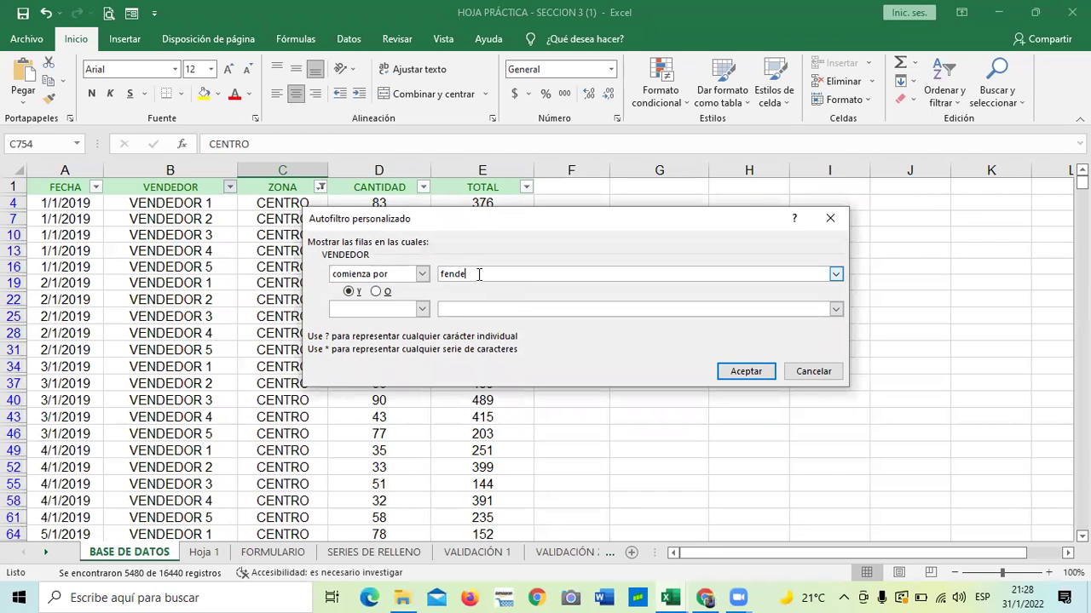
key(BackSpace)
key(BackSpace)
key(BackSpace)
key(BackSpace)
key(BackSpace)
key(BackSpace)
key(BackSpace)
key(BackSpace)
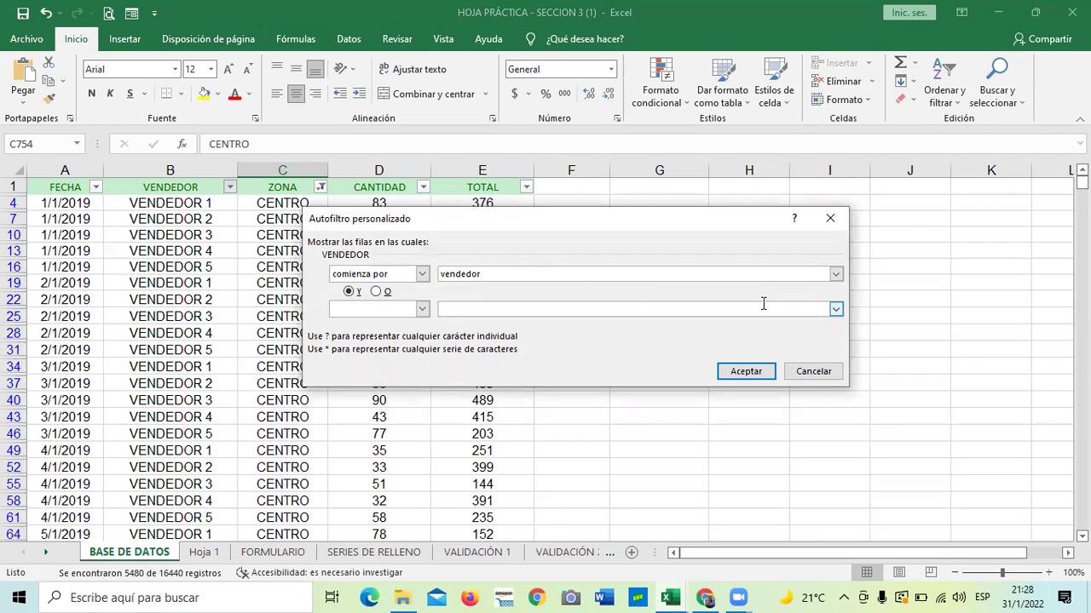
click(836, 274)
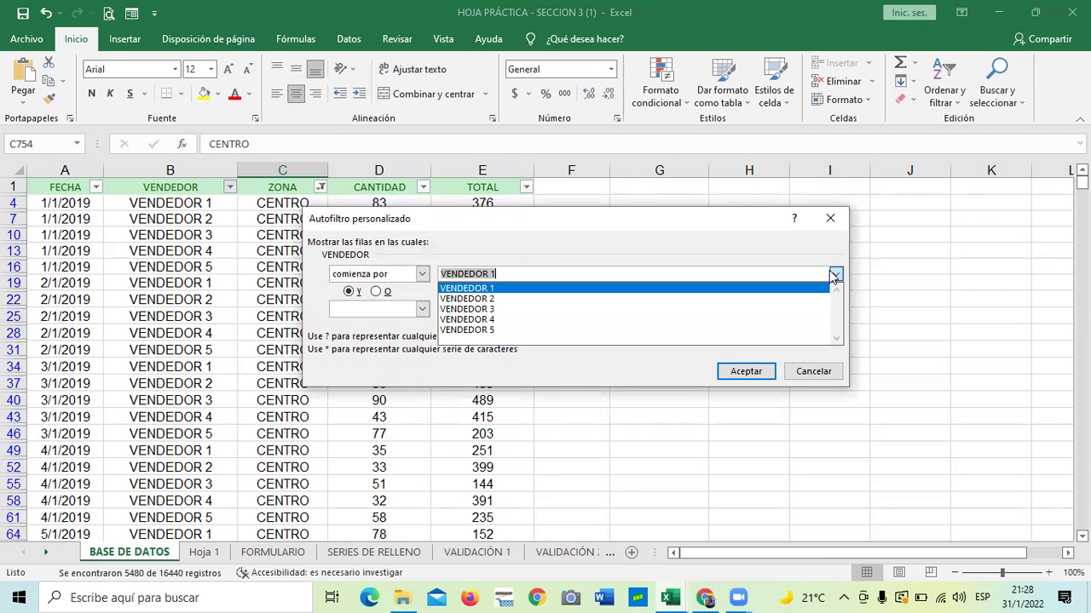
click(501, 331)
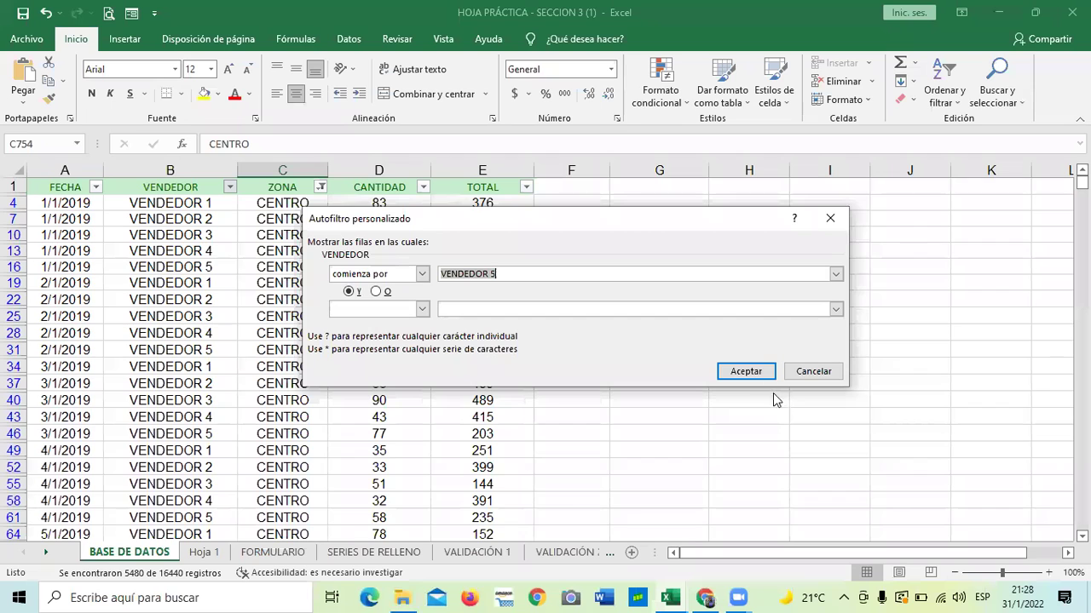
click(746, 372)
click(702, 382)
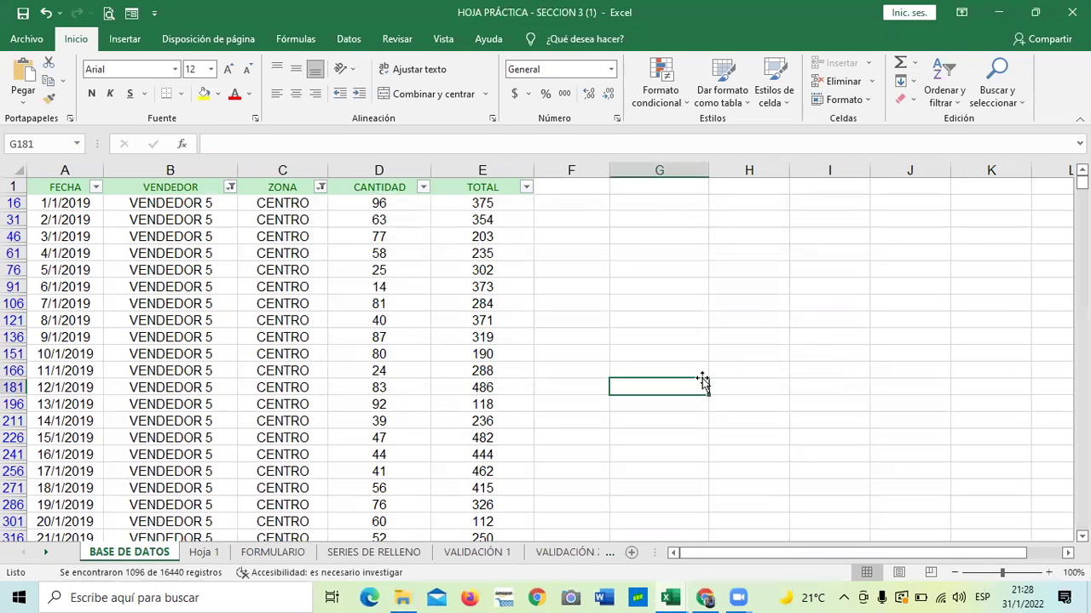
- Review the filtered VENDEDOR records row by row from B16 down to row 1651 and return to the header row
click(201, 207)
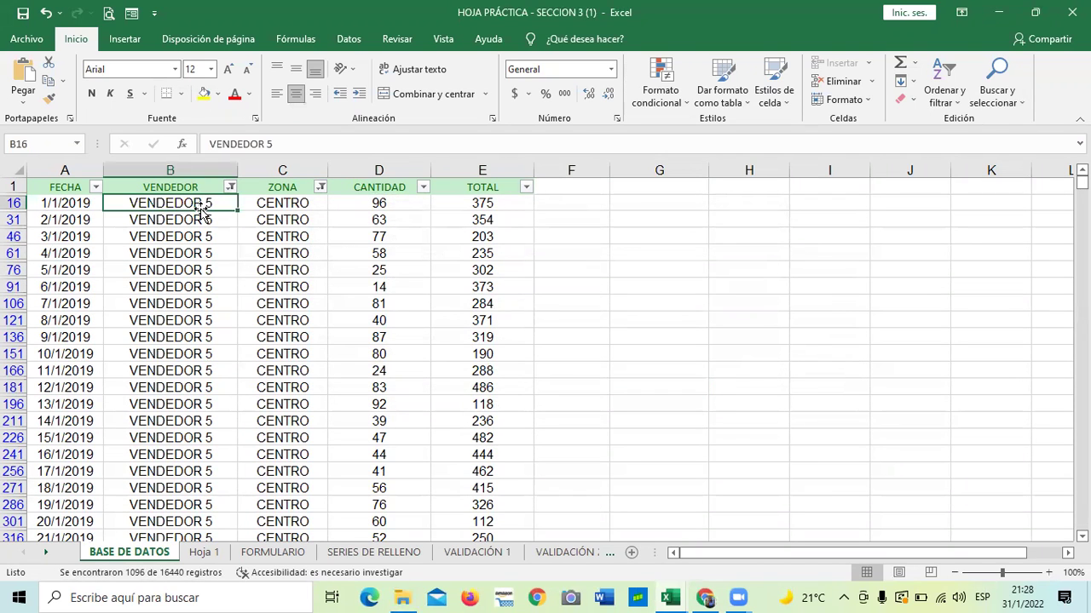
key(Down)
key(Down)
key(Down)
key(Down)
key(Down)
key(Down)
key(Down)
key(Down)
key(Down)
key(Down)
key(Down)
key(Down)
key(Down)
key(Down)
key(Down)
key(Down)
key(Down)
key(Down)
key(Down)
key(Down)
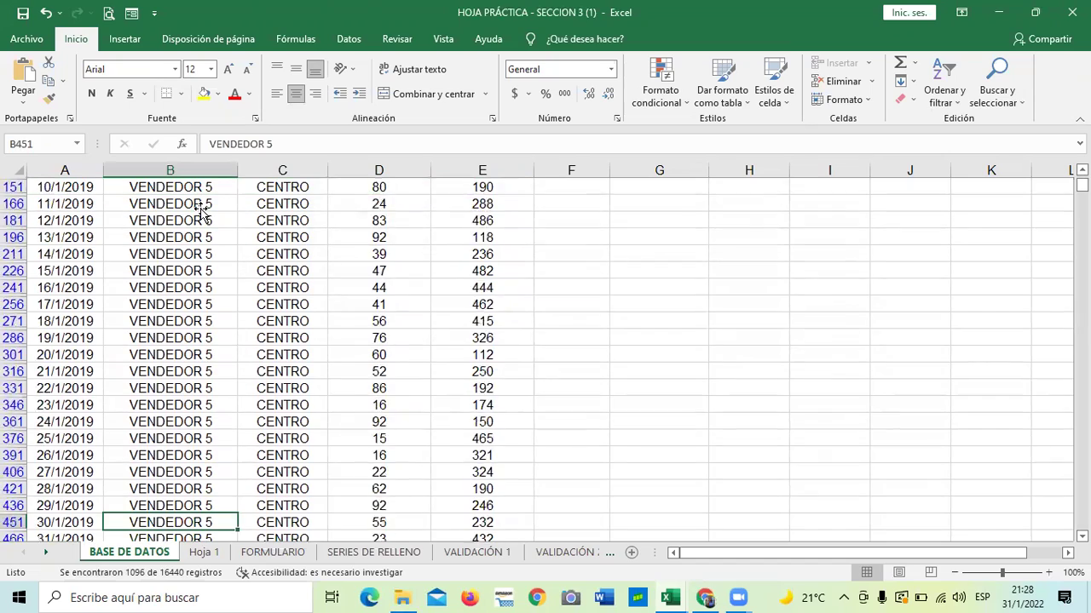
key(Down)
key(Down)
key(Down)
key(Down)
key(Down)
key(Down)
key(Down)
key(Down)
key(Down)
key(Down)
key(Down)
key(Down)
key(Down)
key(Down)
key(Down)
key(Down)
key(Down)
key(Down)
key(Down)
key(Down)
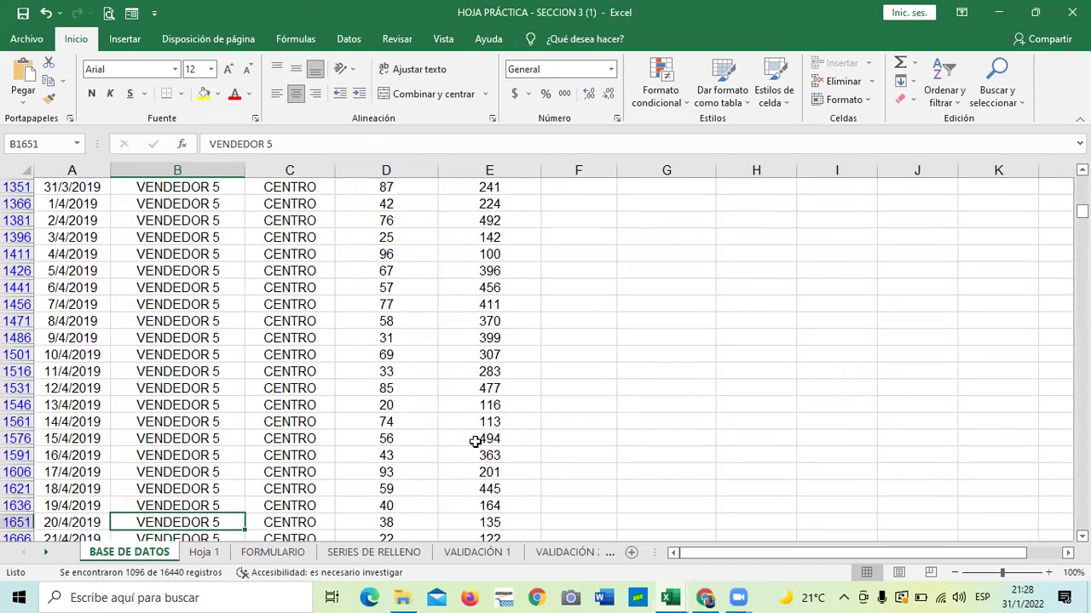
scroll(470, 431, up, 4)
scroll(469, 427, up, 11)
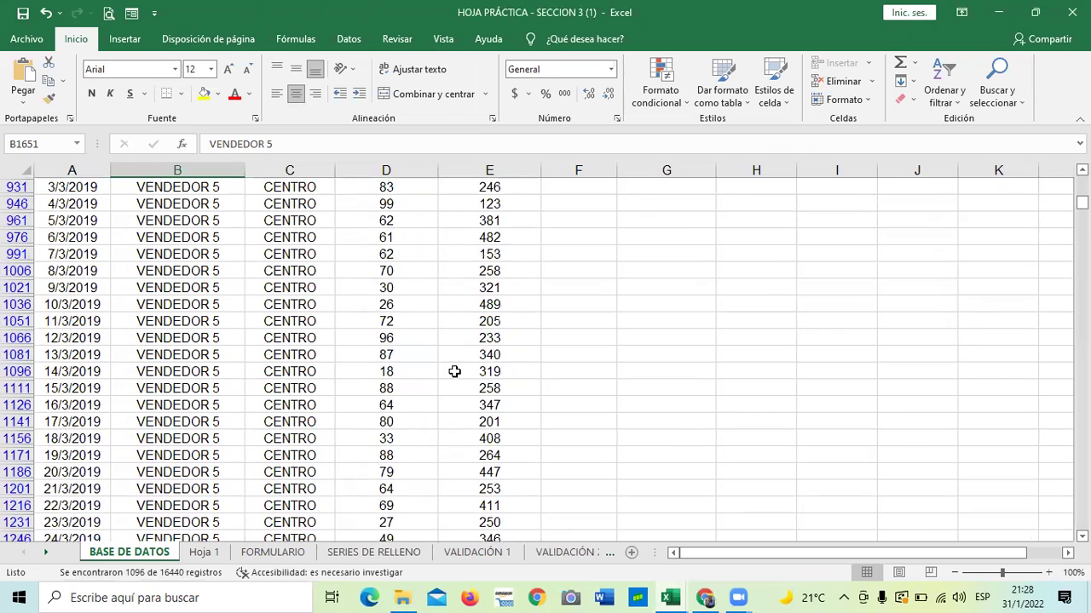
scroll(434, 331, up, 3)
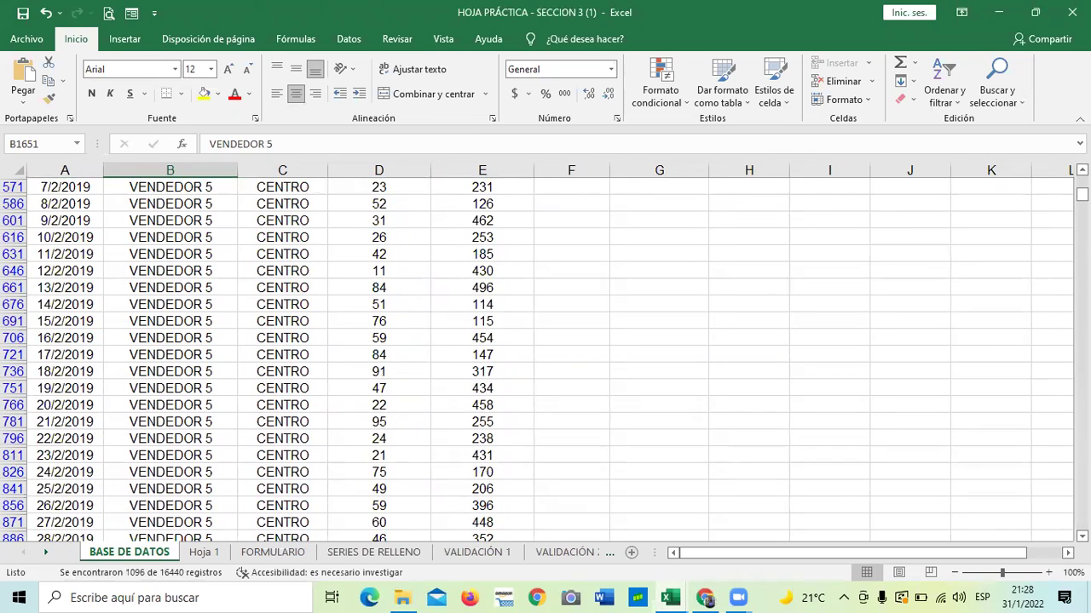
drag(1082, 194, 1081, 181)
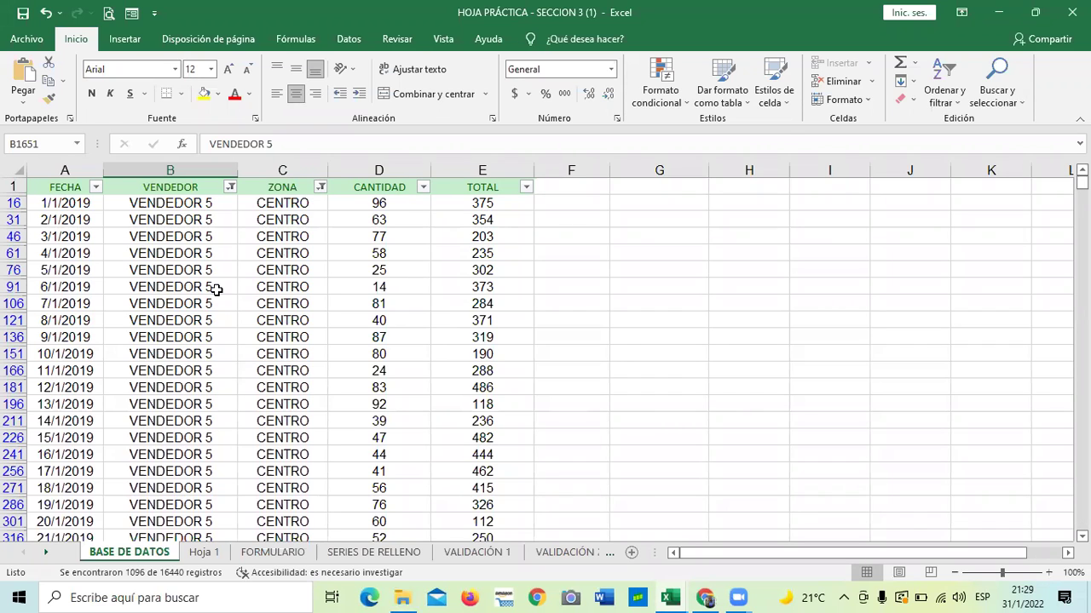
- Apply a number filter to the CANTIDAD column for values greater than or equal to 90
click(423, 188)
scroll(305, 401, down, 4)
scroll(309, 422, up, 4)
scroll(306, 426, down, 20)
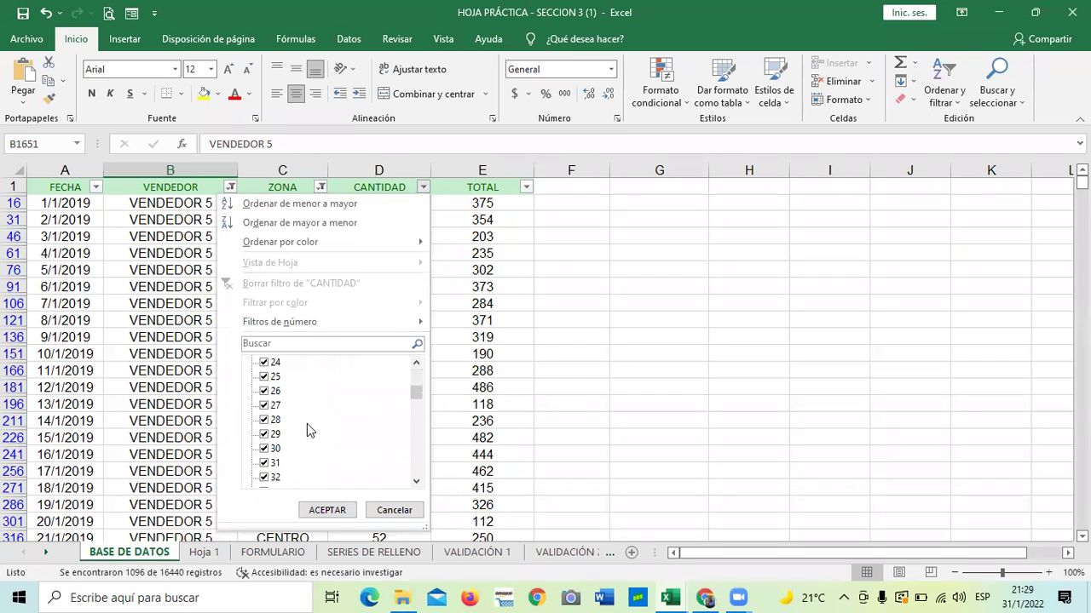
scroll(307, 432, up, 20)
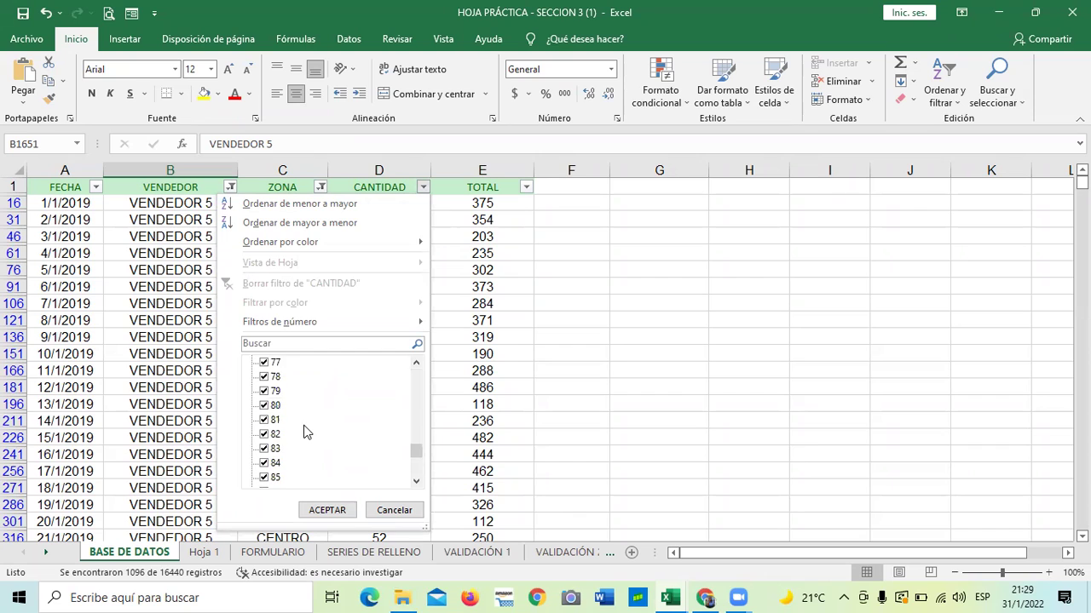
scroll(306, 432, up, 6)
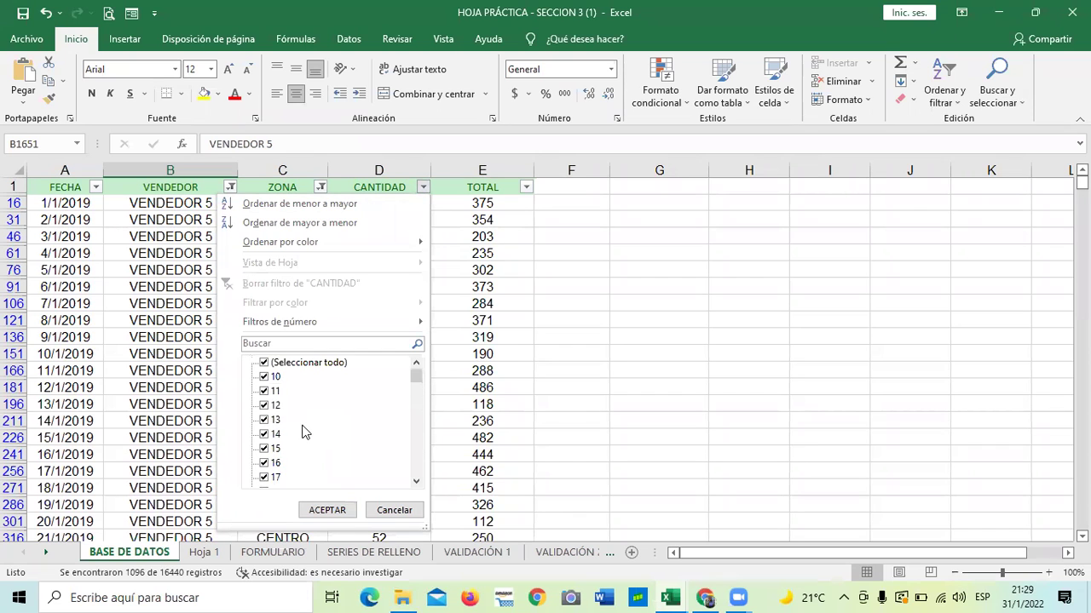
scroll(305, 427, down, 11)
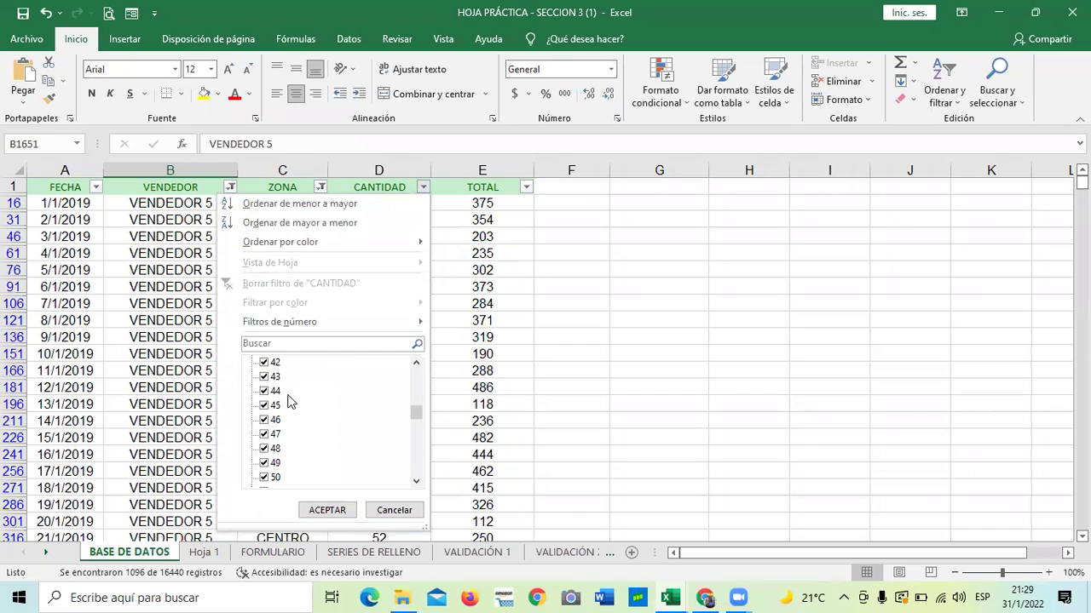
mouse_move(340, 321)
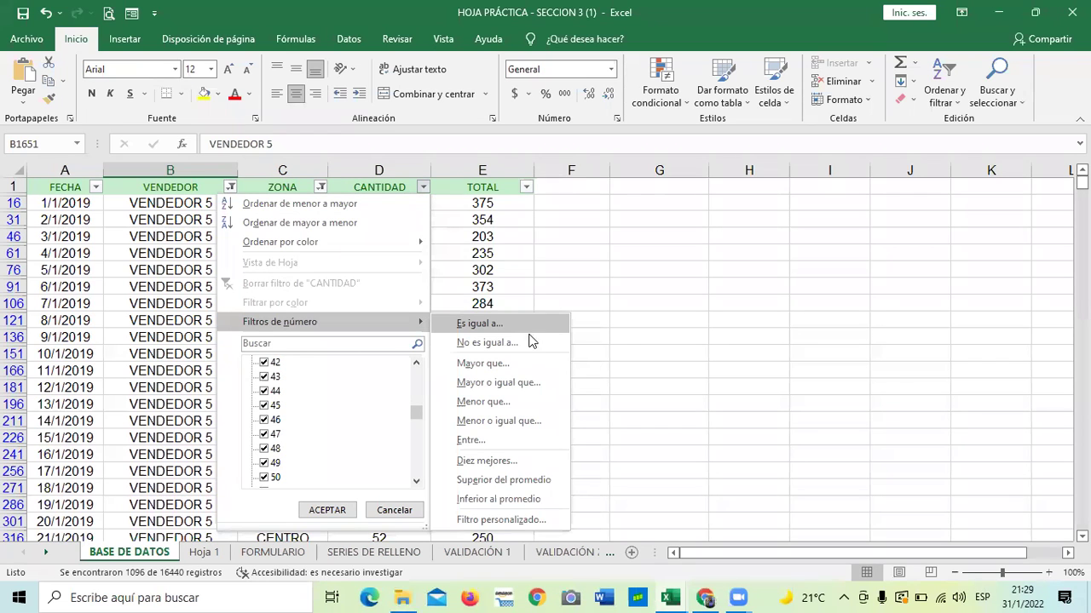
click(522, 383)
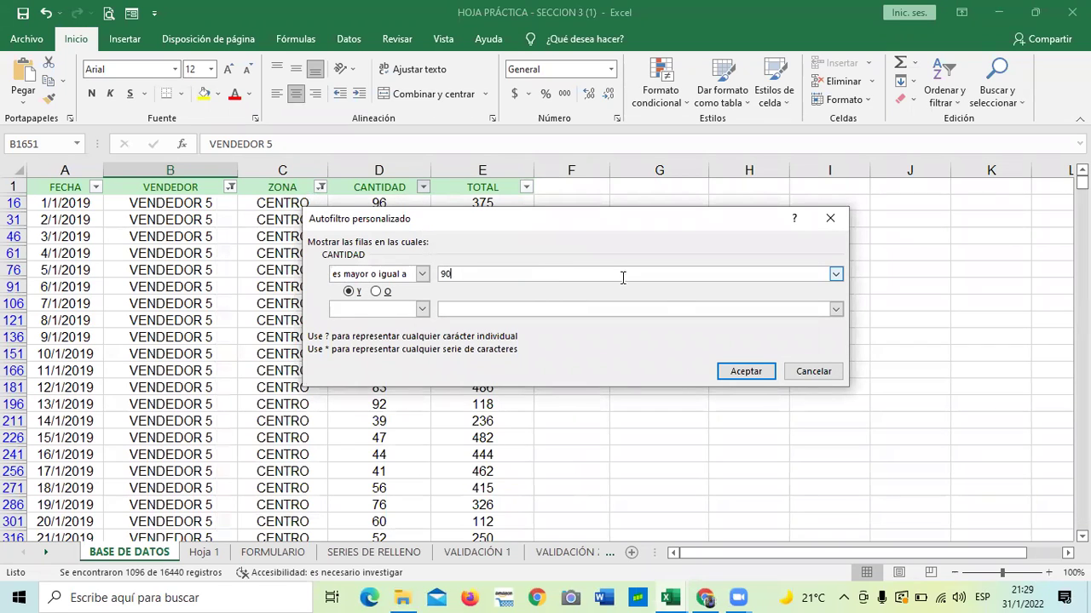
click(754, 373)
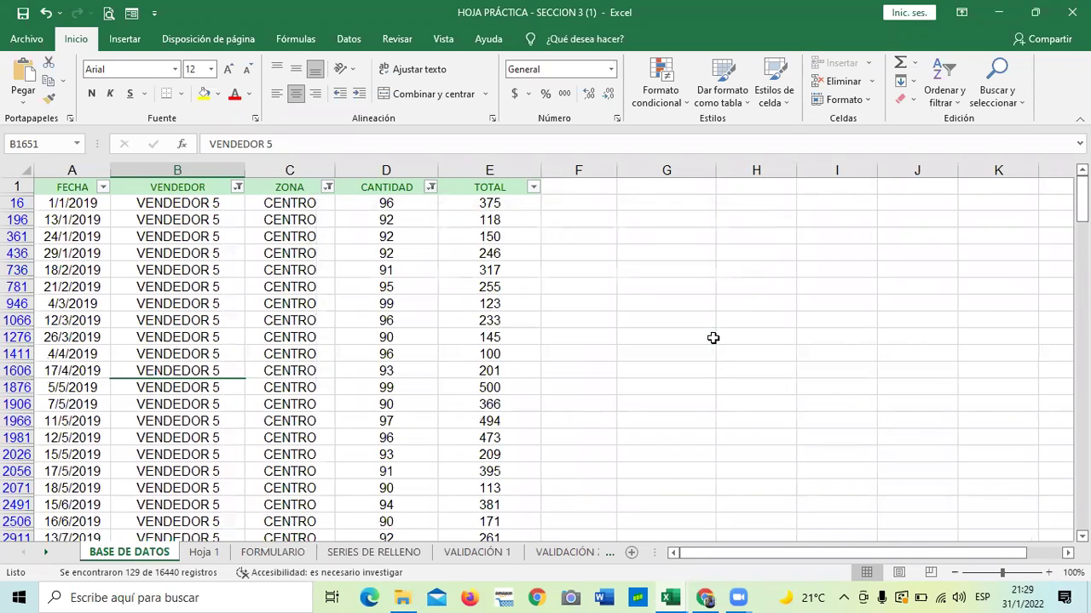
- Inspect the records filtered by VENDEDOR, ZONA and CANTIDAD down to the last one and return to the header row
drag(720, 338, 710, 336)
scroll(710, 335, down, 1)
scroll(710, 335, down, 5)
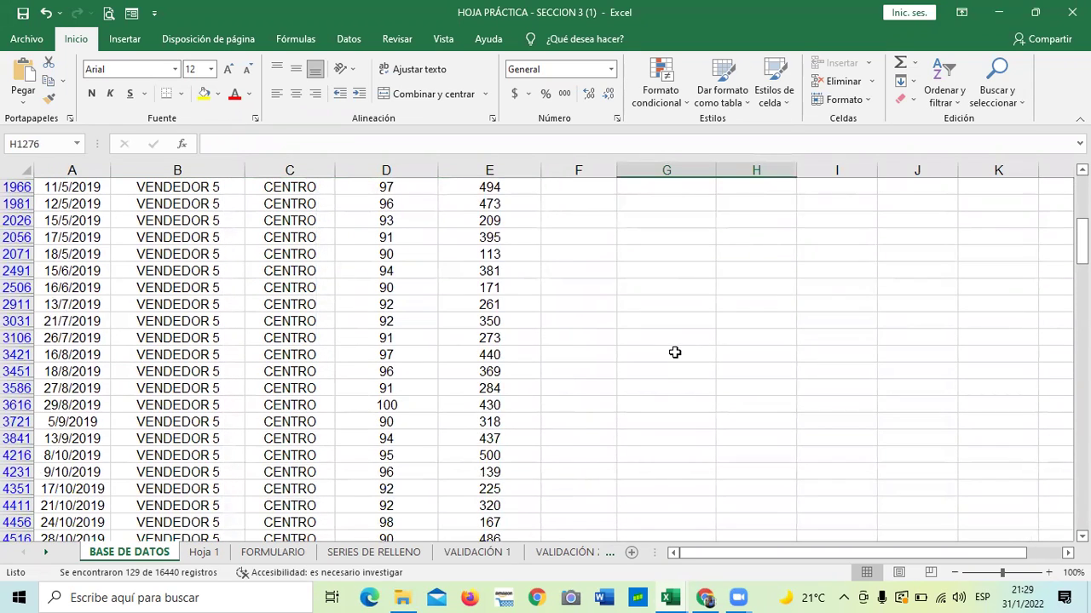
scroll(656, 350, down, 9)
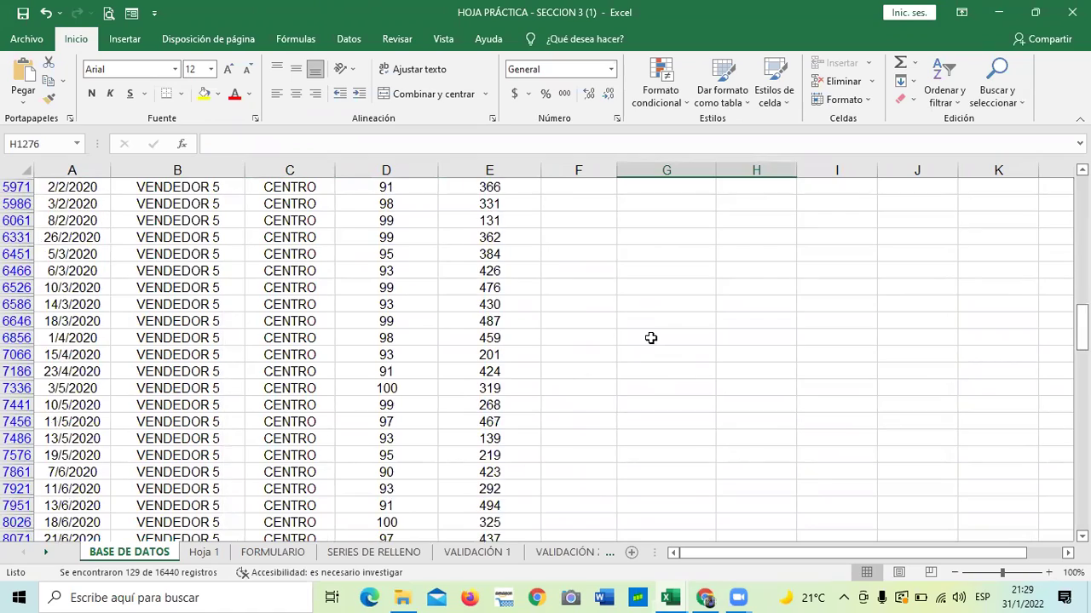
scroll(650, 338, down, 11)
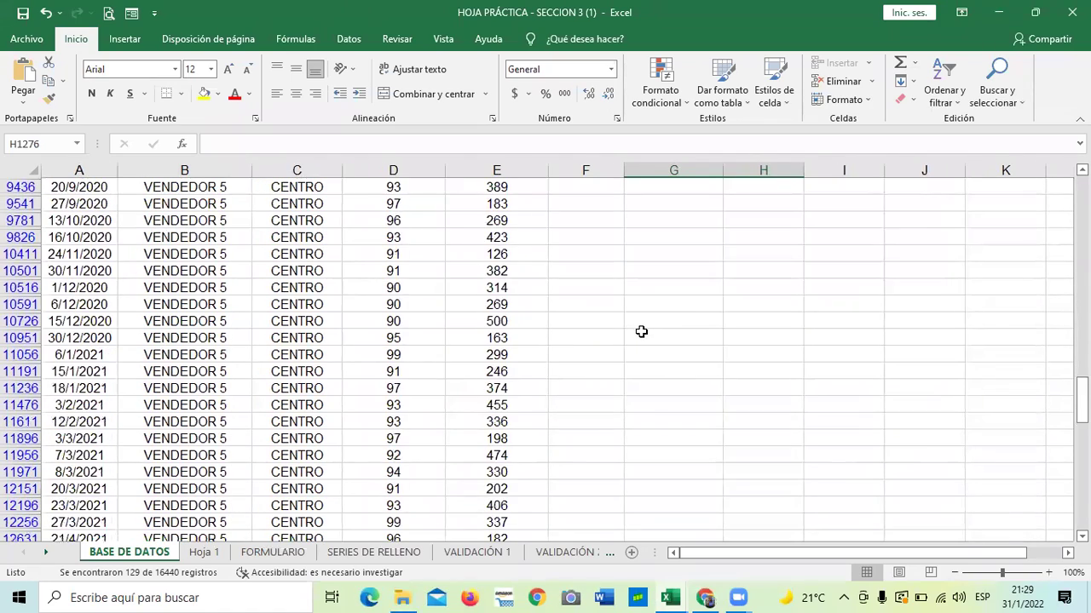
scroll(633, 339, down, 6)
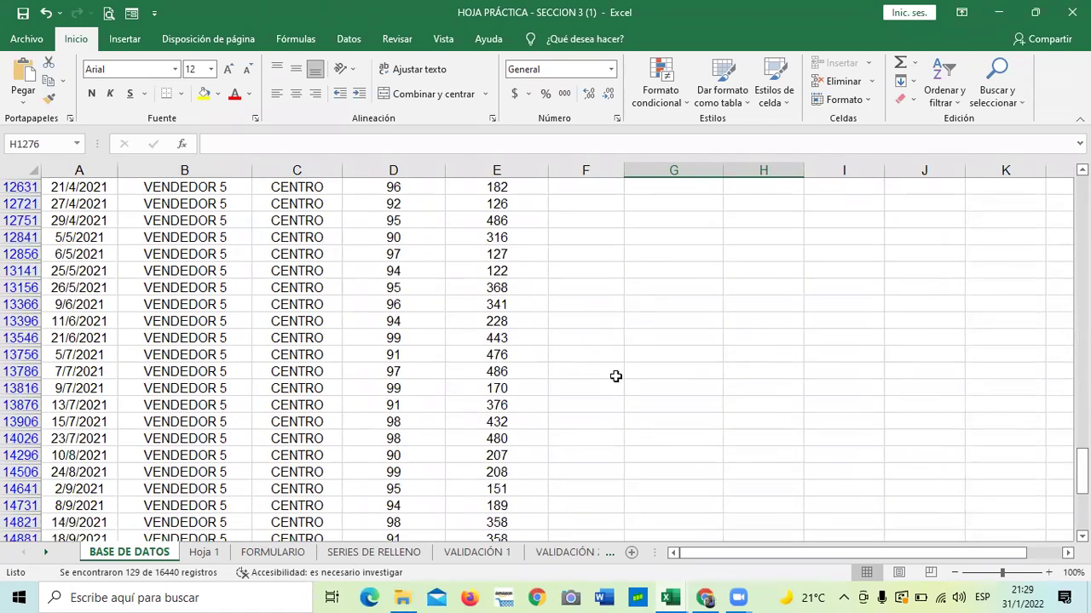
scroll(615, 379, down, 4)
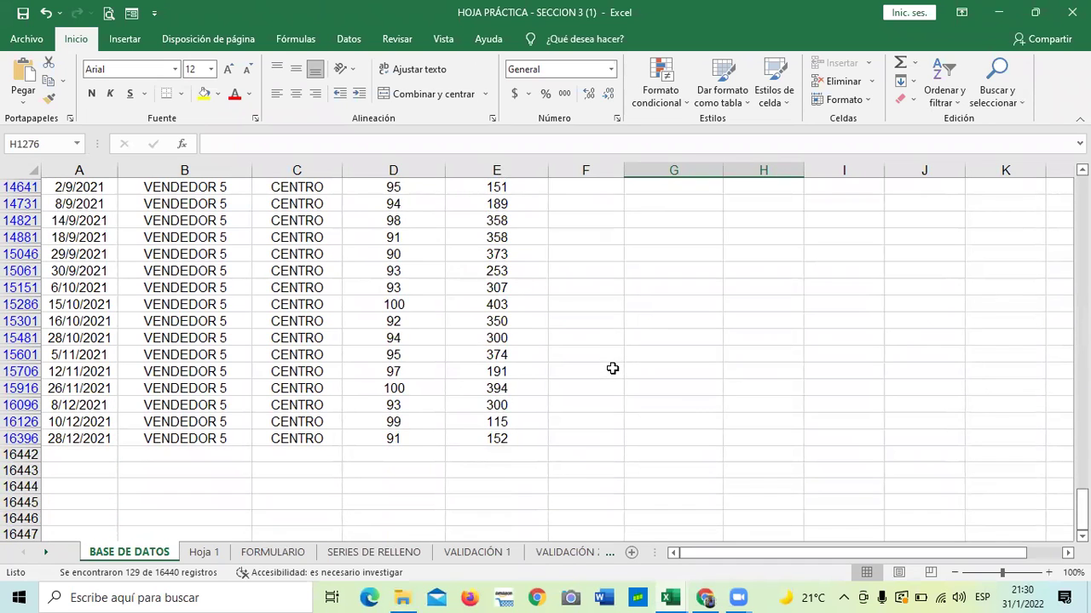
scroll(612, 368, up, 2)
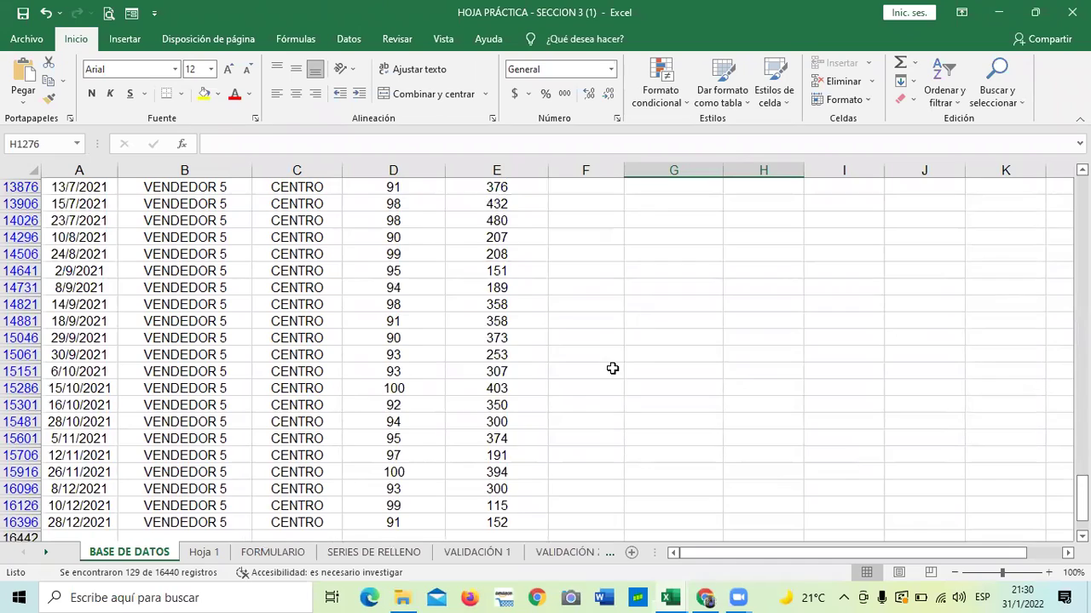
scroll(612, 368, down, 2)
scroll(611, 361, up, 8)
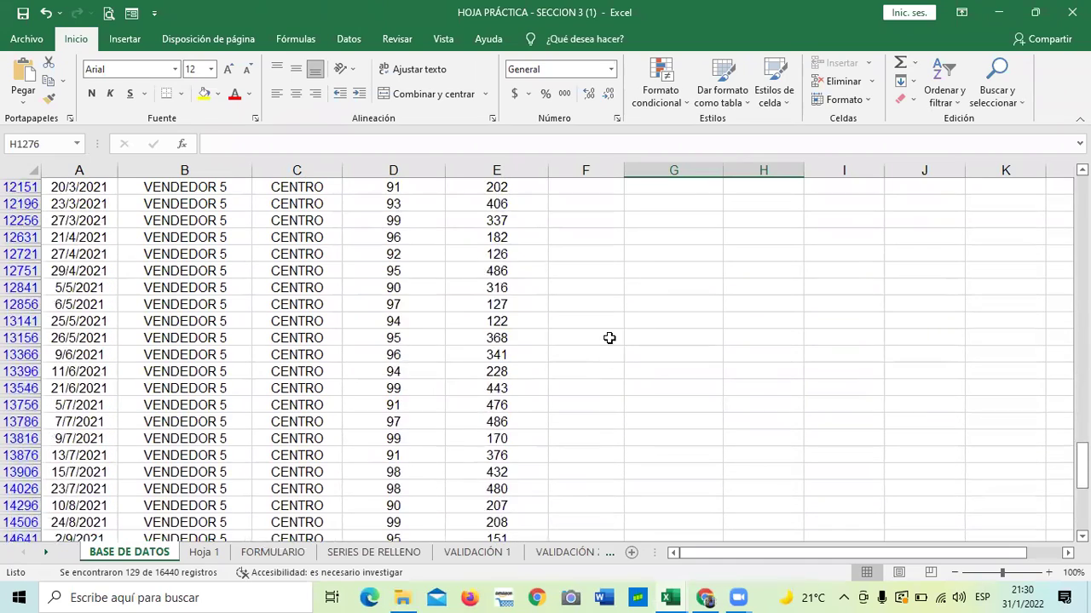
scroll(609, 338, up, 13)
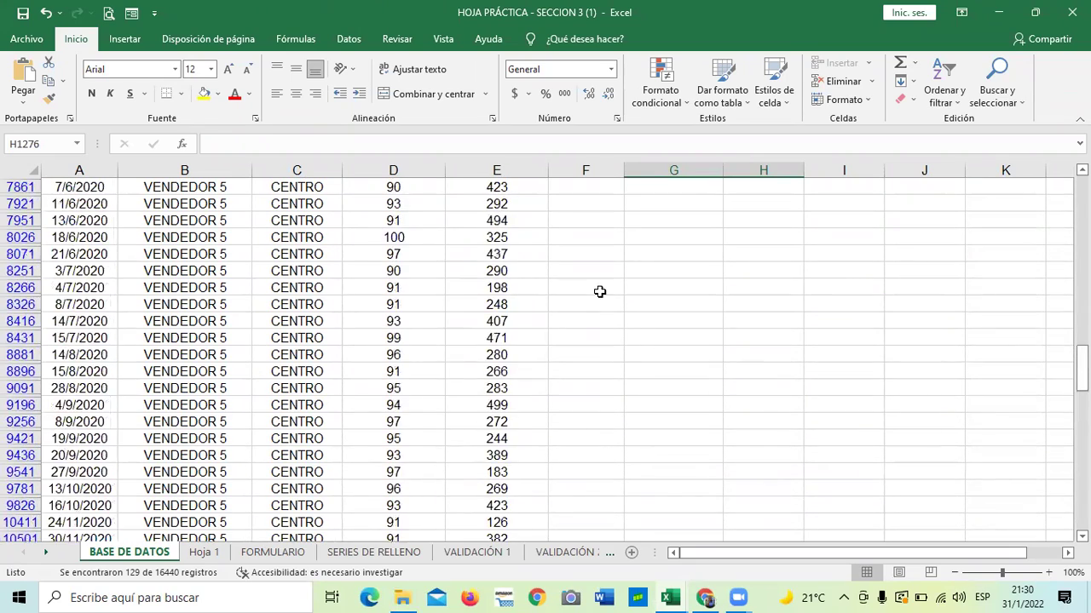
scroll(600, 292, up, 13)
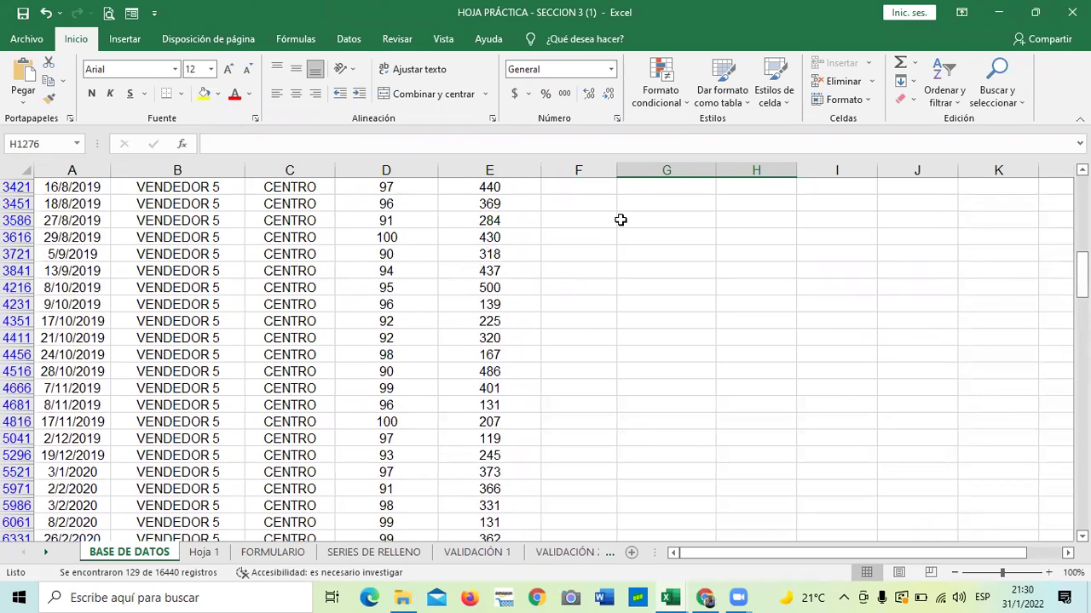
scroll(620, 219, up, 9)
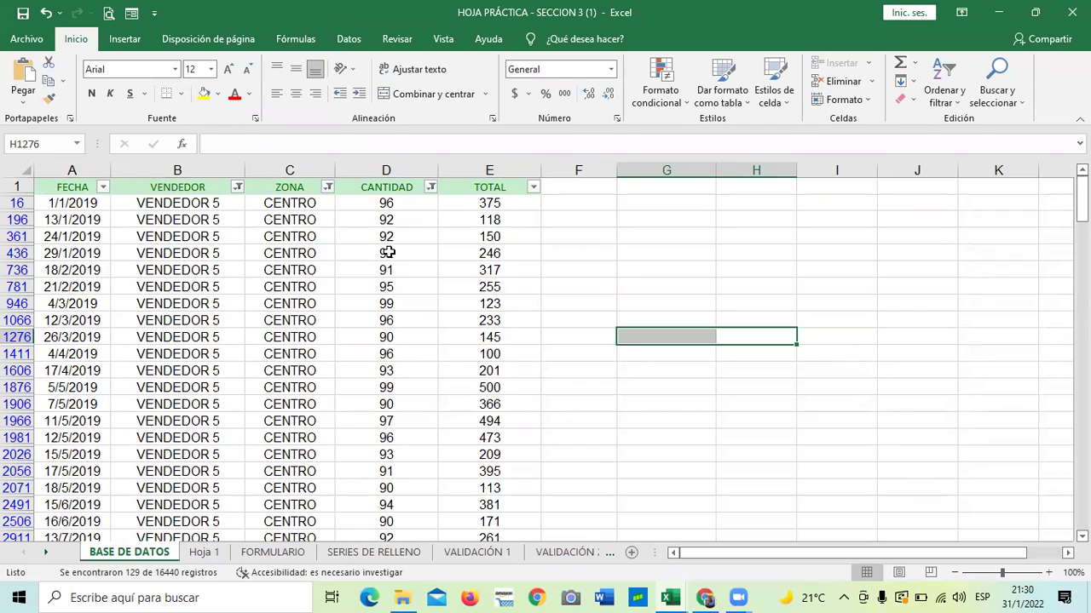
scroll(391, 265, down, 7)
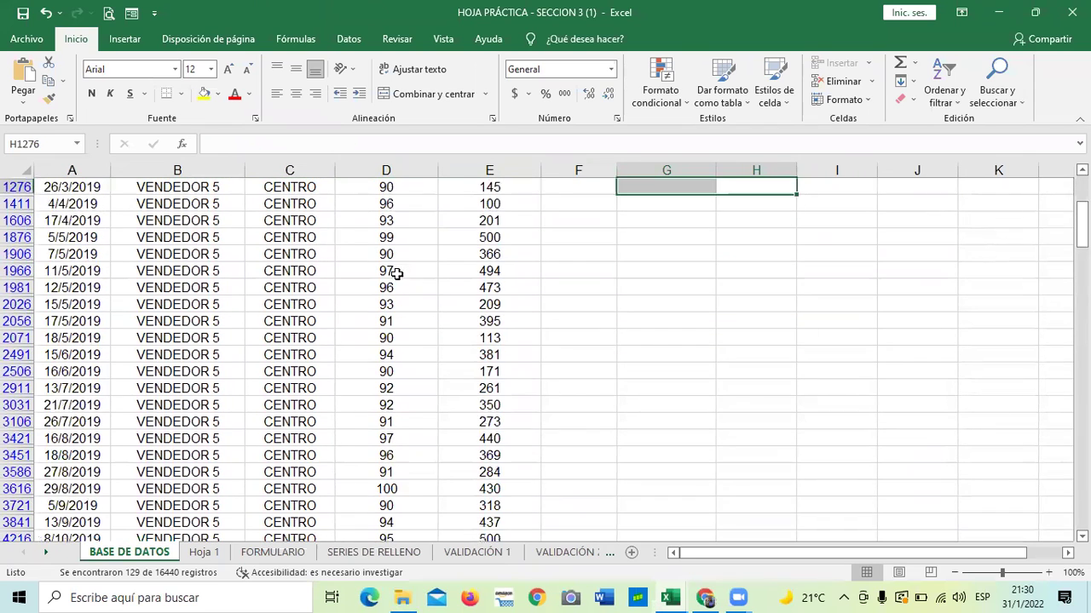
scroll(397, 288, down, 4)
scroll(396, 299, up, 7)
scroll(396, 304, up, 3)
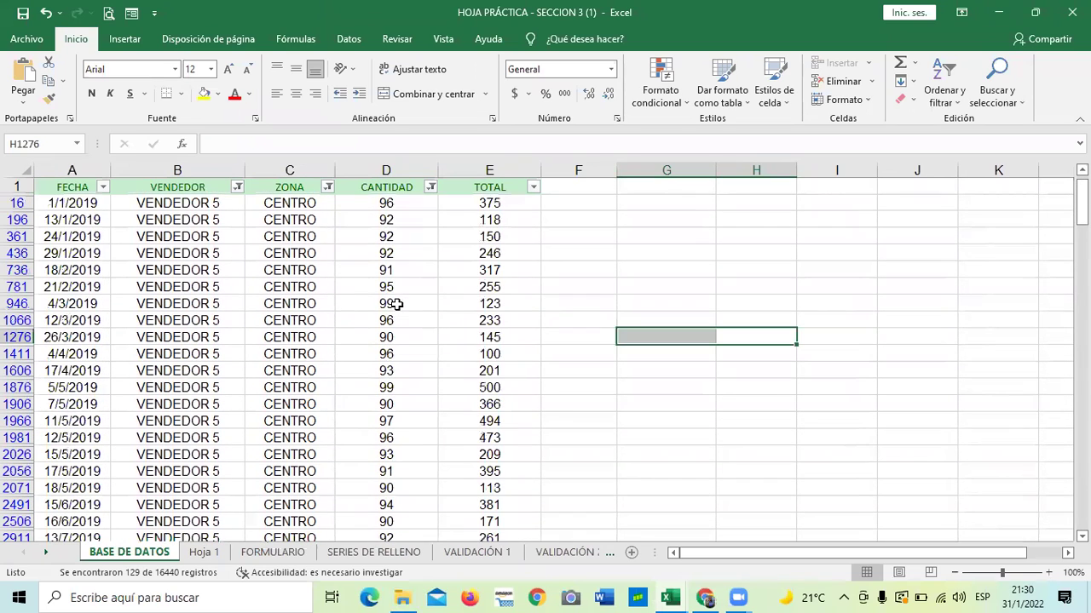
- Apply a less-than-or-equal-to number filter to the TOTAL column, on top of the VENDEDOR, ZONA and CANTIDAD filters
click(533, 187)
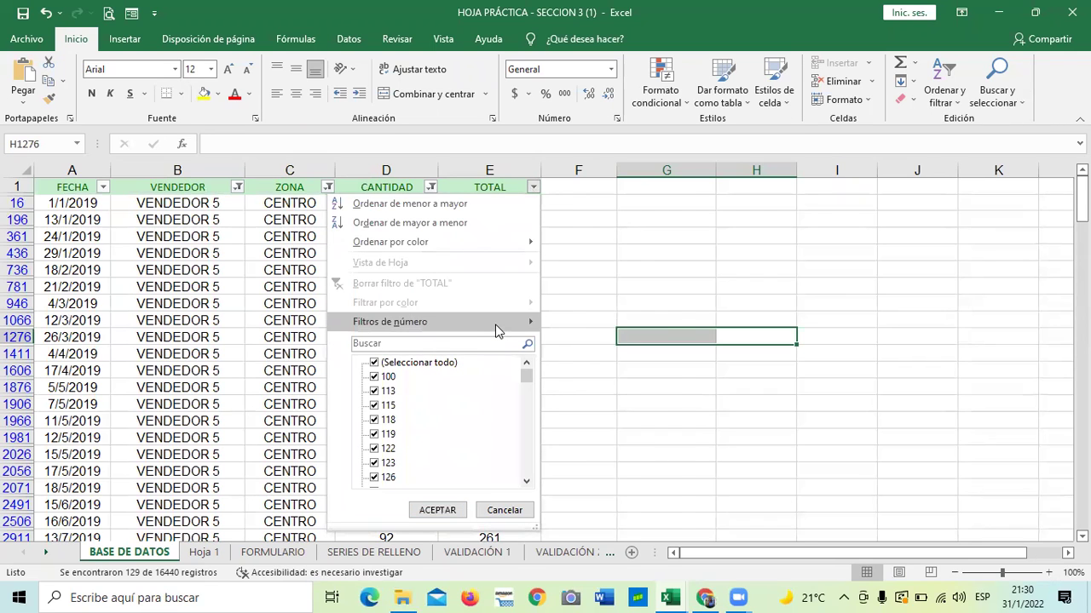
mouse_move(497, 326)
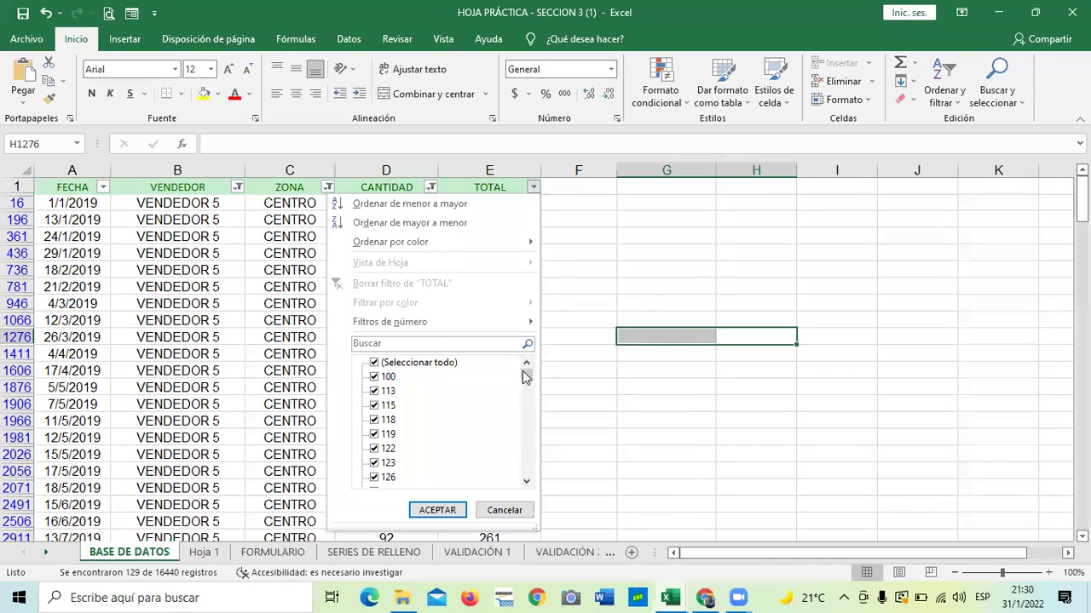
mouse_move(527, 375)
mouse_down()
mouse_move(534, 477)
mouse_move(537, 369)
mouse_up()
mouse_move(526, 325)
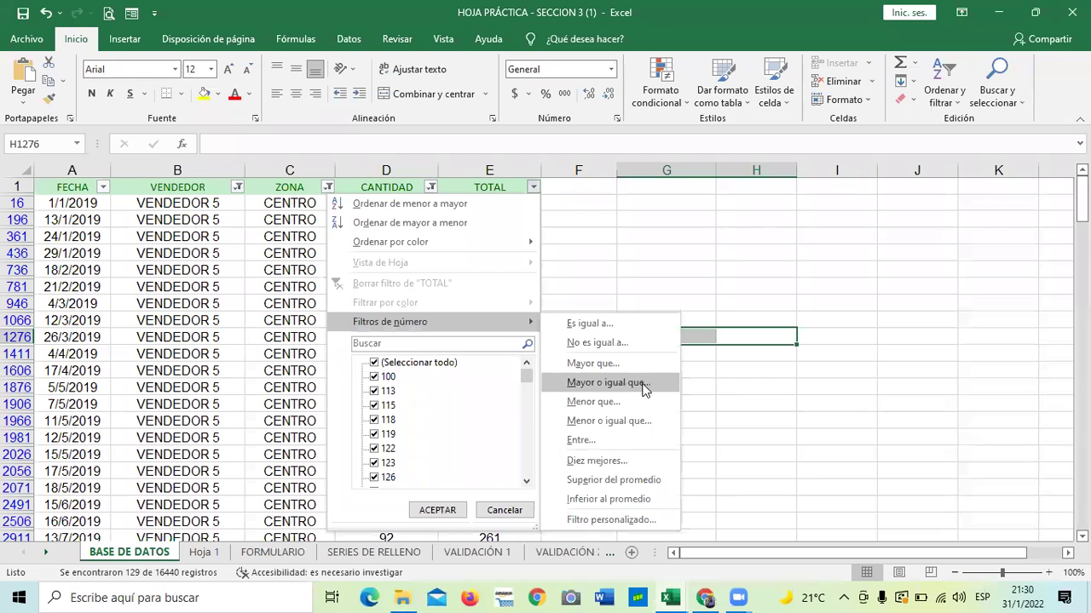
click(645, 421)
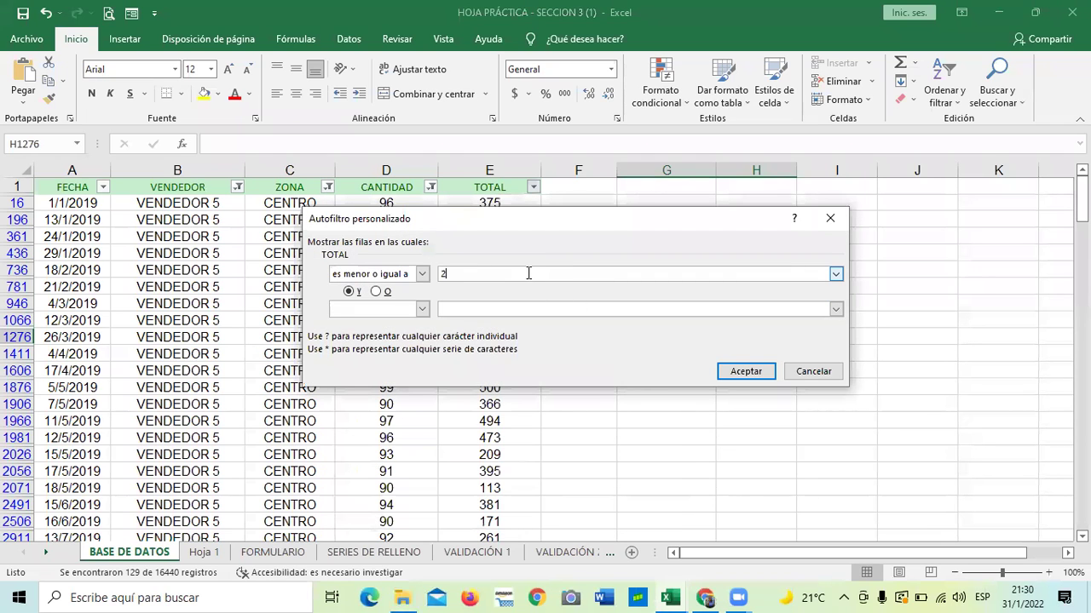
click(727, 371)
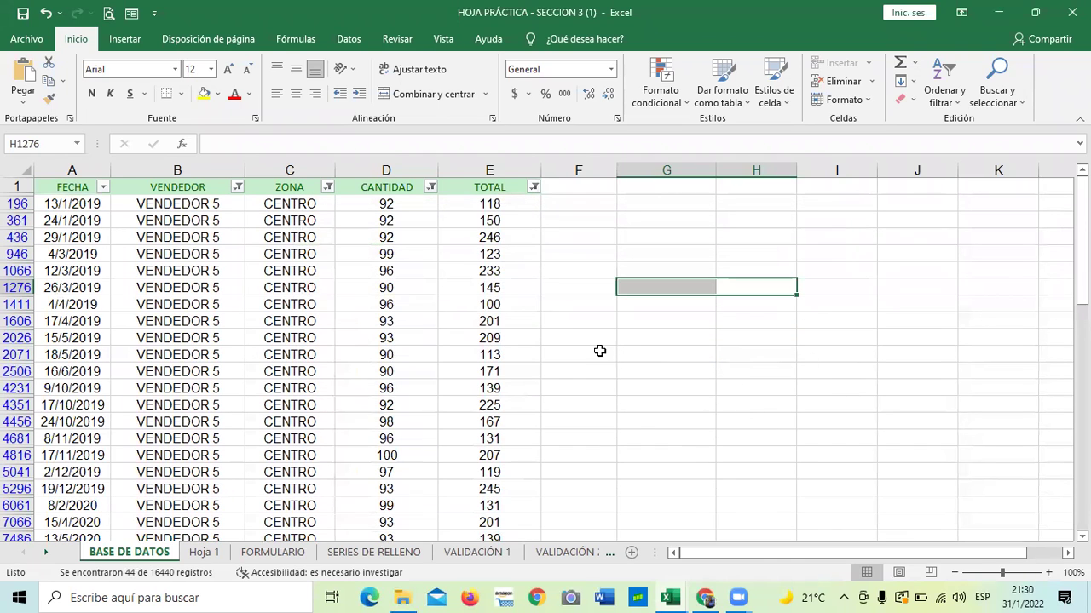
- Examine the records filtered by VENDEDOR, ZONA, CANTIDAD and TOTAL down to the last one and return to the header row
click(480, 309)
scroll(481, 307, down, 5)
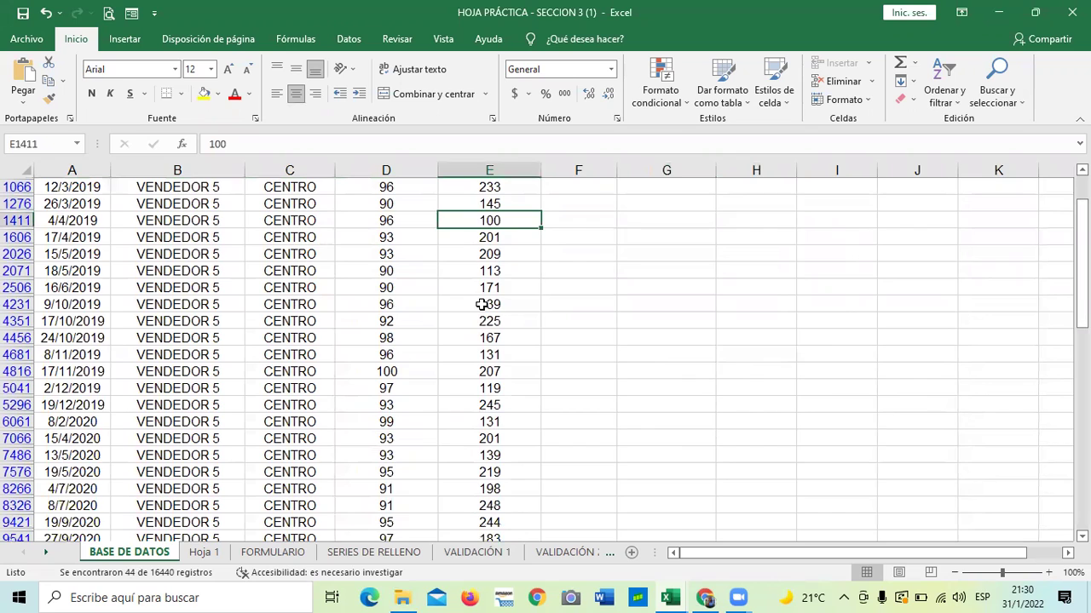
scroll(483, 304, down, 3)
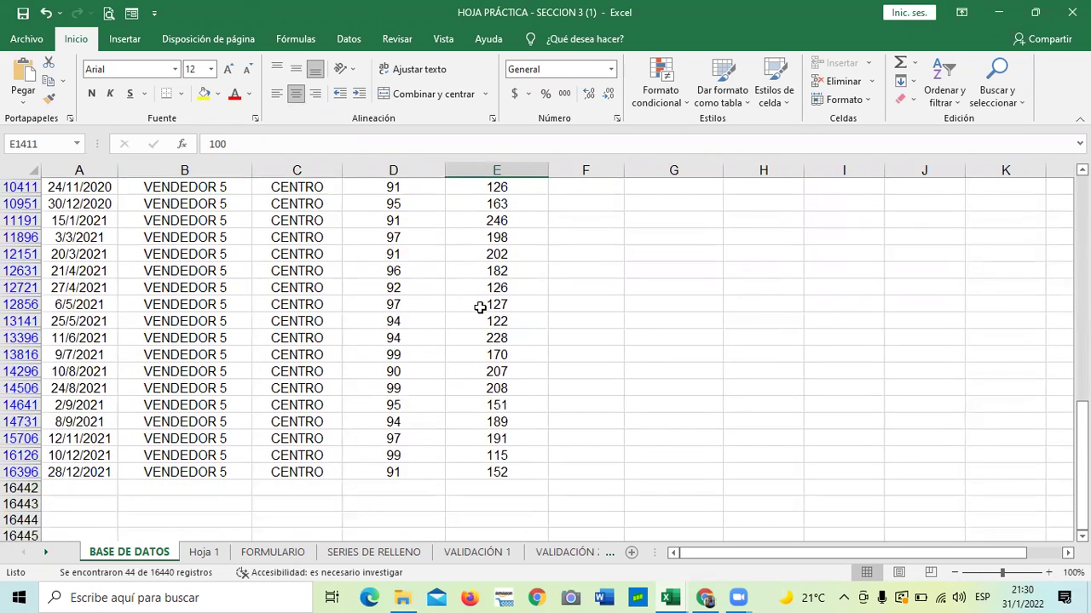
scroll(518, 402, up, 2)
scroll(516, 401, up, 5)
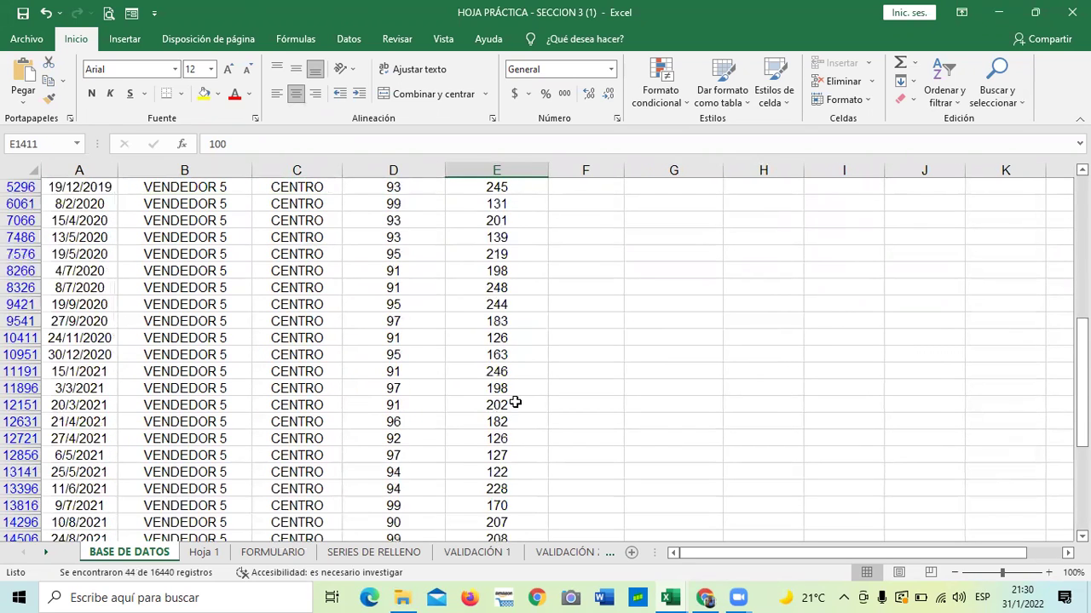
scroll(515, 397, up, 1)
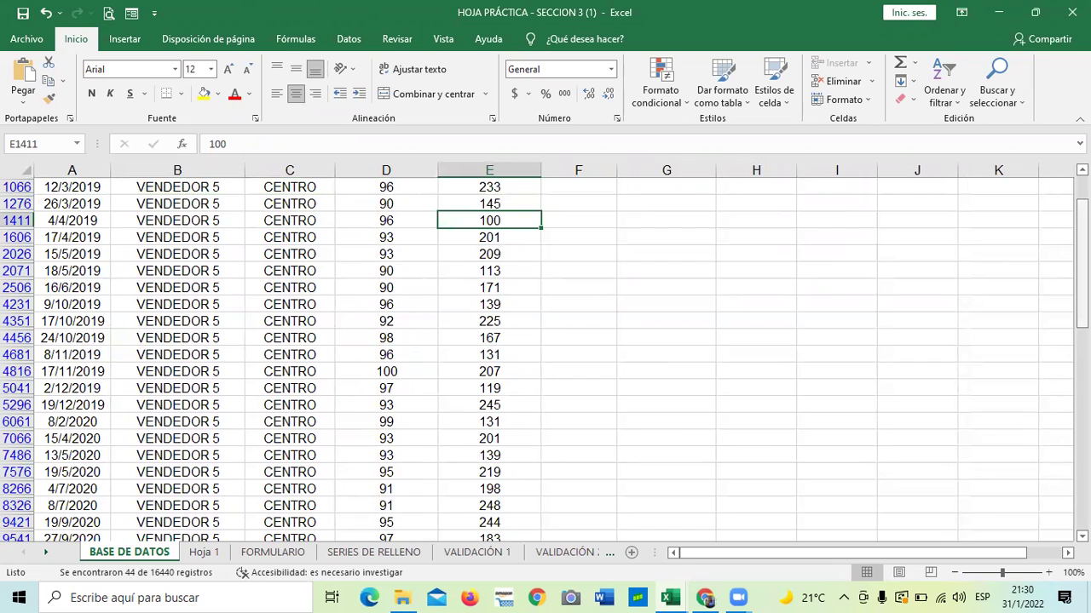
drag(1081, 255, 1059, 219)
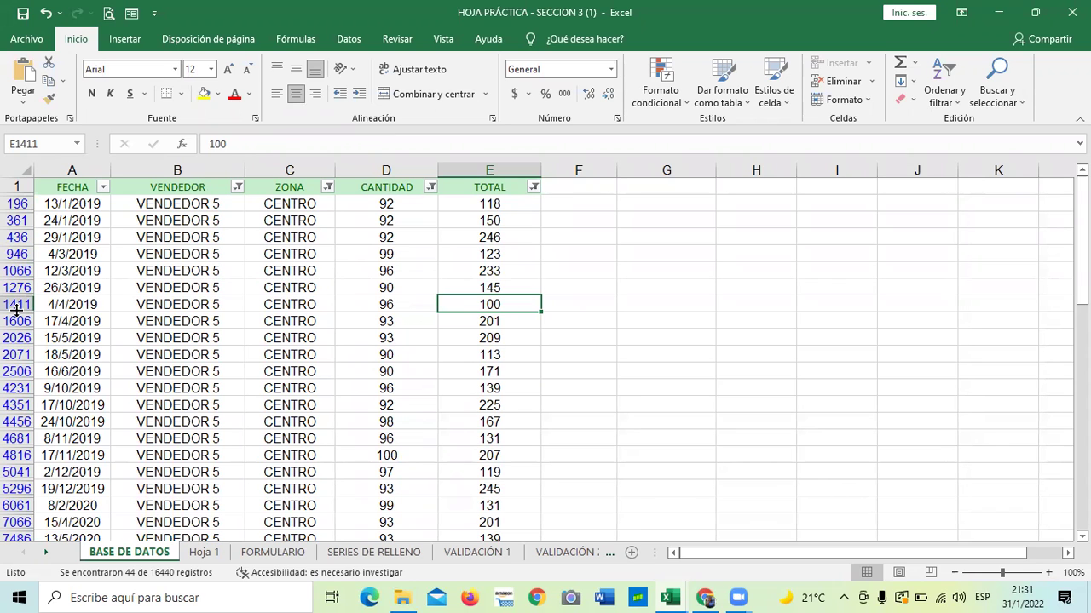
scroll(17, 328, down, 2)
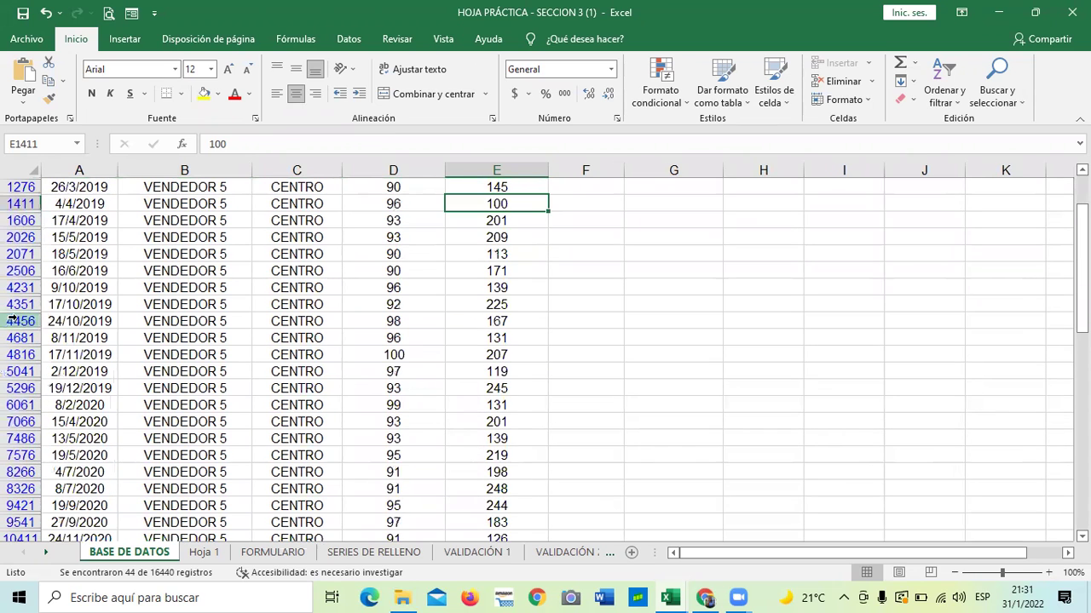
scroll(17, 371, down, 1)
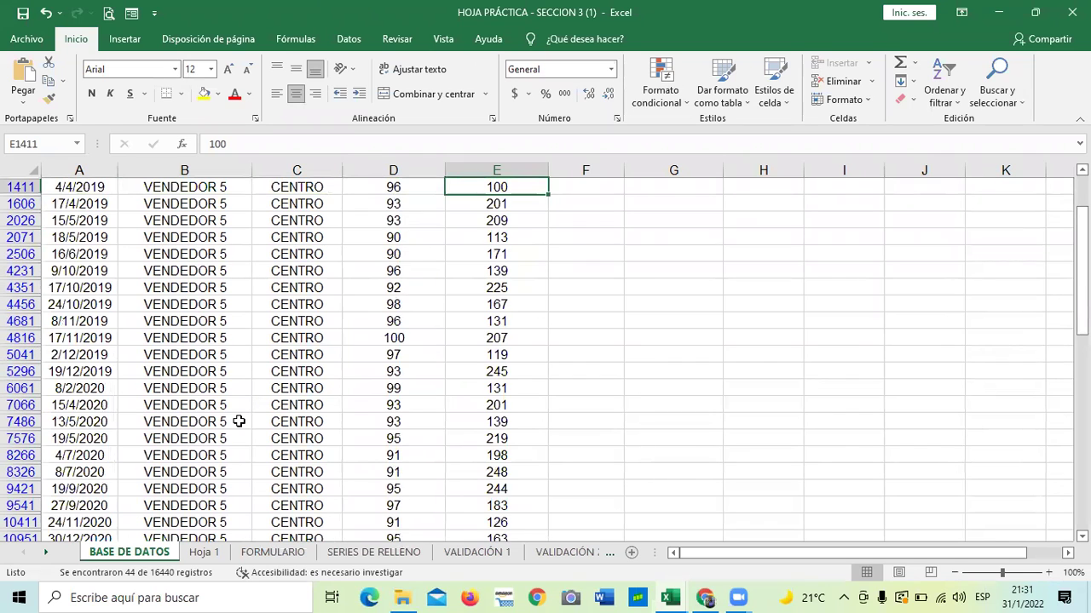
scroll(238, 418, down, 1)
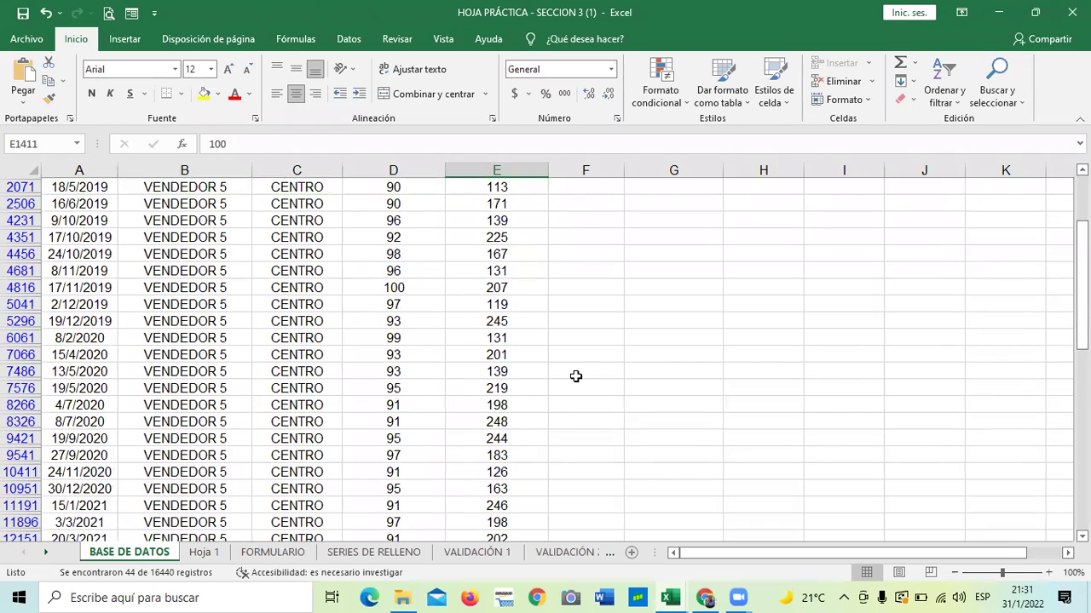
scroll(576, 376, down, 2)
scroll(558, 358, down, 2)
scroll(545, 352, down, 2)
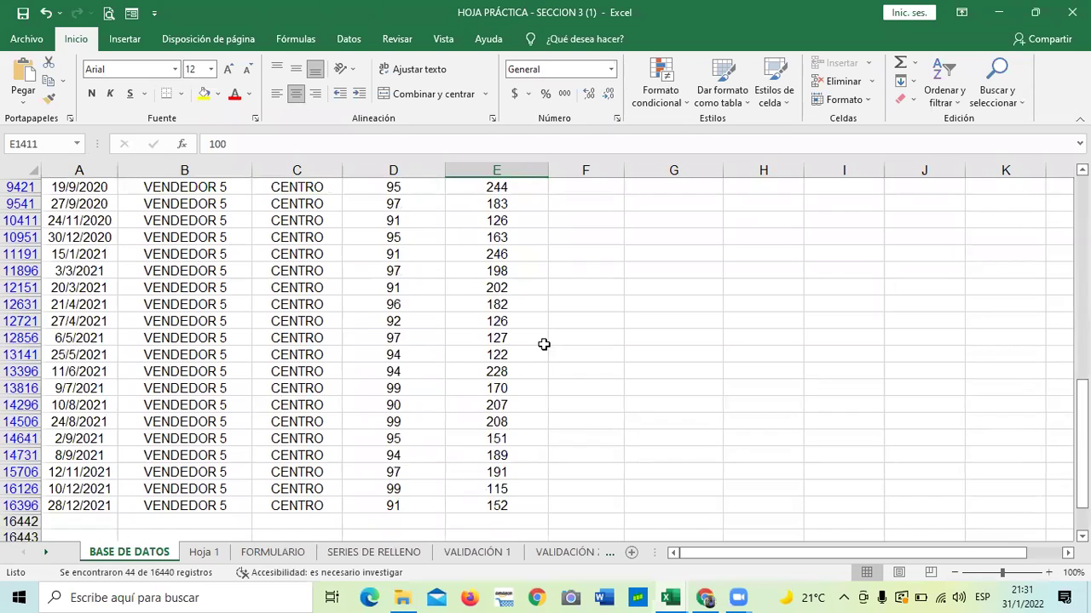
scroll(556, 407, up, 6)
scroll(566, 375, up, 3)
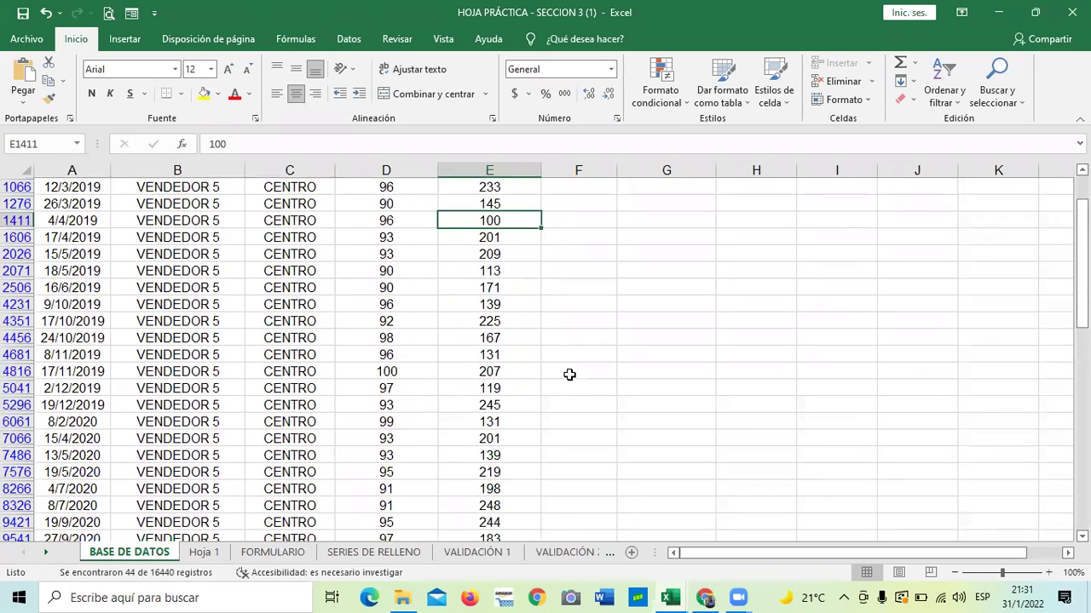
scroll(561, 368, up, 2)
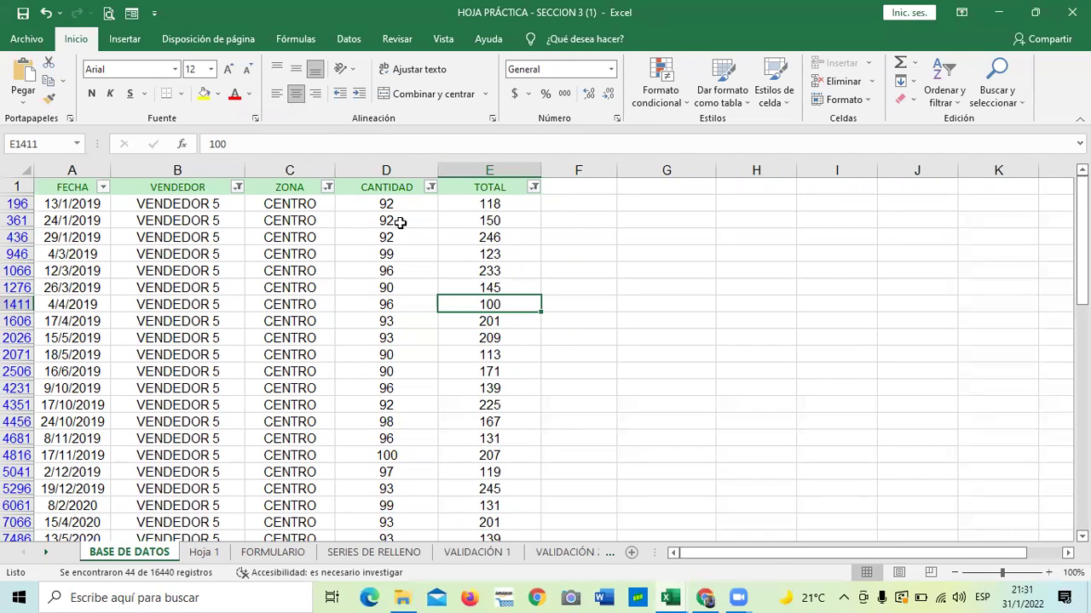
- Clear the TOTAL filter and apply a number filter to that column for values greater than or equal to 450
click(533, 187)
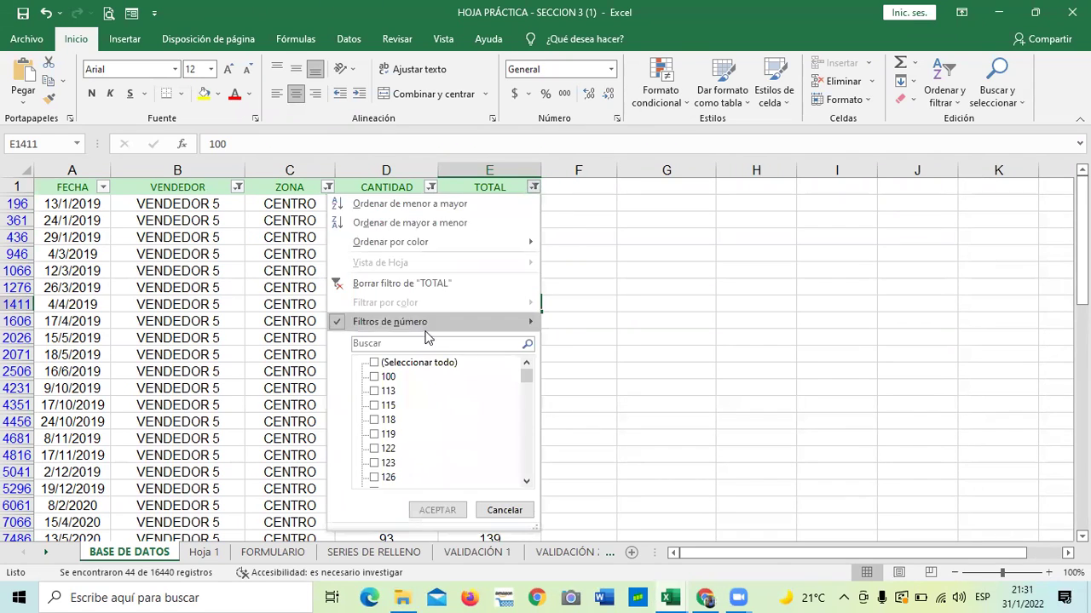
click(373, 362)
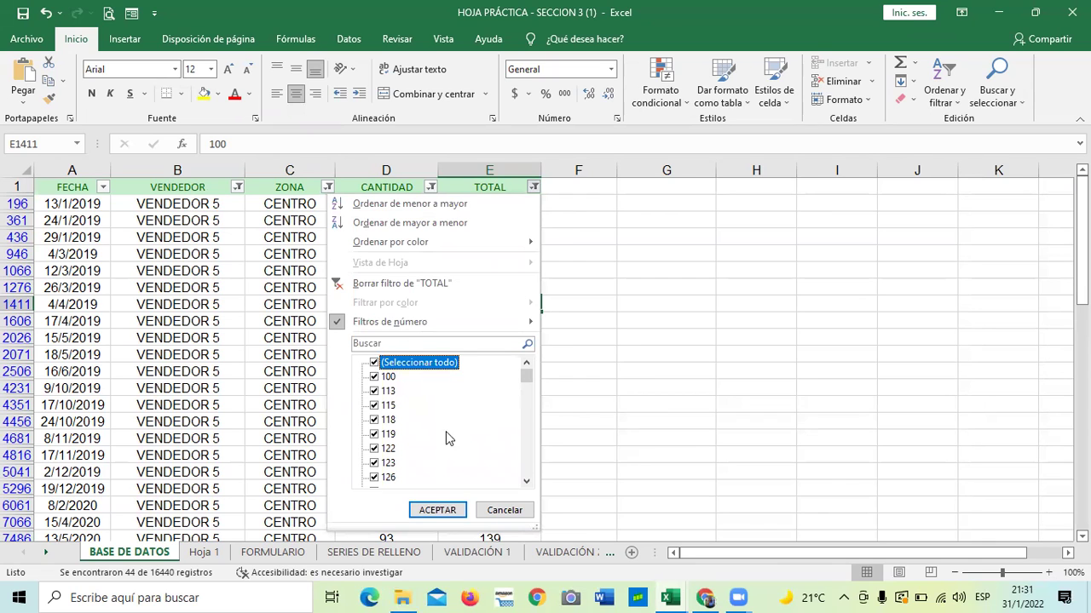
click(412, 283)
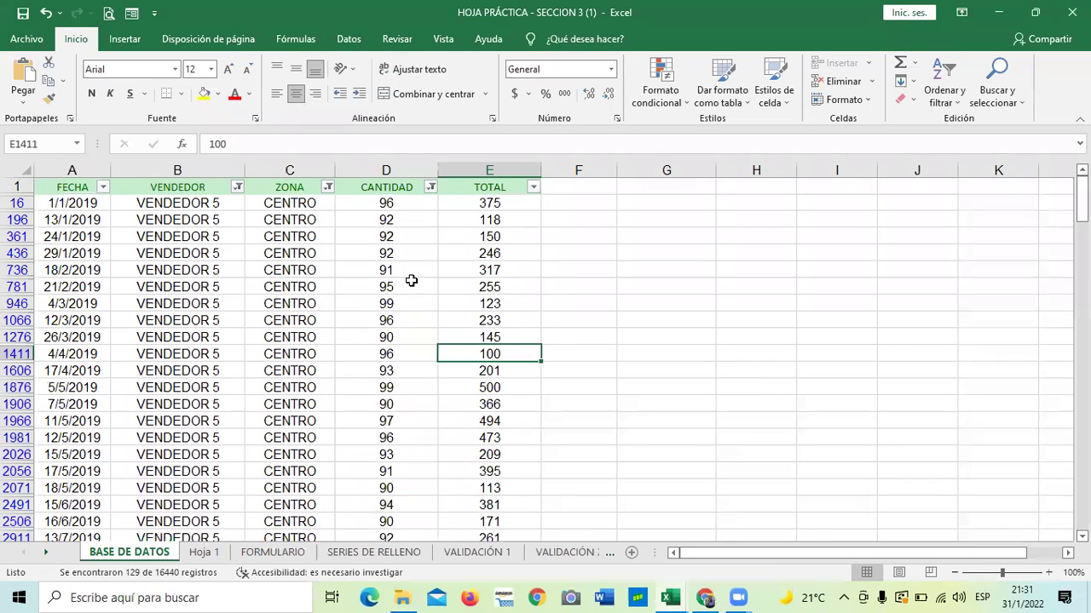
click(532, 187)
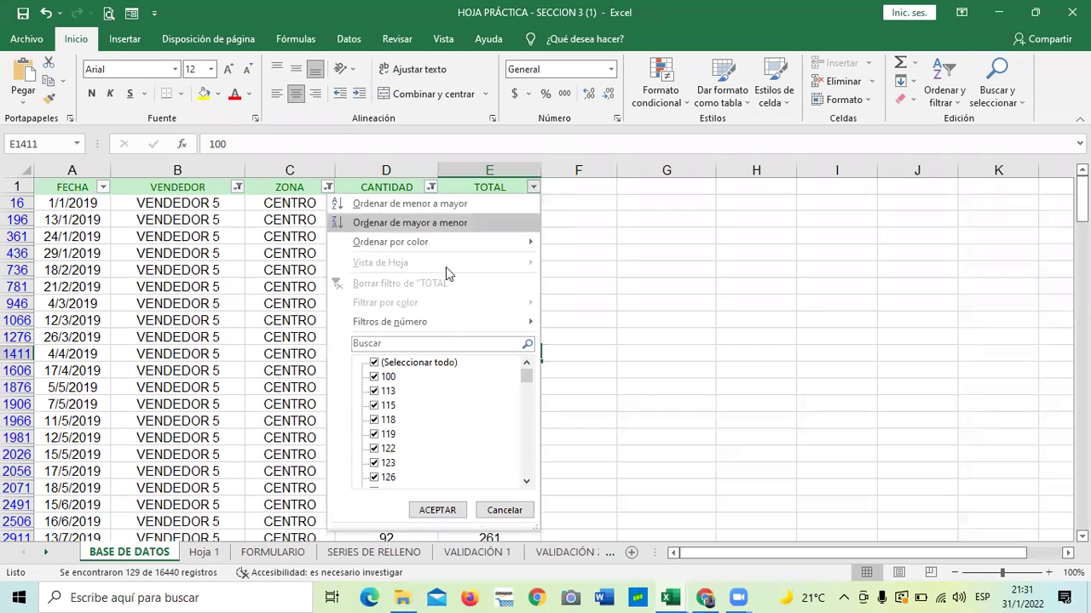
mouse_move(467, 324)
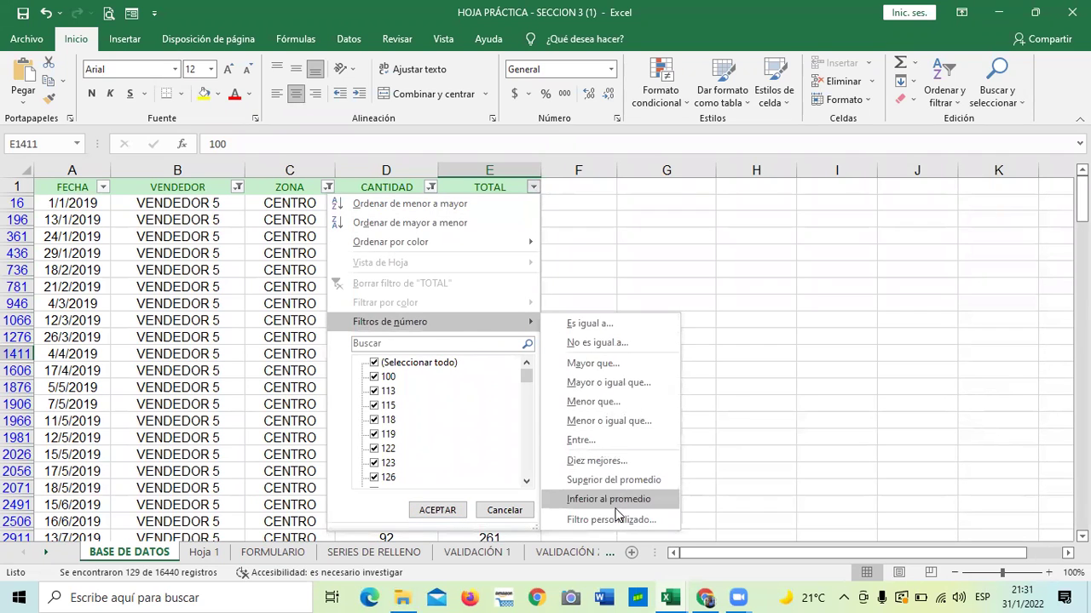
click(607, 383)
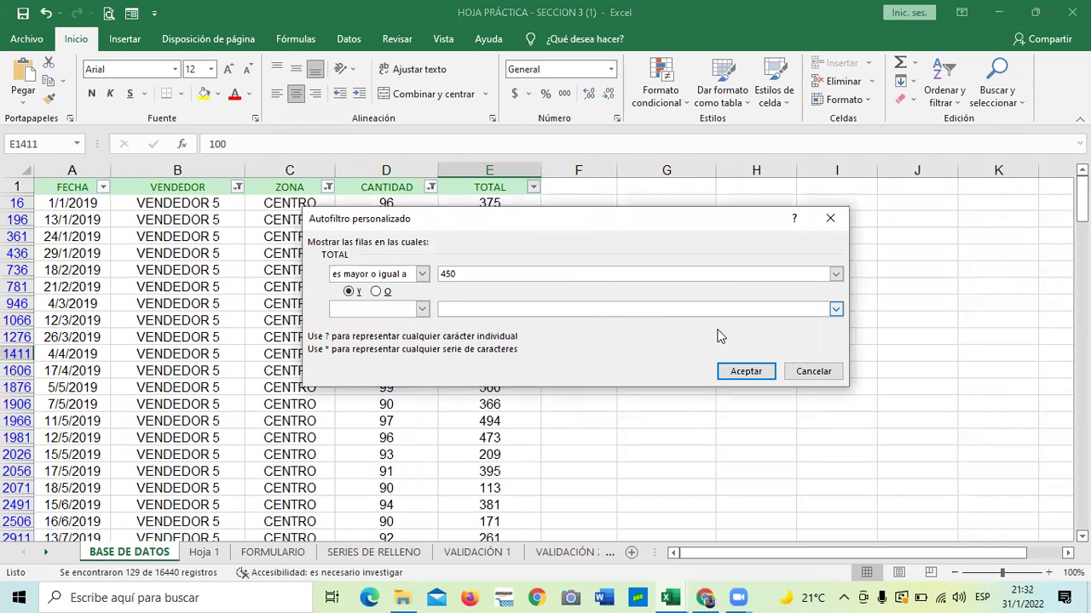
click(738, 376)
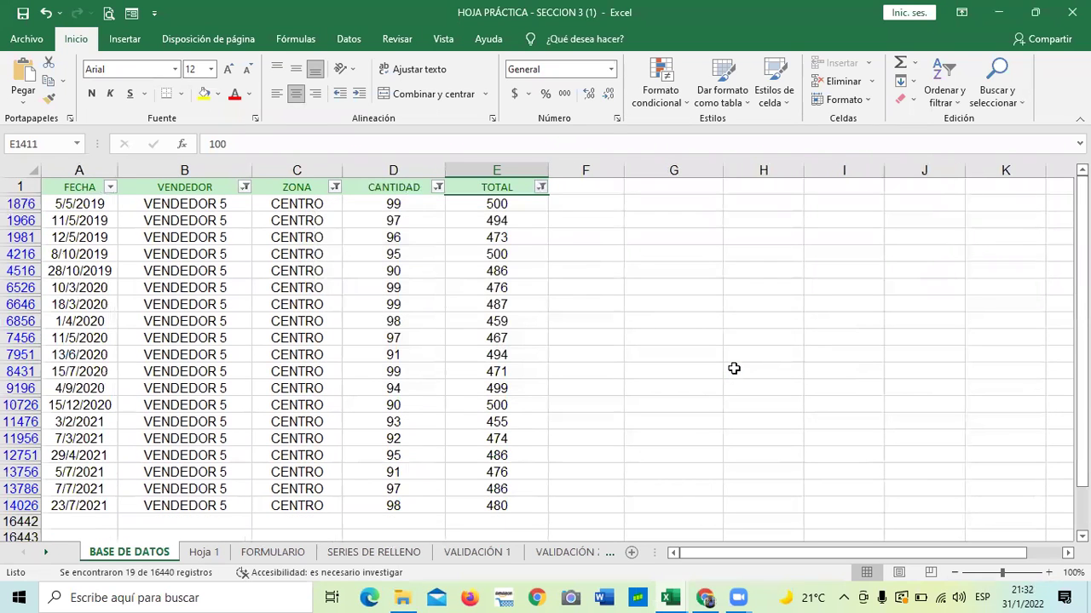
- Clear the filter from the ZONA column and look over the records of all zones
scroll(732, 367, down, 1)
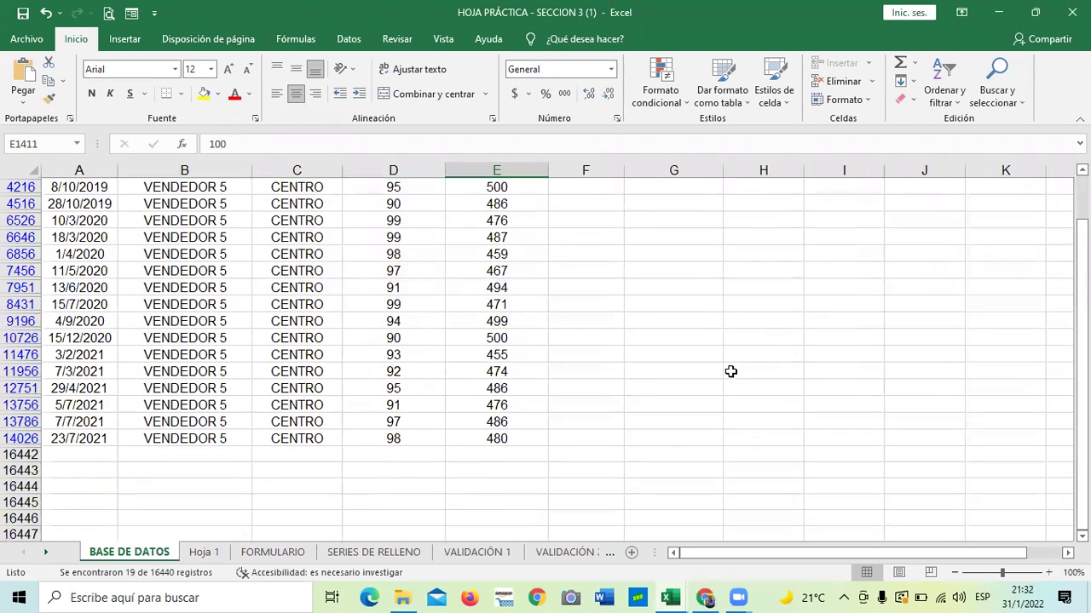
scroll(731, 368, up, 1)
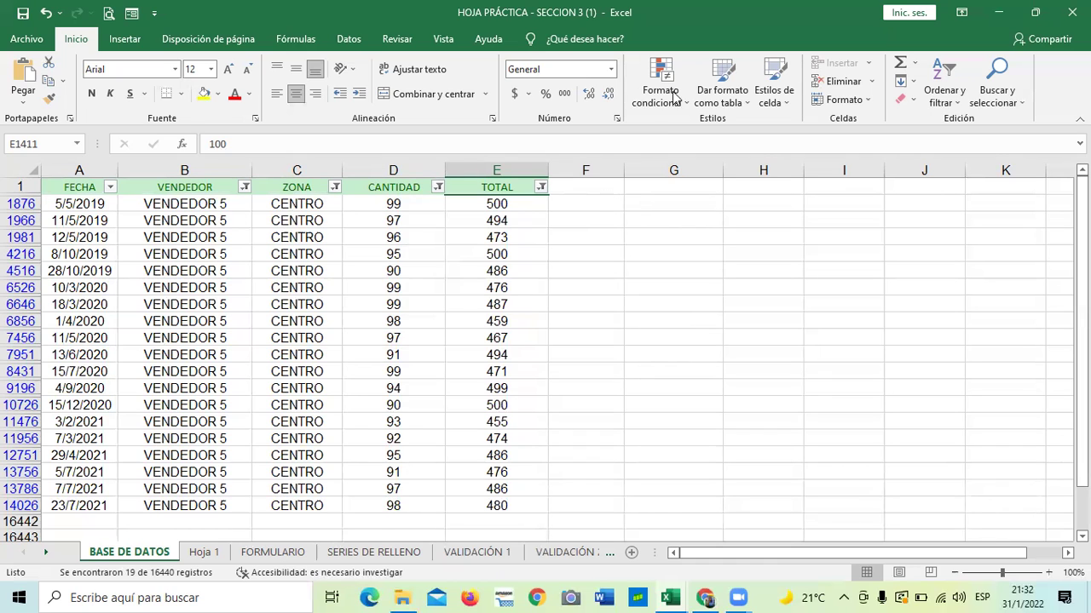
click(335, 187)
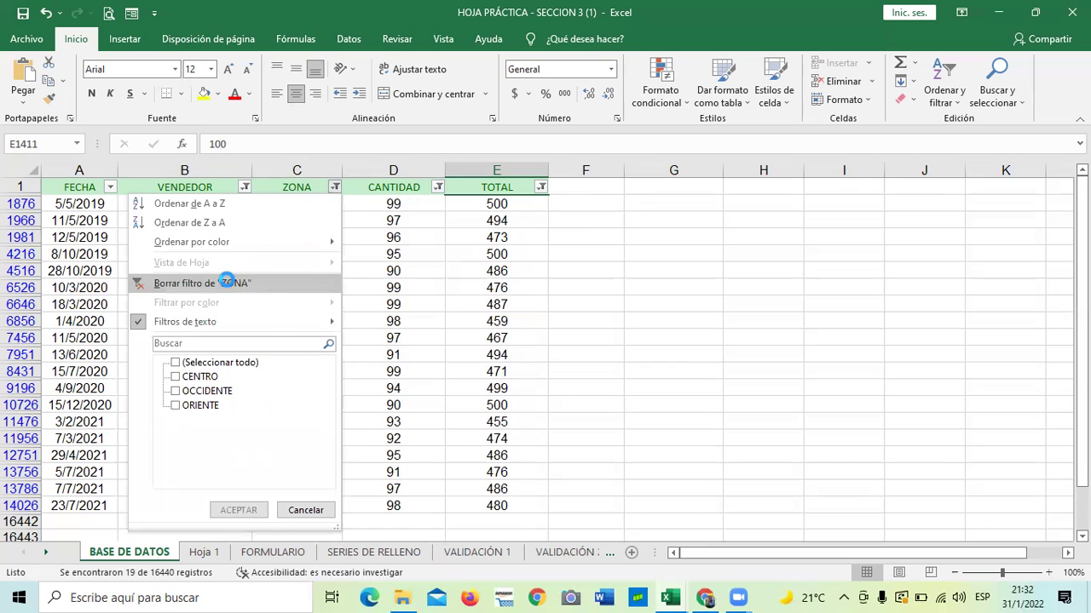
click(226, 283)
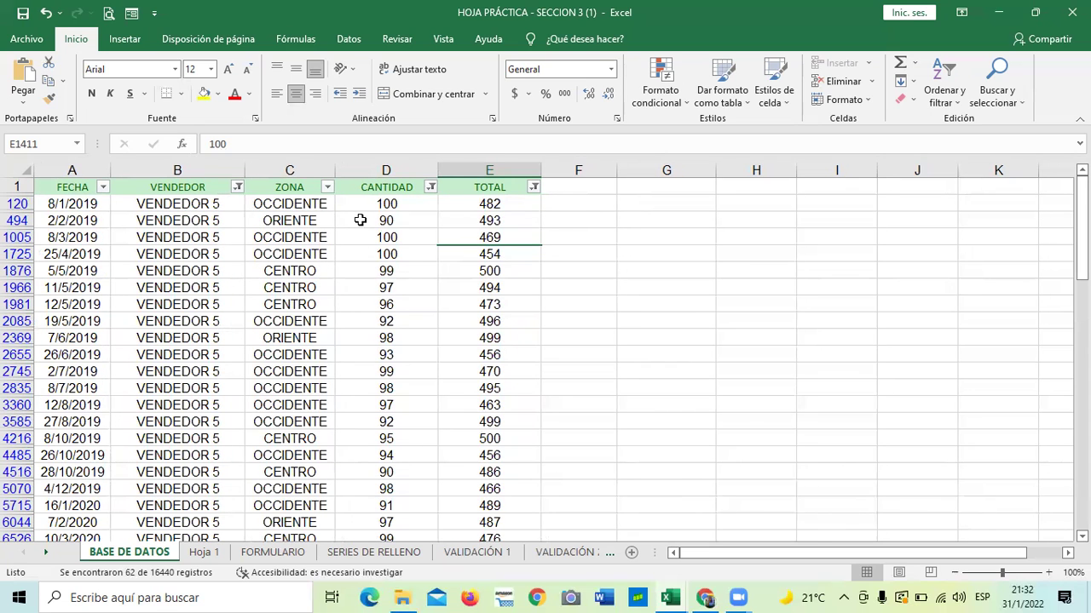
scroll(317, 358, down, 3)
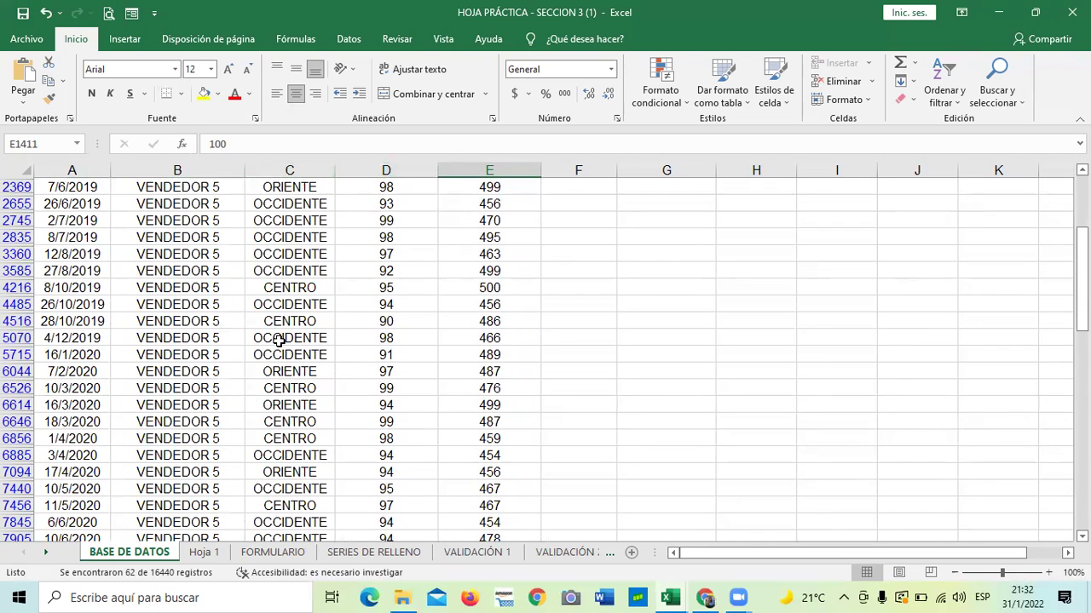
scroll(279, 339, up, 3)
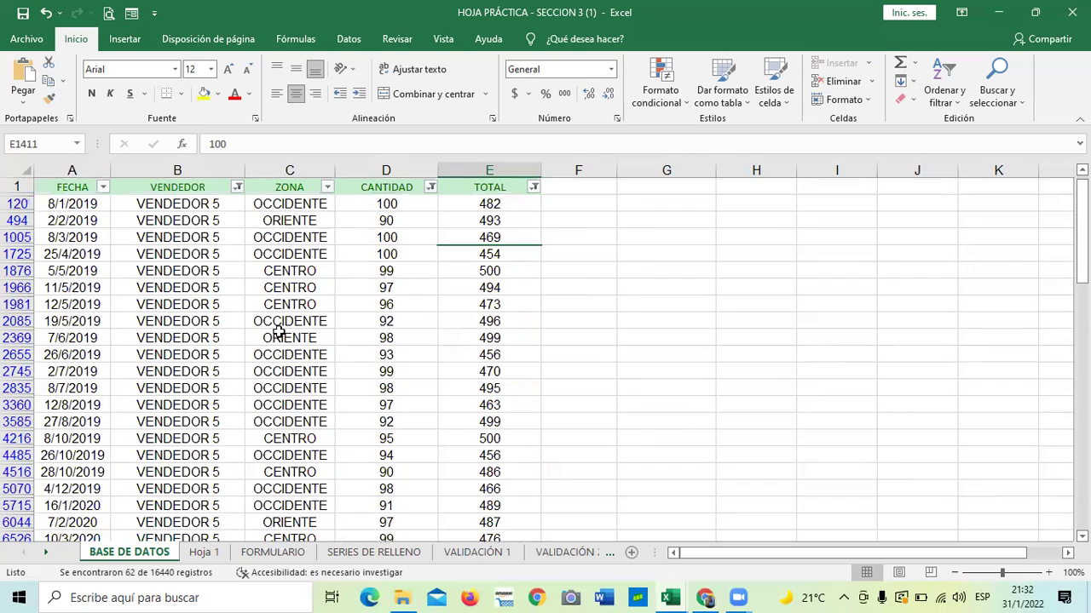
- Filter the ZONA column to show only ORIENTE
click(327, 187)
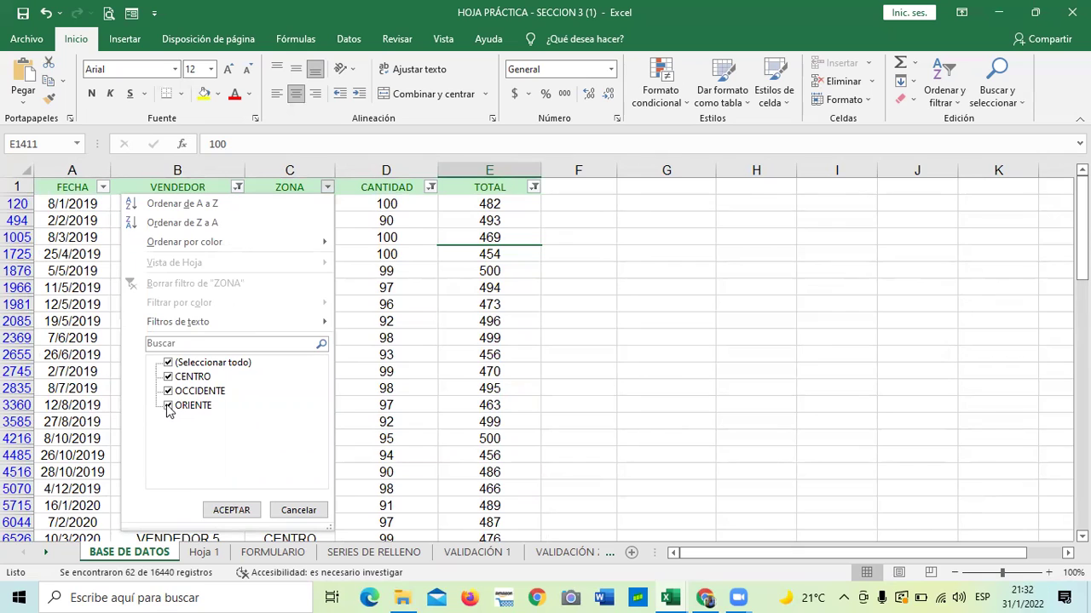
click(168, 406)
click(168, 363)
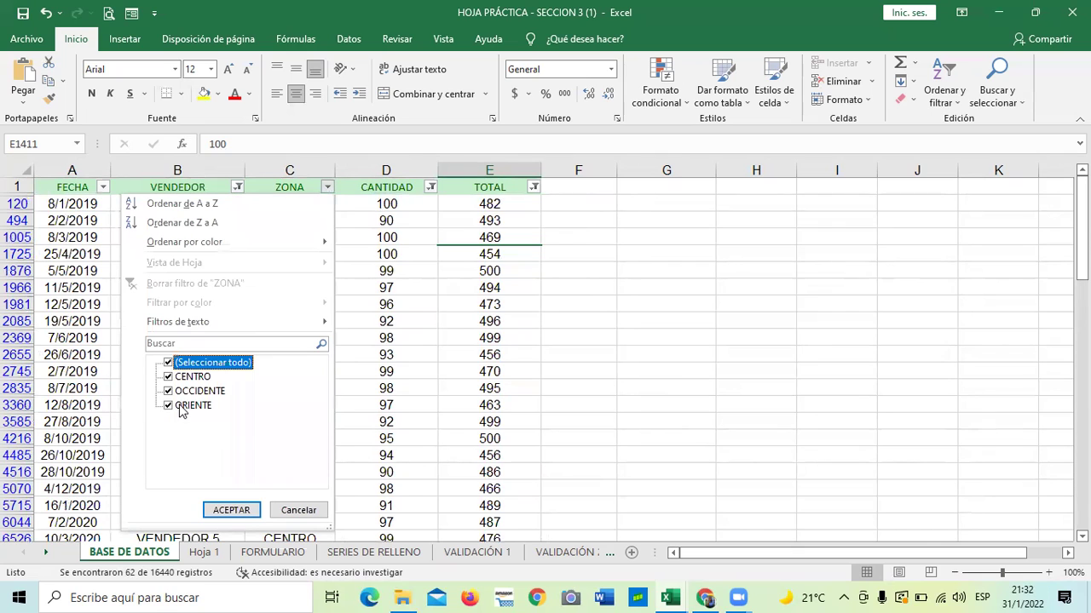
click(169, 364)
click(168, 406)
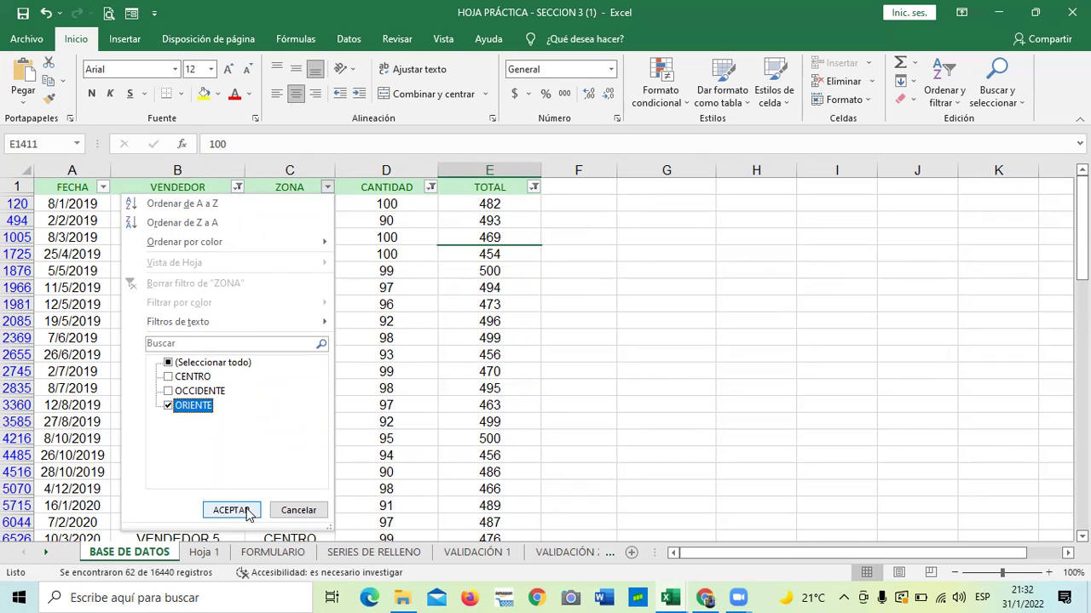
click(243, 510)
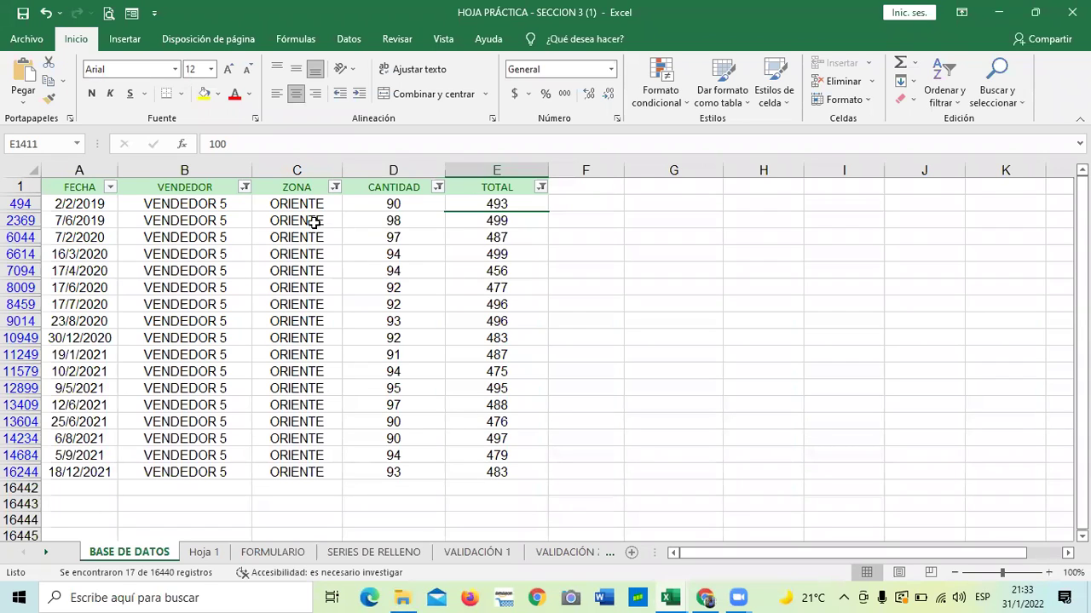
- Remove the CANTIDAD filter by reselecting all its values and look over the records down to the last one
click(299, 206)
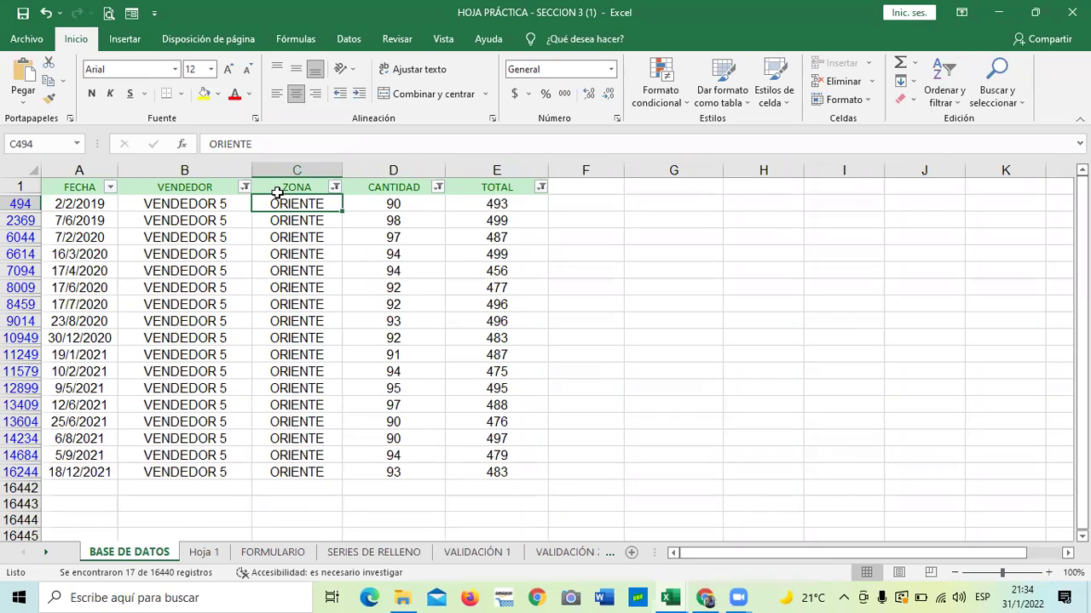
click(438, 188)
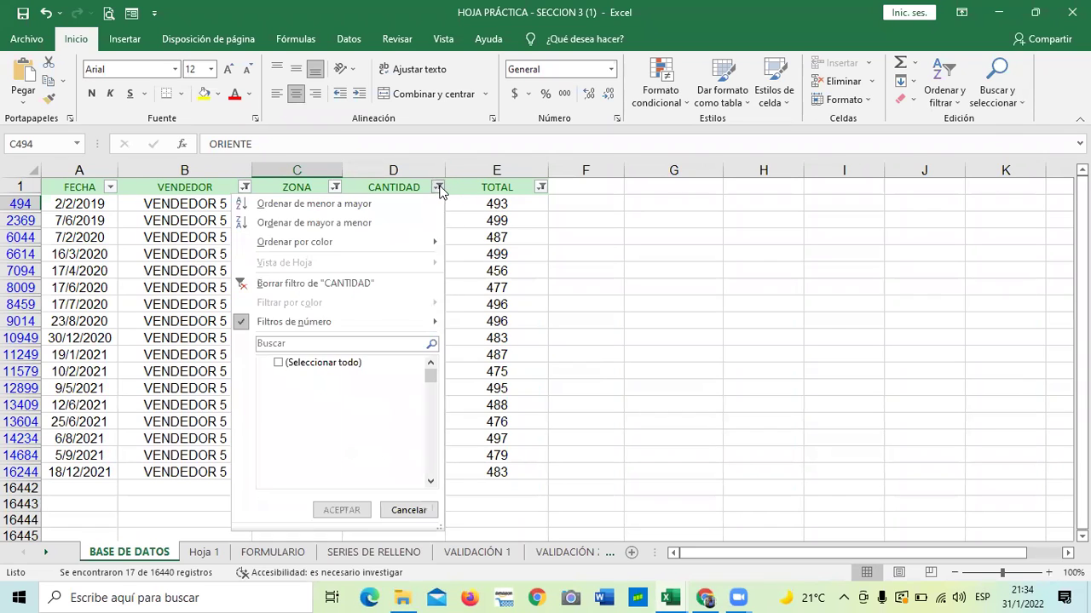
click(317, 363)
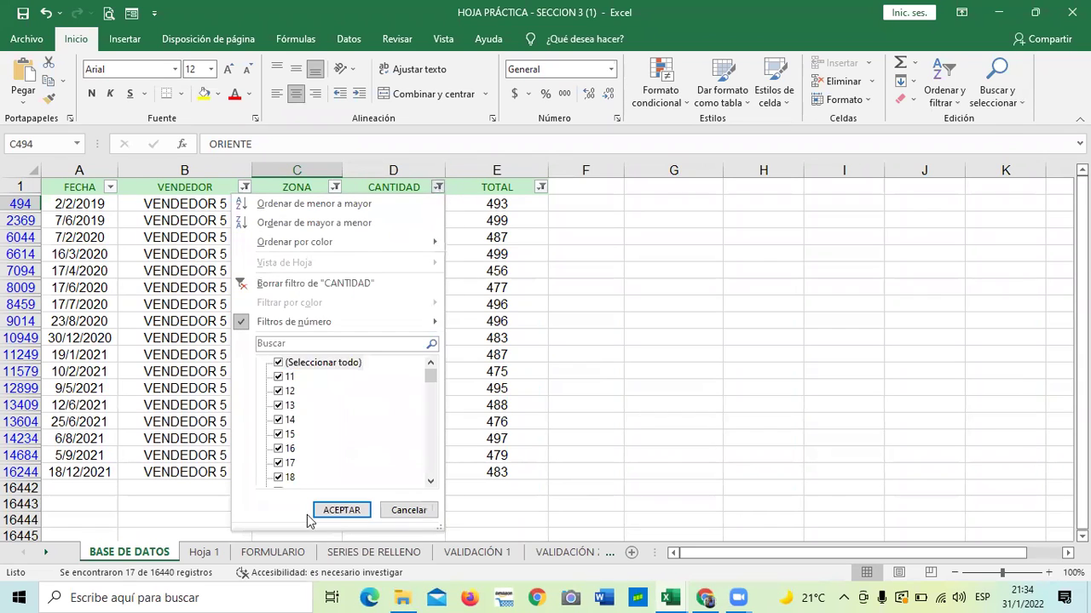
click(353, 512)
scroll(294, 455, down, 3)
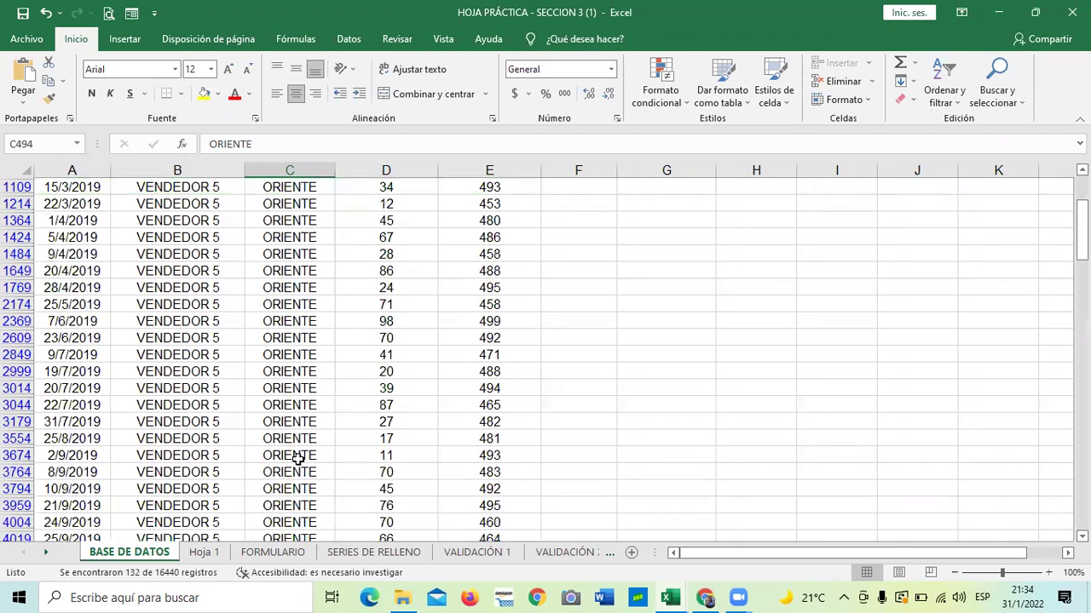
scroll(297, 458, down, 12)
scroll(297, 456, down, 12)
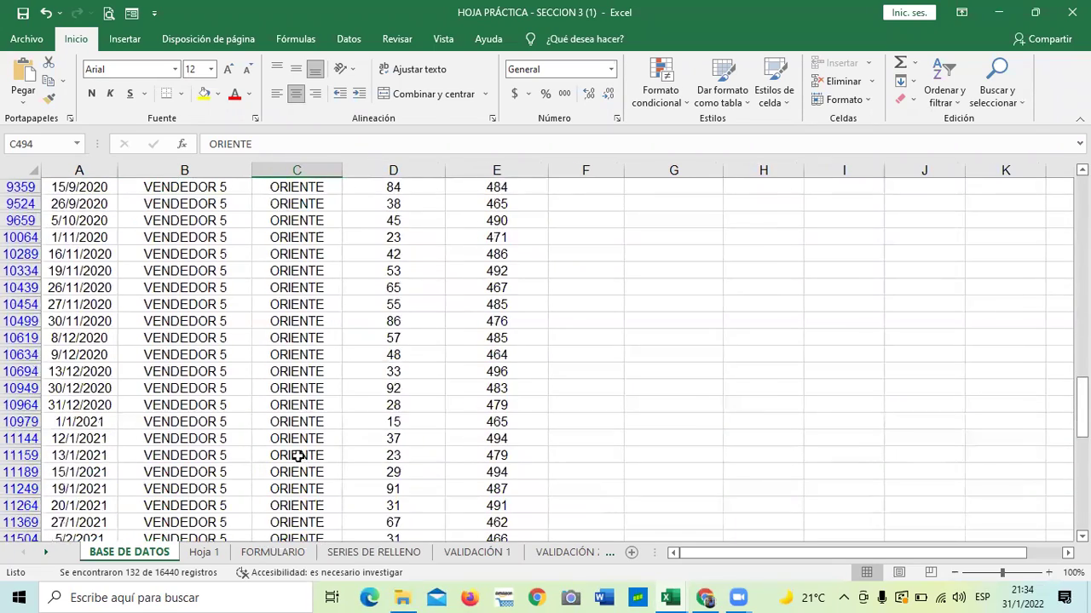
scroll(297, 456, down, 9)
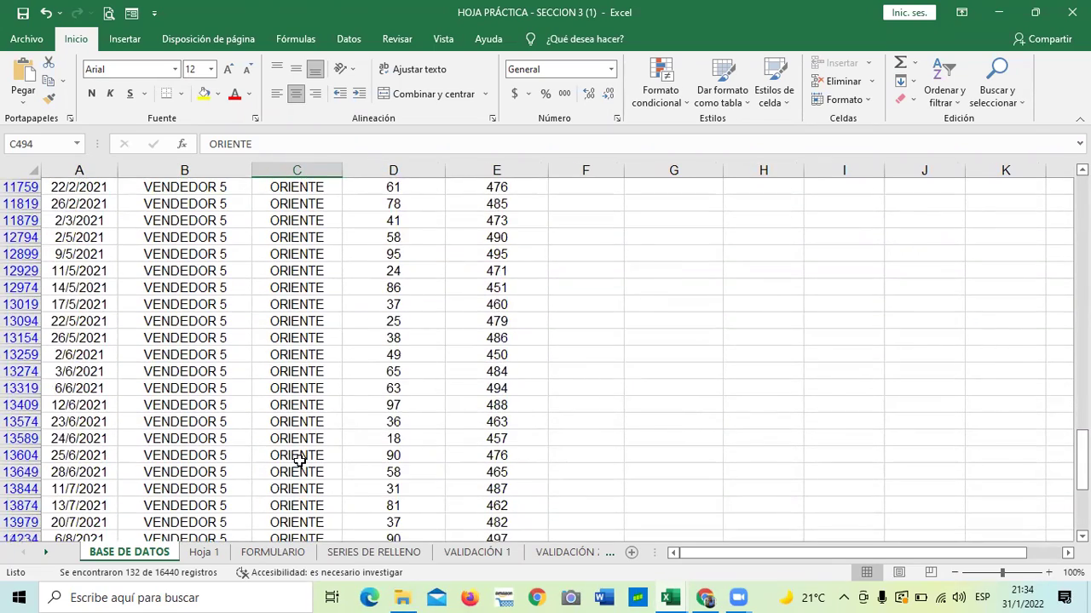
scroll(299, 455, down, 7)
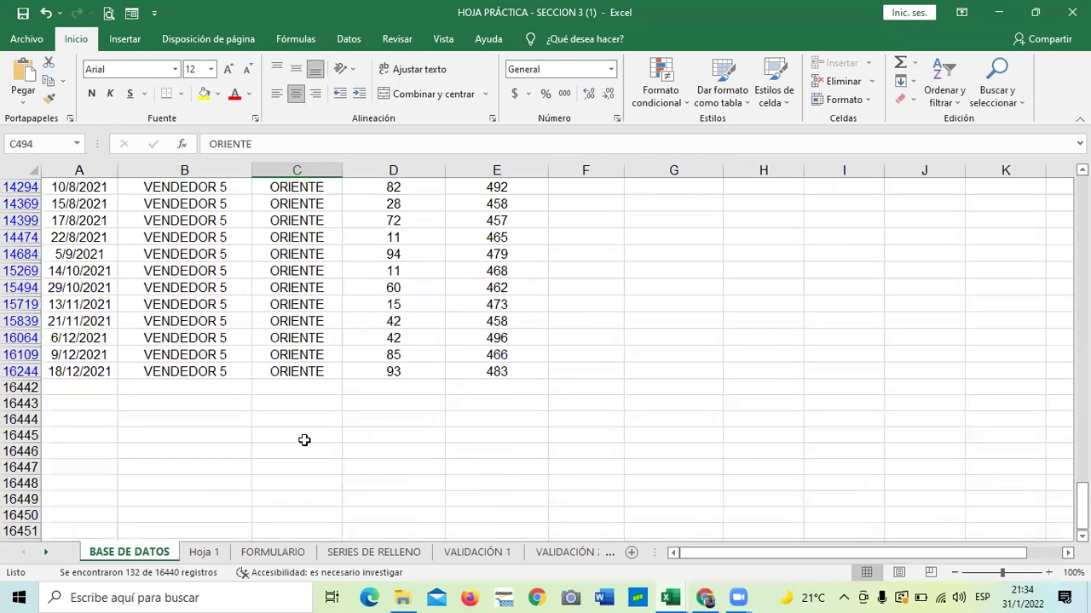
click(495, 378)
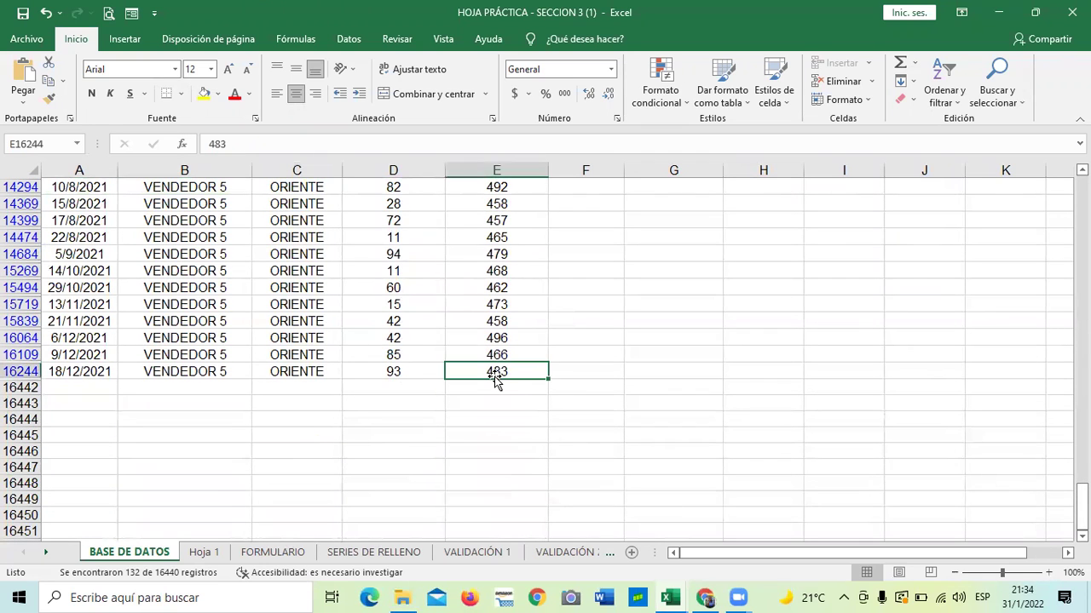
key(ctrl+Up)
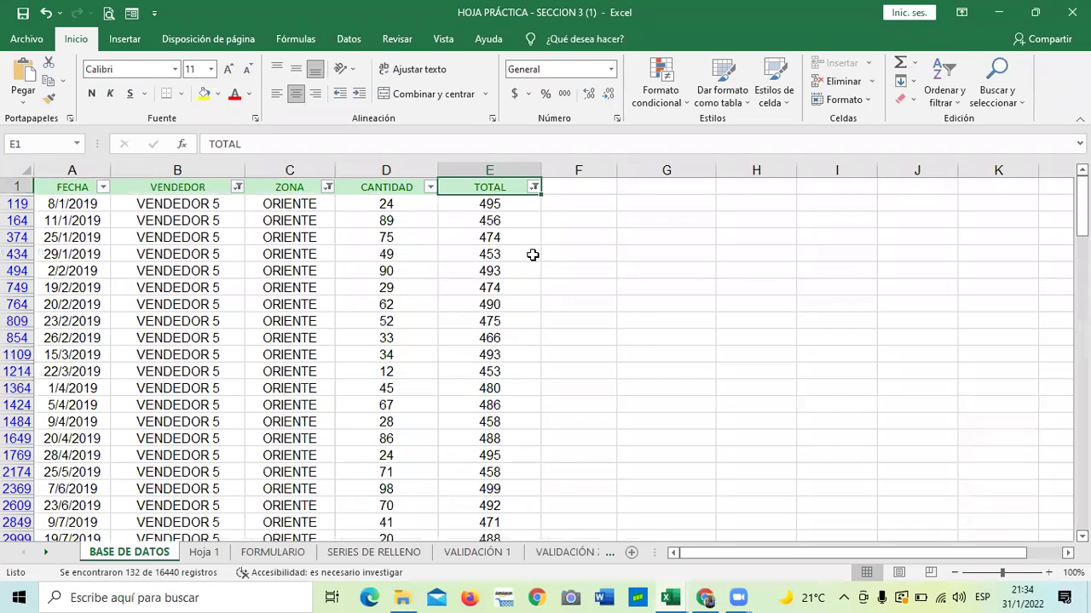
- Remove the TOTAL filter by reselecting all its values and check the end of the remaining records
click(532, 187)
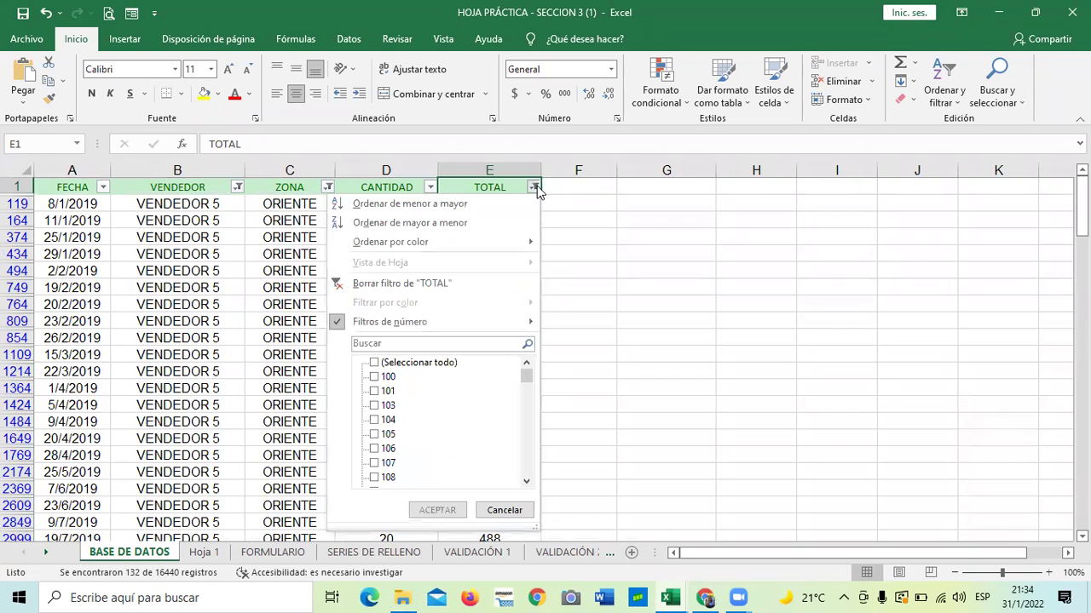
click(373, 363)
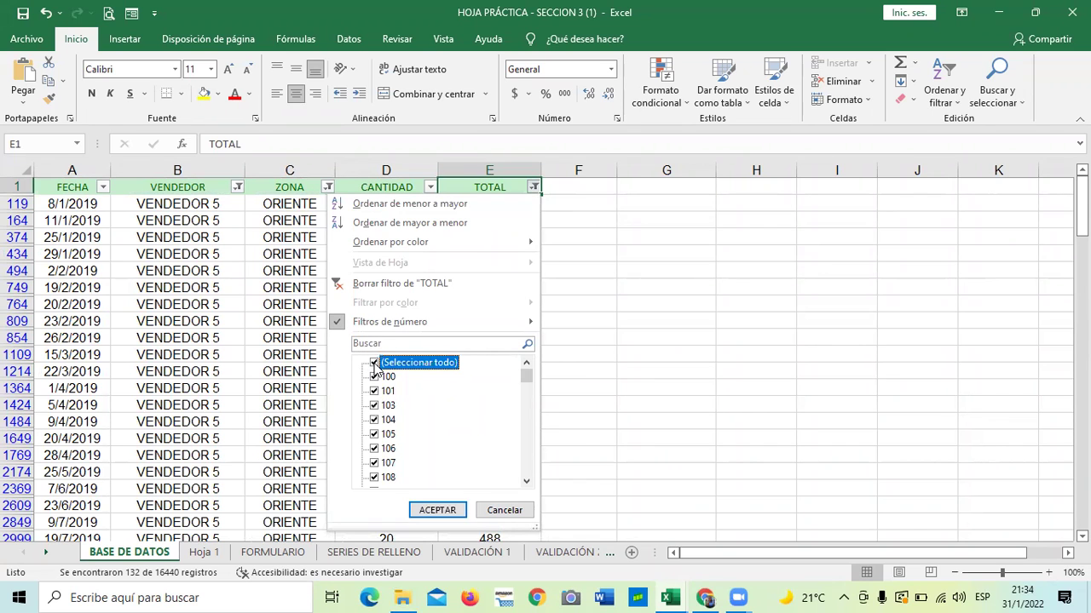
click(454, 511)
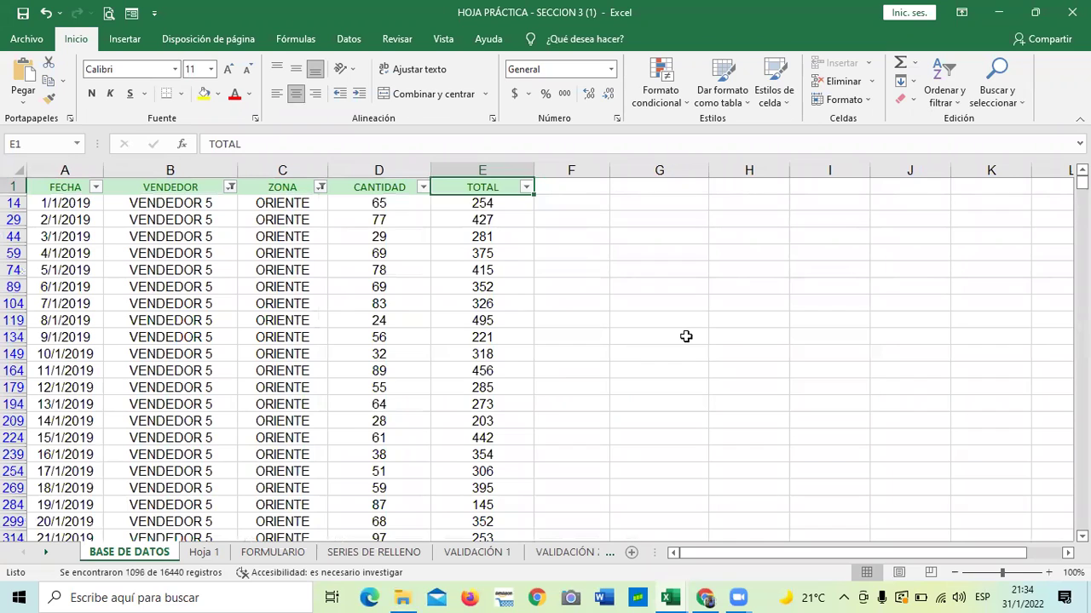
key(Down)
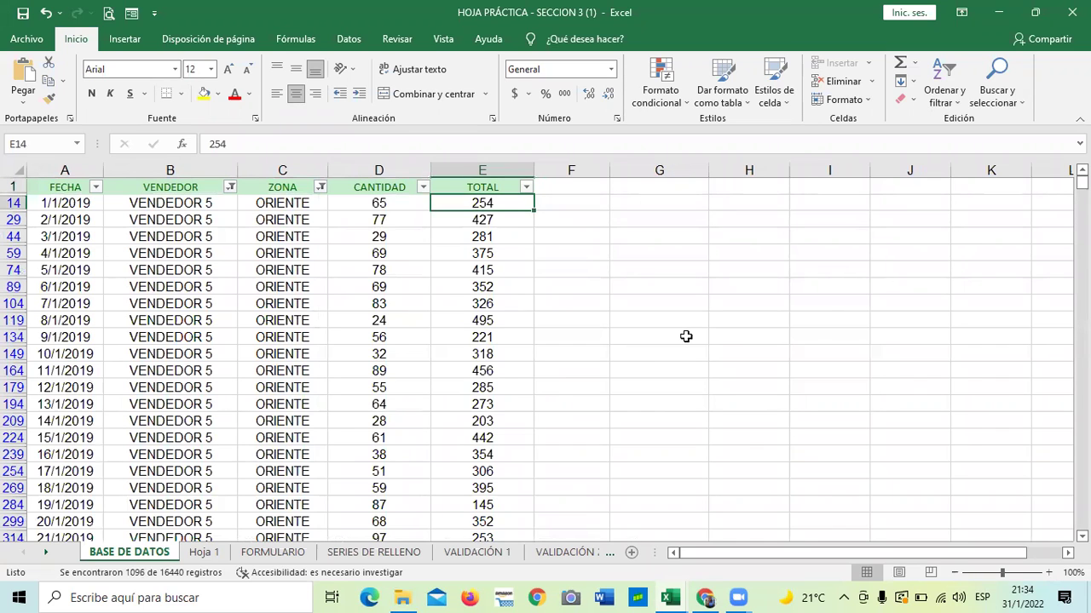
key(ctrl+Down)
key(ctrl+Down)
key(Up)
key(ctrl+Up)
key(ctrl+Up)
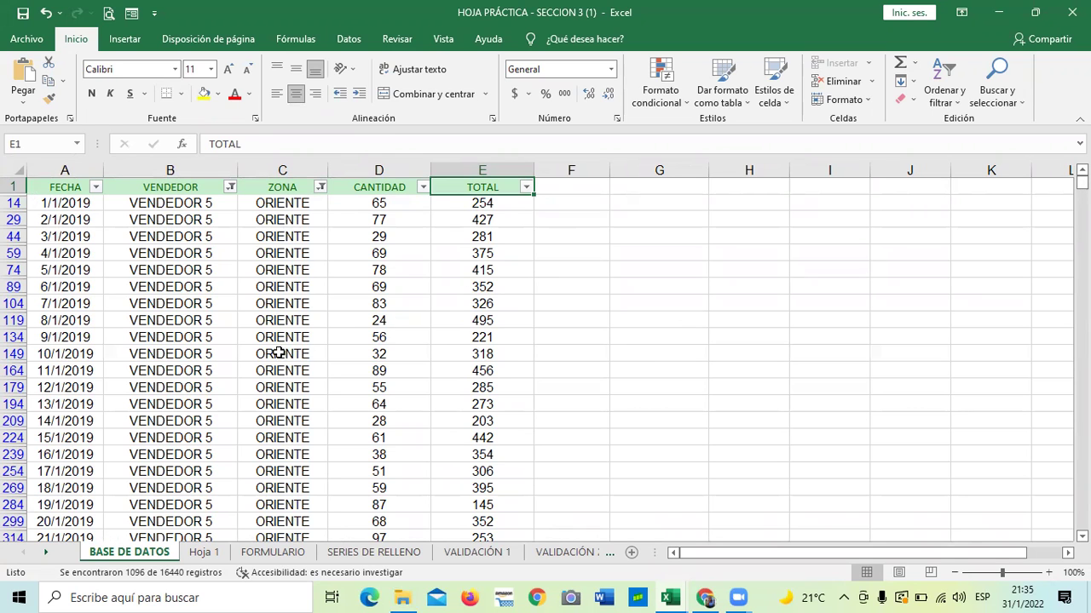
scroll(282, 335, down, 1)
scroll(282, 334, up, 1)
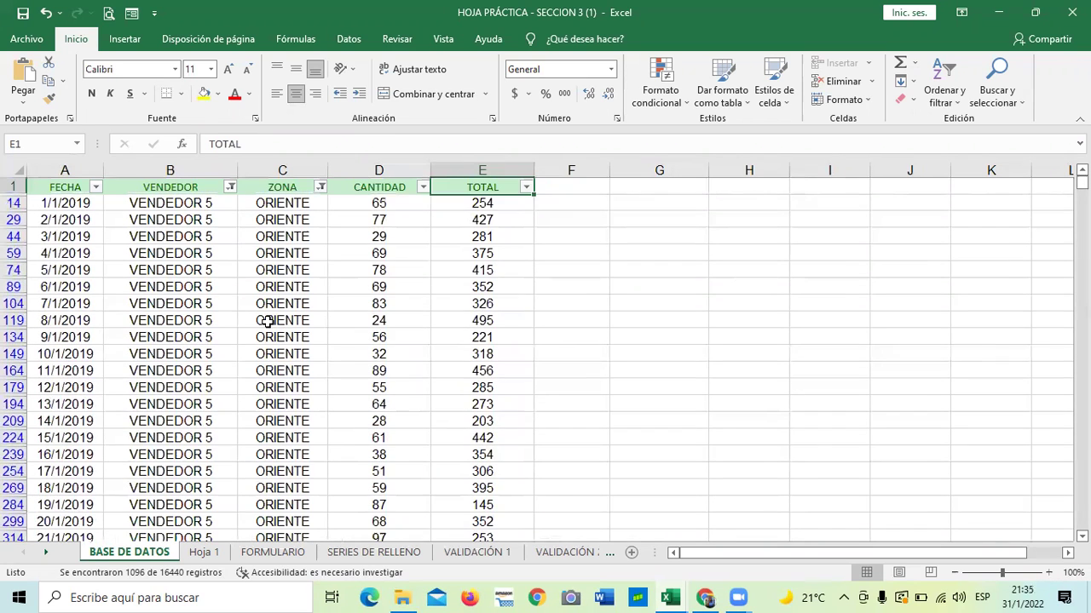
- Show every seller again by reselecting all values in the VENDEDOR filter
click(229, 188)
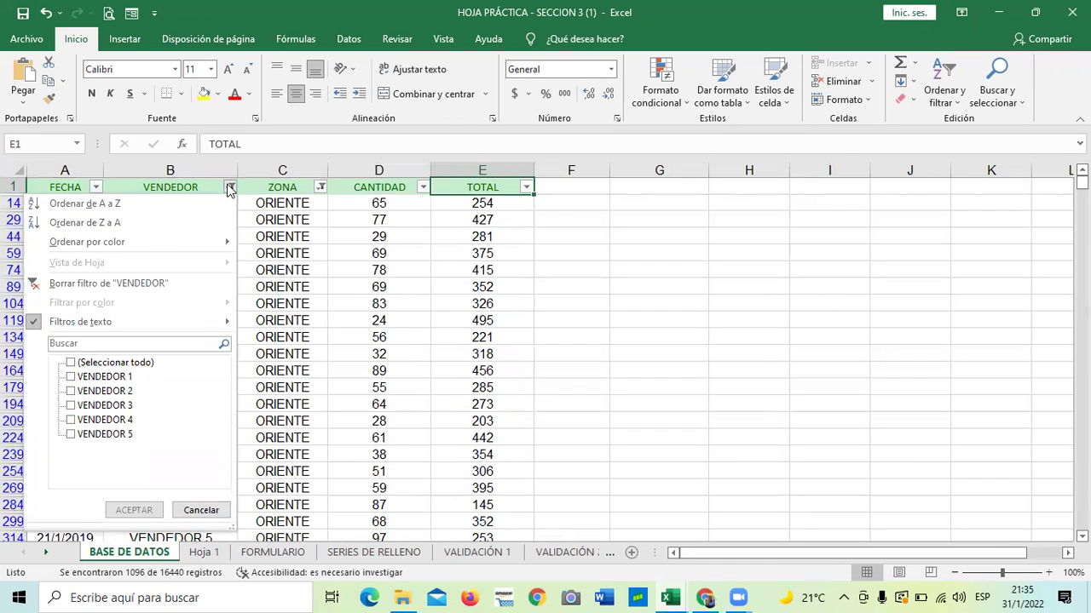
click(132, 365)
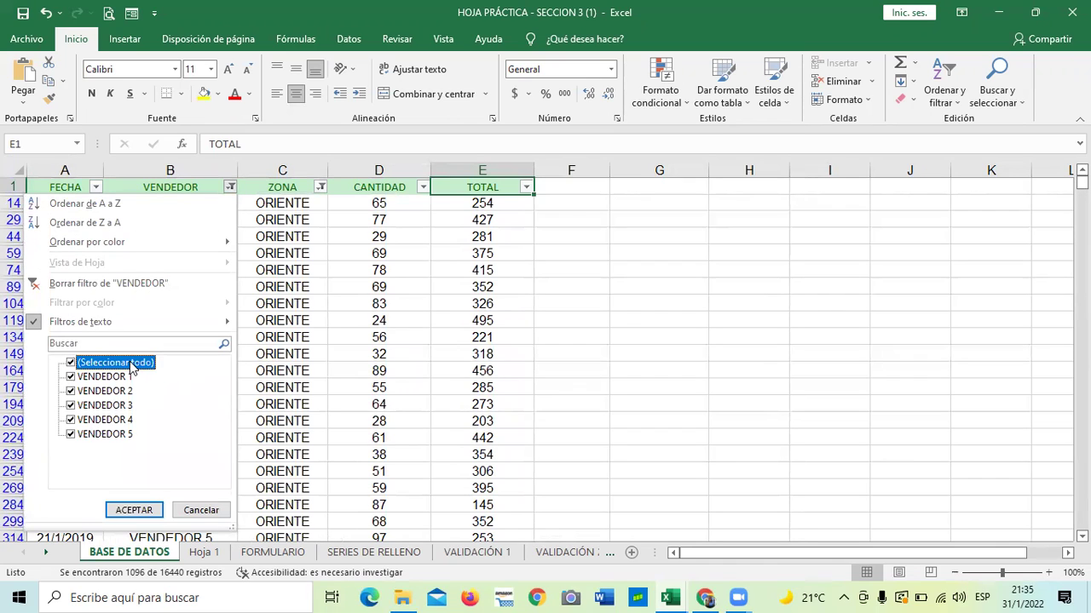
click(134, 510)
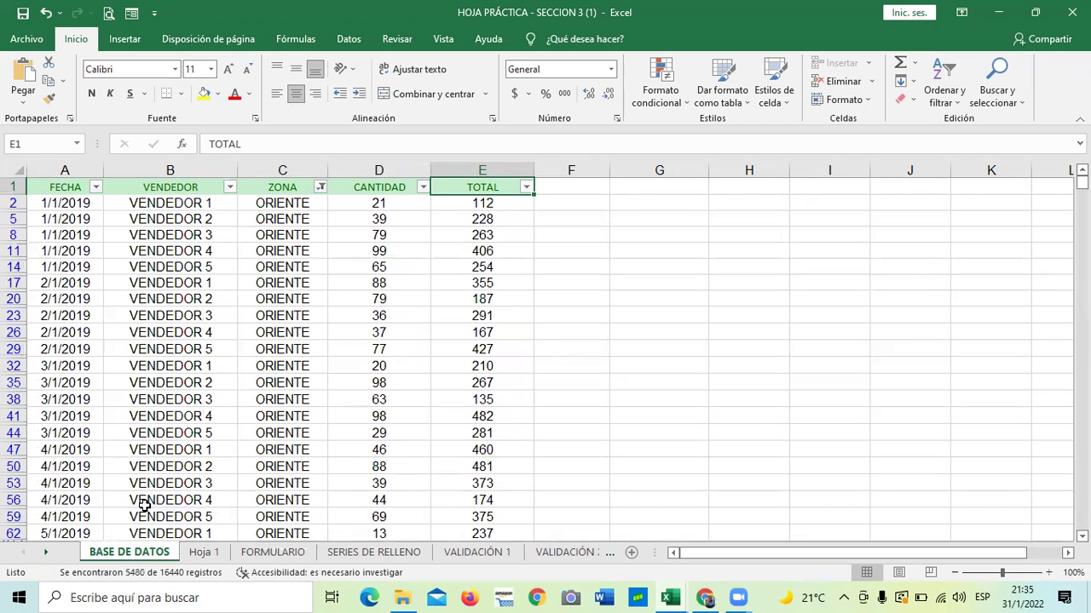
click(852, 334)
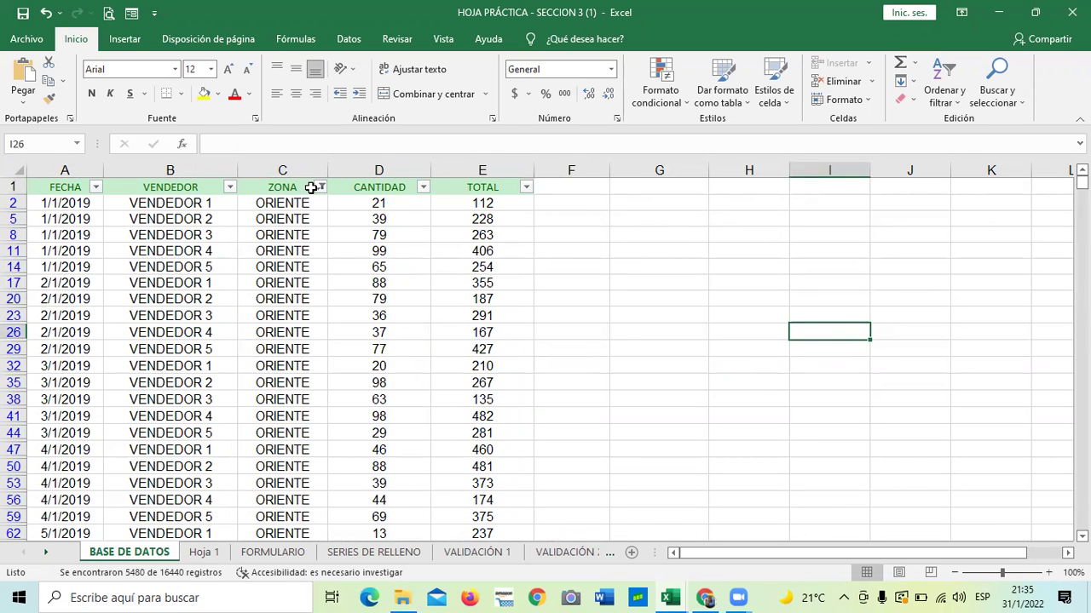
- Show every zone again by reselecting all values in the ZONA filter
click(321, 186)
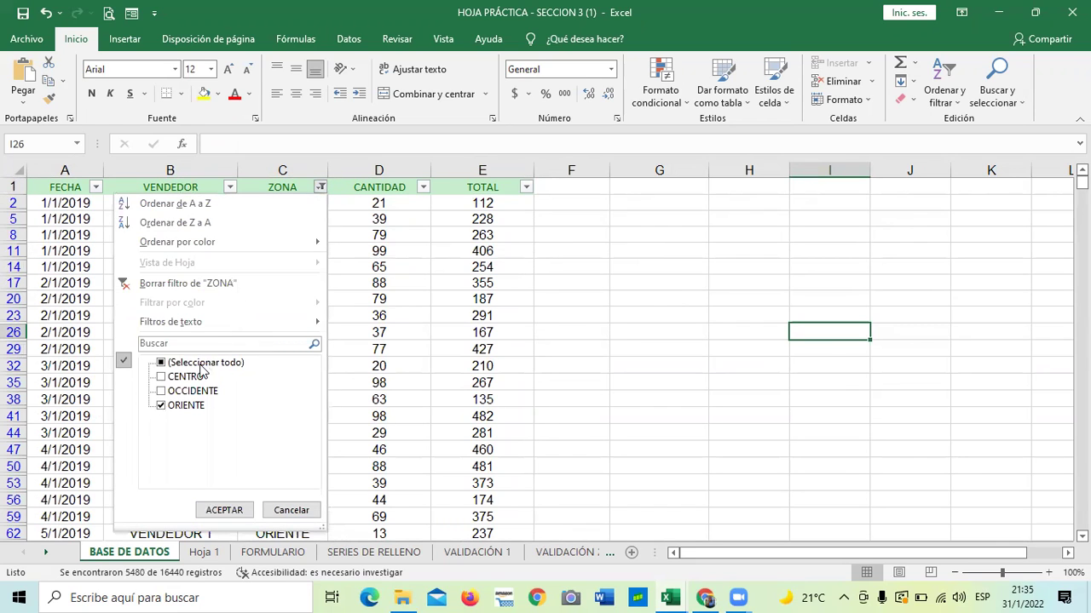
click(161, 362)
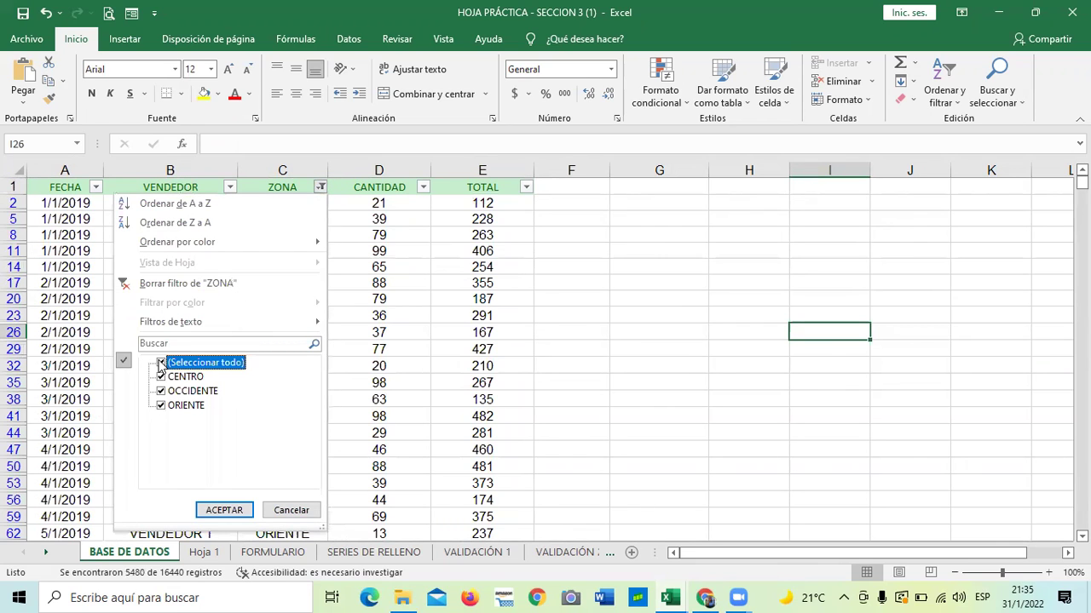
click(230, 509)
click(554, 368)
click(332, 216)
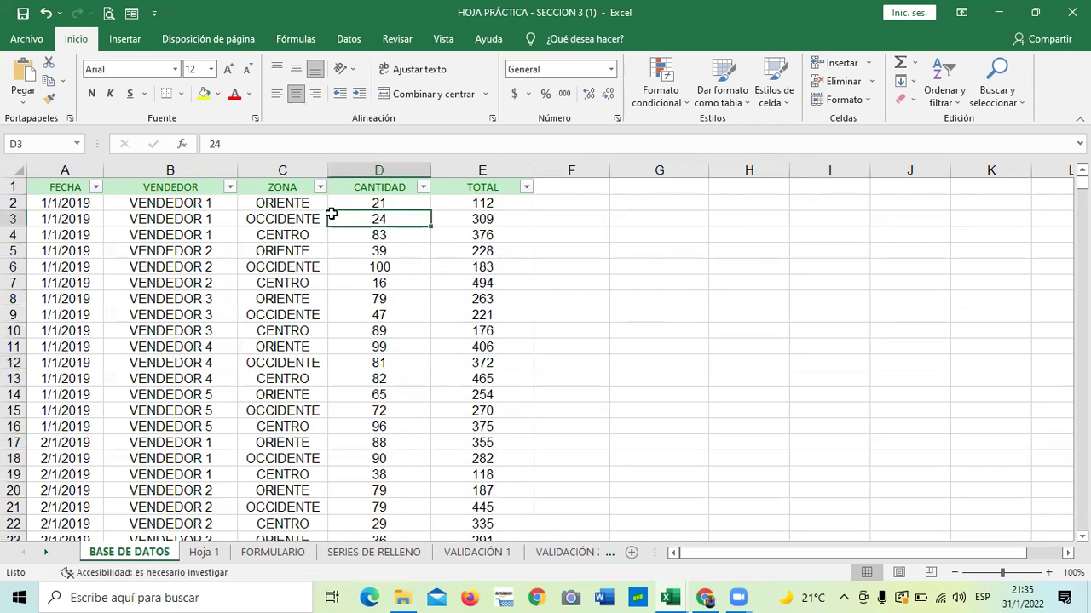
- Examine the unfiltered sales records down to the last row and return to the header row
scroll(334, 281, down, 17)
scroll(337, 303, down, 10)
click(268, 225)
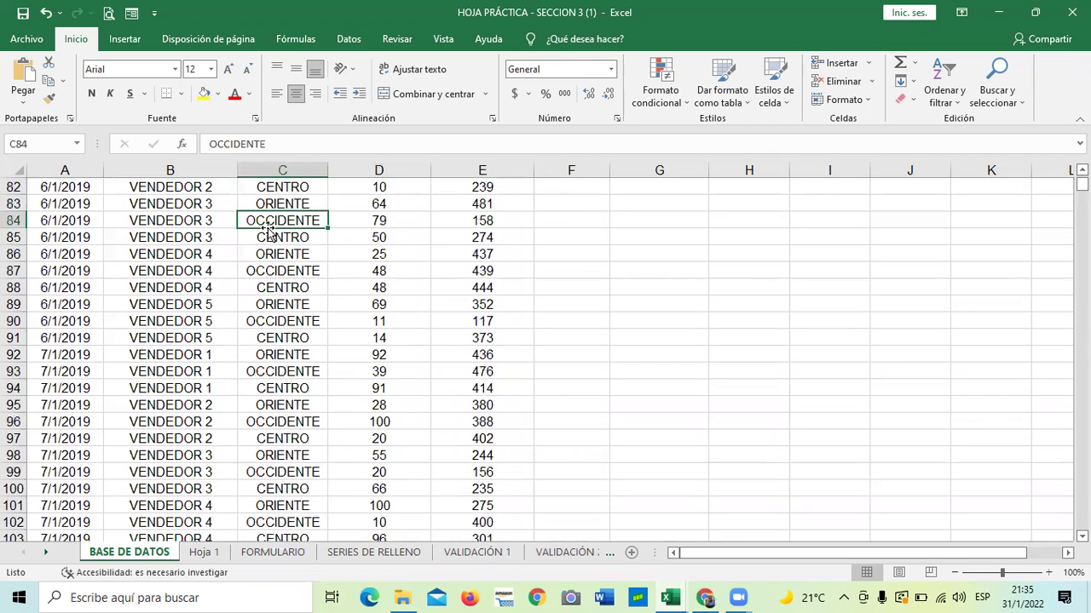
key(ctrl+Down)
key(ctrl+Down)
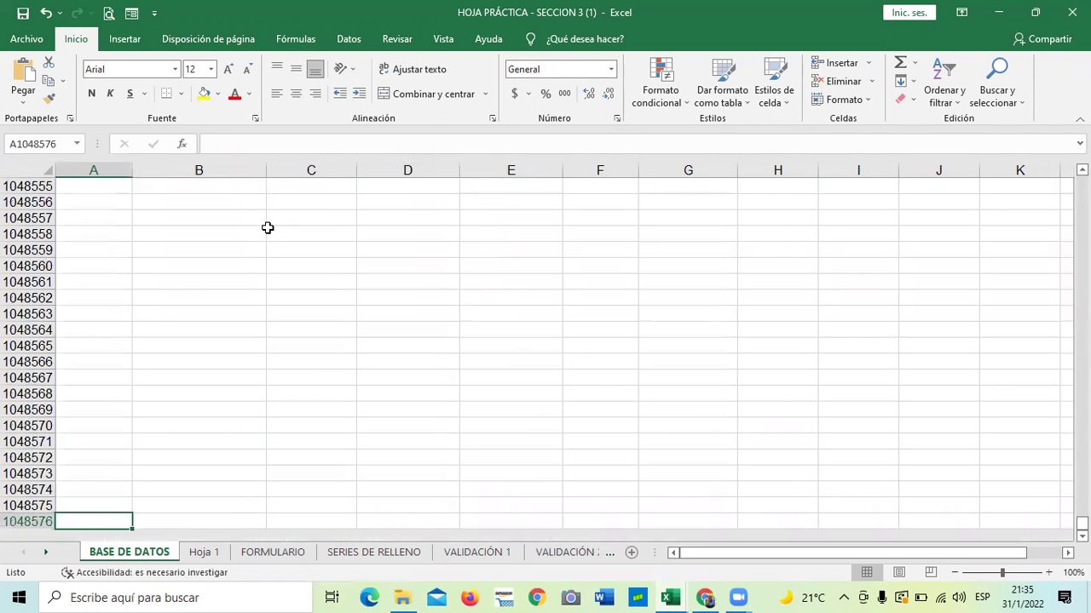
key(ctrl+Up)
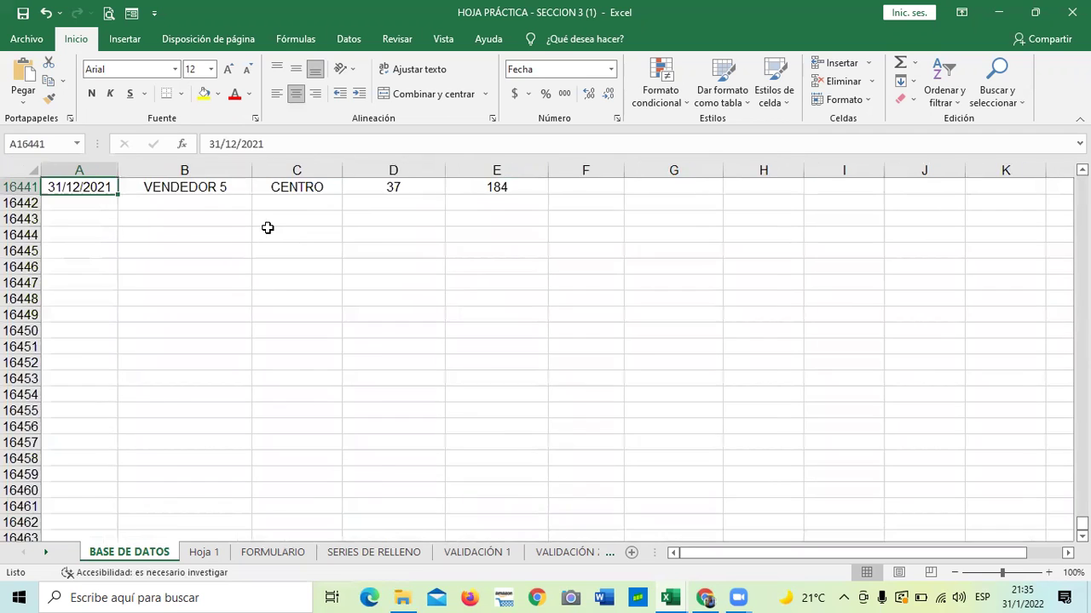
key(ctrl+Home)
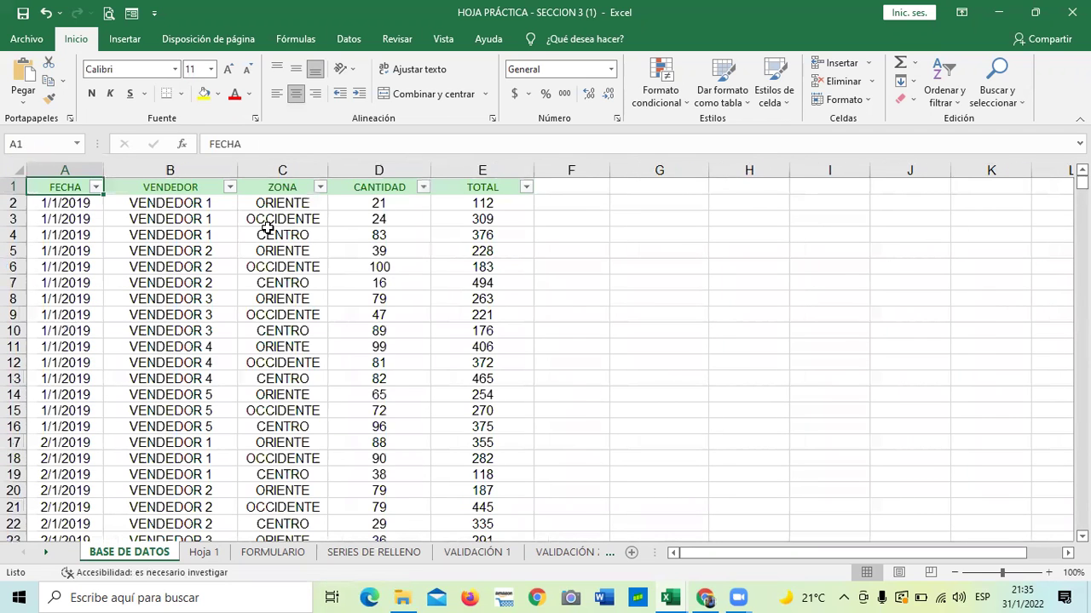
scroll(222, 393, down, 6)
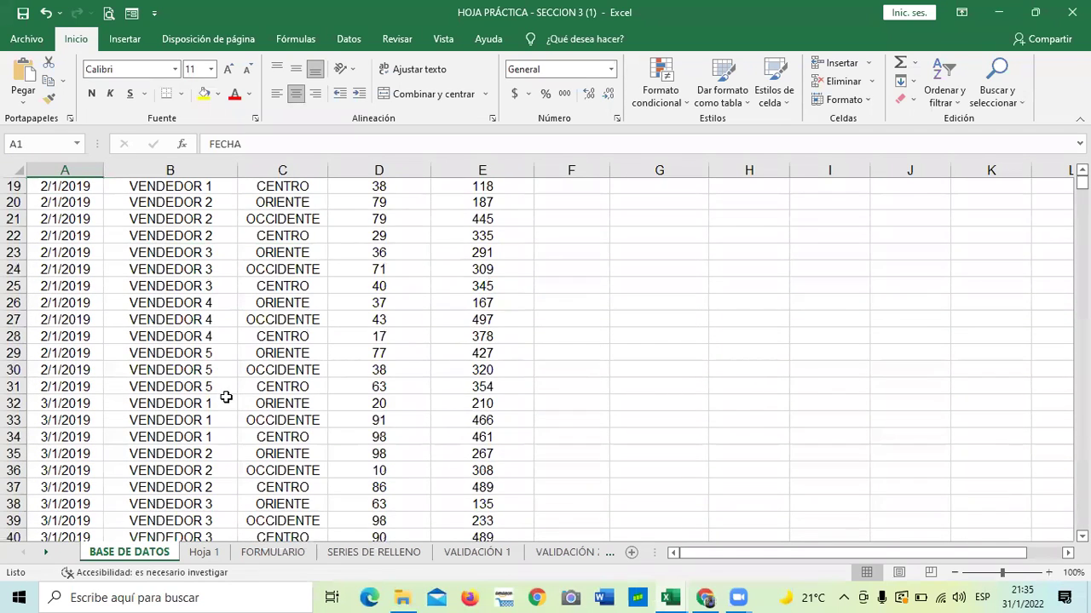
scroll(134, 382, up, 6)
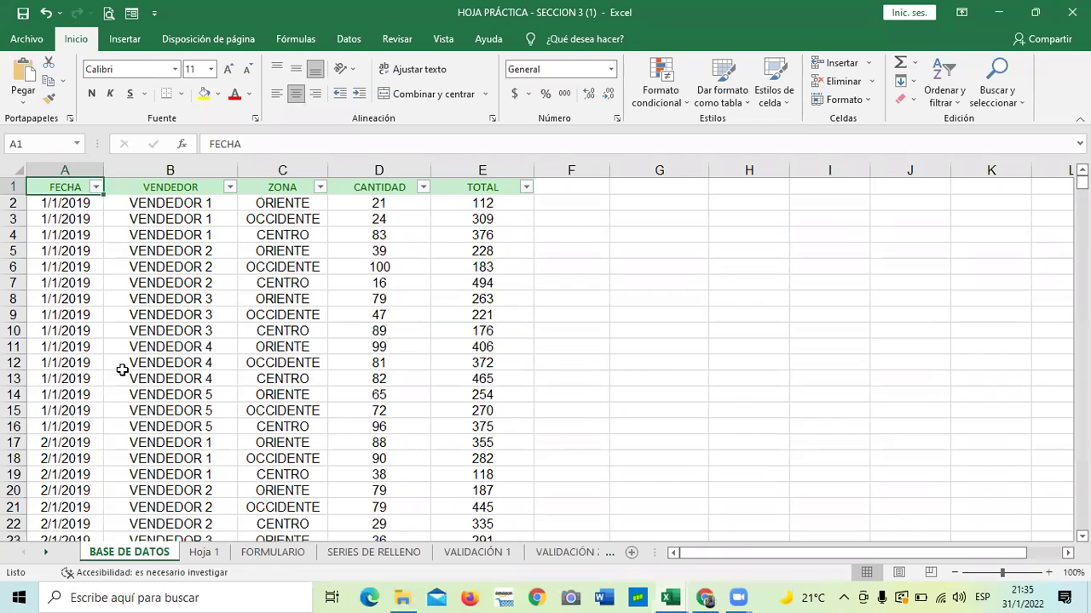
- Expand 2021 and its month enero in the FECHA filter to examine the date levels, and leave without filtering
click(96, 188)
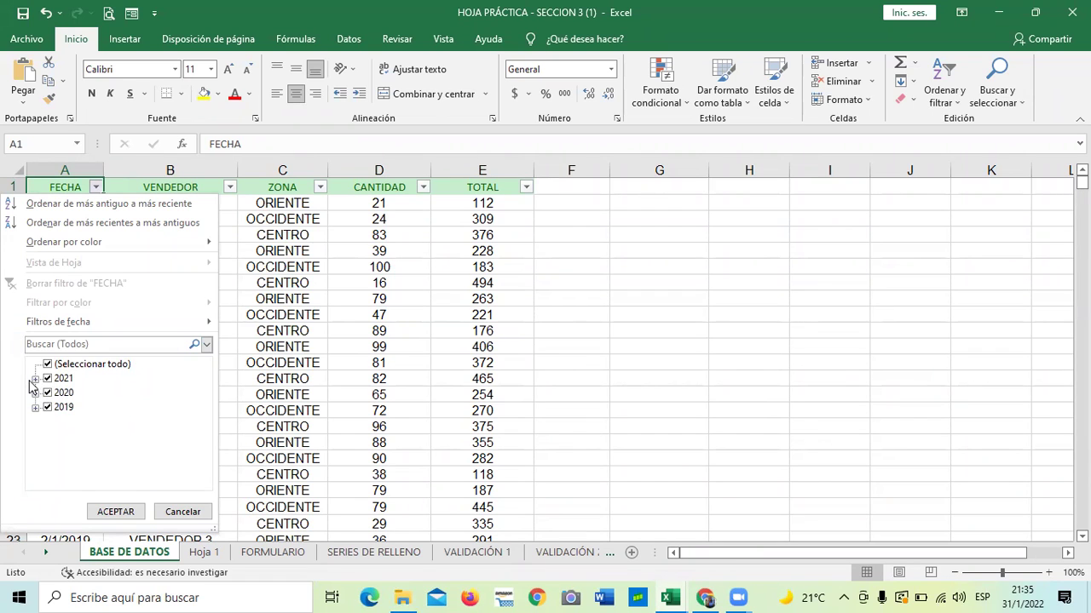
click(36, 380)
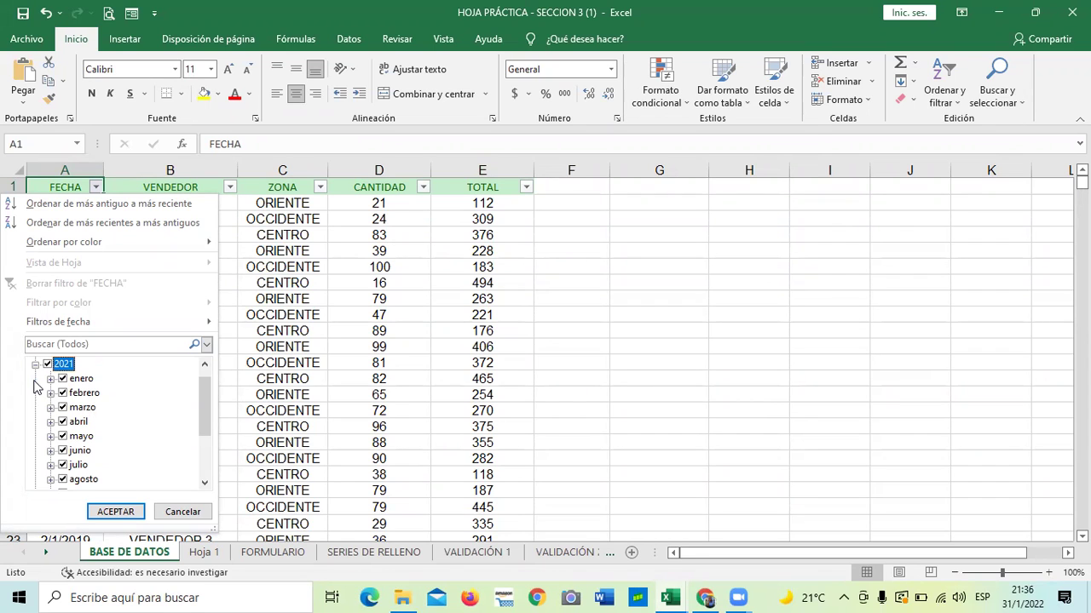
click(50, 380)
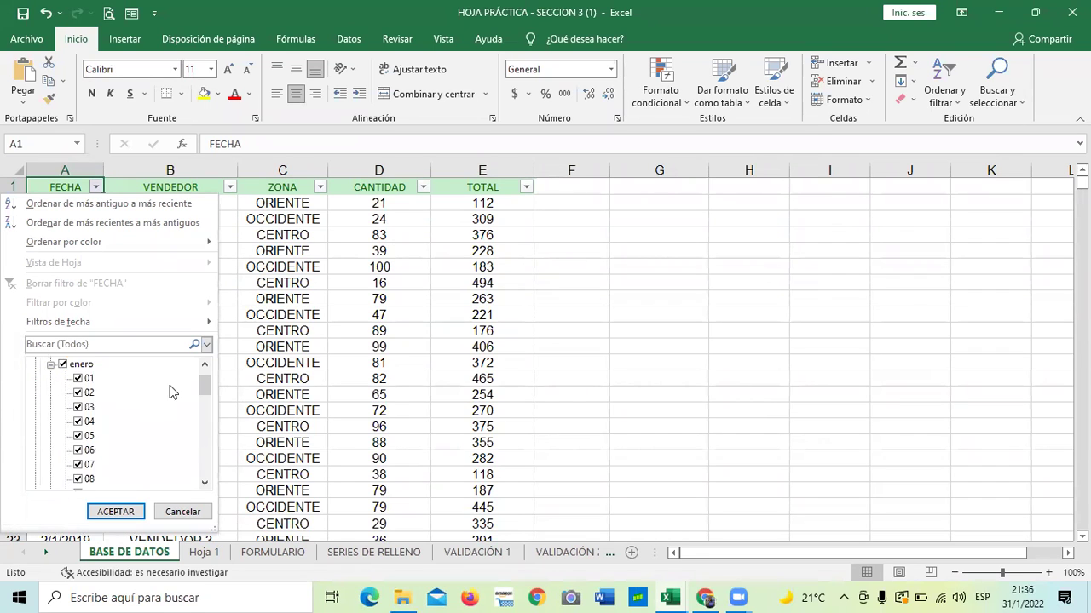
drag(204, 386, 207, 348)
click(179, 512)
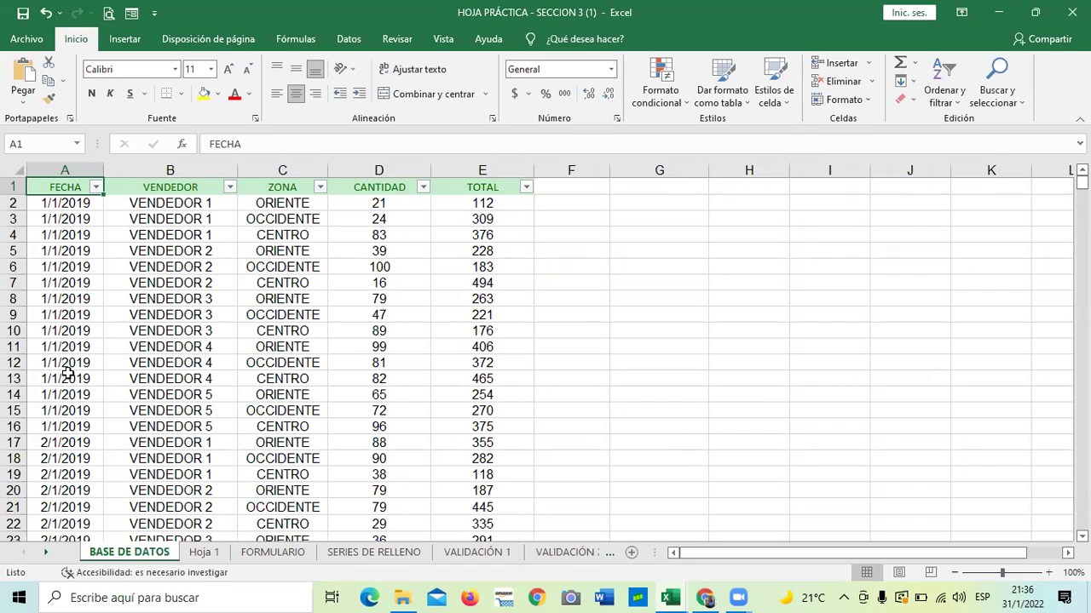
- Filter the FECHA column to only the 2020 records, look through the filtered rows and return to the header row
click(96, 187)
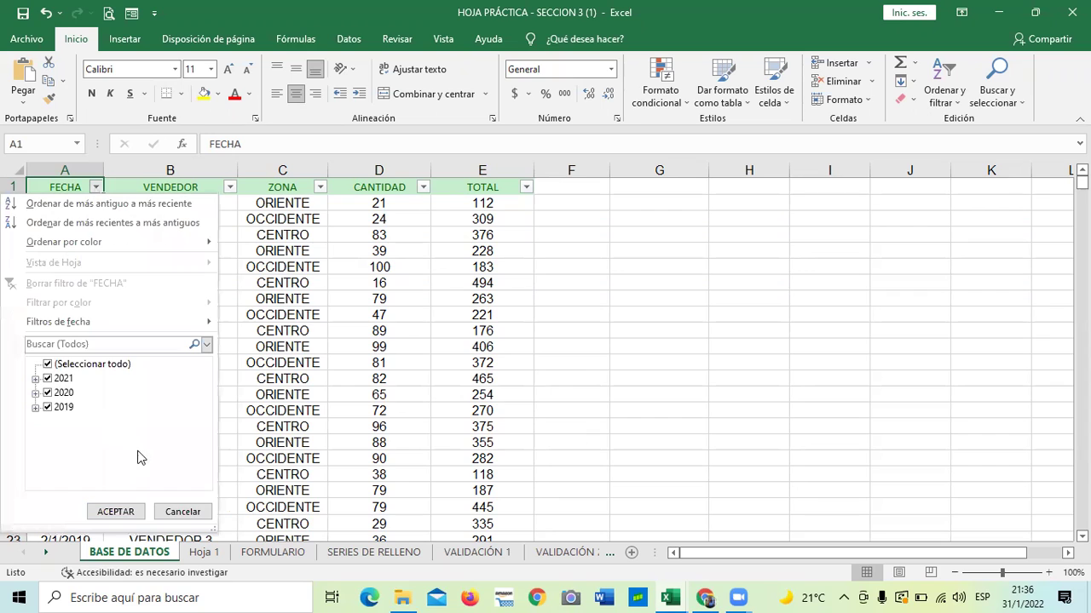
click(49, 364)
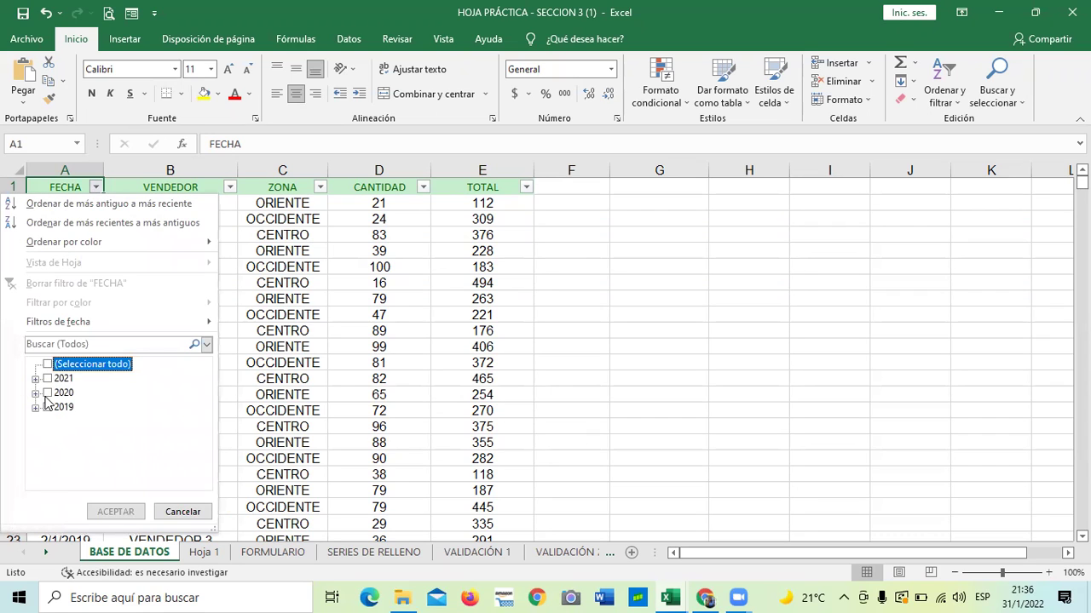
click(48, 393)
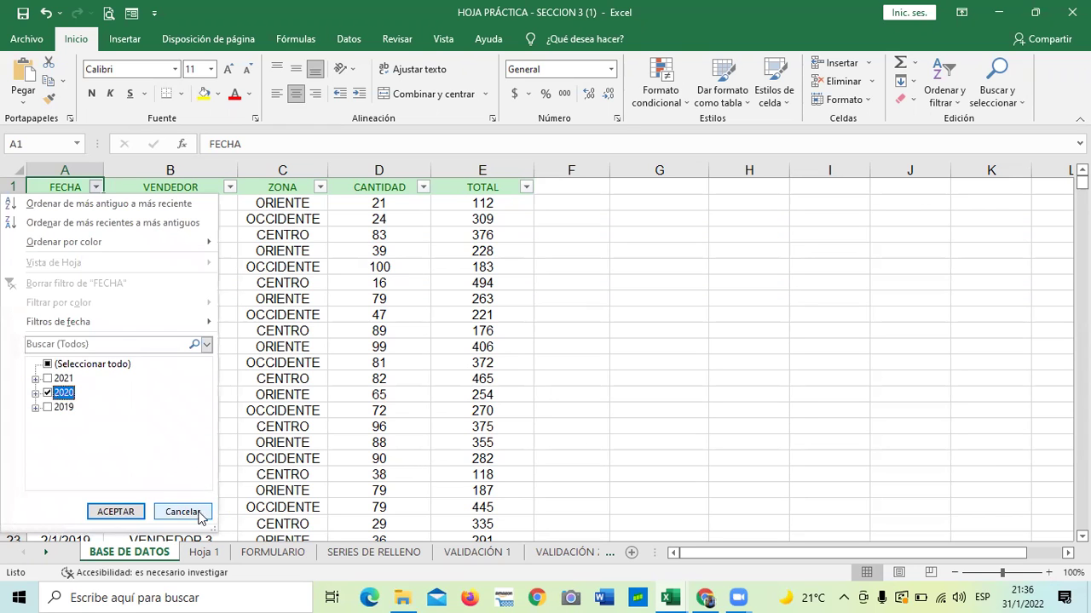
click(125, 512)
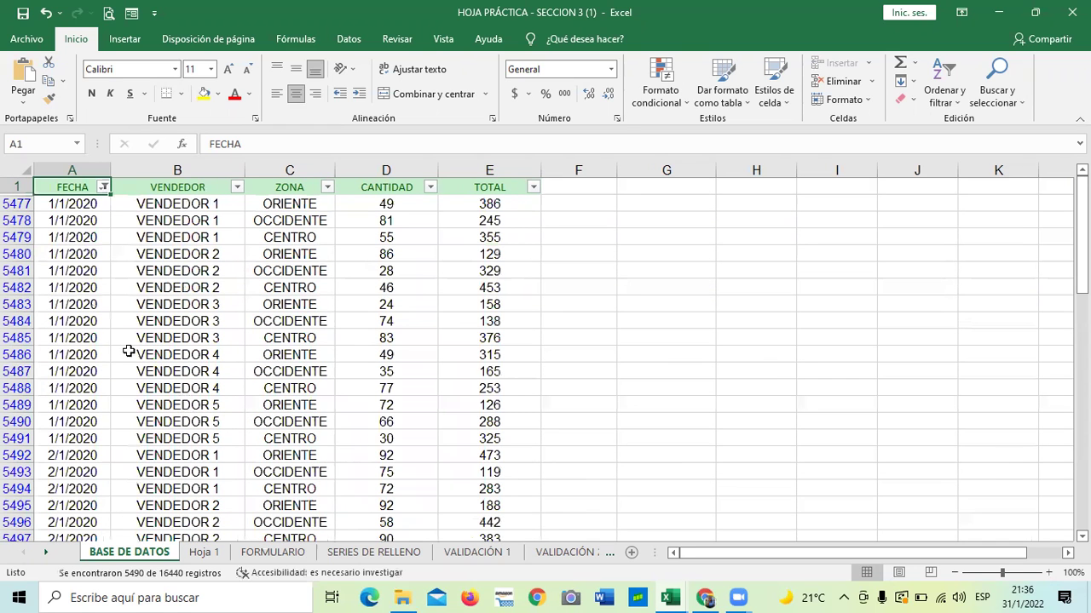
scroll(130, 421, down, 10)
scroll(130, 443, down, 20)
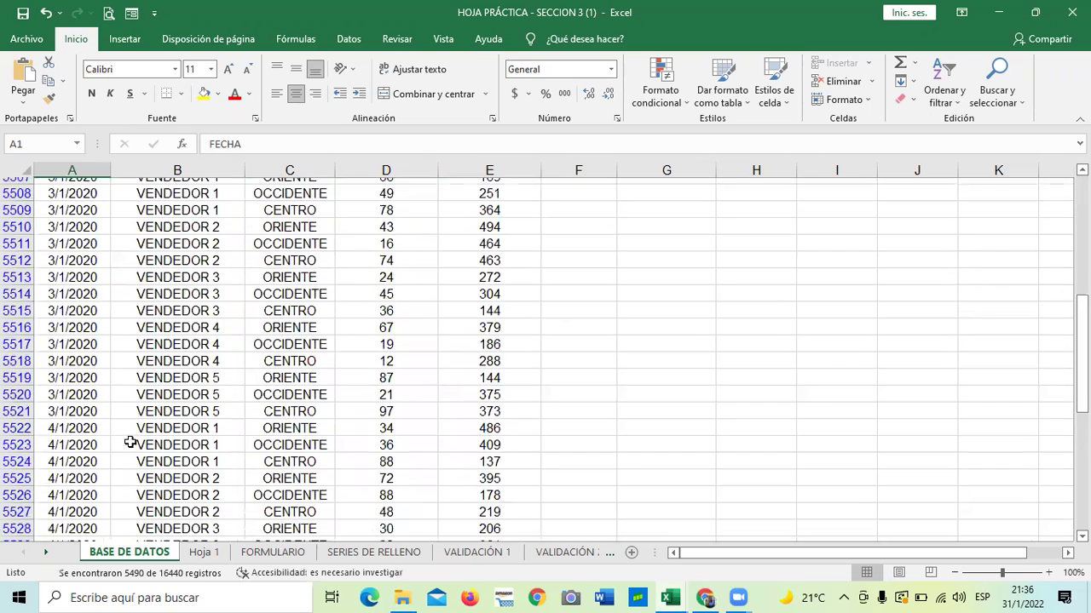
scroll(121, 448, down, 20)
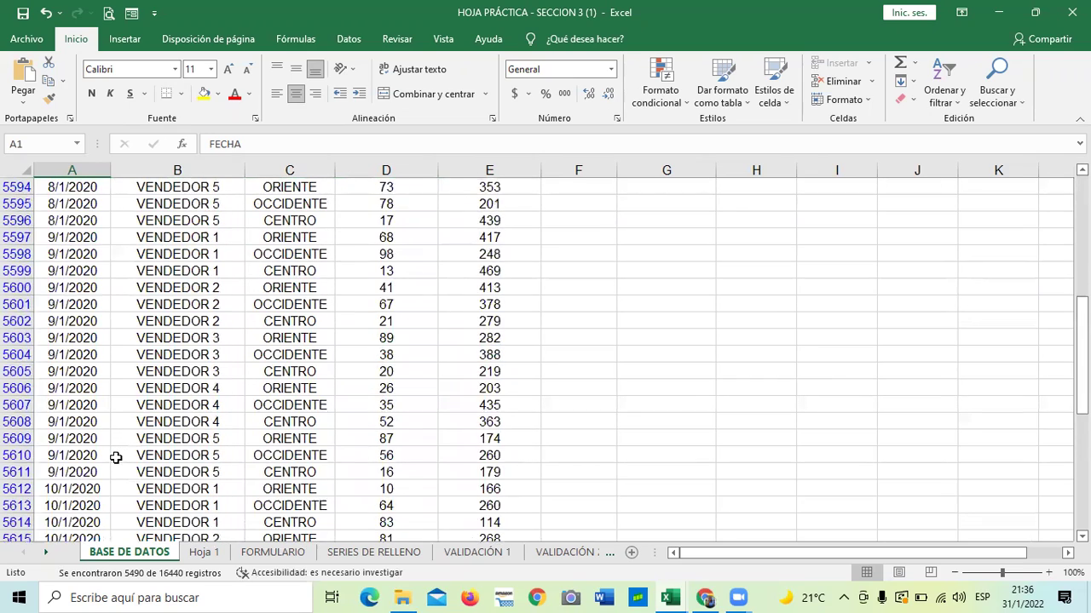
scroll(104, 482, down, 12)
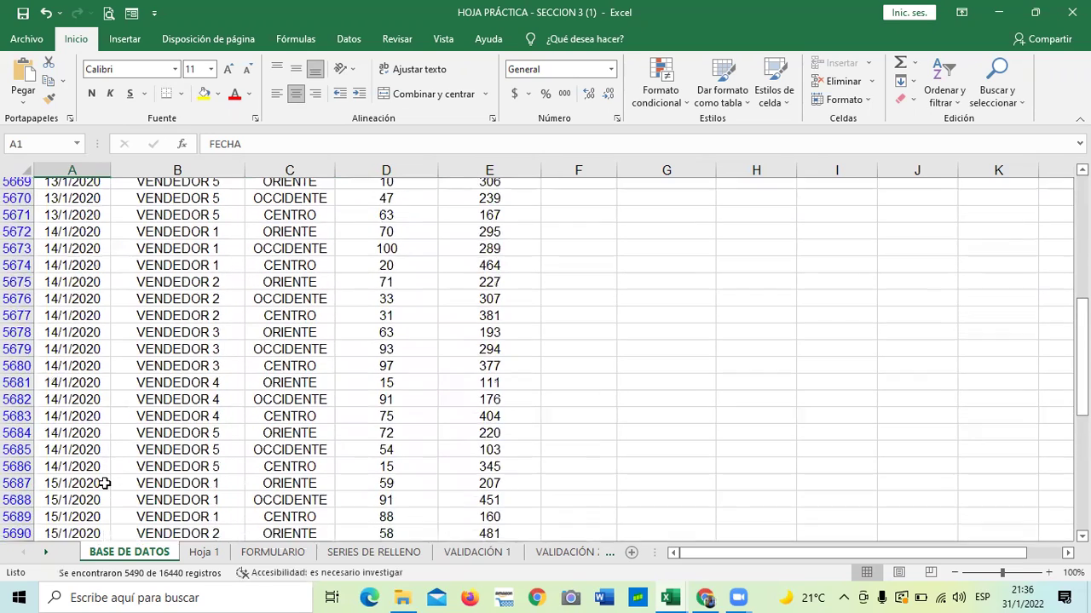
drag(1081, 374, 145, 223)
- Expand 2020 in the FECHA filter and exclude the months enero, febrero and marzo
click(103, 187)
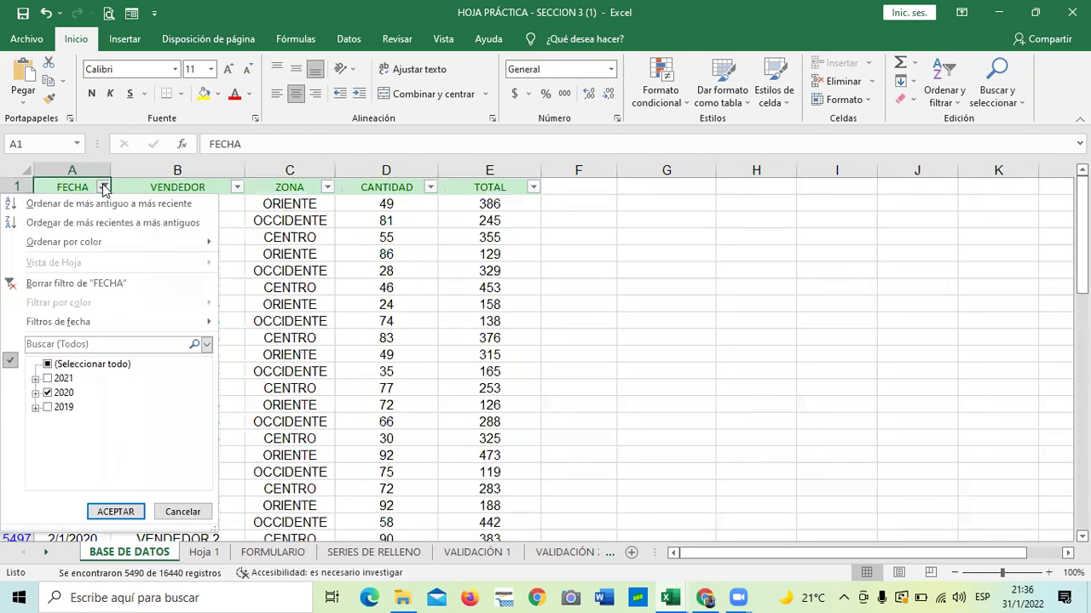
click(35, 393)
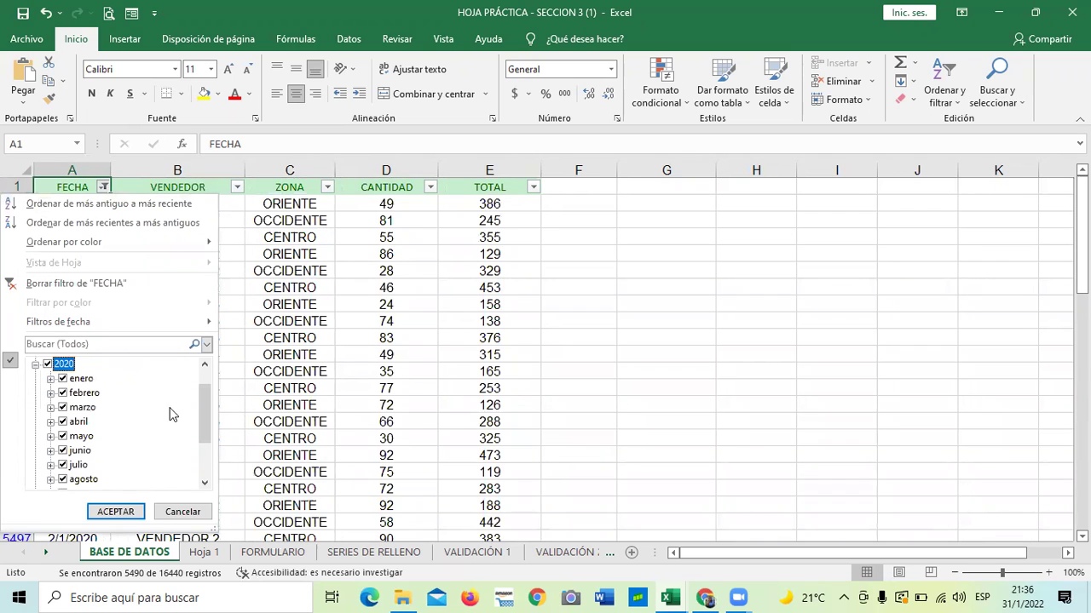
click(200, 470)
drag(203, 464, 205, 385)
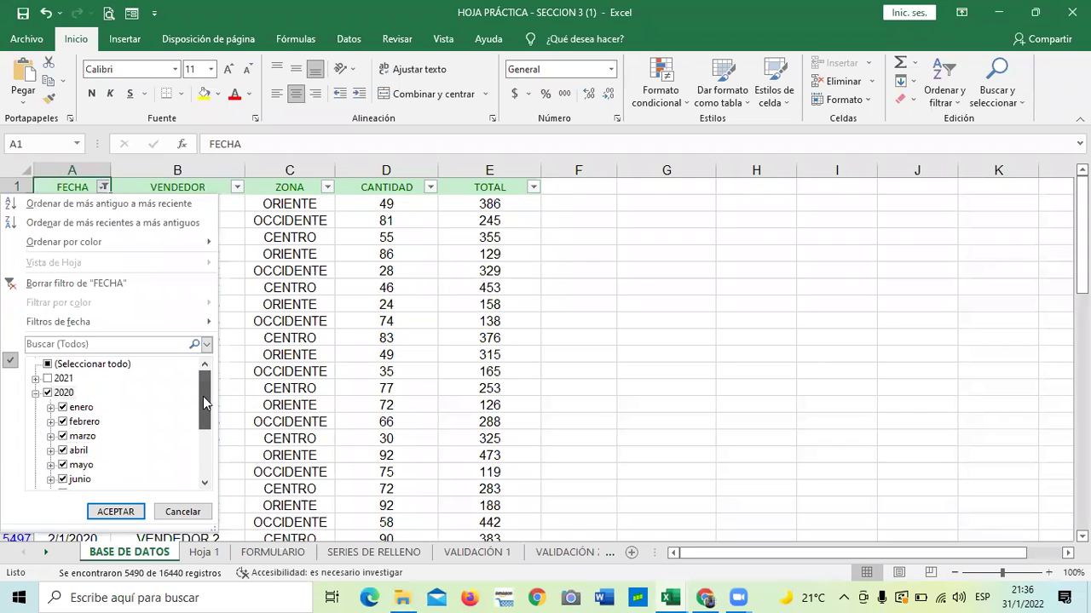
click(63, 407)
click(62, 421)
click(62, 436)
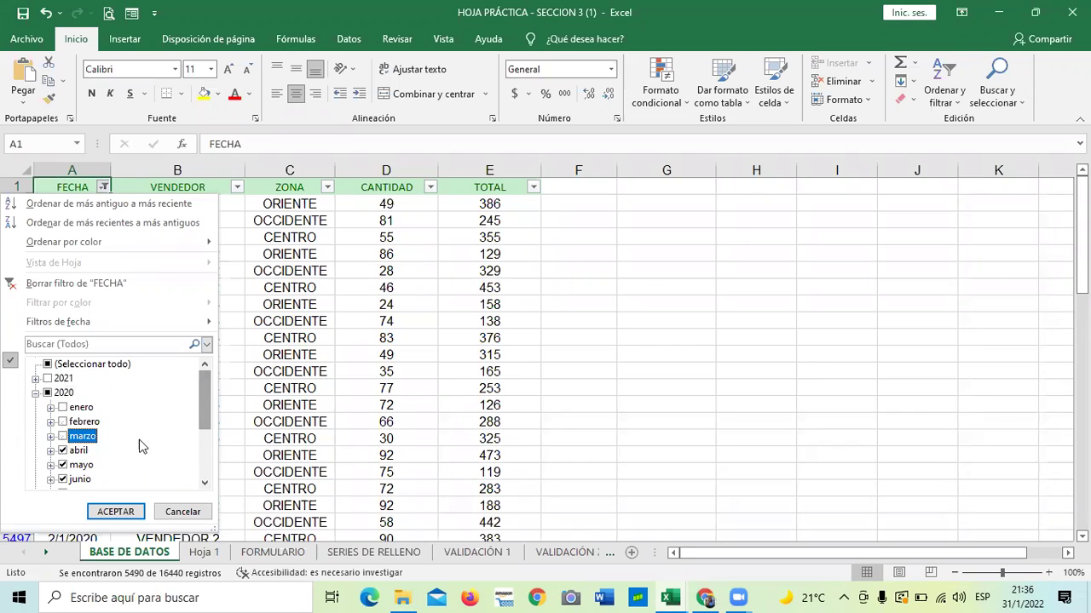
- Exclude abril through septiembre of 2020 as well and apply the FECHA filter with only octubre, noviembre and diciembre
drag(199, 401, 200, 425)
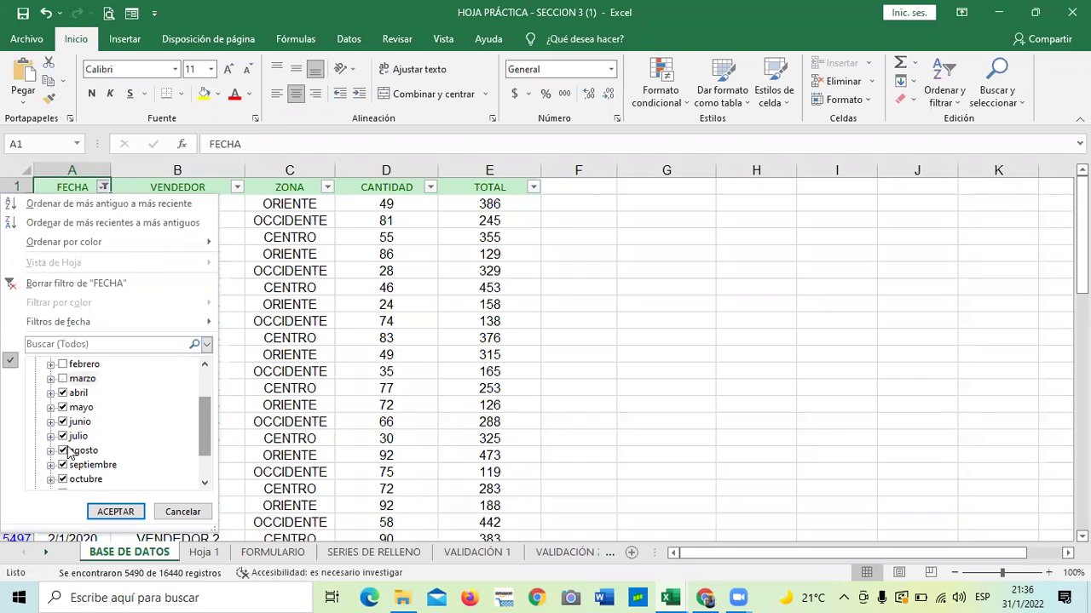
click(62, 393)
click(62, 408)
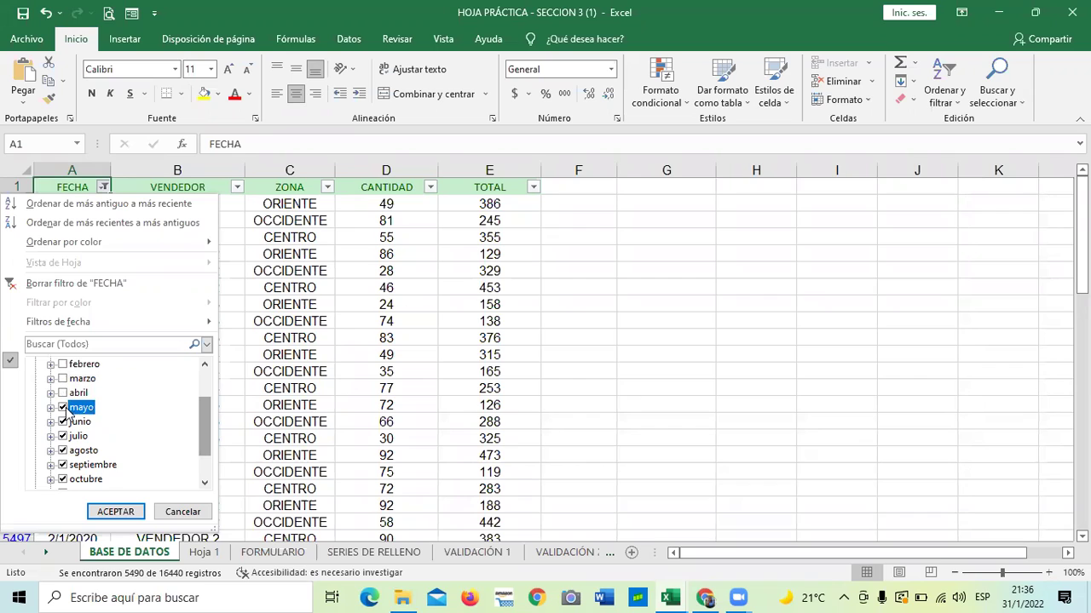
click(62, 421)
click(62, 436)
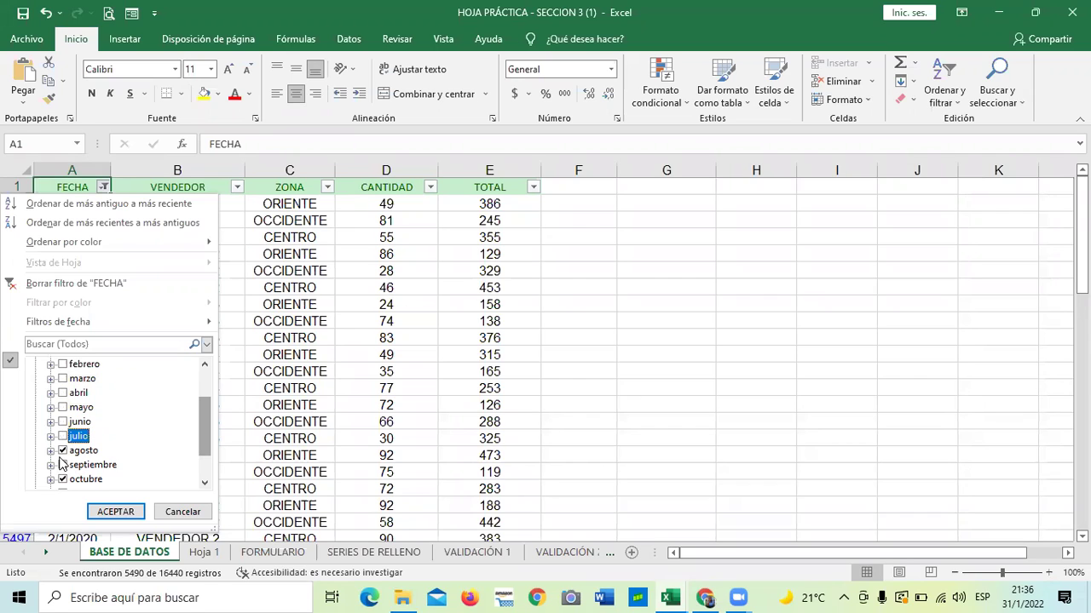
click(62, 451)
drag(199, 425, 200, 438)
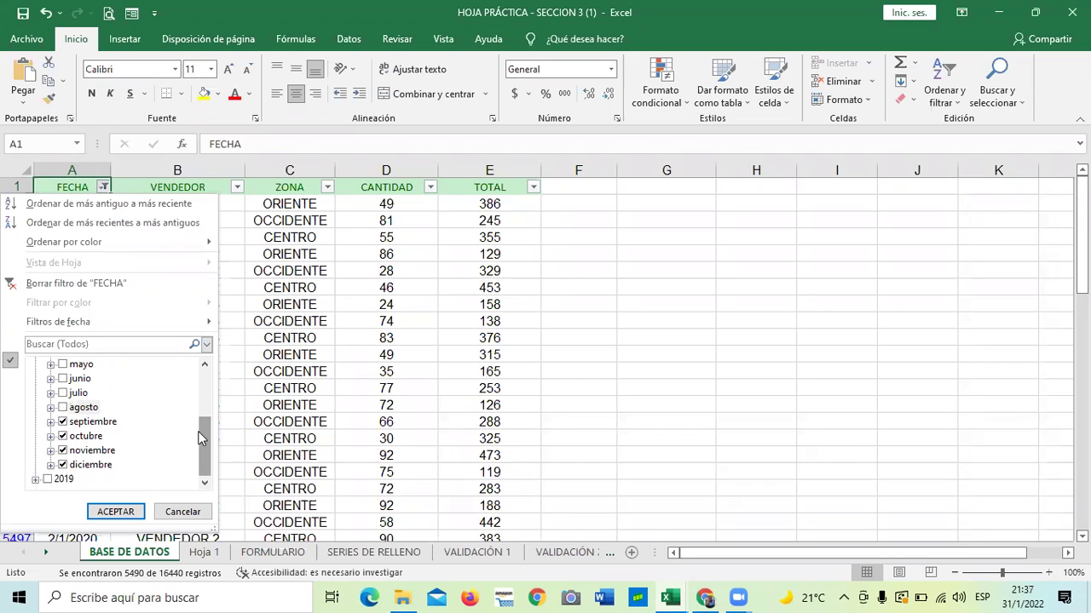
click(62, 421)
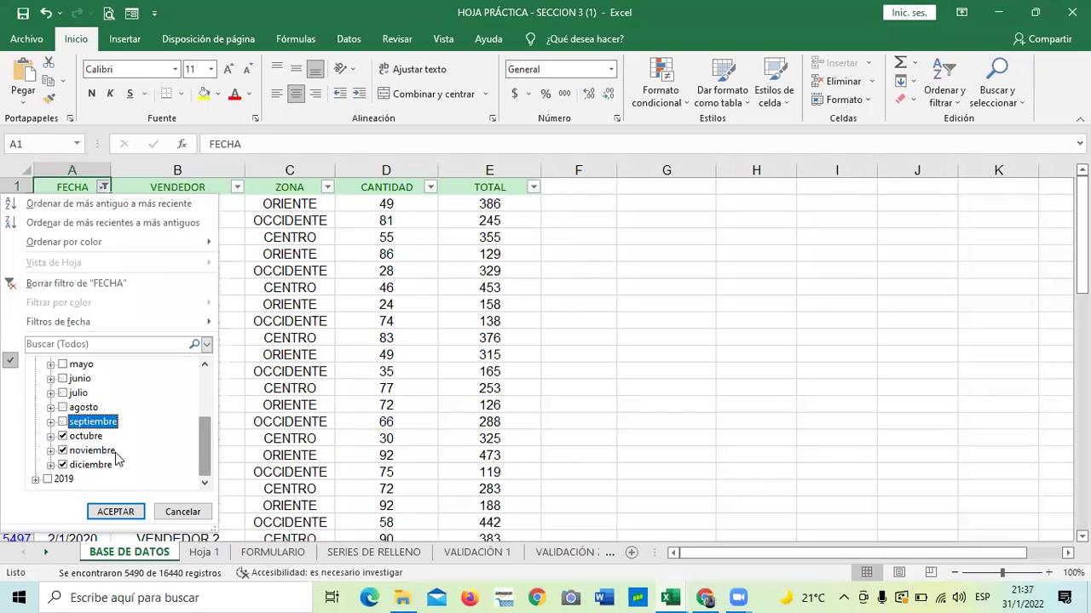
click(116, 512)
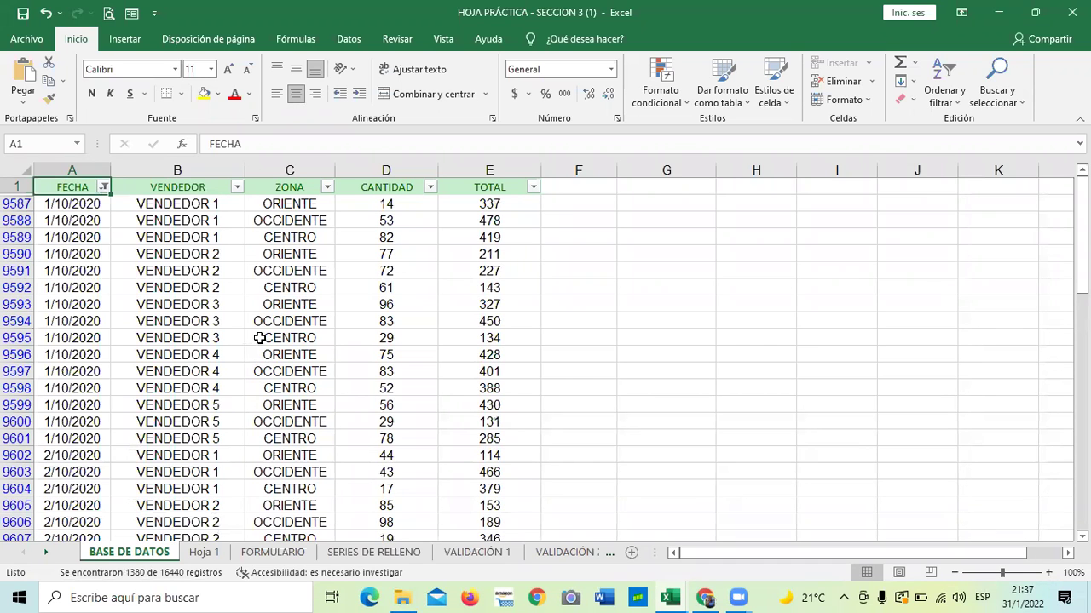
- Examine the FECHA values of the filtered records in BASE DE DATOS, from the first visible row to the last
scroll(259, 338, down, 14)
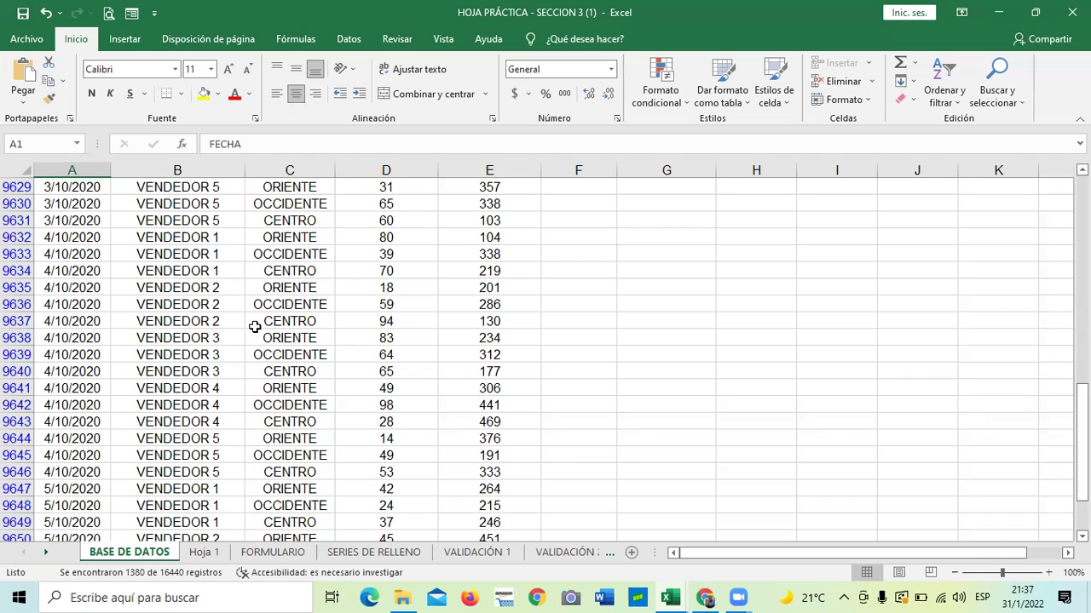
scroll(254, 327, up, 13)
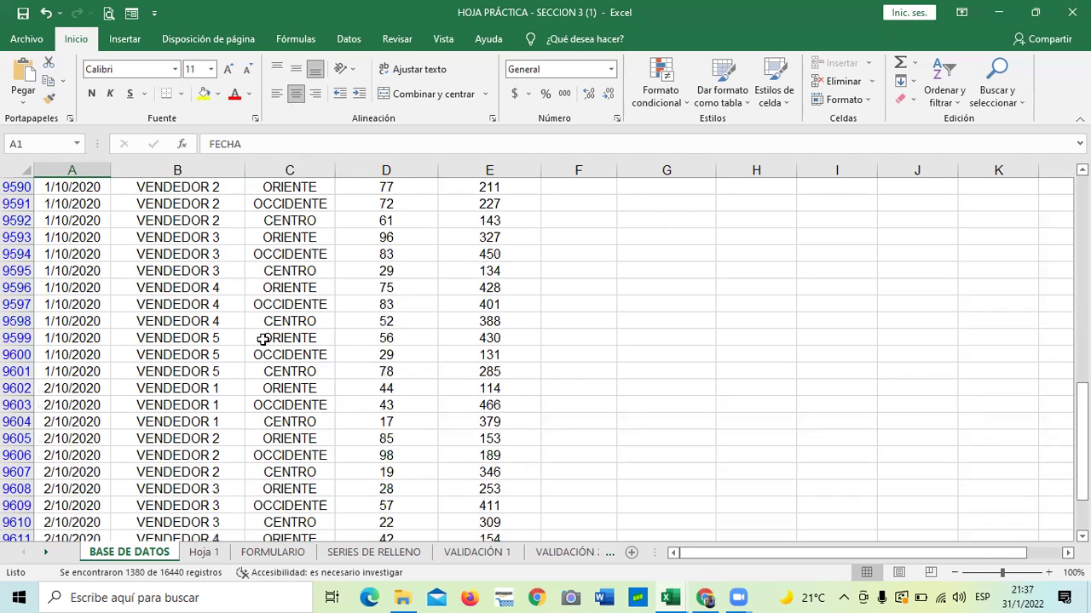
scroll(264, 338, up, 2)
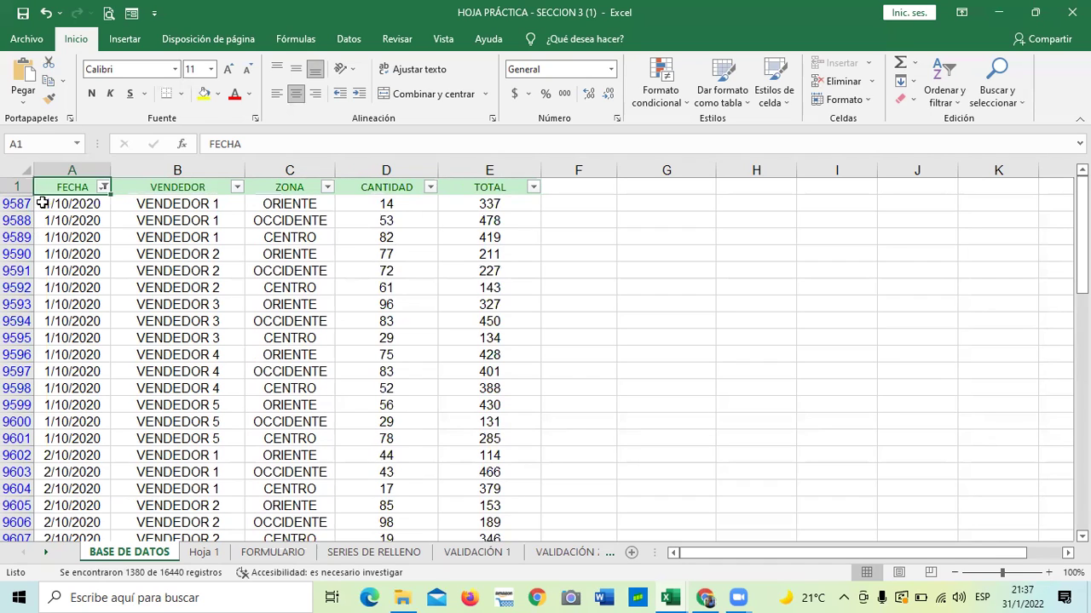
scroll(69, 381, down, 2)
scroll(70, 381, down, 5)
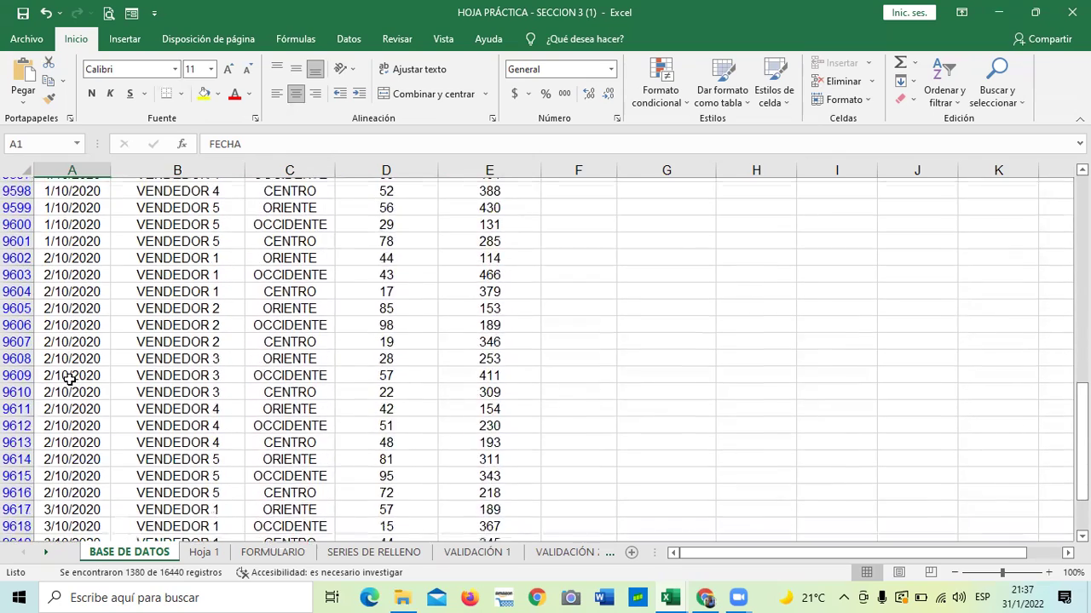
scroll(70, 379, down, 19)
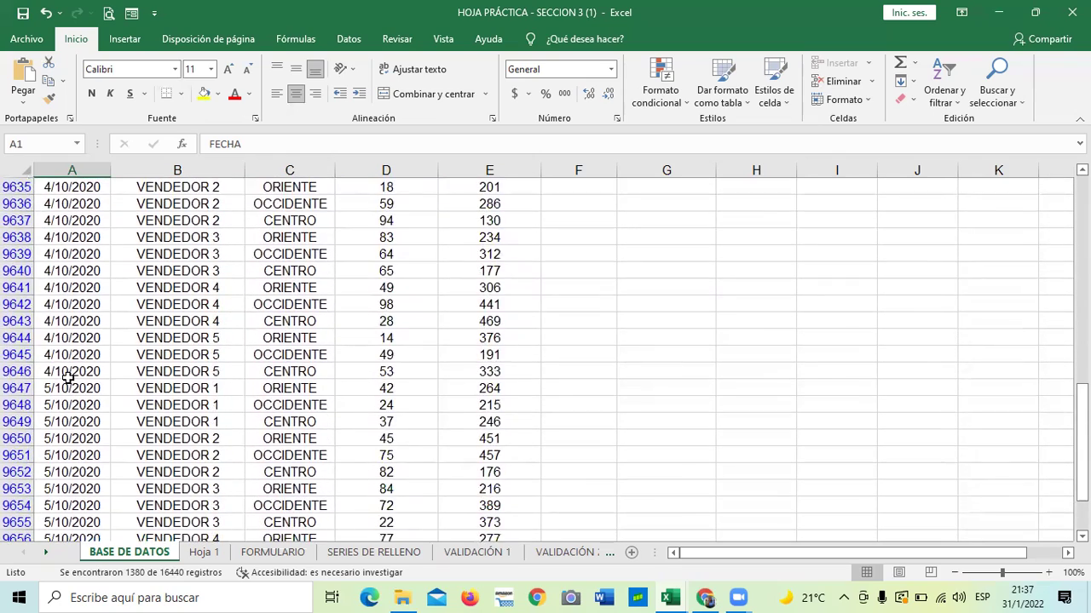
scroll(68, 376, down, 19)
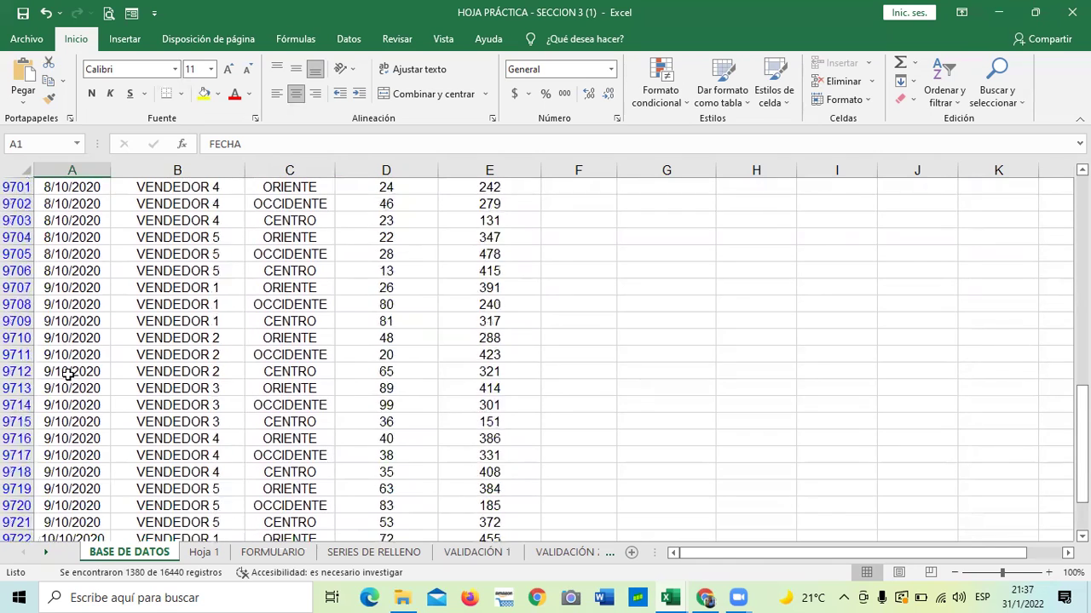
scroll(68, 375, down, 16)
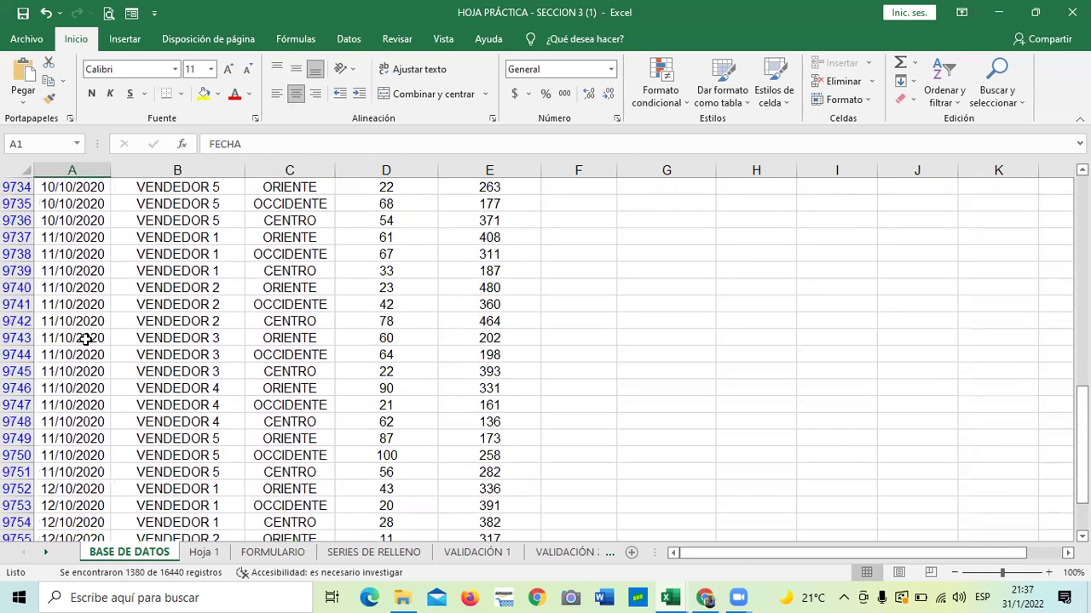
scroll(87, 339, down, 20)
scroll(89, 338, down, 20)
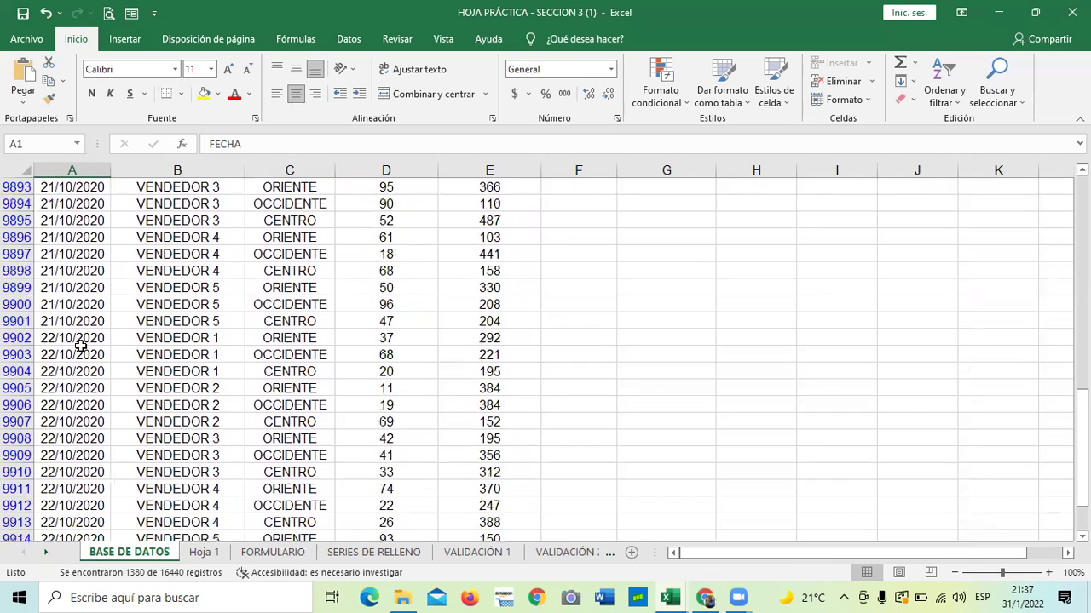
scroll(85, 372, down, 7)
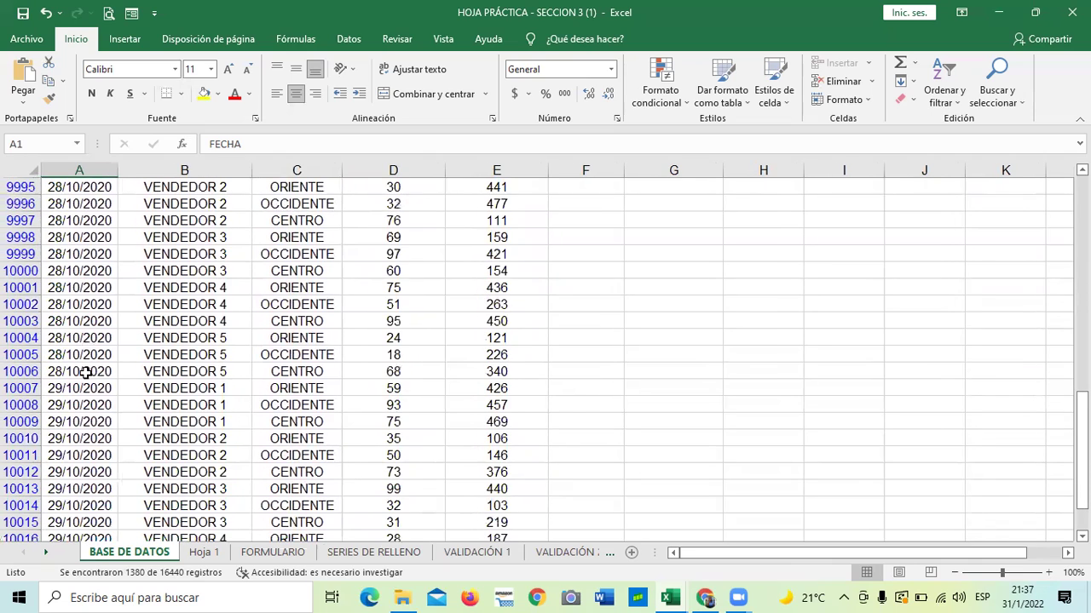
click(159, 404)
scroll(157, 404, down, 5)
scroll(157, 404, down, 17)
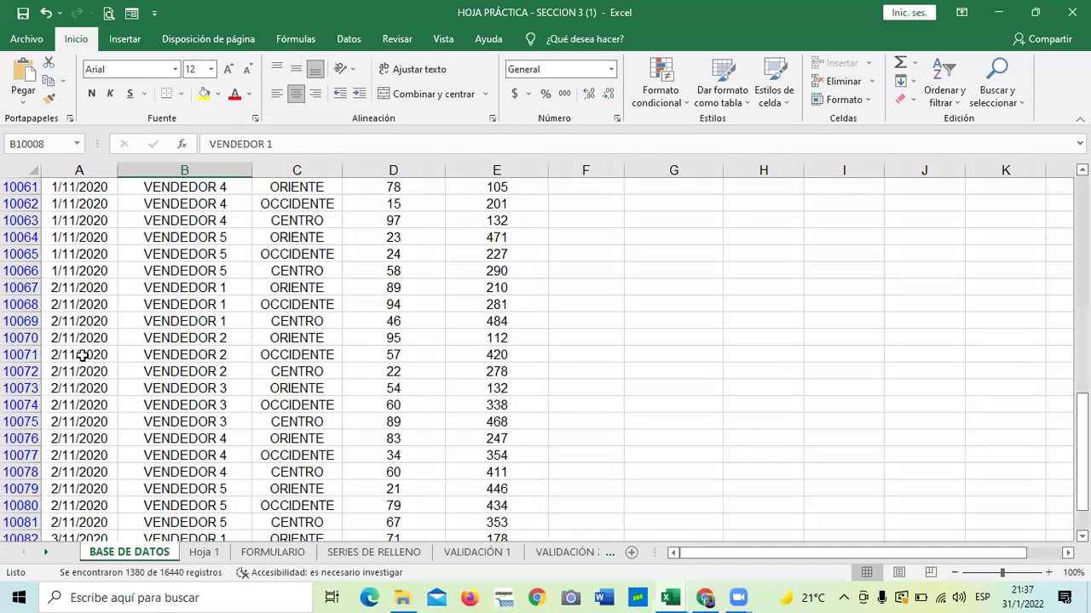
scroll(86, 349, down, 20)
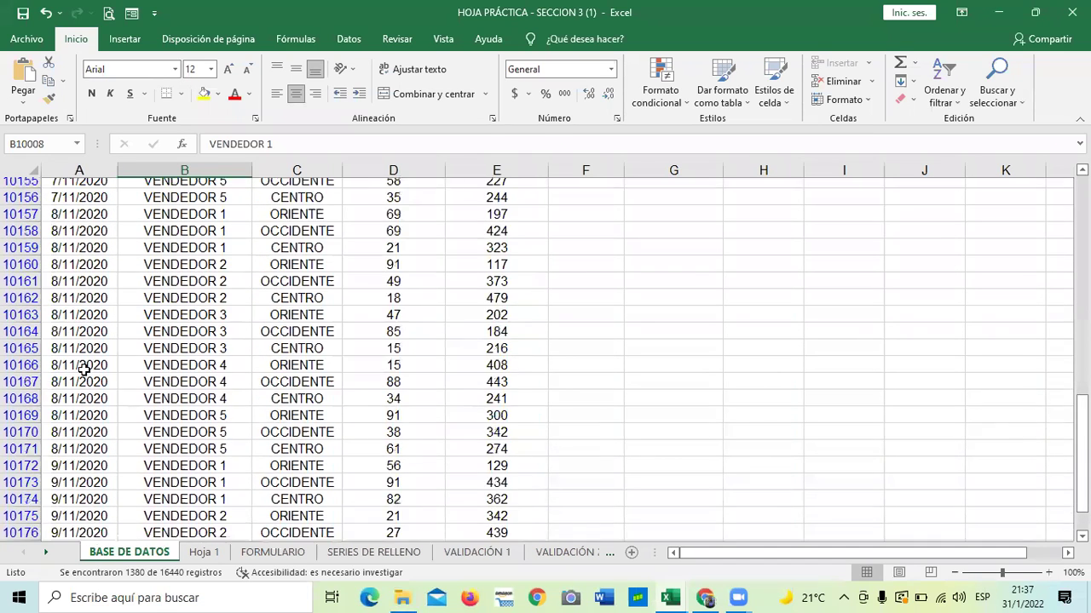
scroll(88, 385, down, 20)
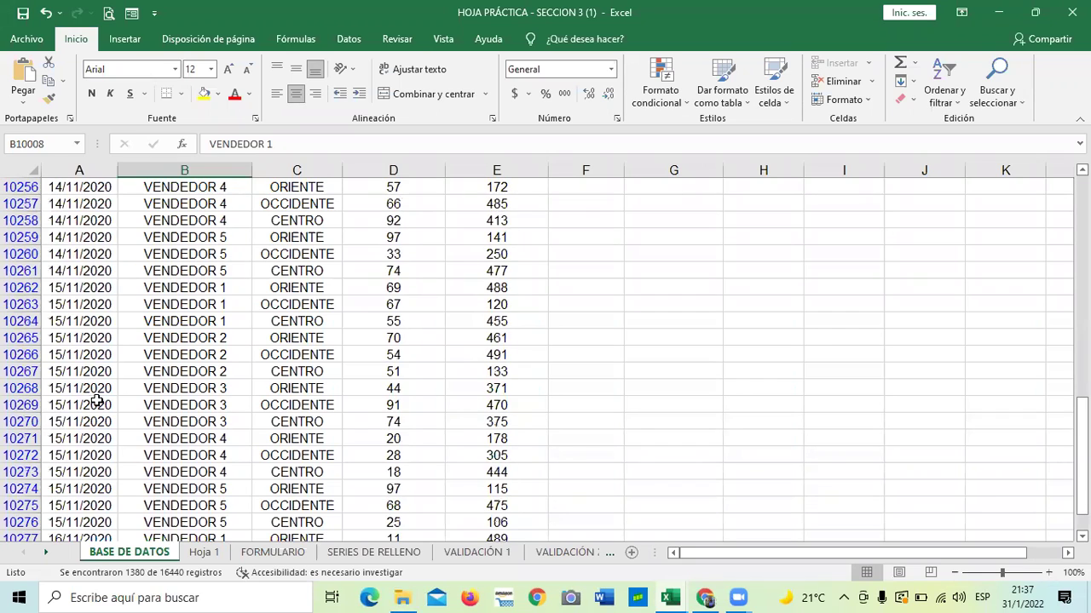
scroll(99, 405, down, 20)
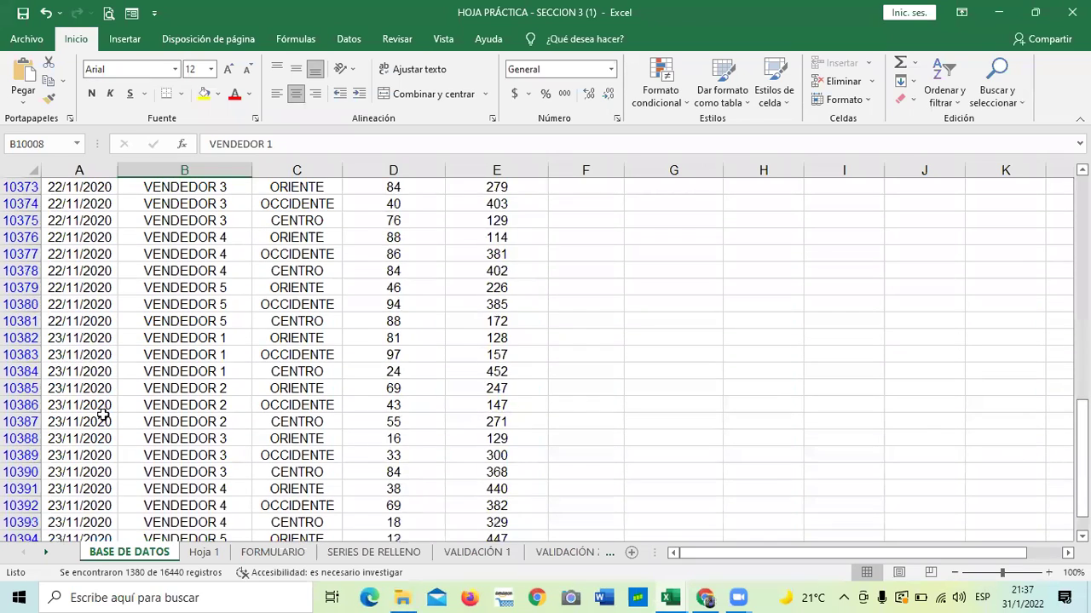
scroll(102, 415, down, 20)
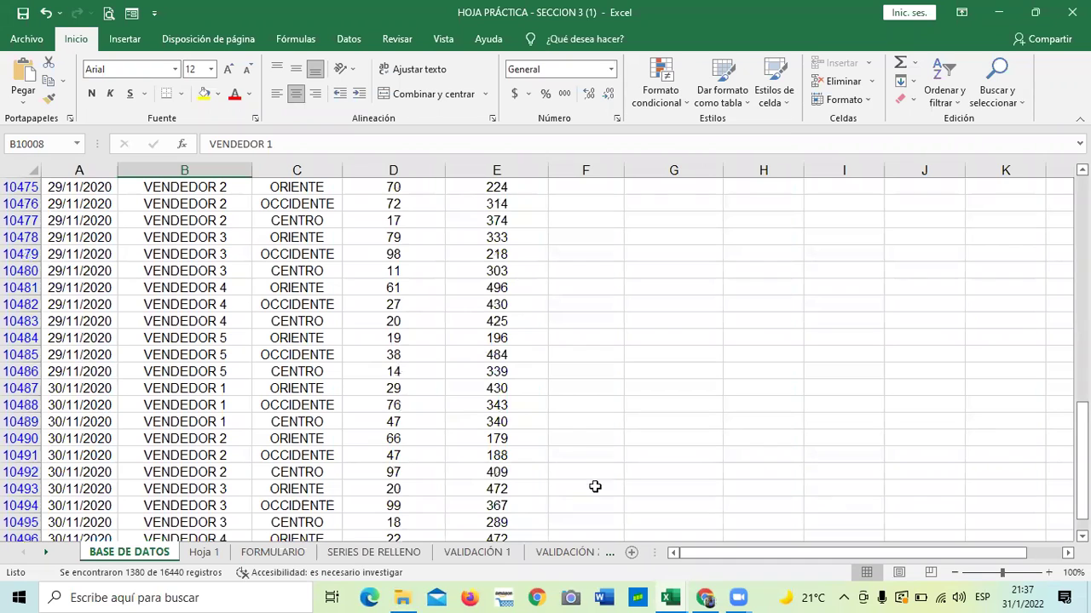
drag(1082, 461, 1082, 467)
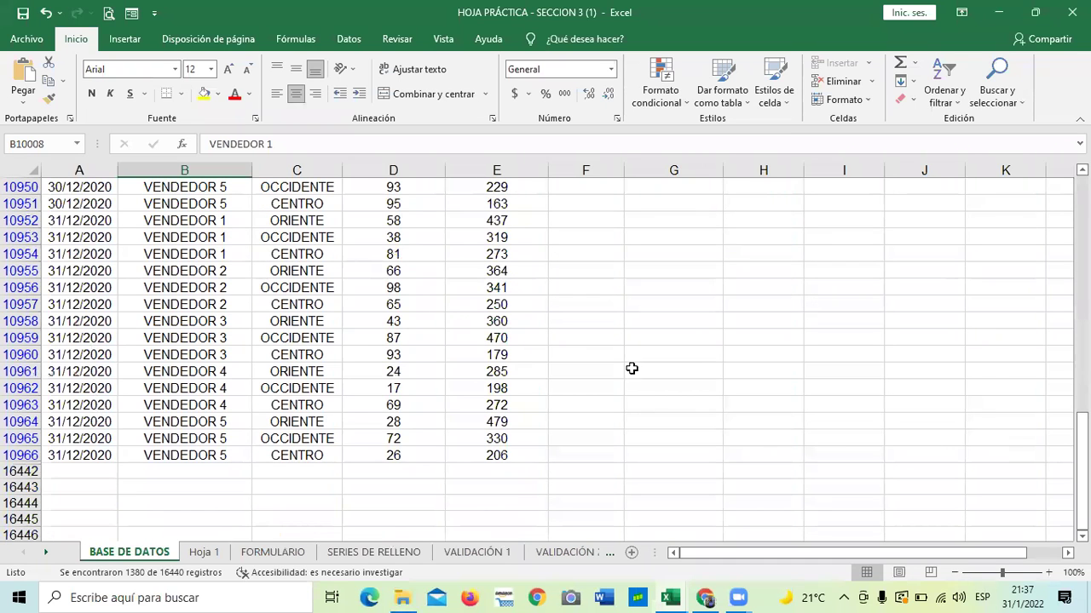
scroll(100, 314, up, 2)
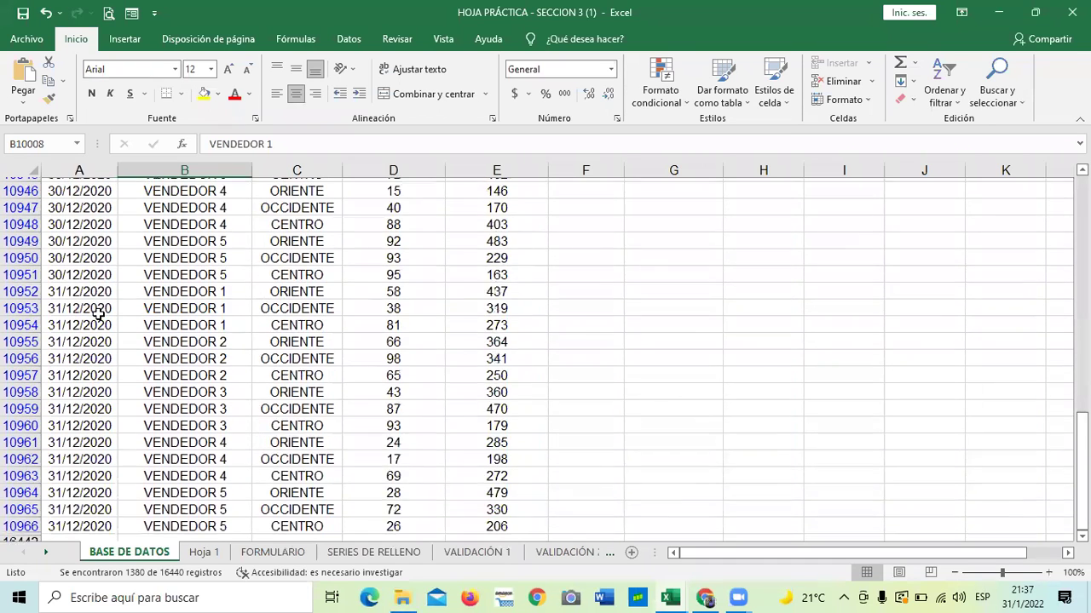
scroll(97, 285, up, 5)
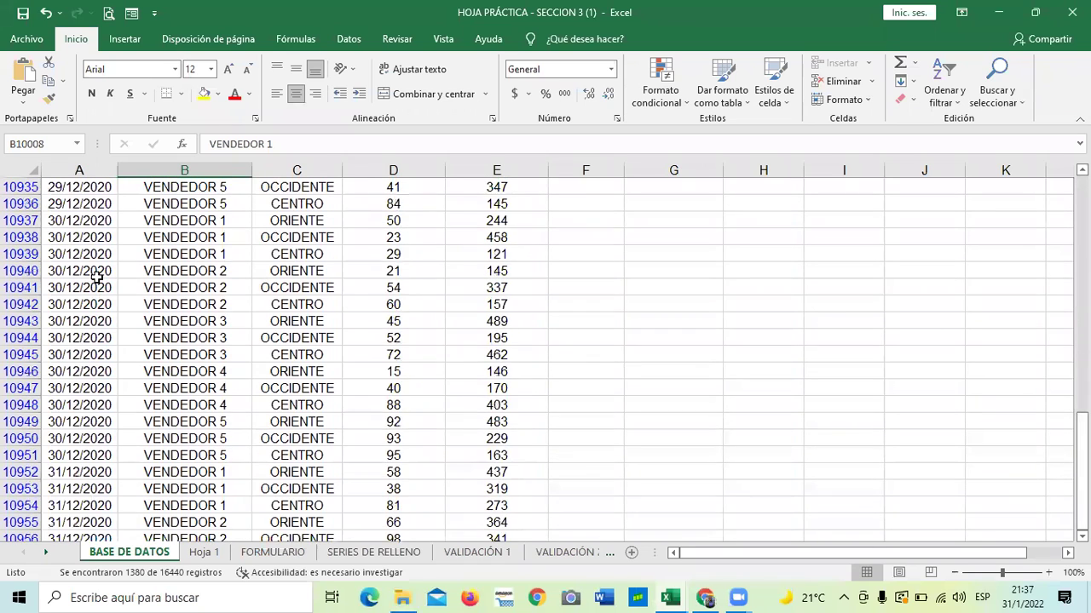
scroll(97, 269, up, 2)
scroll(97, 270, up, 3)
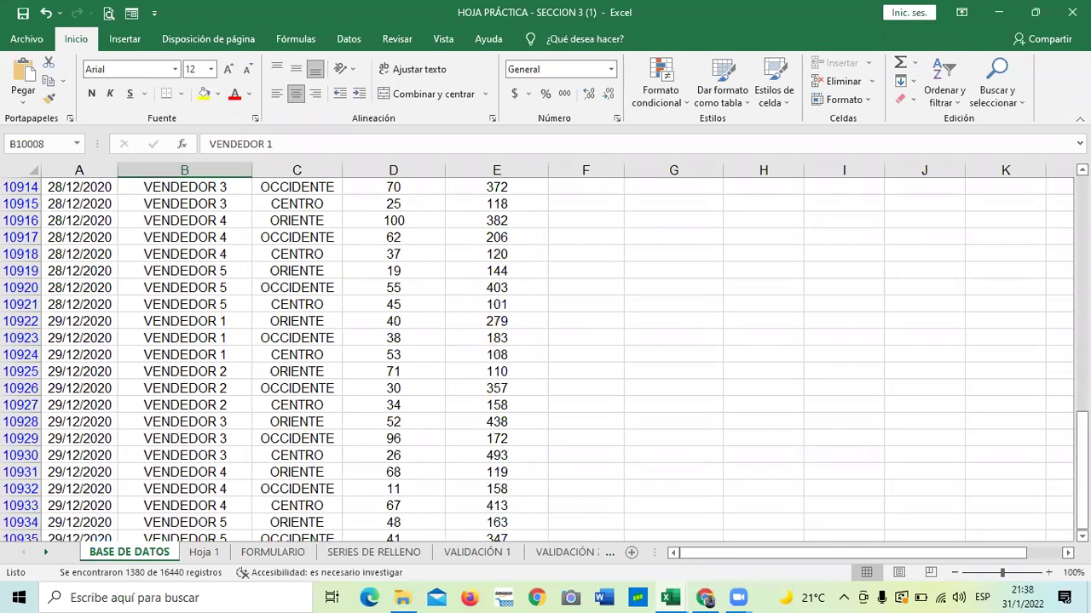
- Select all years in the FECHA column's filter so every record is displayed
drag(1081, 486, 1081, 239)
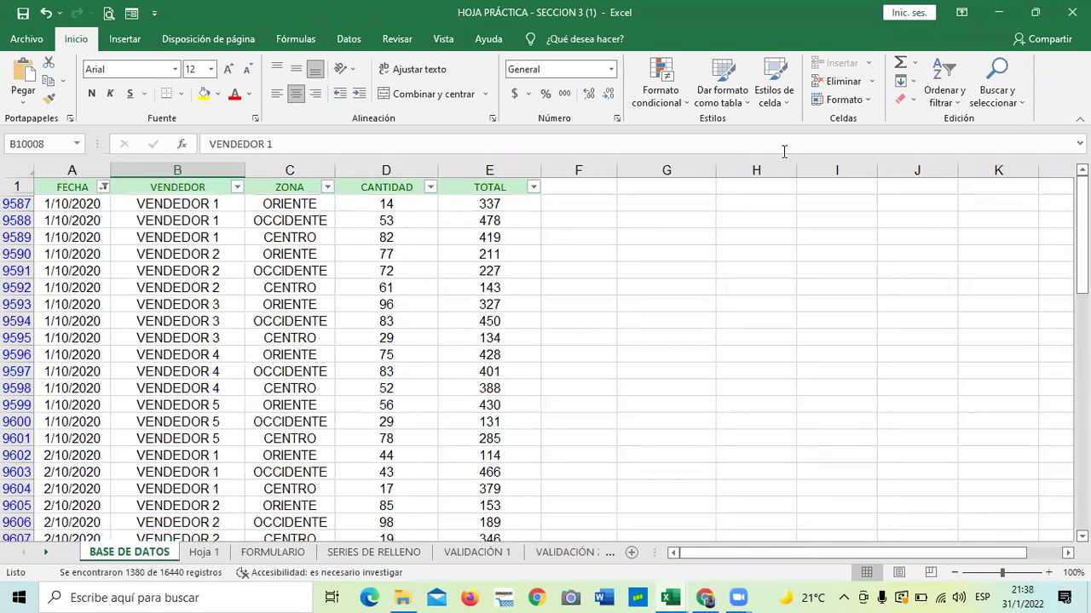
click(103, 187)
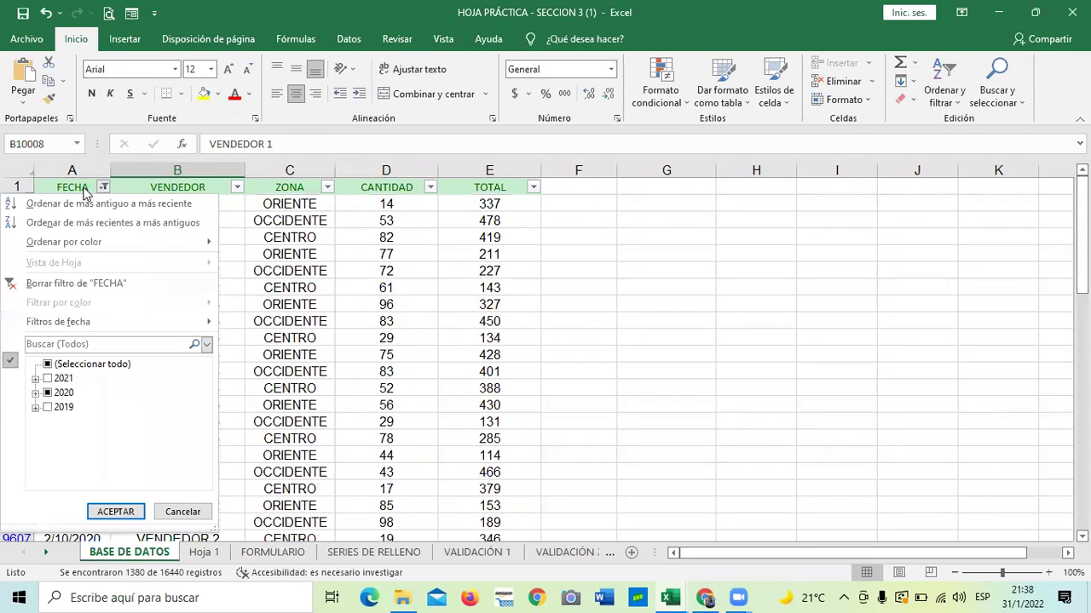
click(47, 364)
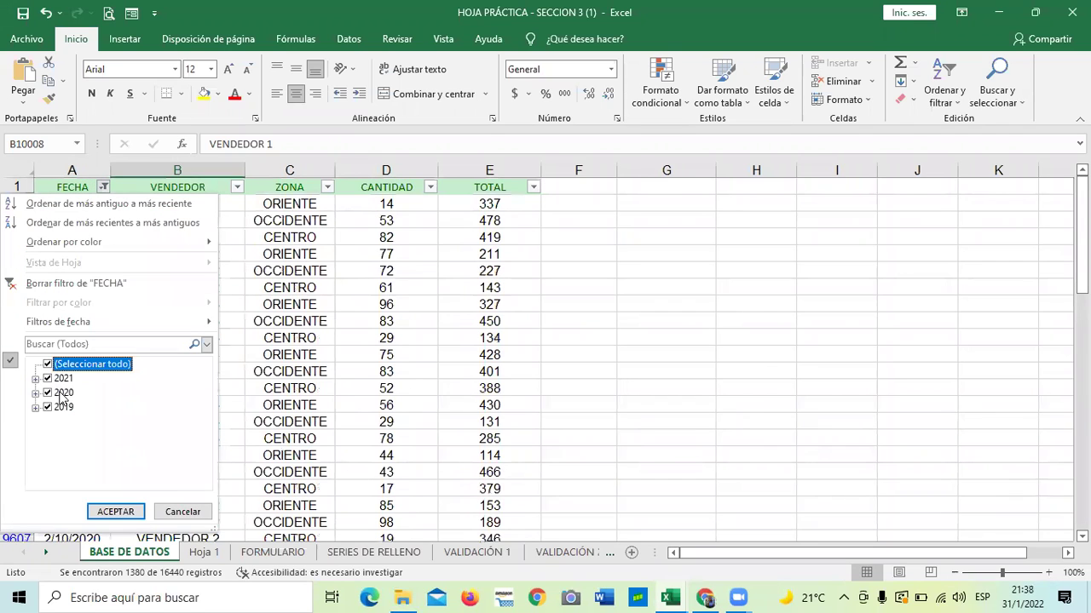
click(126, 513)
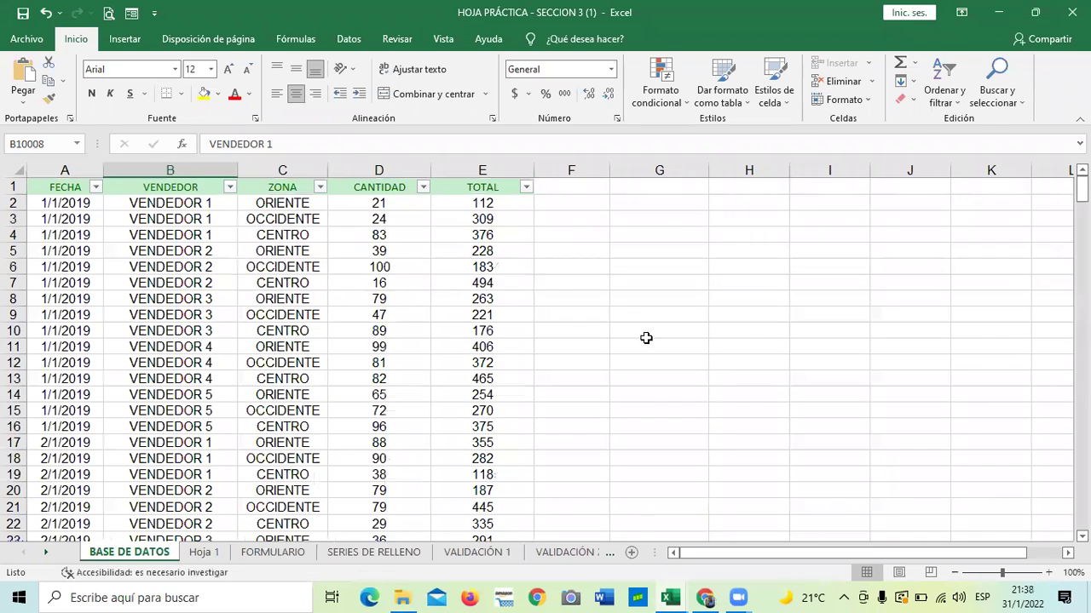
click(760, 322)
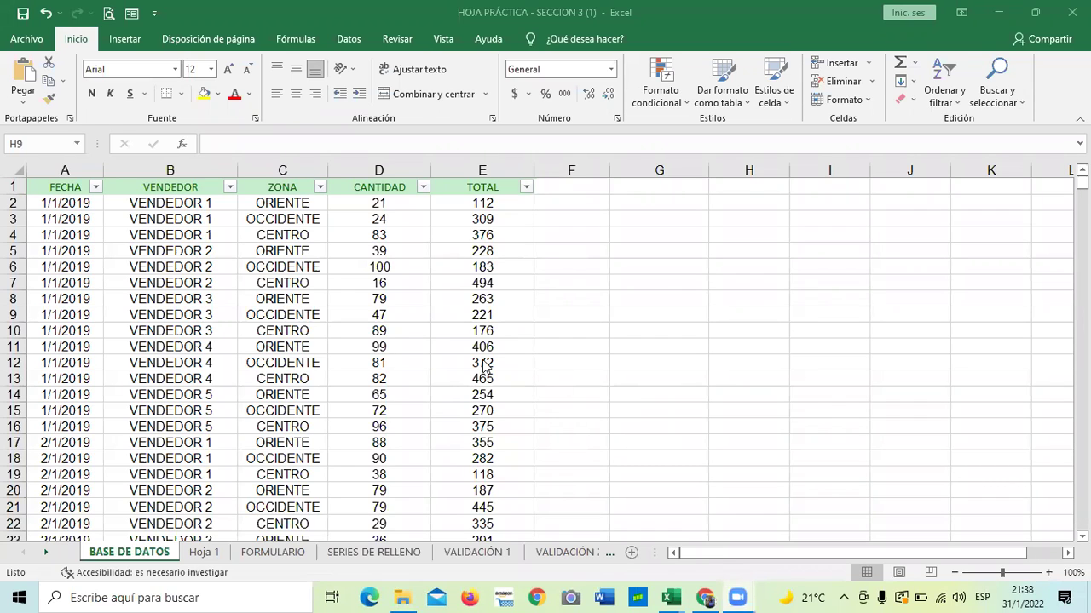
click(356, 331)
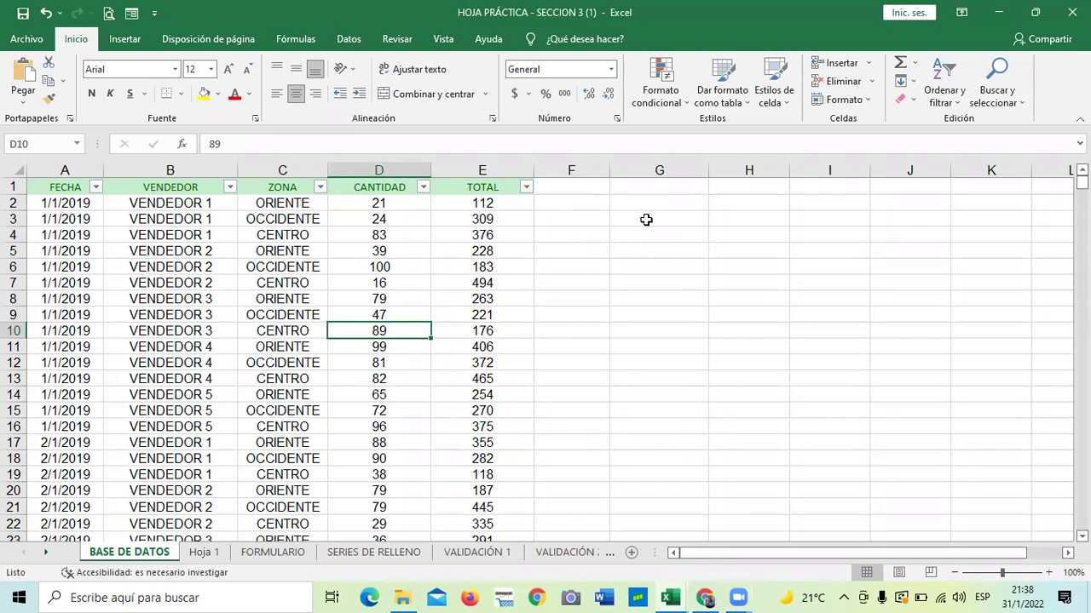
click(651, 162)
click(691, 350)
click(667, 167)
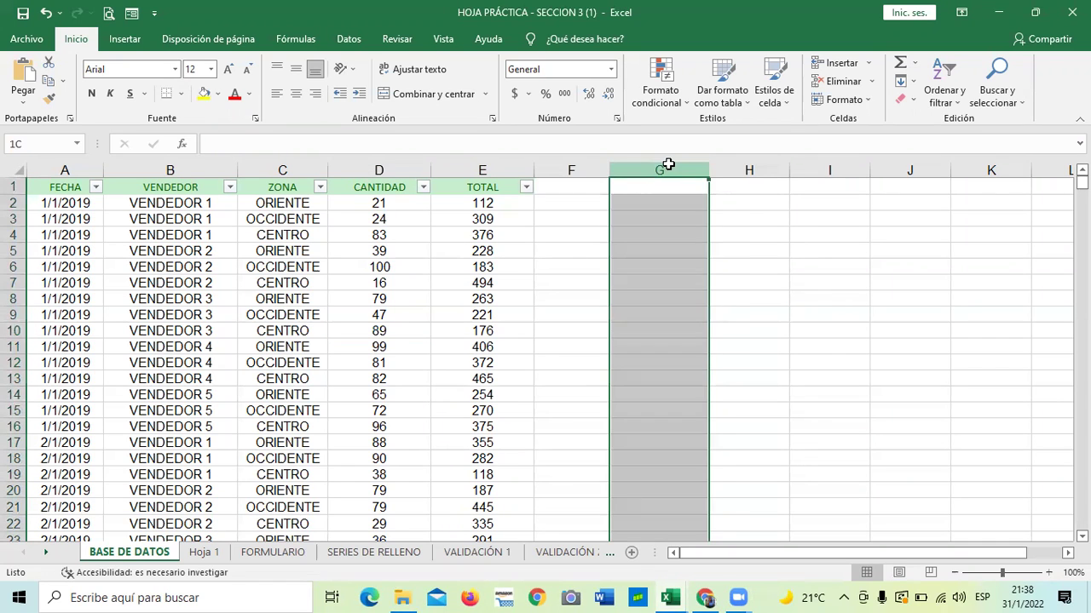
click(818, 275)
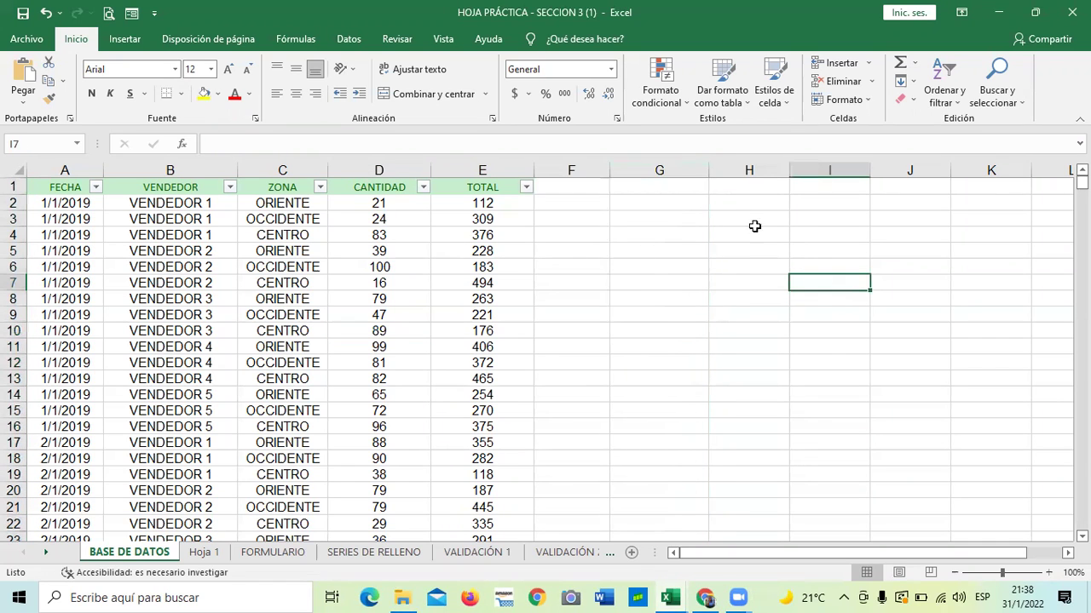
- Hide all the unused columns of BASE DE DATOS from G through XFD
click(644, 166)
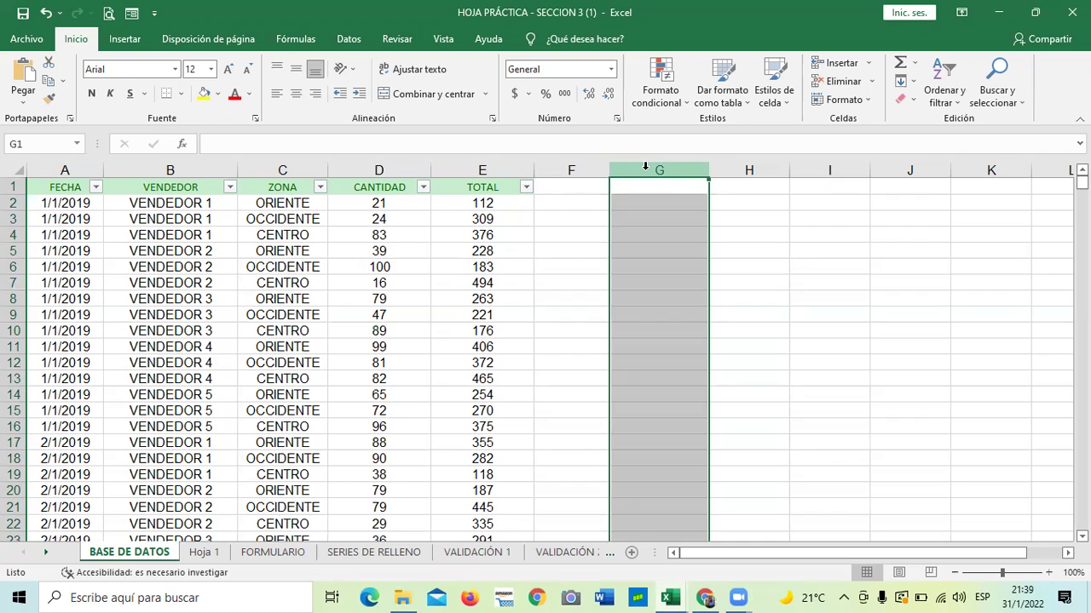
key(ctrl+shift+Right)
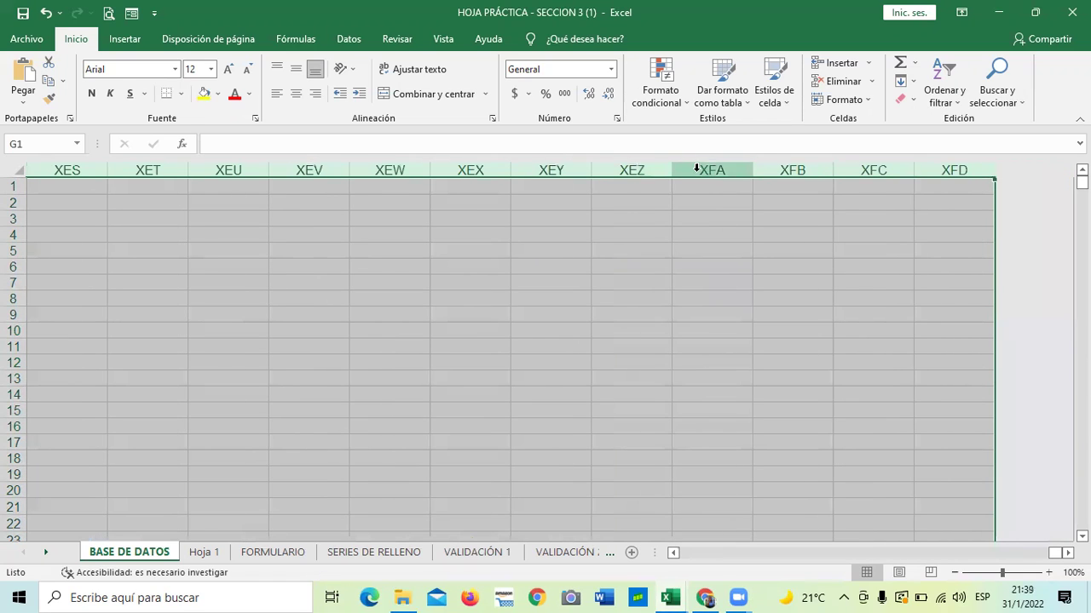
right_click(621, 230)
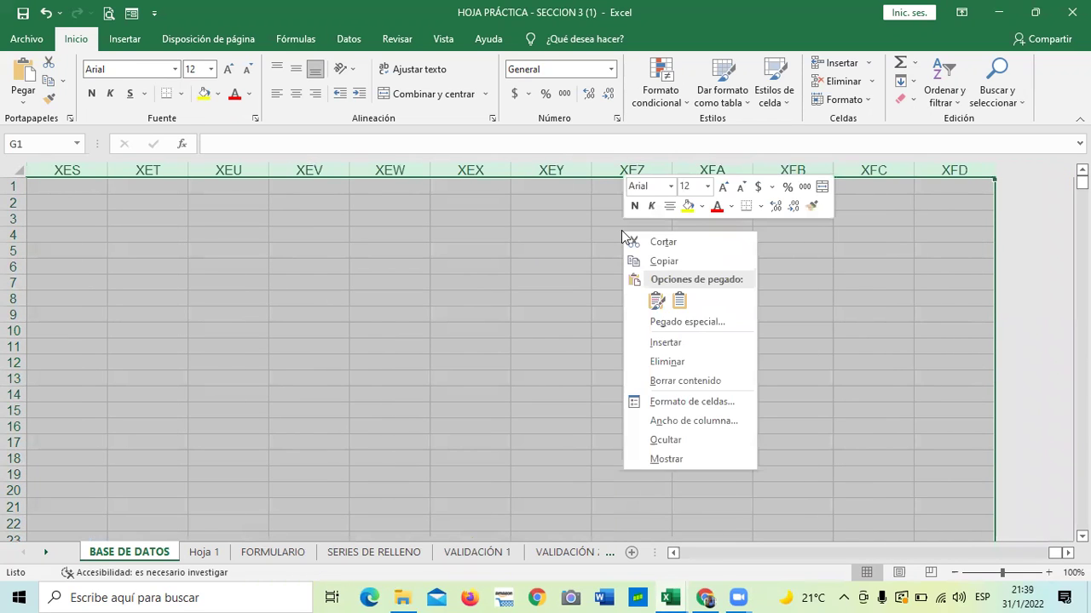
click(666, 440)
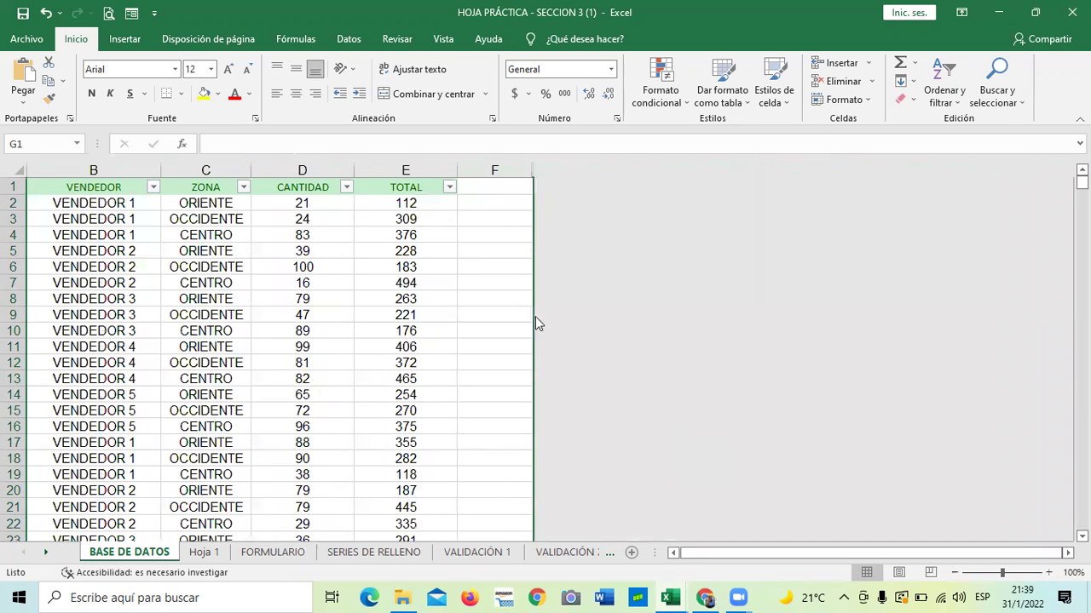
scroll(443, 319, down, 2)
scroll(440, 335, down, 15)
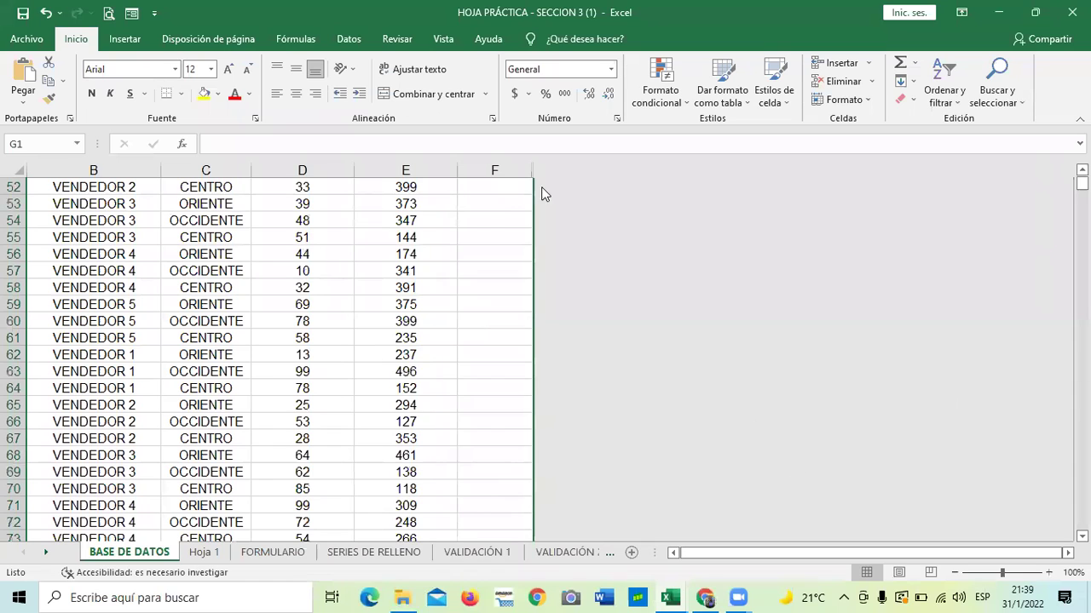
- Bring the hidden columns after F back into view by widening them slightly
drag(537, 169, 545, 169)
click(799, 303)
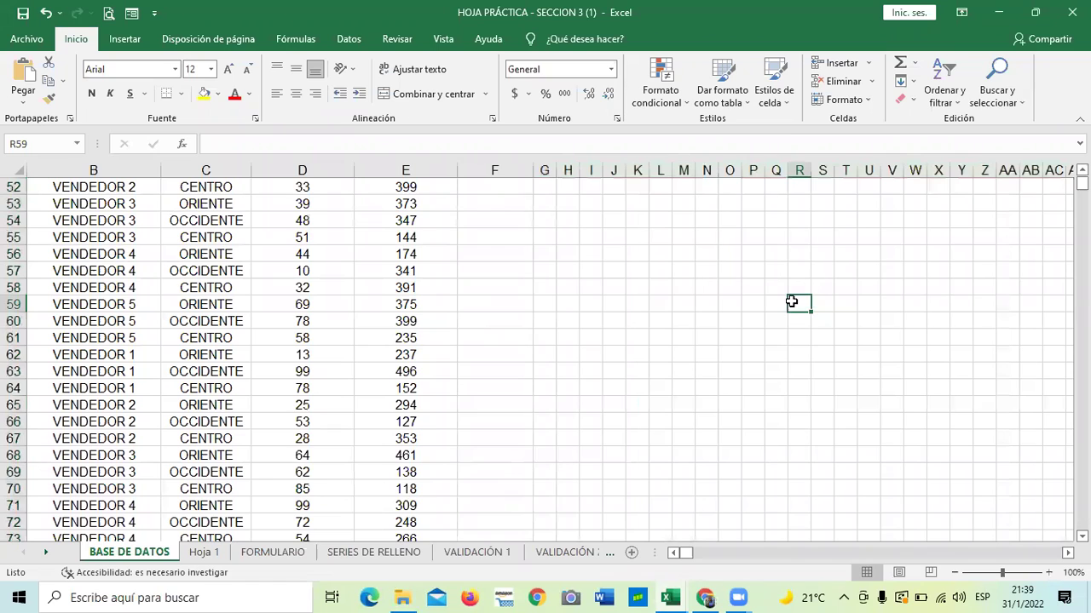
click(544, 169)
click(728, 287)
- Undo the width change made to the hidden columns after F
scroll(713, 341, up, 8)
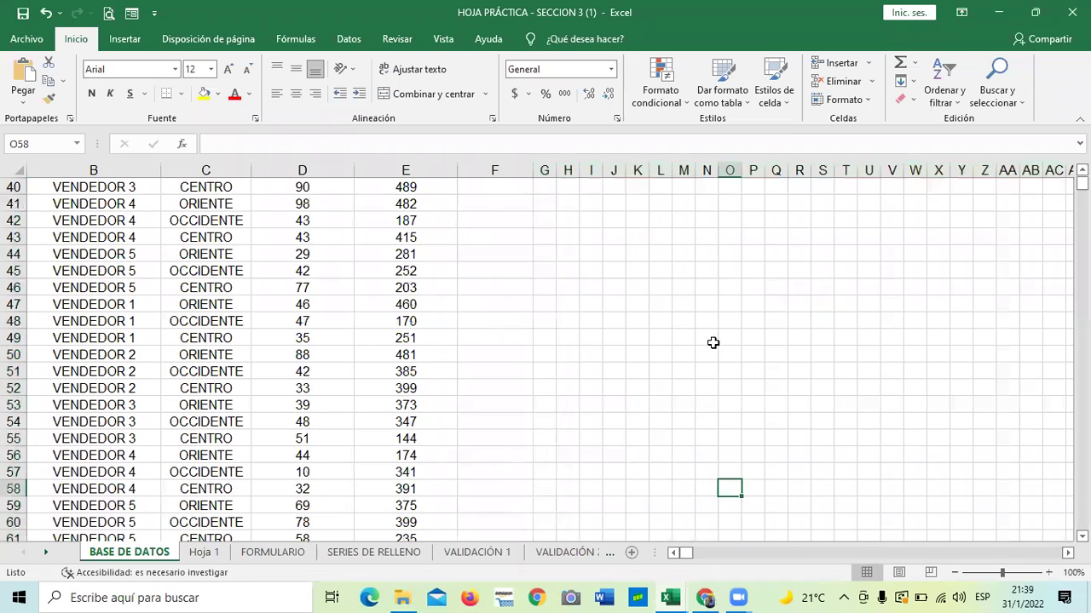
scroll(597, 273, up, 9)
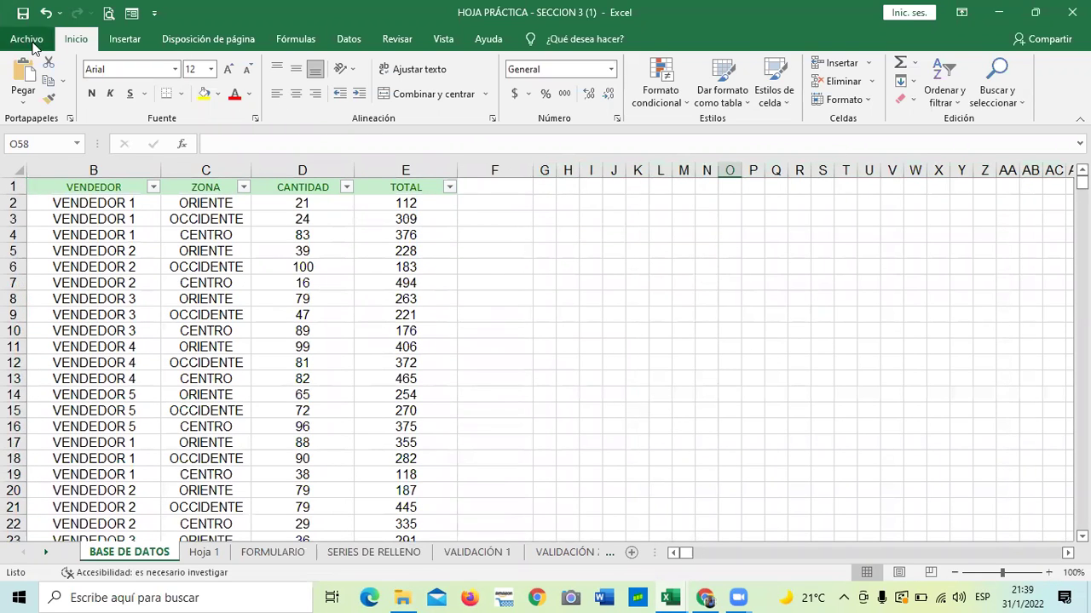
click(47, 14)
click(47, 14)
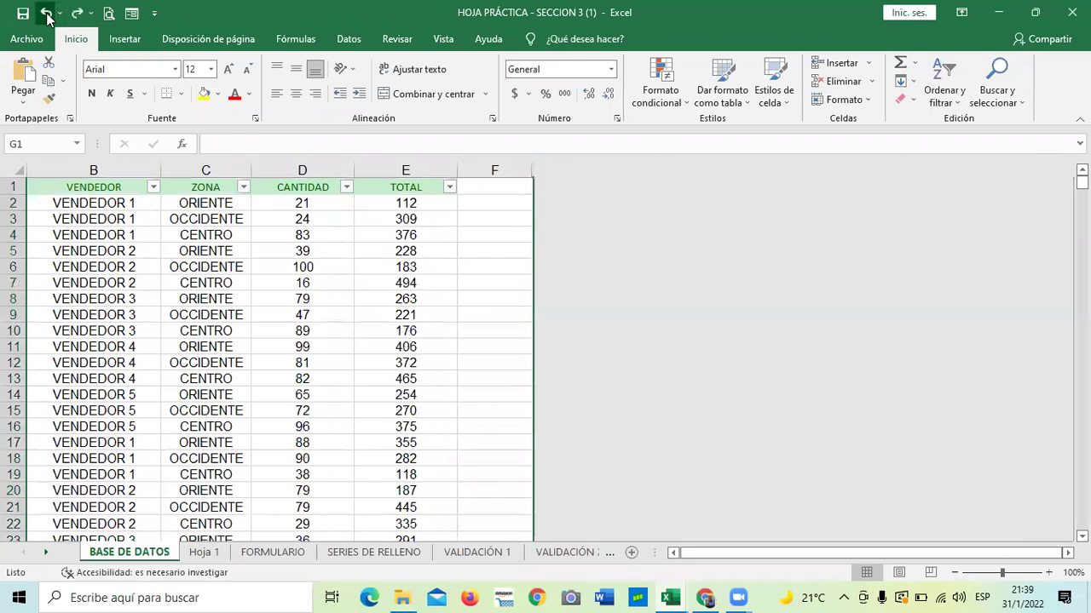
- Undo the hiding of the columns from G onward and make column G slightly narrower
click(47, 14)
click(634, 382)
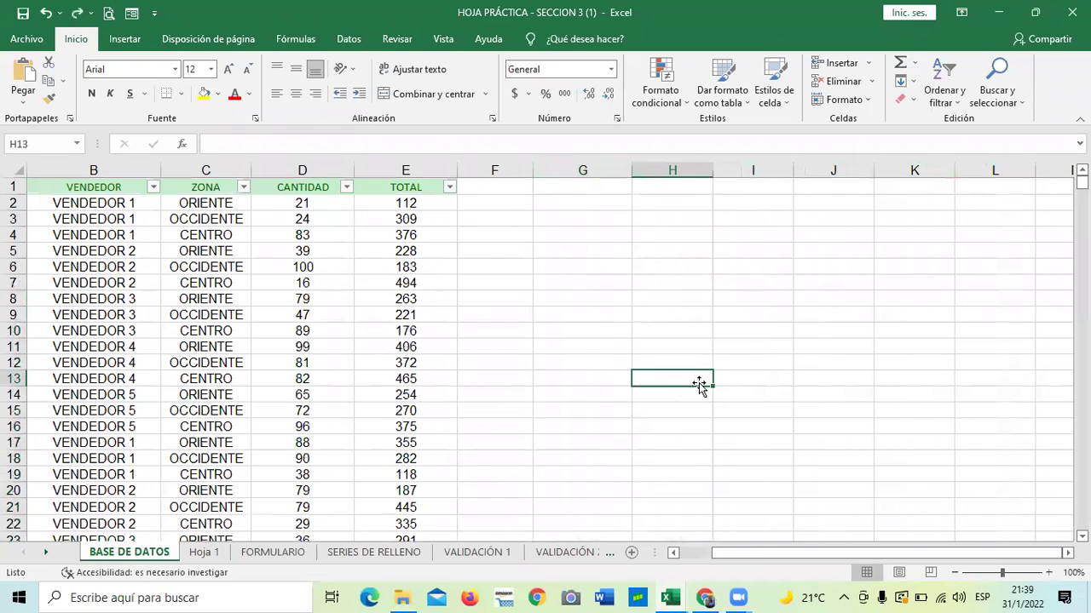
drag(630, 175, 618, 174)
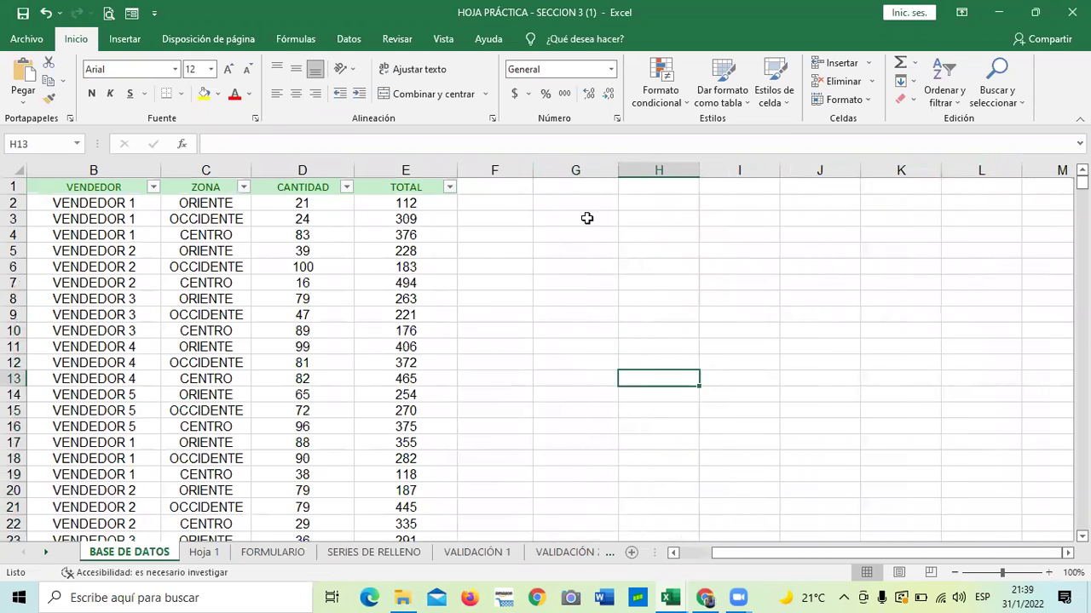
click(527, 279)
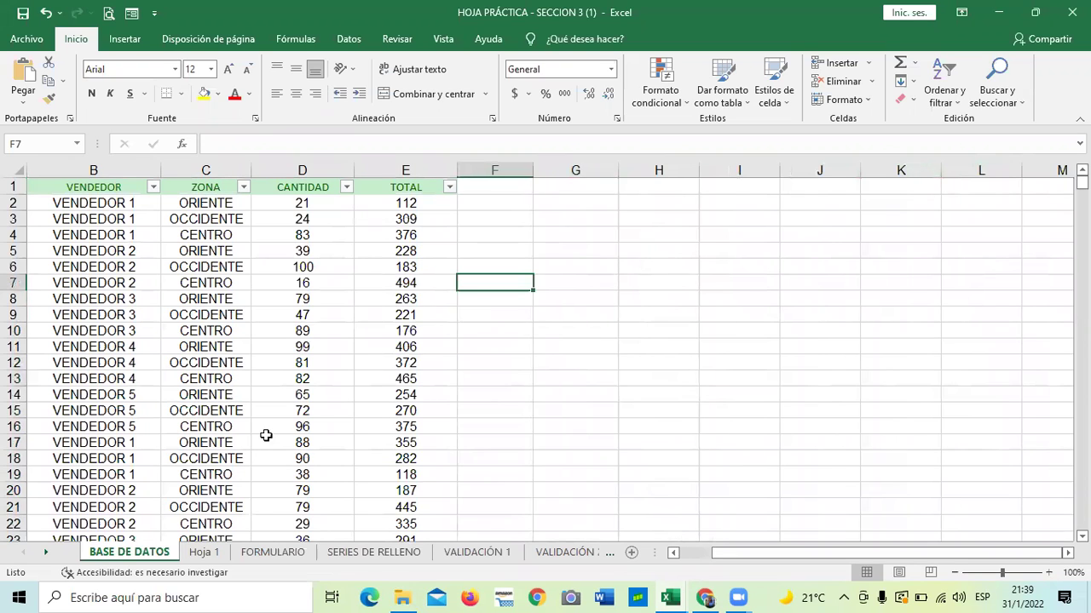
- Examine the sales records through to the last filled row of BASE DE DATOS and the empty rows below it
scroll(263, 434, down, 6)
mouse_move(673, 596)
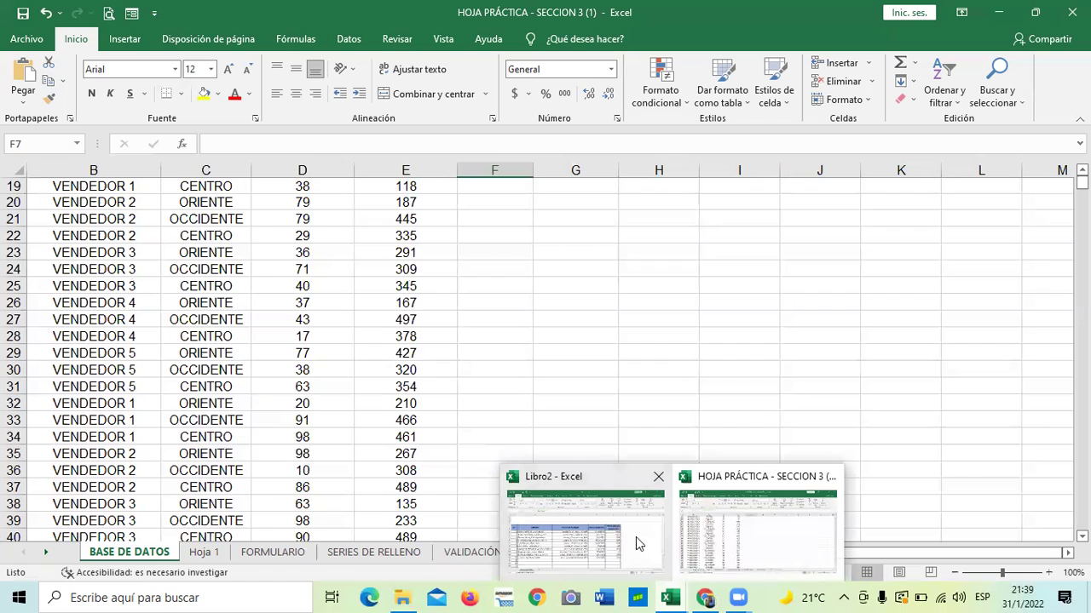
click(771, 548)
scroll(475, 438, down, 5)
click(181, 402)
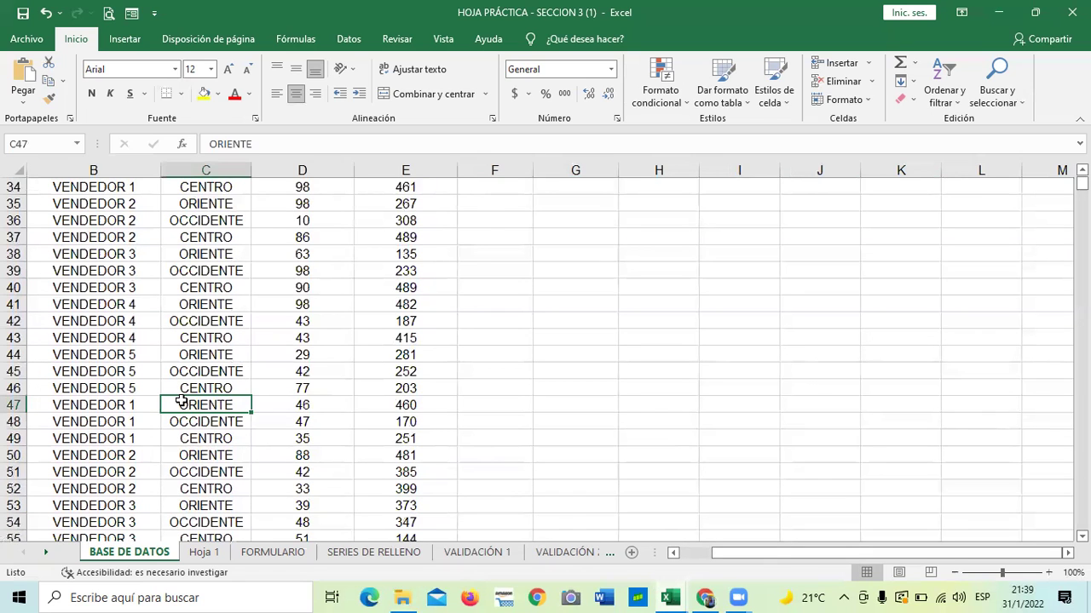
key(ctrl+Down)
key(ctrl+Down)
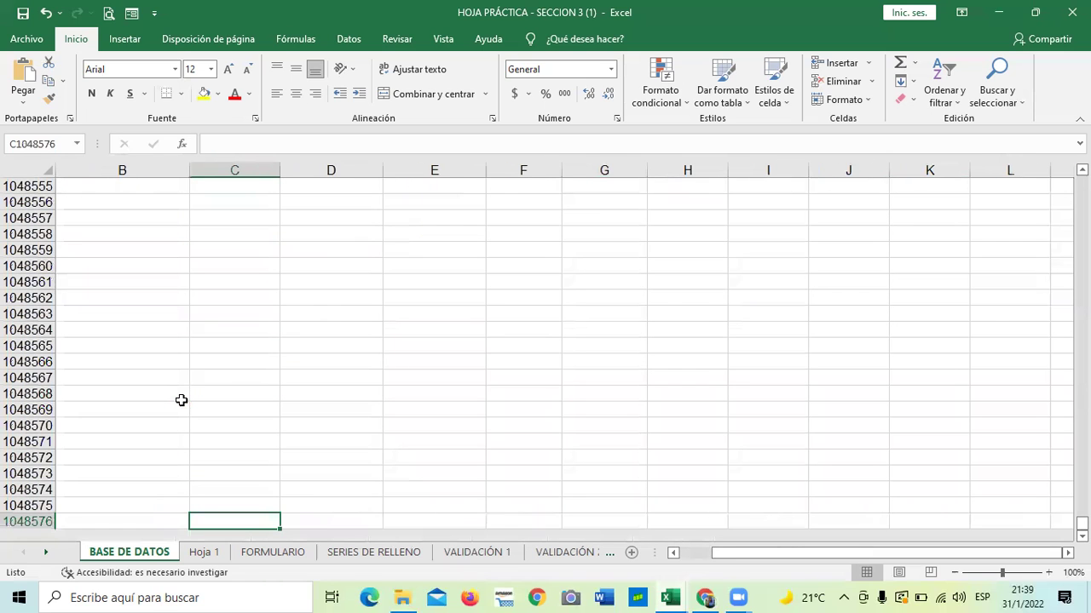
key(ctrl+Up)
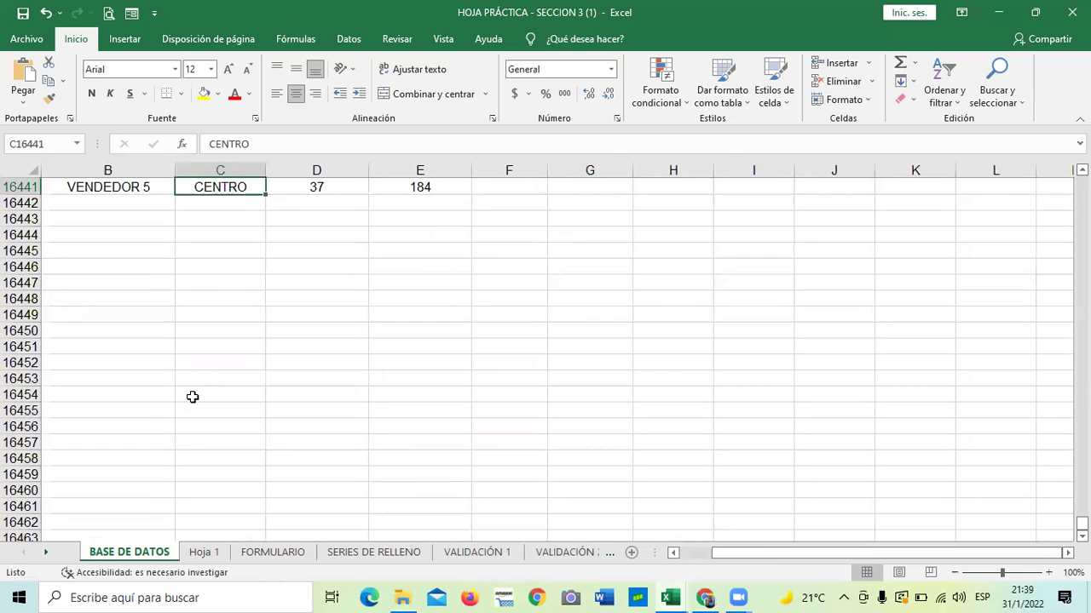
scroll(349, 446, up, 3)
drag(510, 498, 464, 482)
click(191, 371)
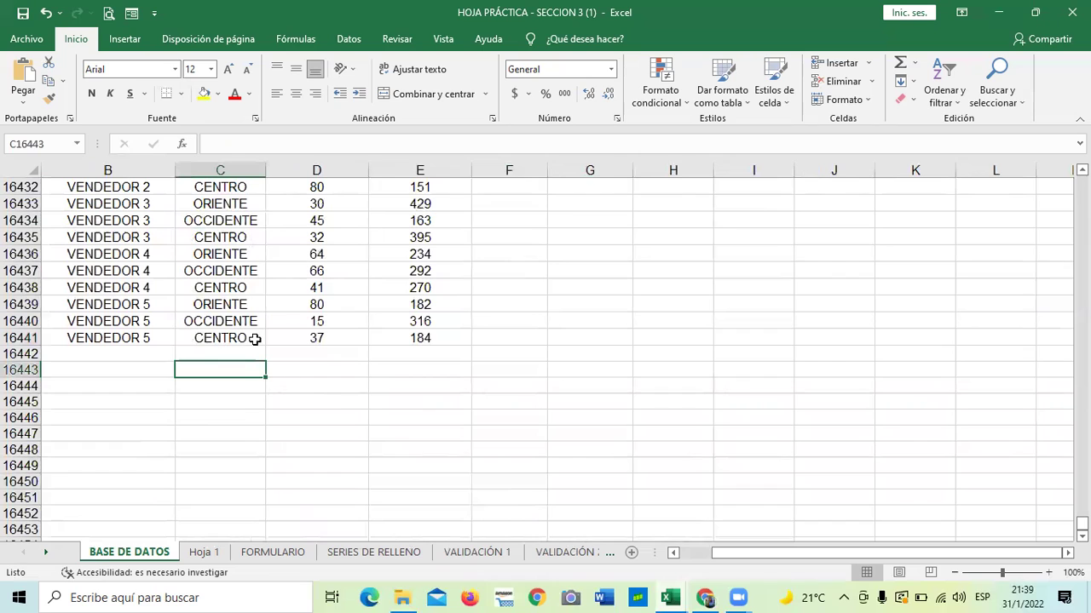
click(272, 483)
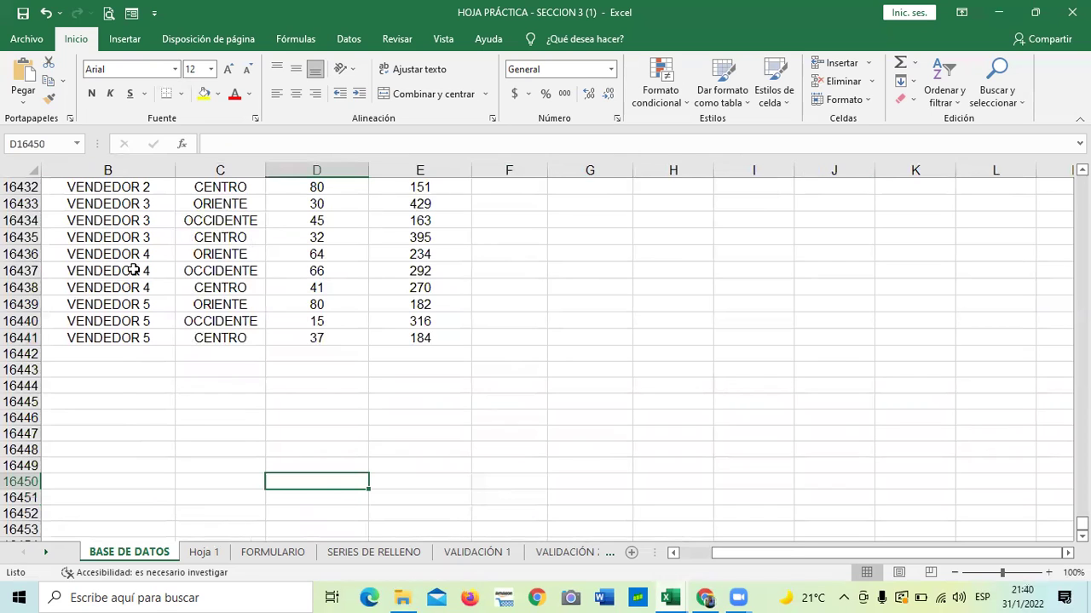
- Count the VENDEDOR 4 records in cell B16445 with the formula =CONTAR.SI(B2:B16441;"=VENDEDOR 4")
click(125, 432)
click(121, 400)
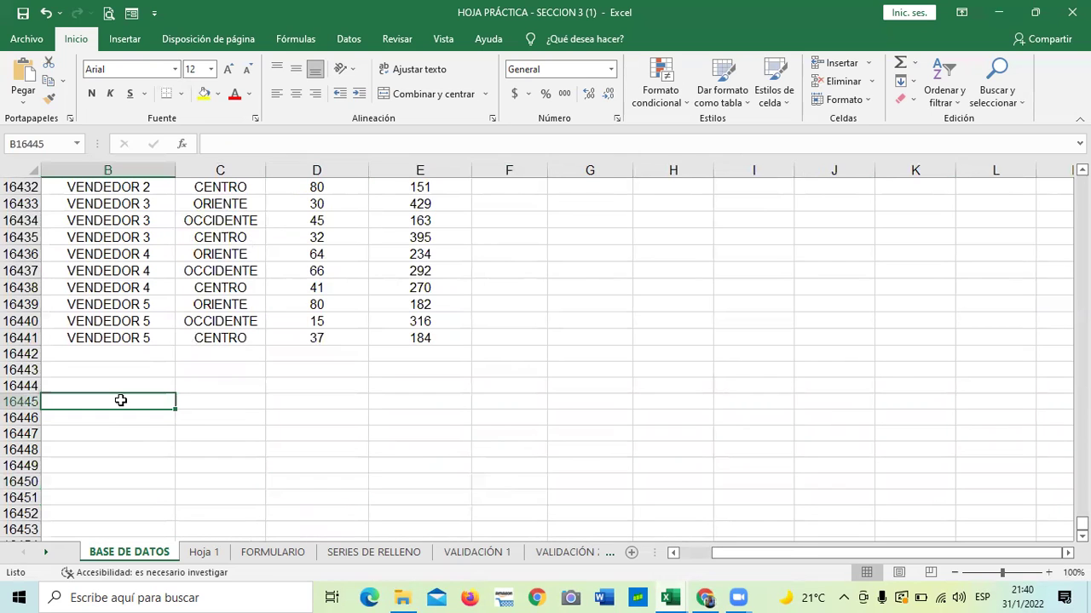
text(=c)
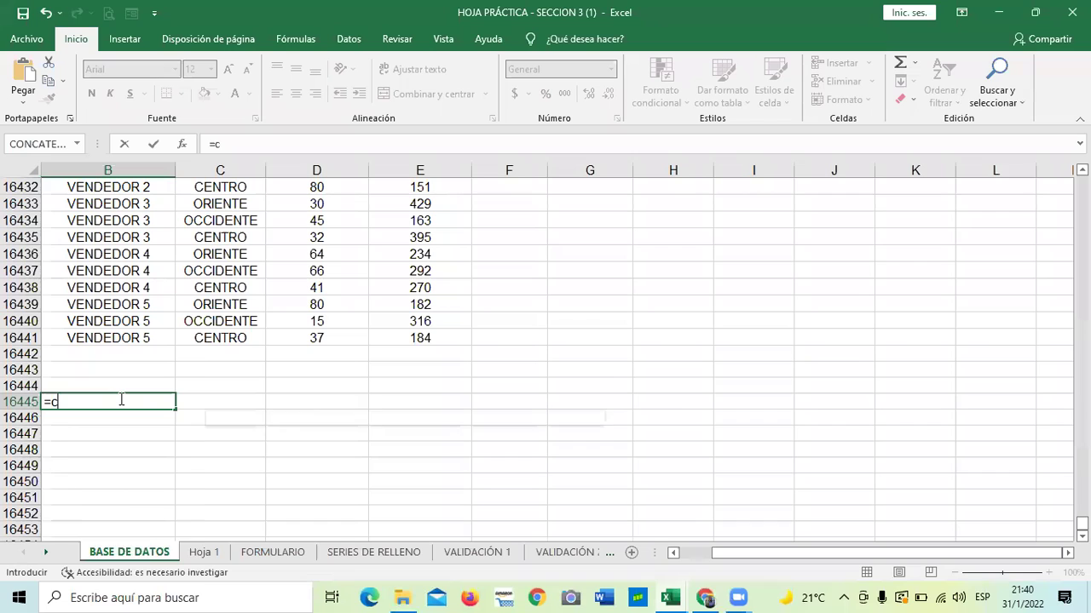
text(ontar)
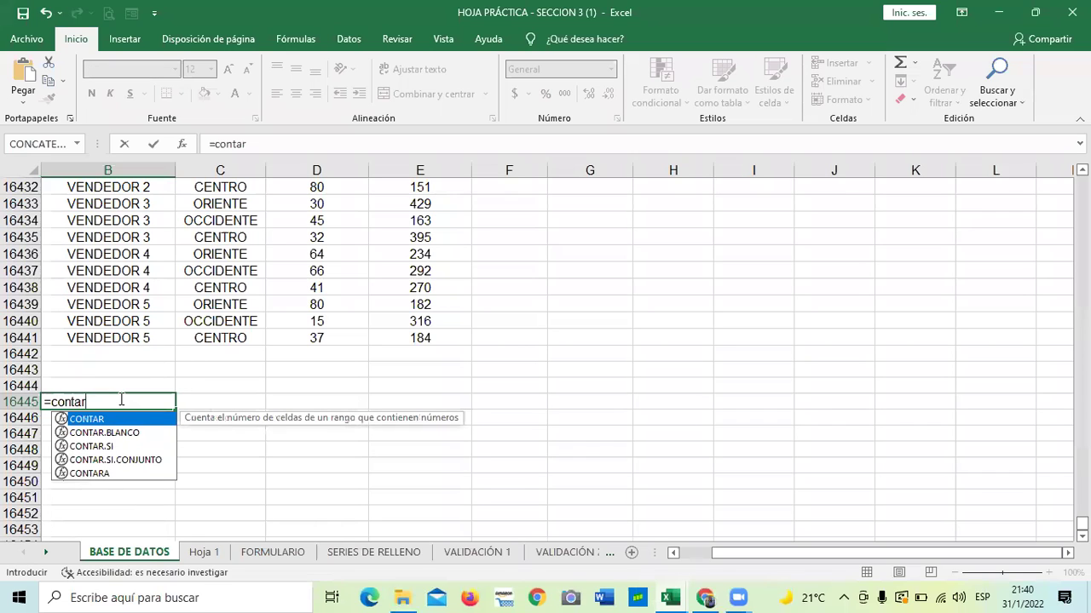
double_click(108, 447)
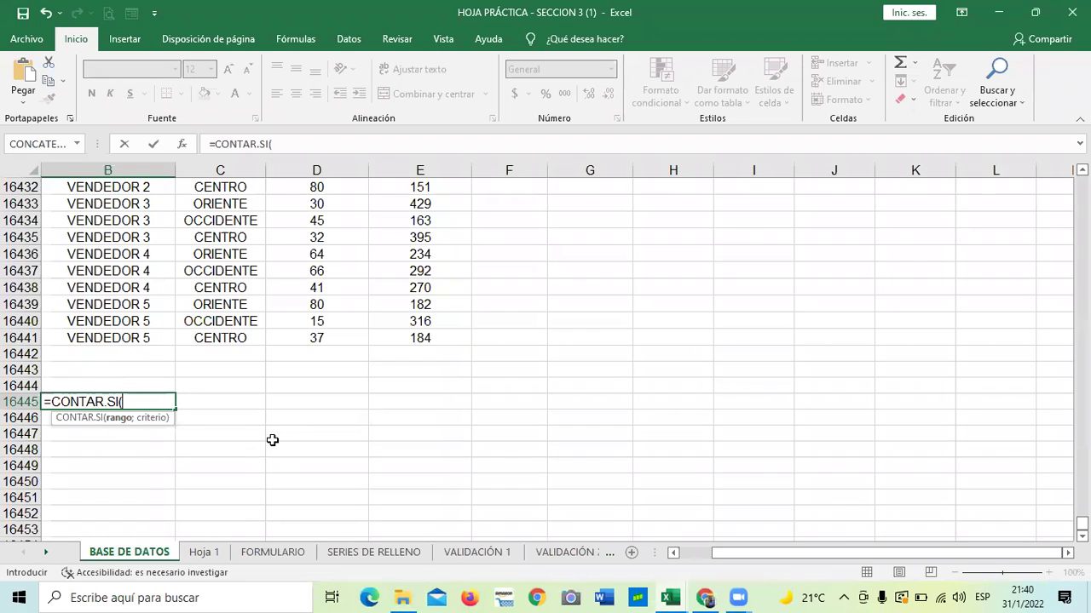
text(b2:)
click(129, 338)
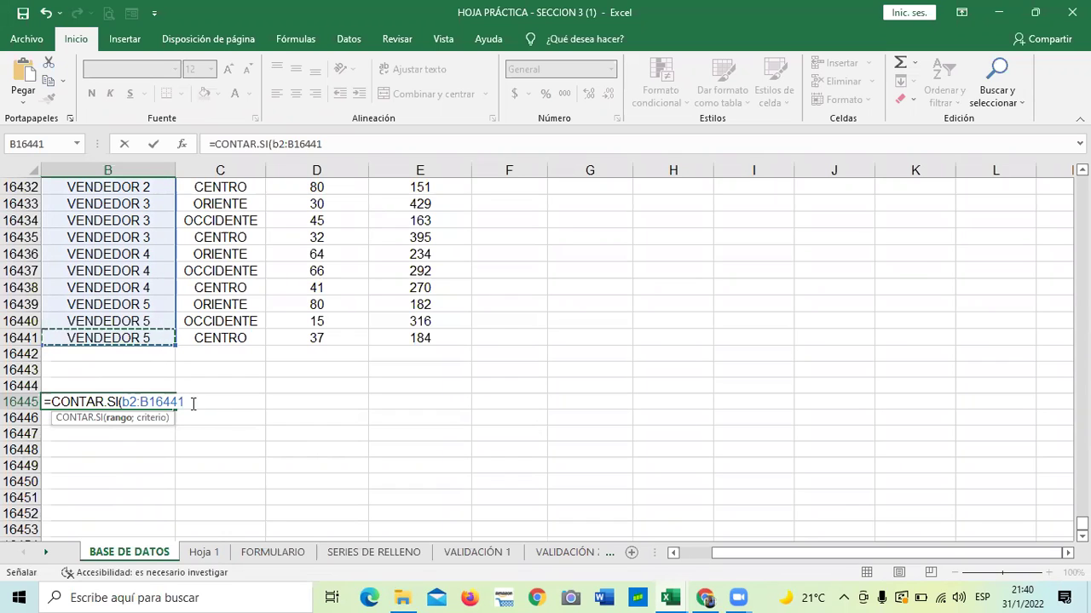
click(364, 143)
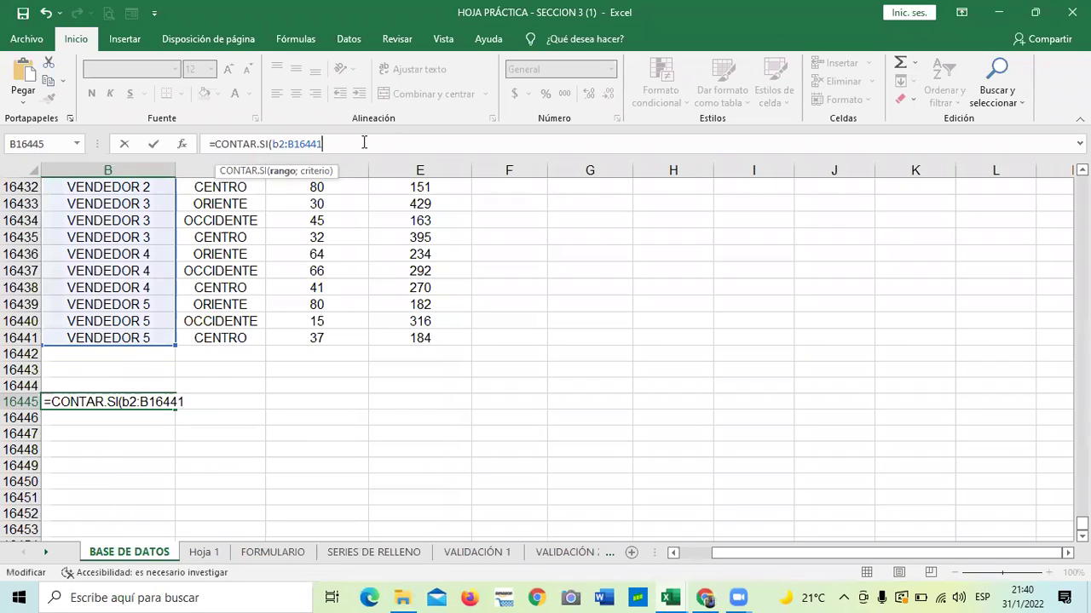
text(;"=)
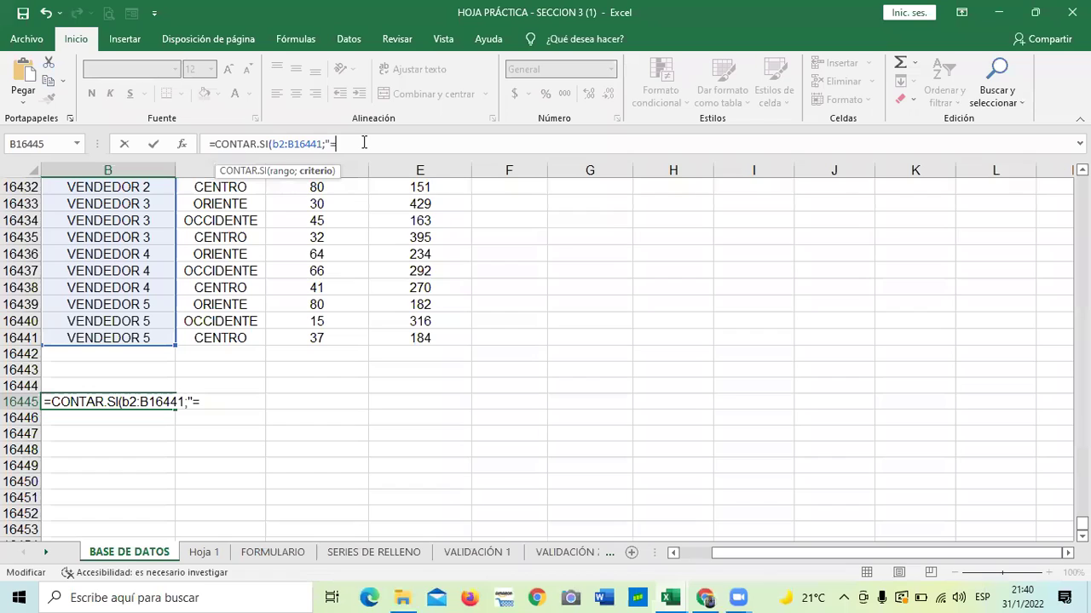
key(Caps_Lock)
text(VEN)
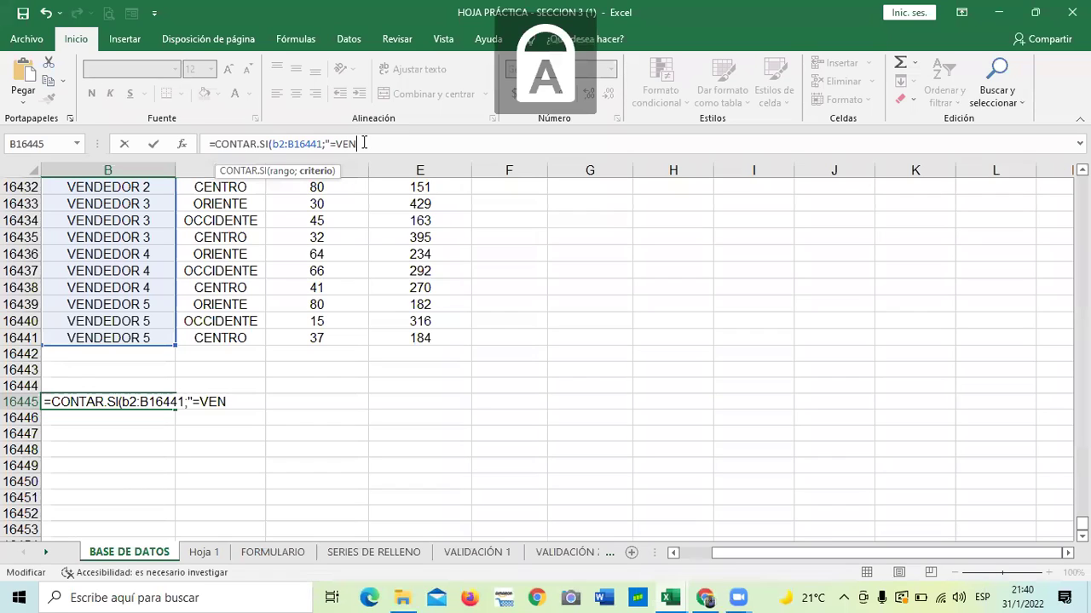
text(DEDOR)
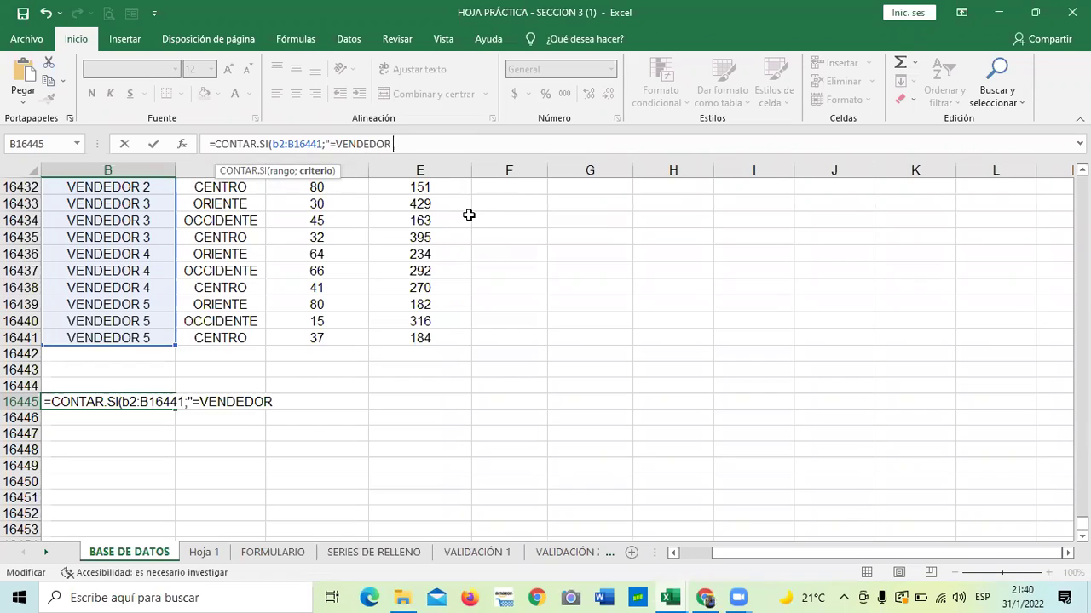
text( 4"))
key(Return)
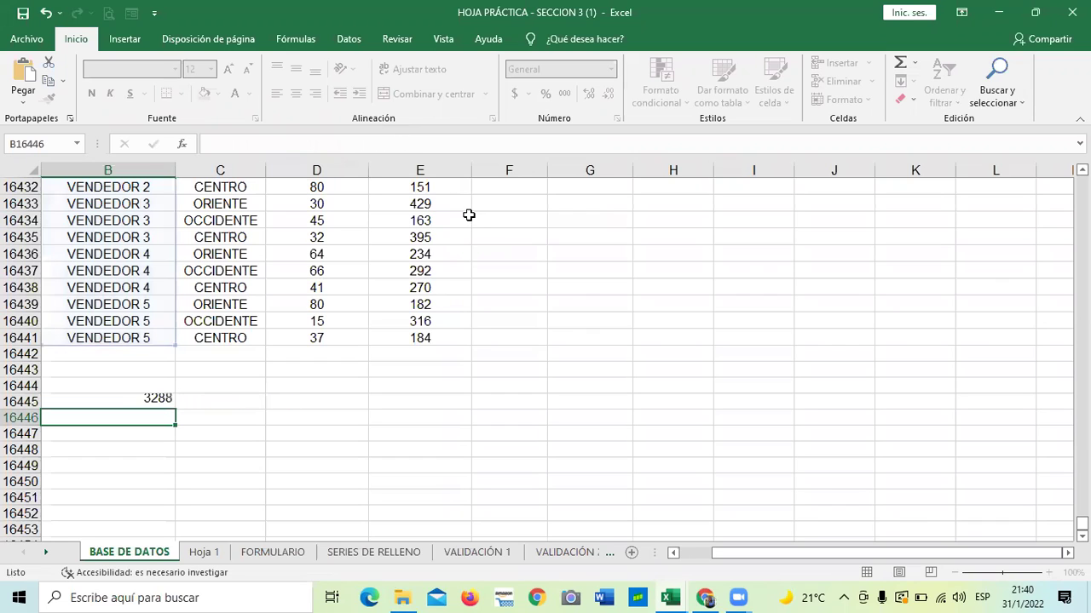
click(328, 390)
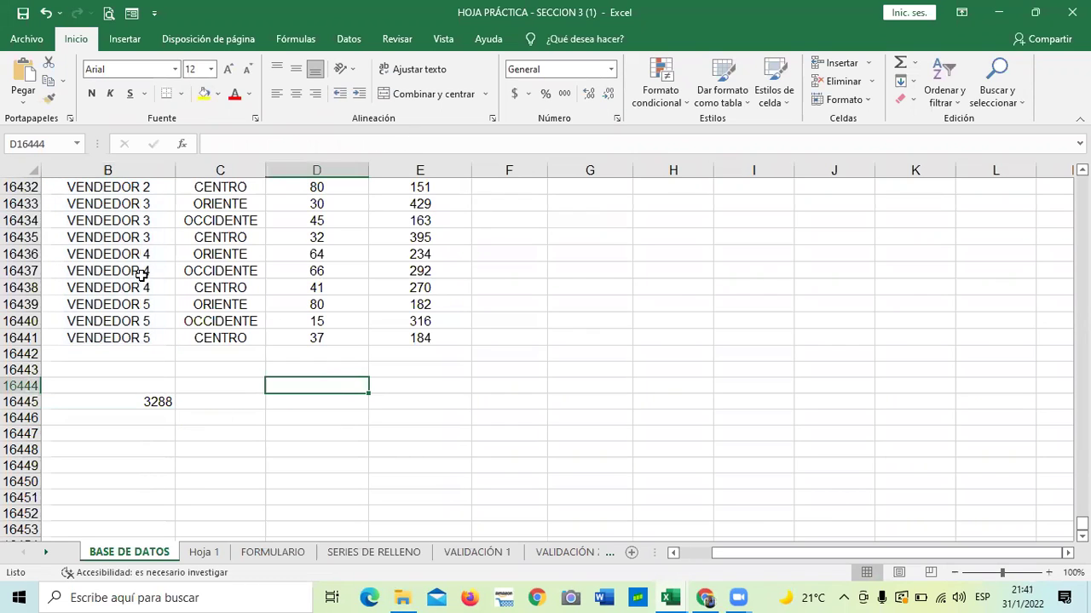
click(106, 401)
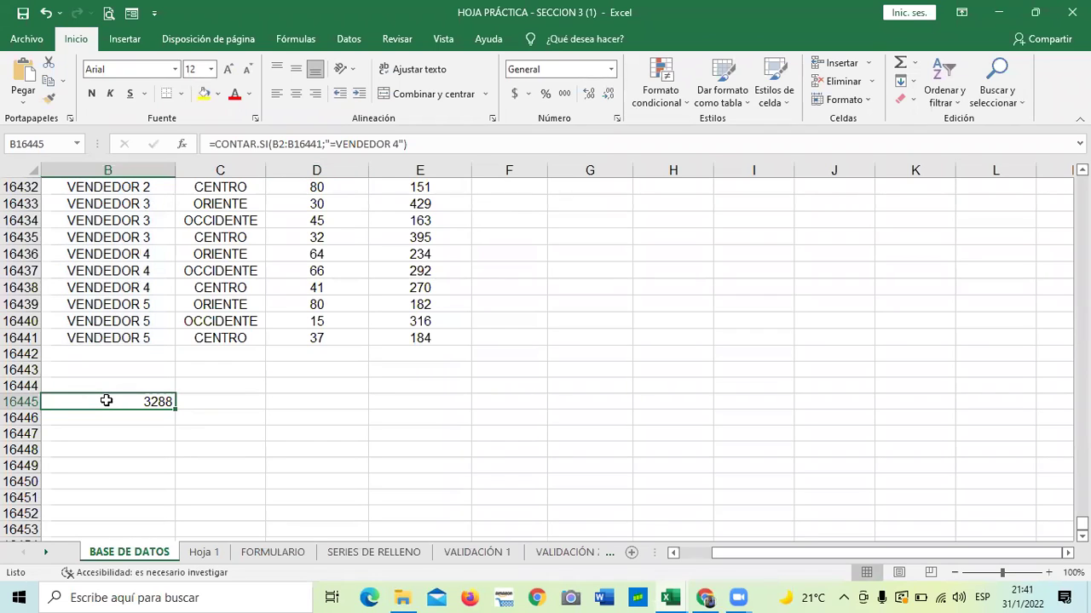
- Try to enter the formula =CONTAR.SI(B2;B16441;"=VENDEDOR 3") in cell B16448
click(146, 452)
text(=)
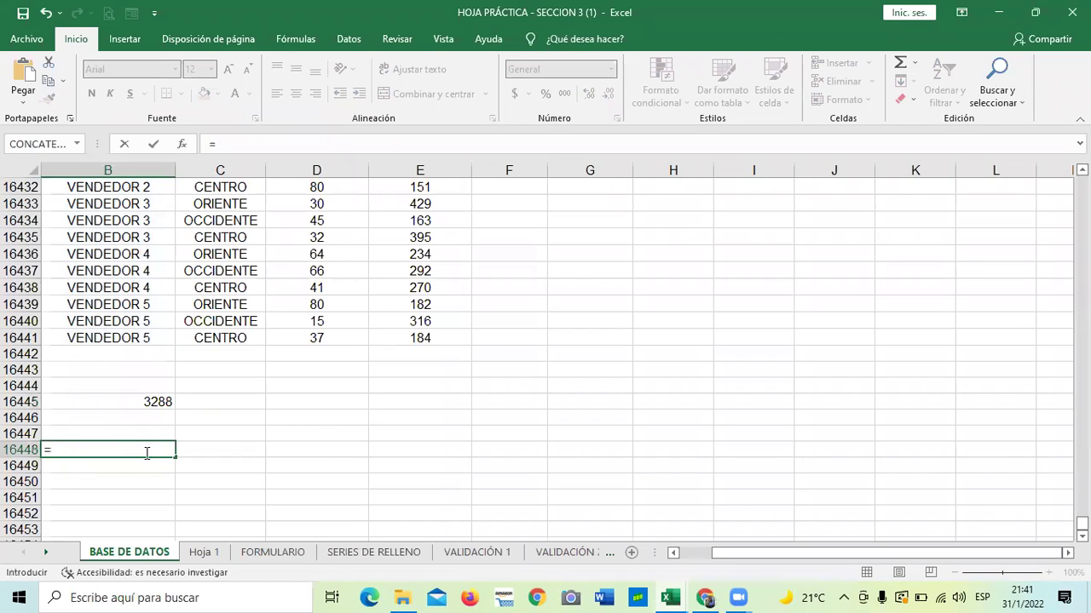
text(CONTR)
key(BackSpace)
key(BackSpace)
key(BackSpace)
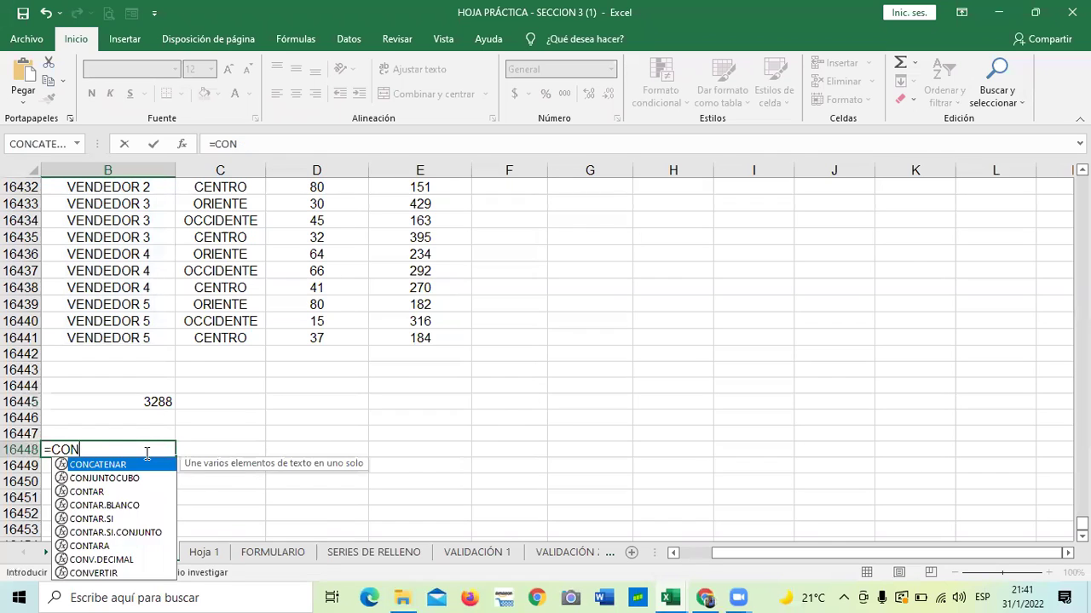
text(NTAR)
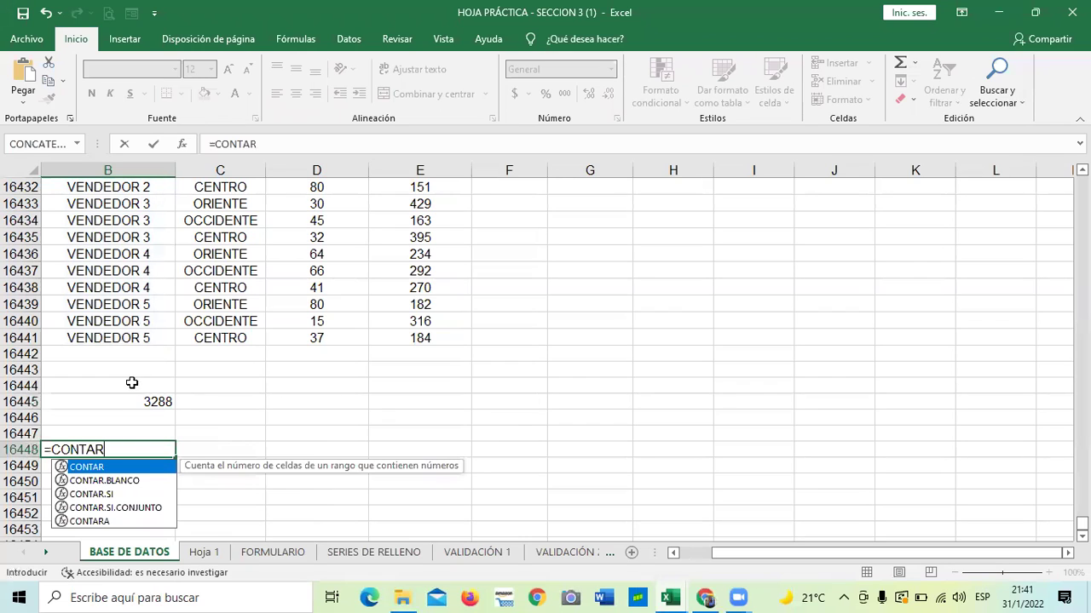
double_click(110, 496)
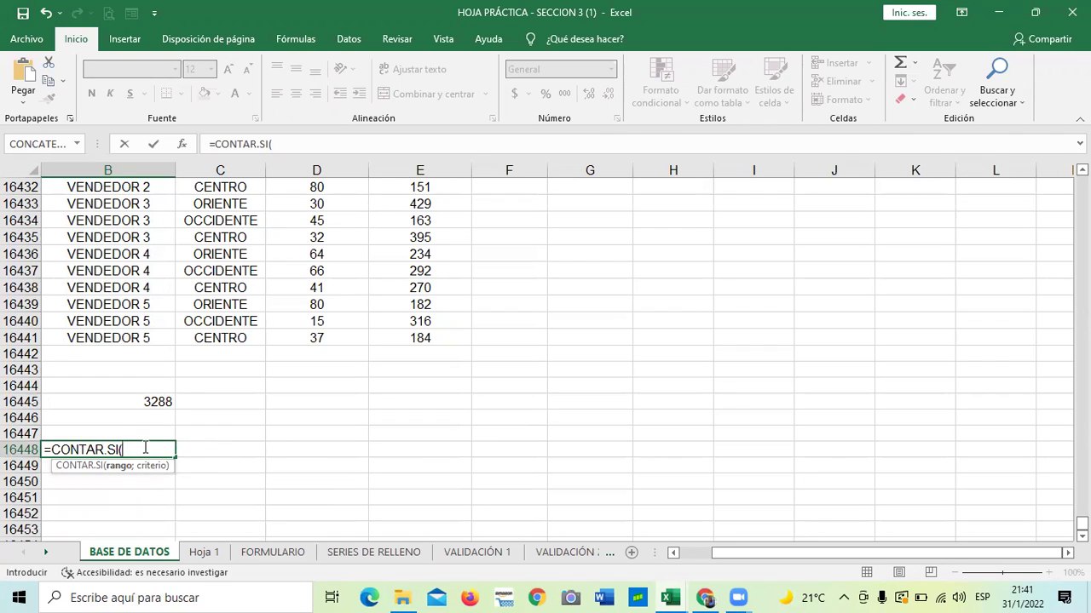
text(B2;)
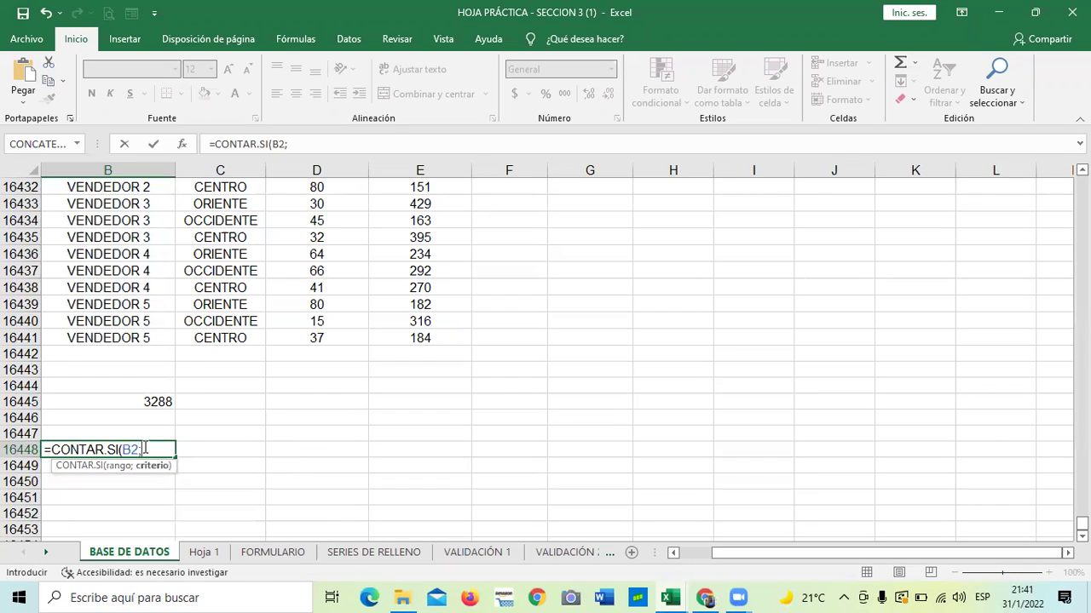
click(134, 339)
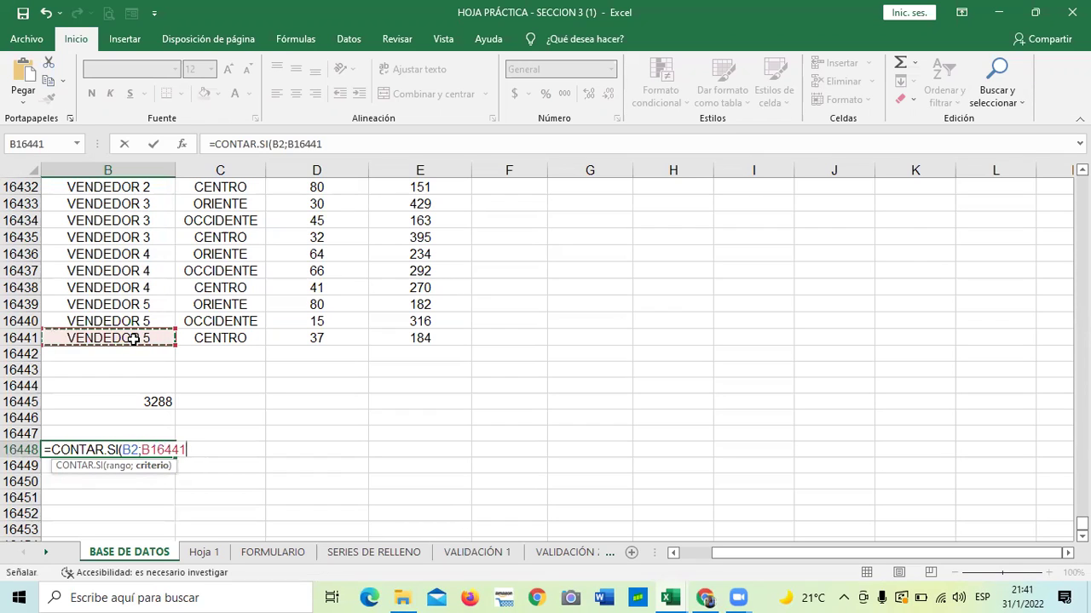
text(;"=)
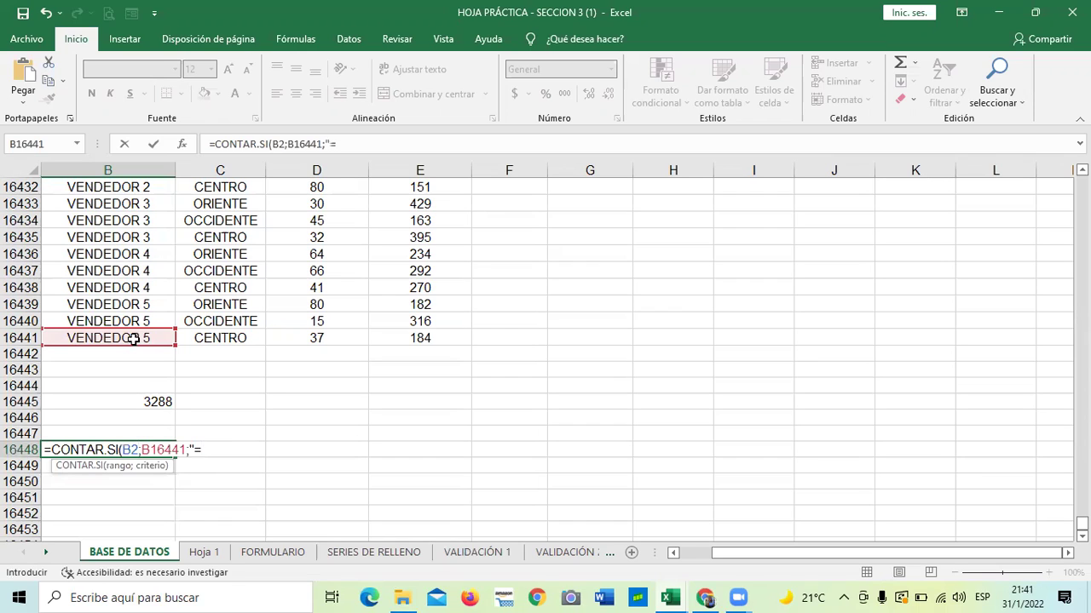
text(VENDEDOR)
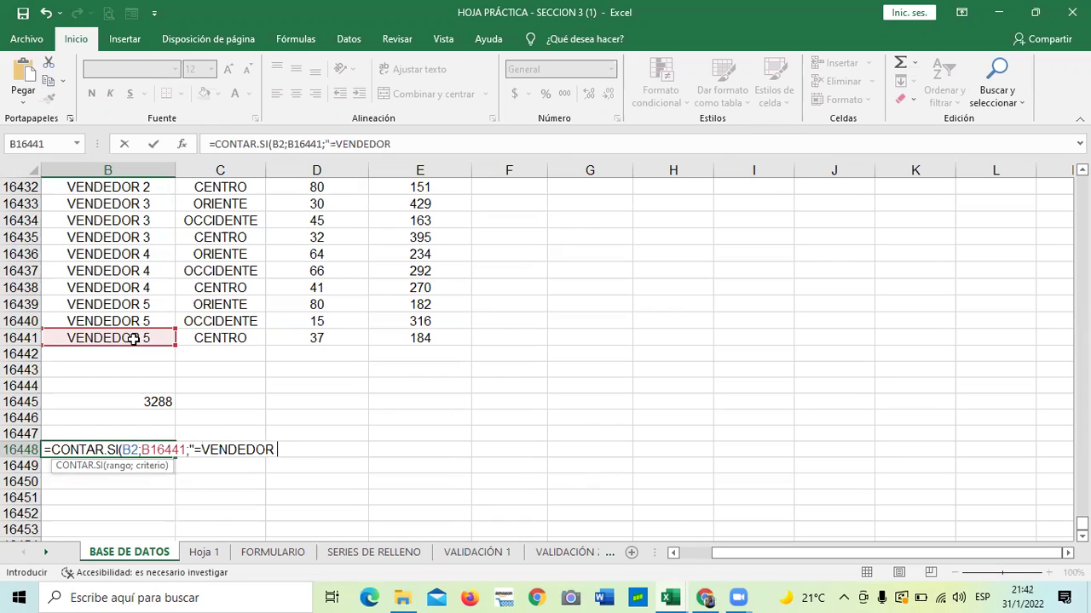
text( 3"))
key(Return)
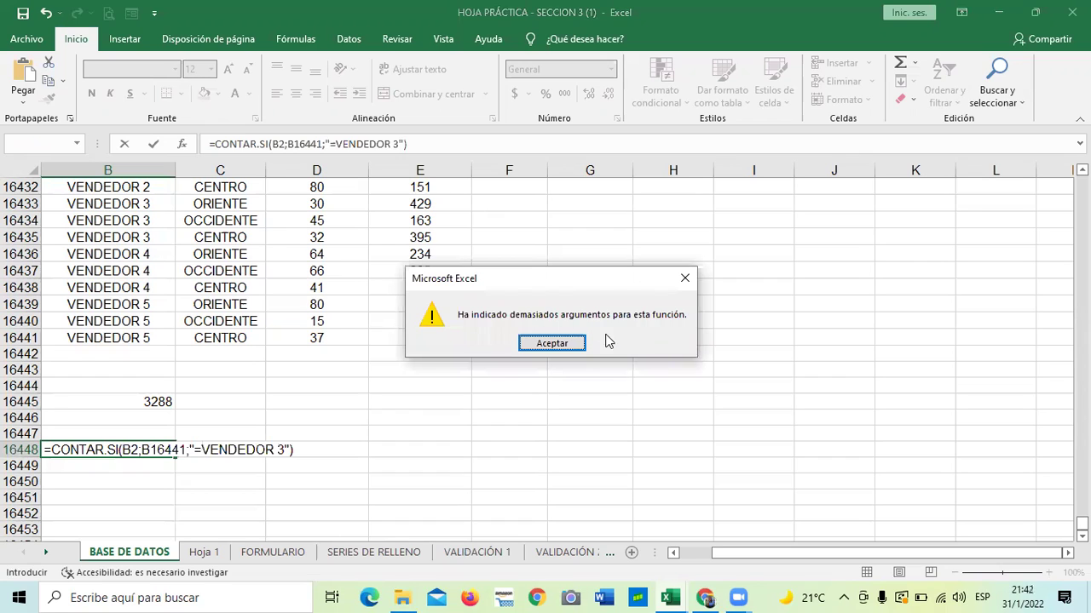
- Correct the range in the B16448 formula to B2:B16441 by replacing its semicolon with a colon, and enter it
click(549, 342)
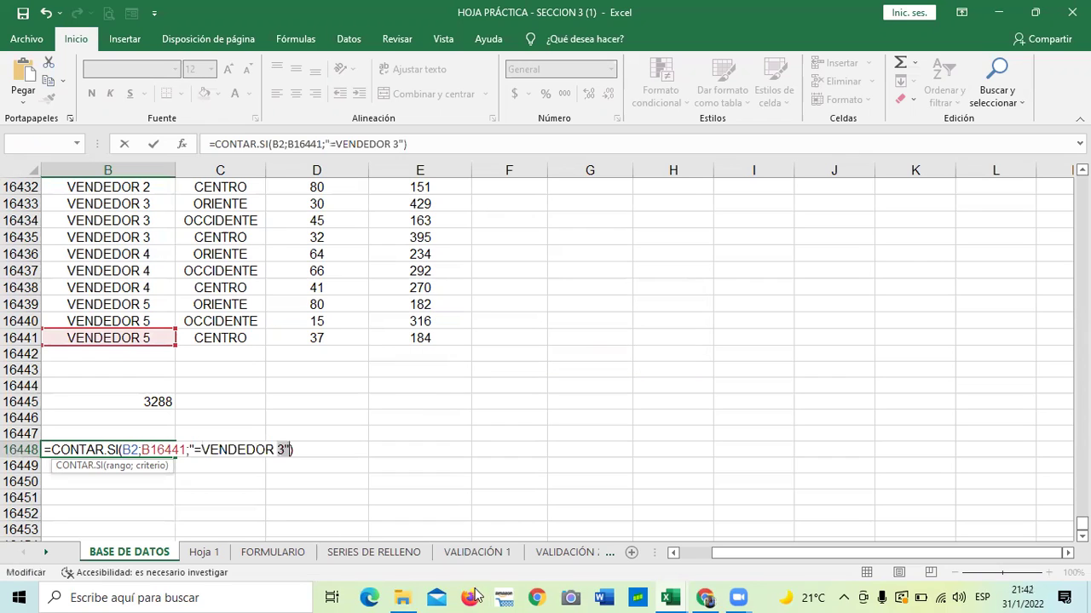
click(141, 449)
key(BackSpace)
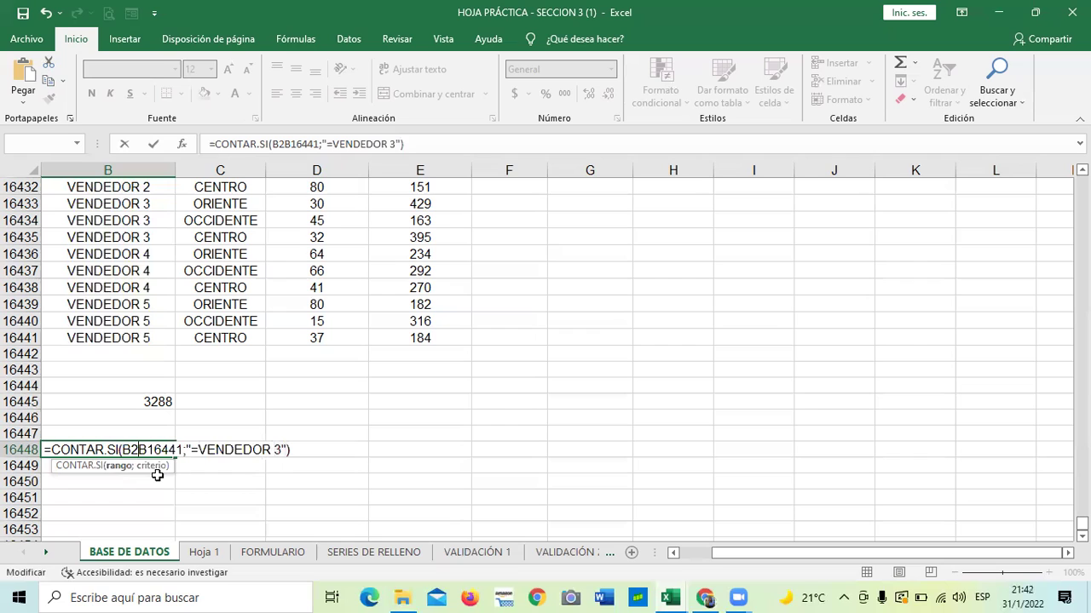
text(:)
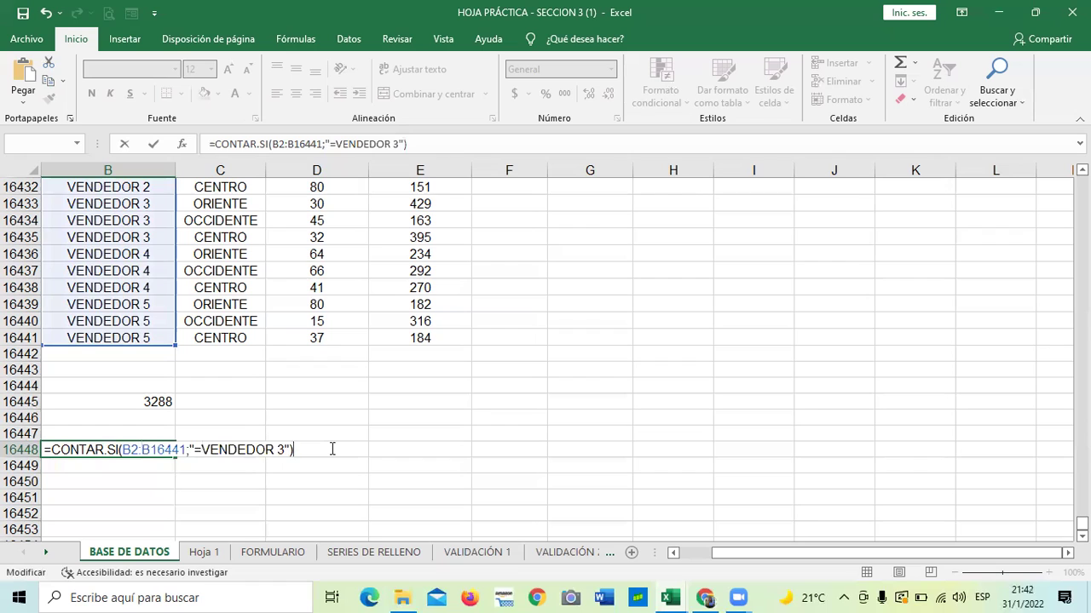
key(Return)
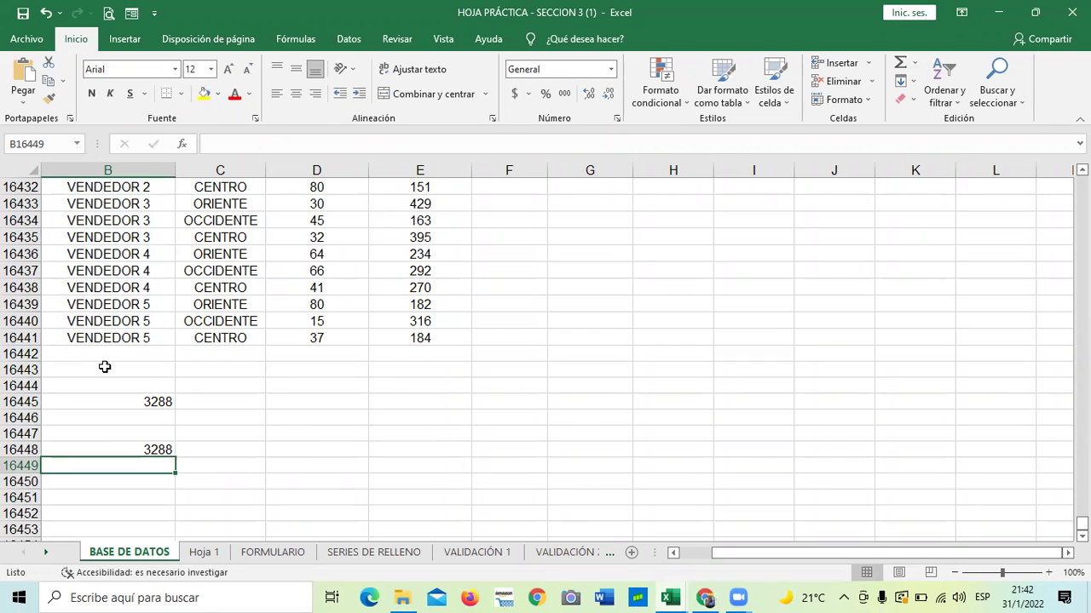
scroll(153, 395, up, 12)
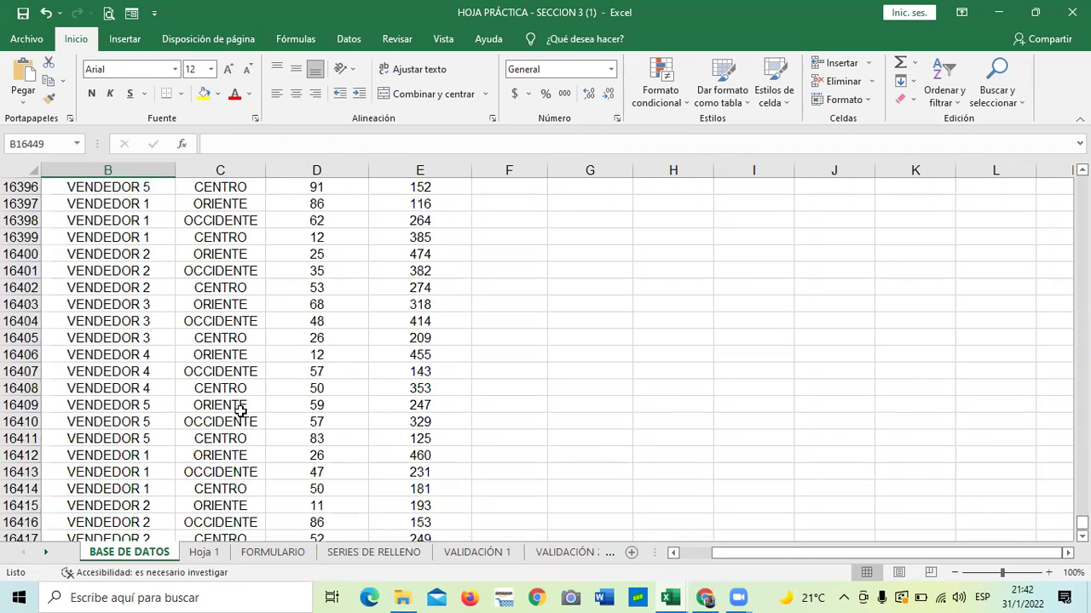
- Review the VENDEDOR 4 count formula in B16445 and the last records of BASE DE DATOS above it
scroll(241, 411, down, 13)
click(148, 351)
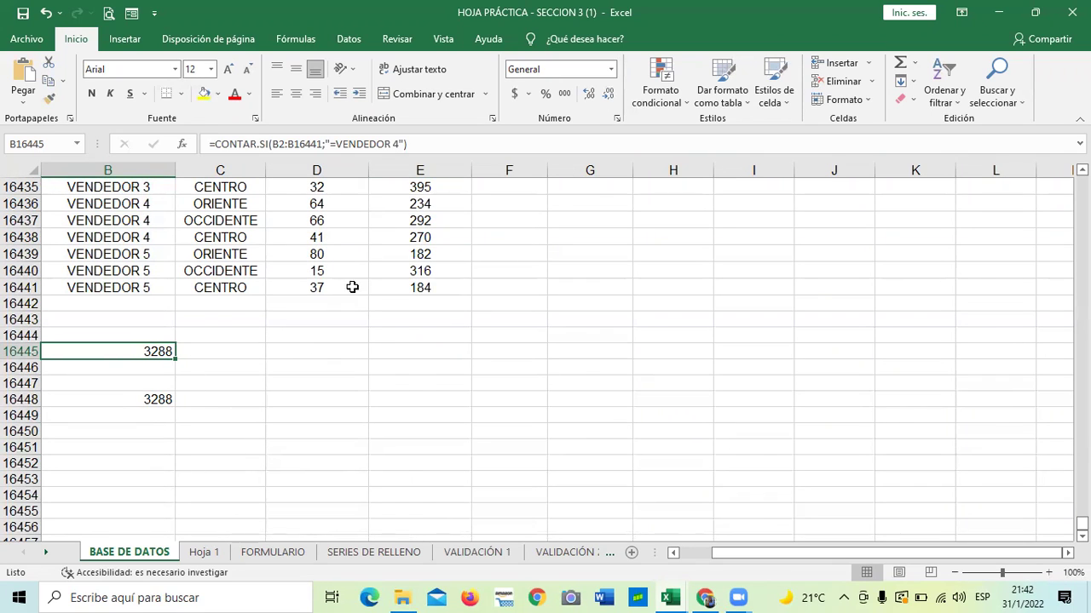
click(228, 287)
scroll(230, 284, up, 8)
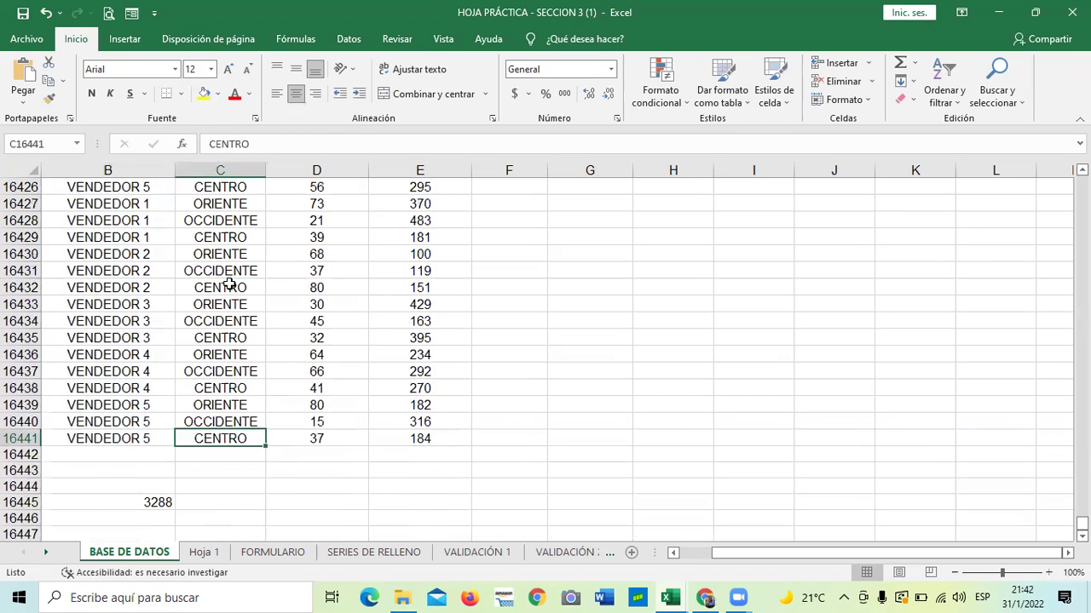
scroll(232, 282, down, 14)
scroll(237, 288, up, 4)
click(239, 253)
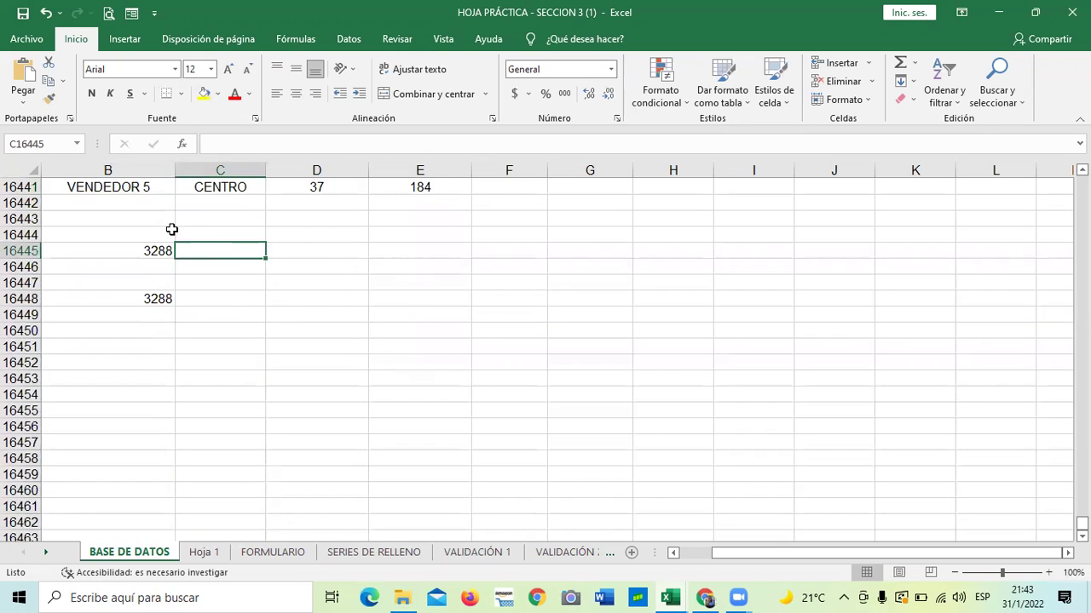
click(156, 251)
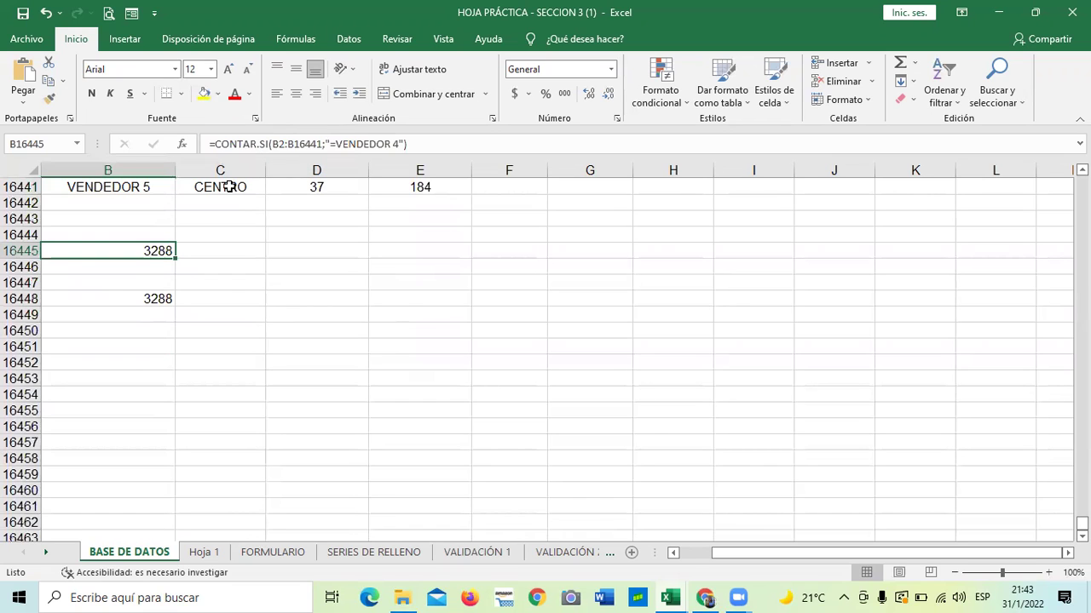
- Look through the salesperson records above the two count formulas and return to the rows below the data
scroll(230, 186, up, 4)
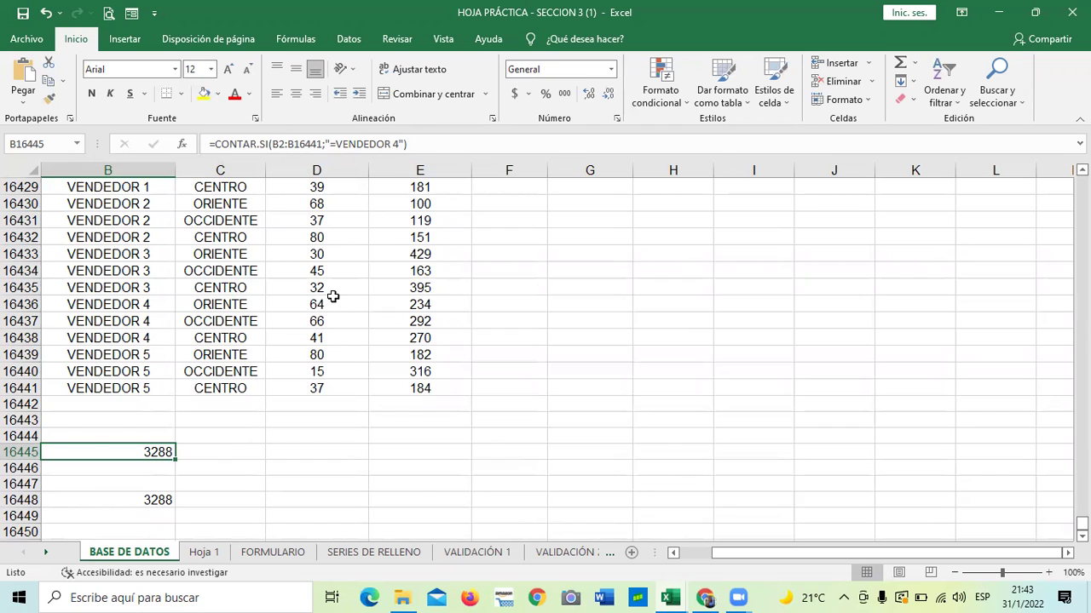
scroll(332, 296, up, 20)
scroll(332, 270, up, 18)
scroll(339, 294, down, 10)
scroll(341, 300, down, 20)
scroll(351, 282, down, 5)
scroll(341, 438, down, 12)
scroll(281, 402, up, 4)
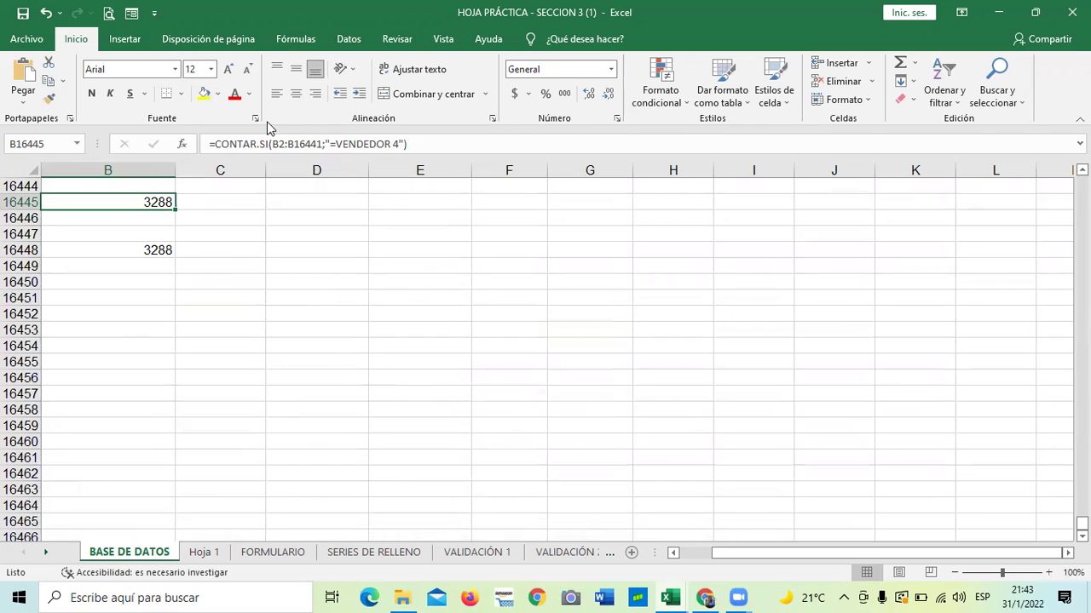
click(303, 245)
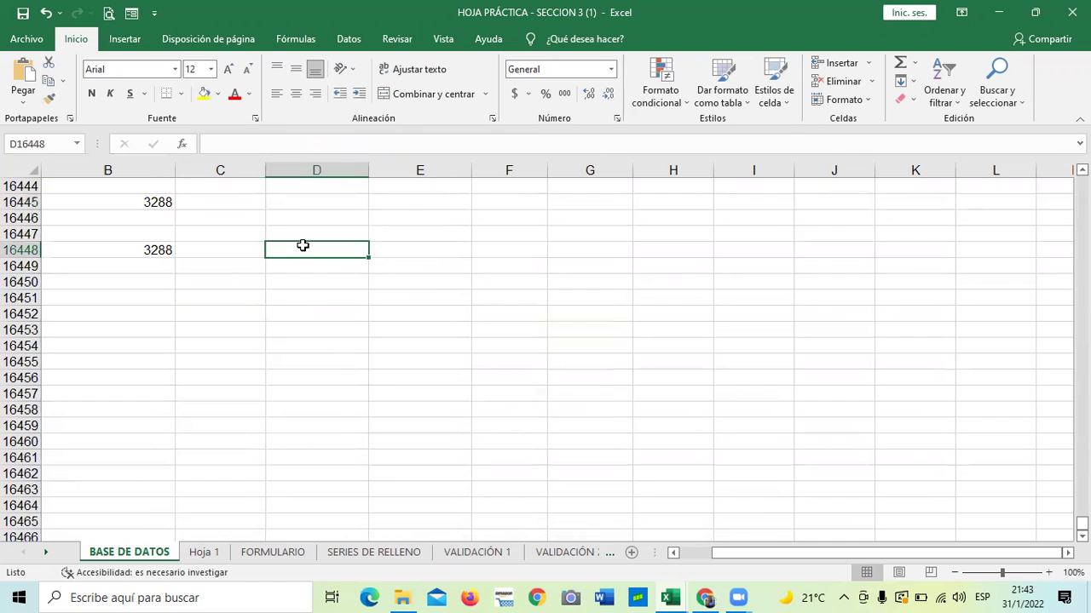
click(617, 471)
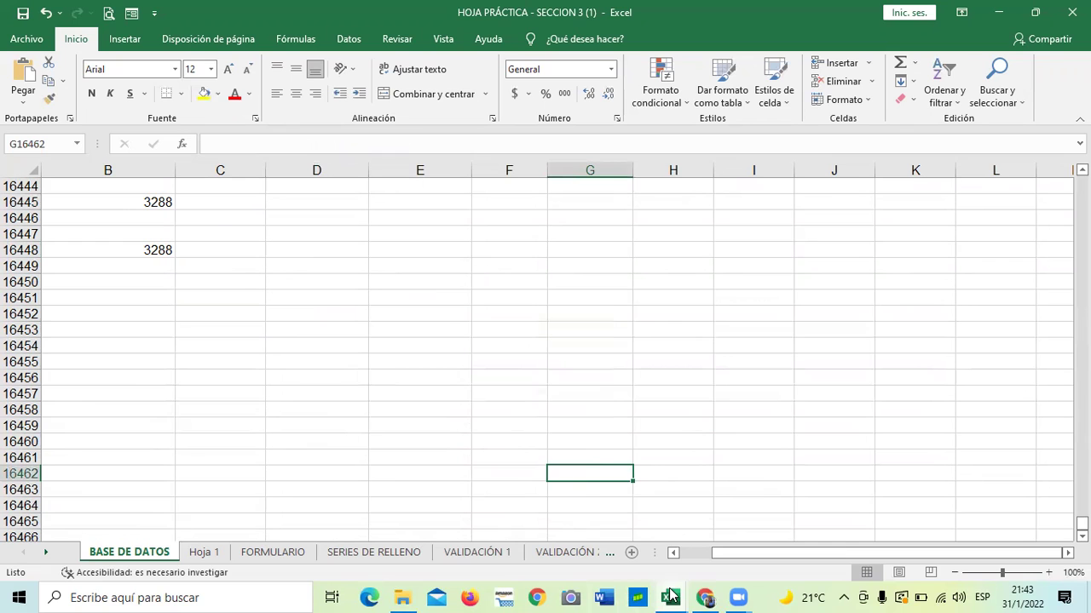
- Switch to the Libro2 workbook and look over the employee table on the Formato de Celda sheet
mouse_move(671, 596)
click(607, 552)
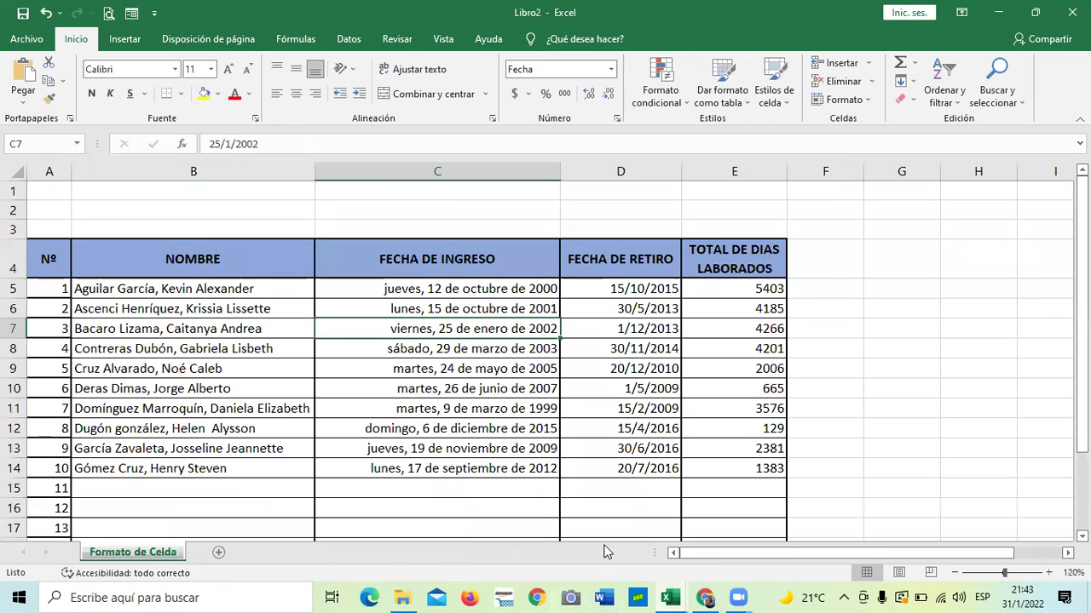
click(878, 309)
scroll(877, 310, down, 2)
scroll(903, 307, up, 2)
- Add filters to the header row of the employee table
click(385, 261)
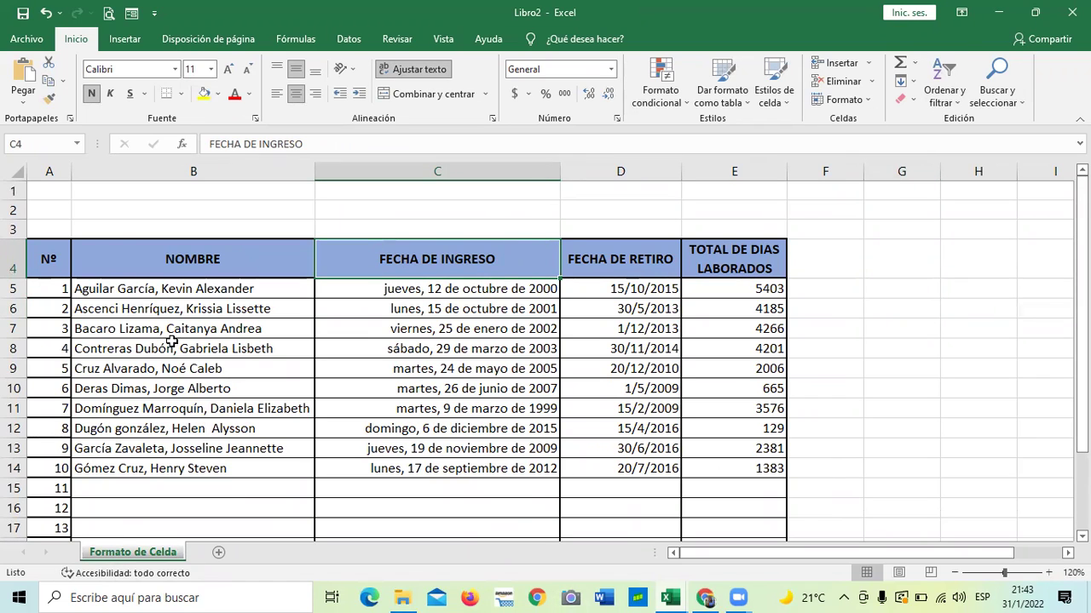
click(944, 76)
click(967, 179)
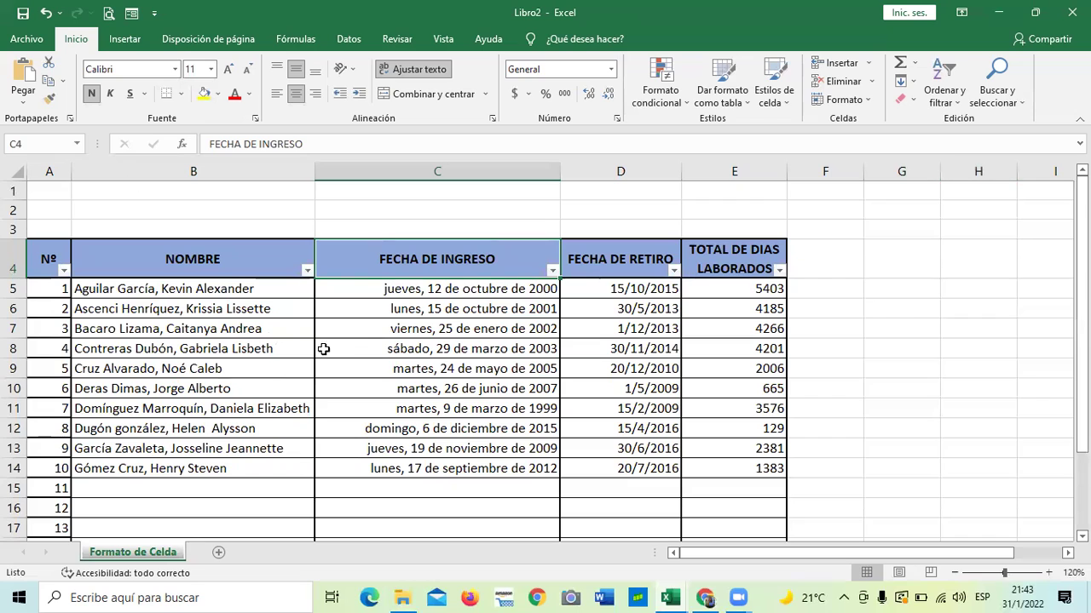
- Filter the NOMBRE column with a "comienza por" text filter using the full name of employee number 5
click(306, 271)
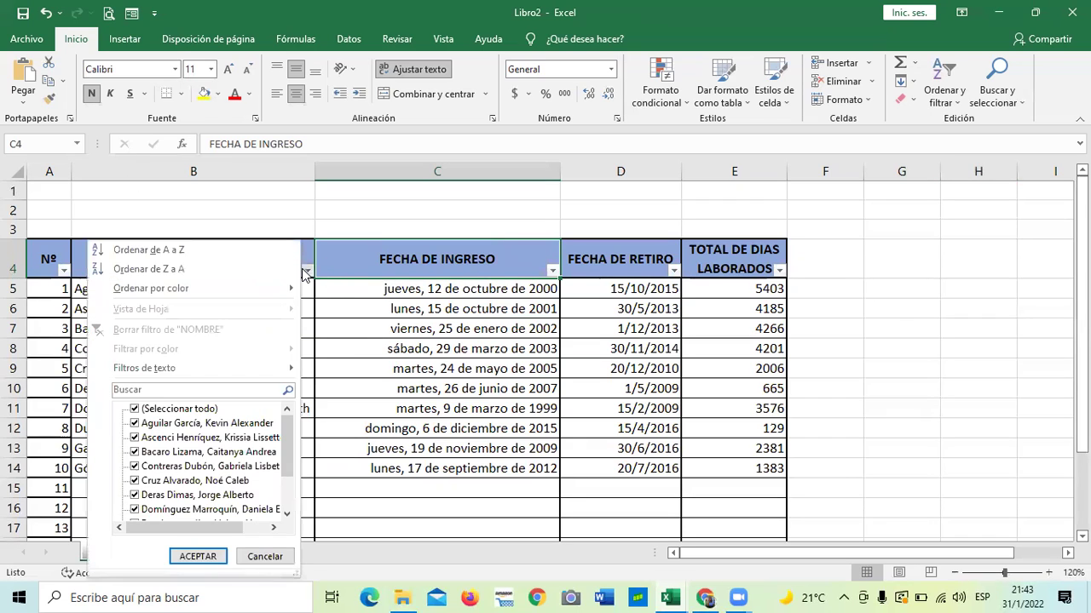
click(141, 408)
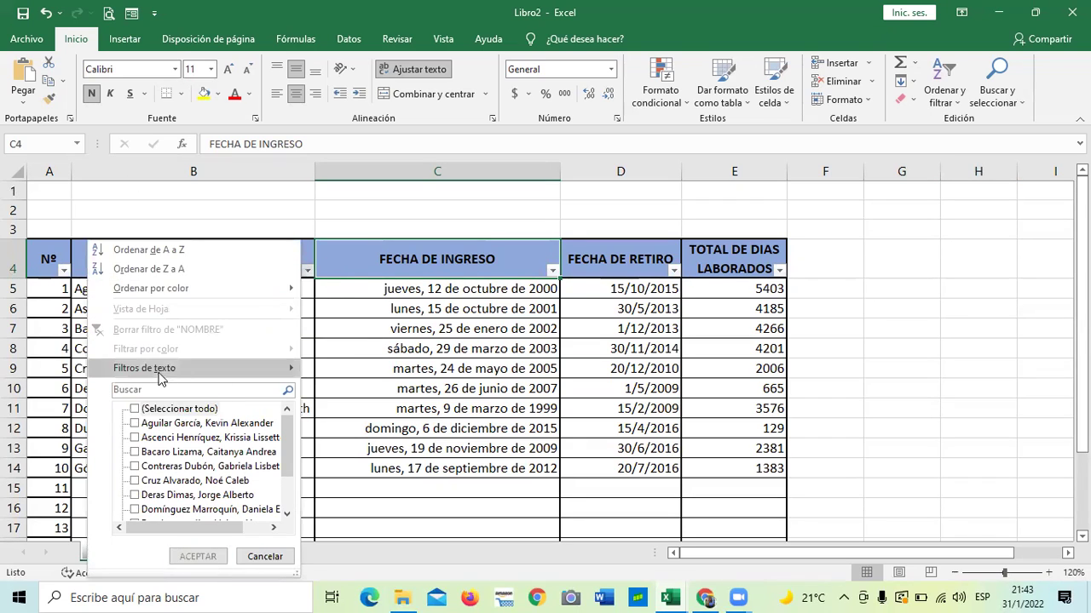
mouse_move(181, 368)
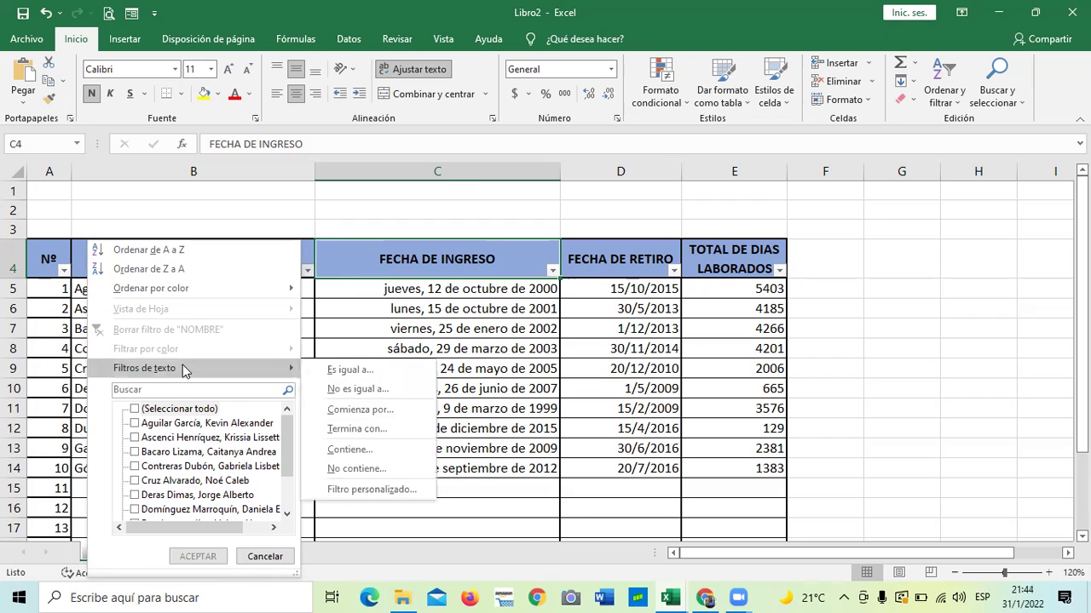
click(402, 409)
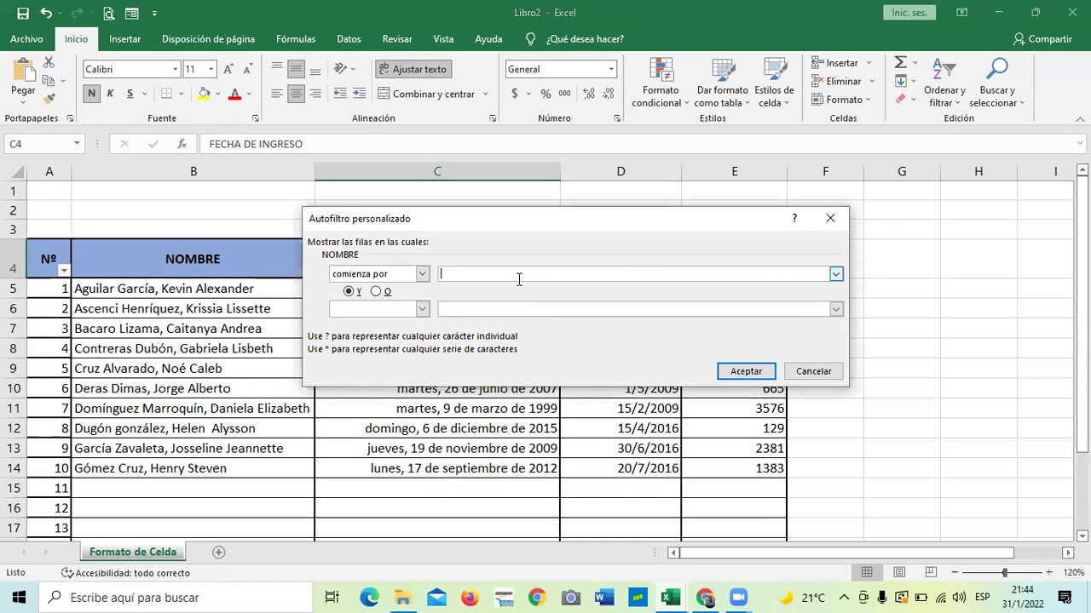
key(Caps_Lock)
text(Cr)
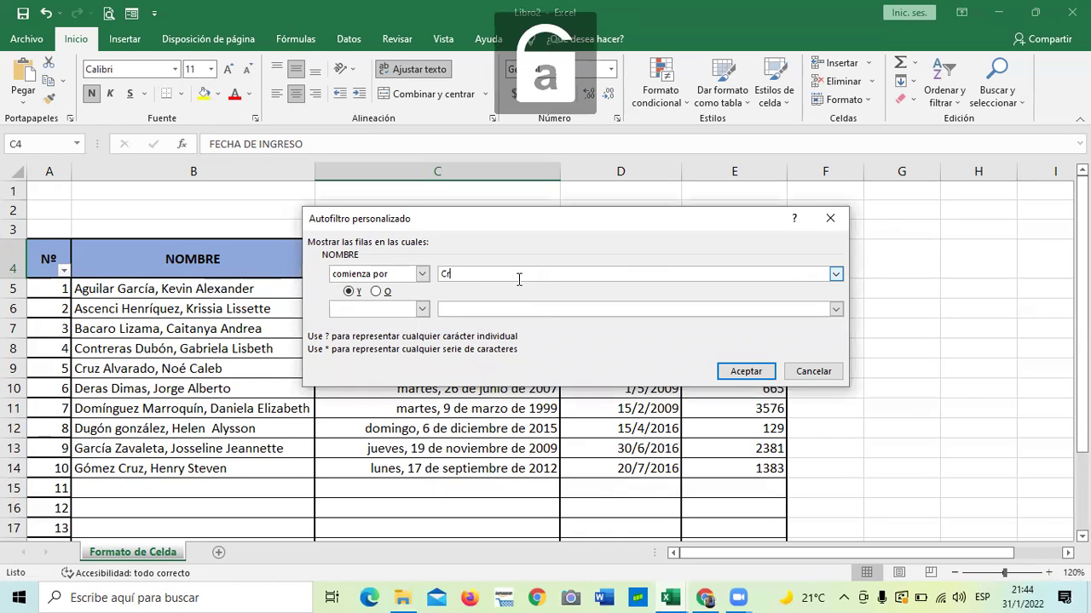
text(uz )
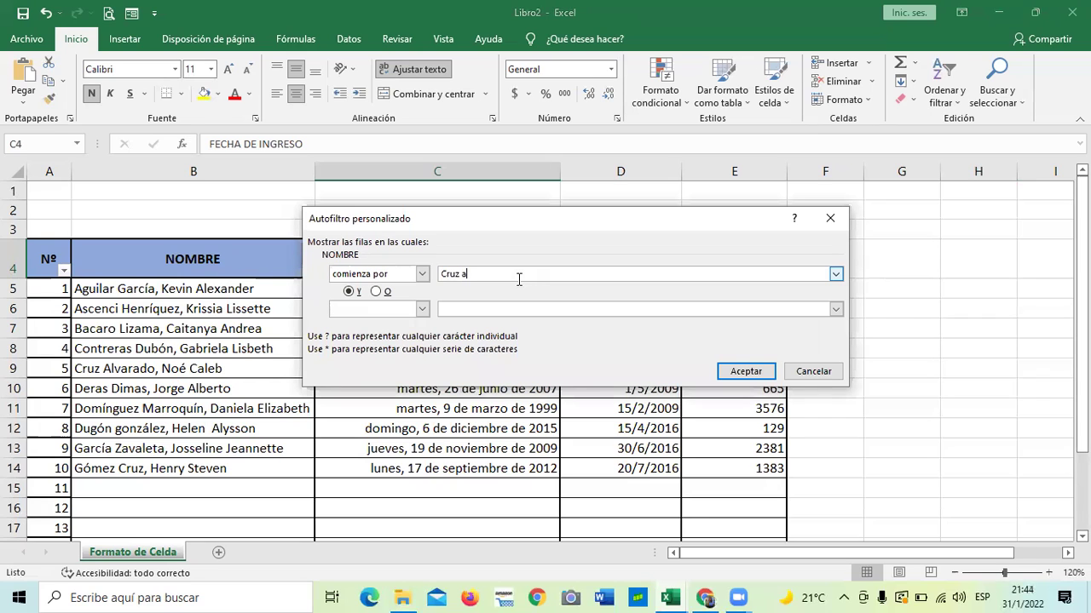
text(A)
click(833, 274)
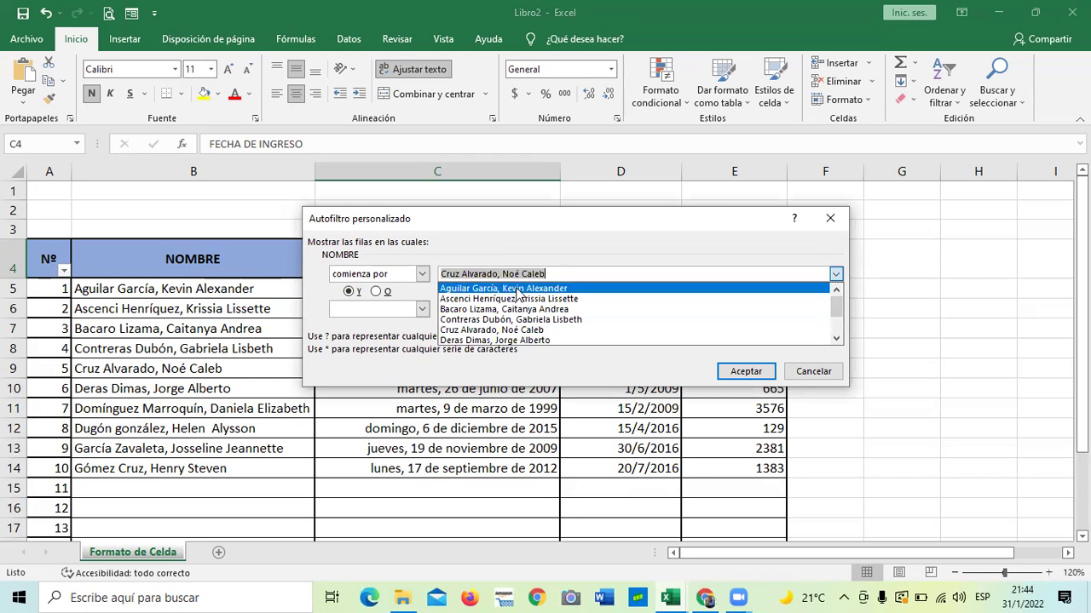
key(Escape)
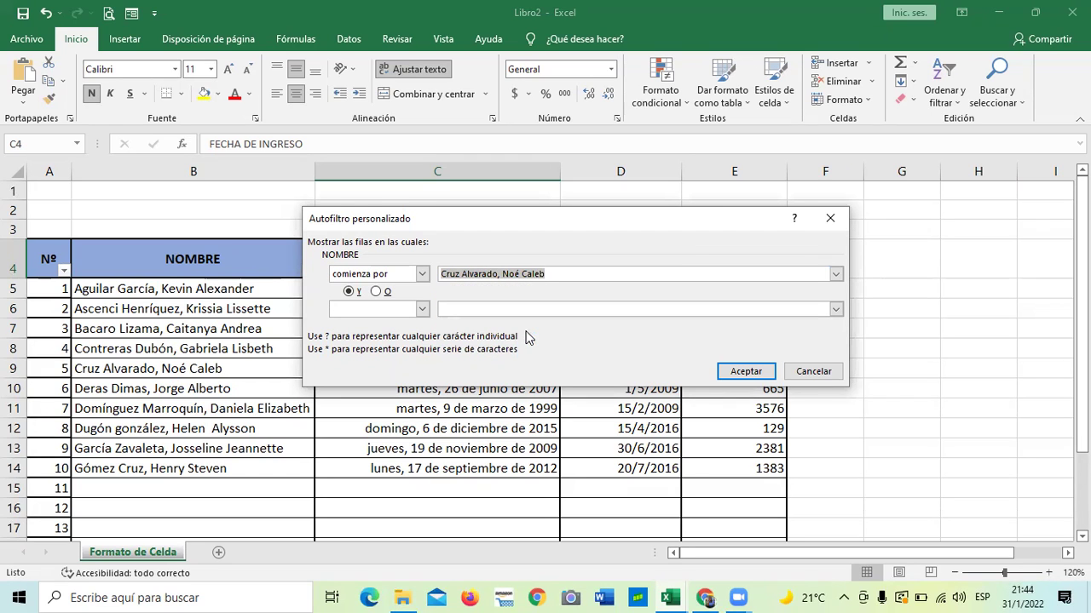
key(End)
click(746, 372)
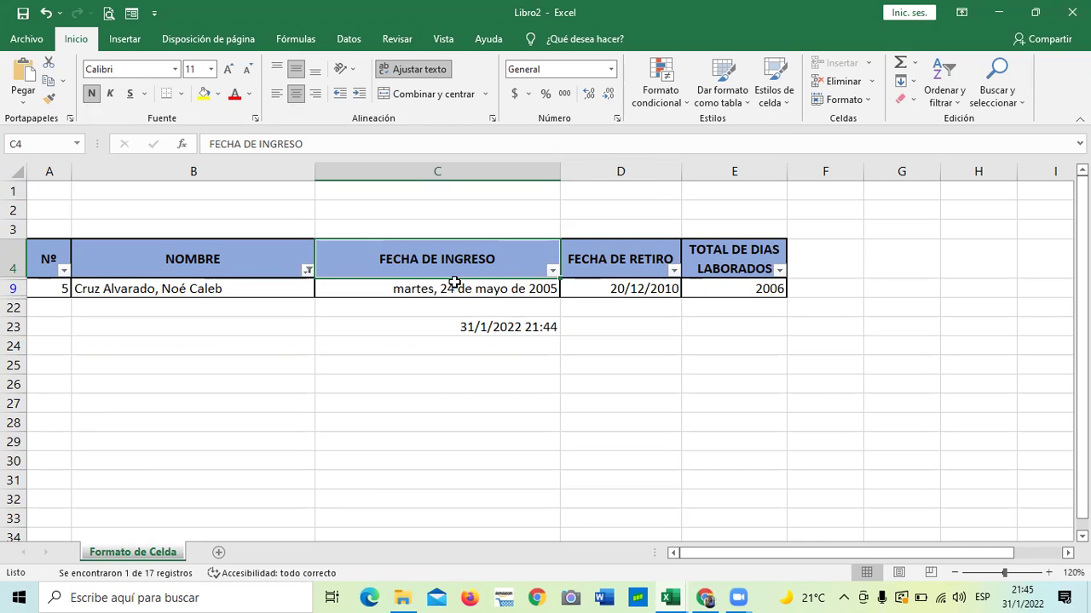
- Clear the text filter from the NOMBRE column
click(308, 270)
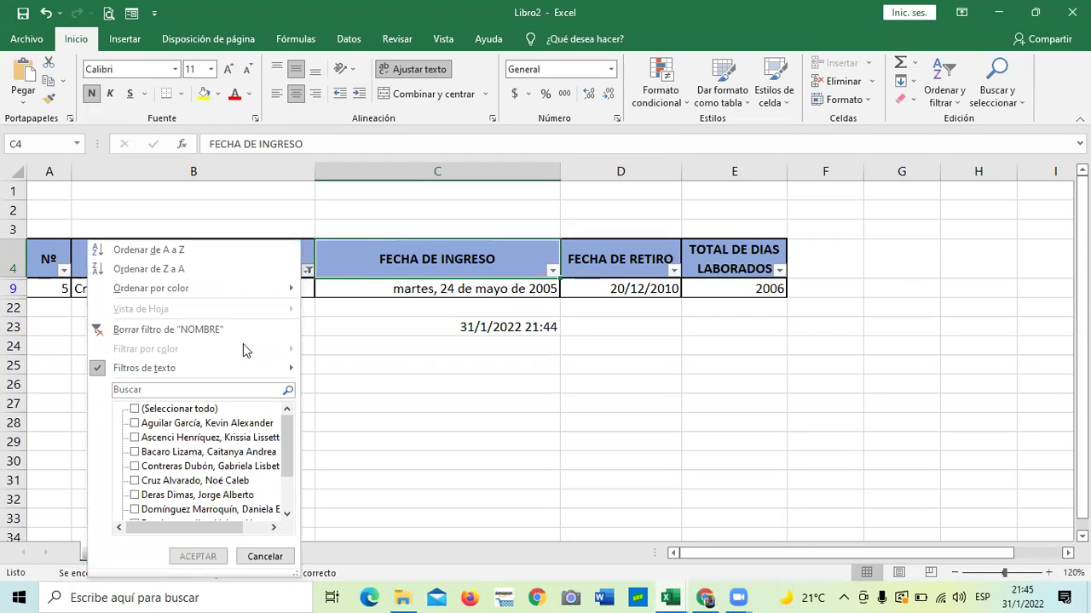
click(252, 329)
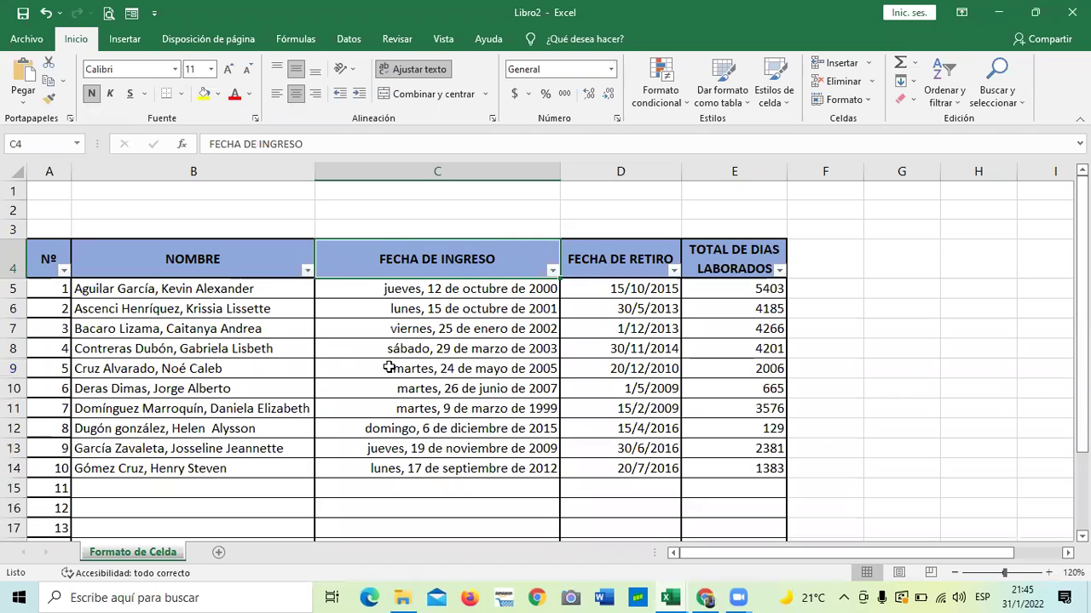
- Inspect the date-and-time formula in C23 and the days-worked formula in E5
scroll(552, 467, down, 3)
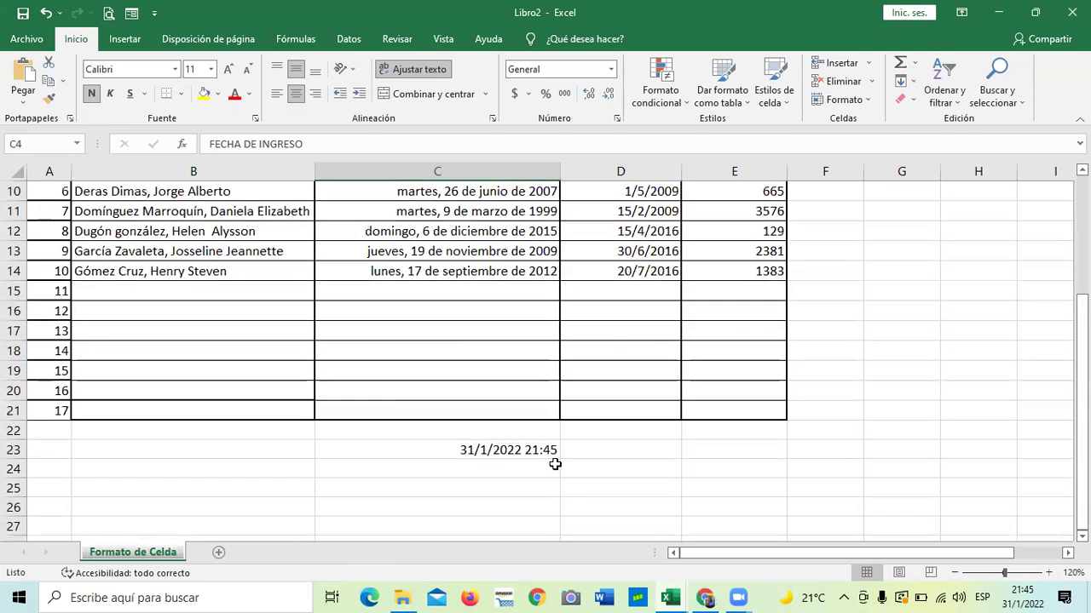
click(526, 449)
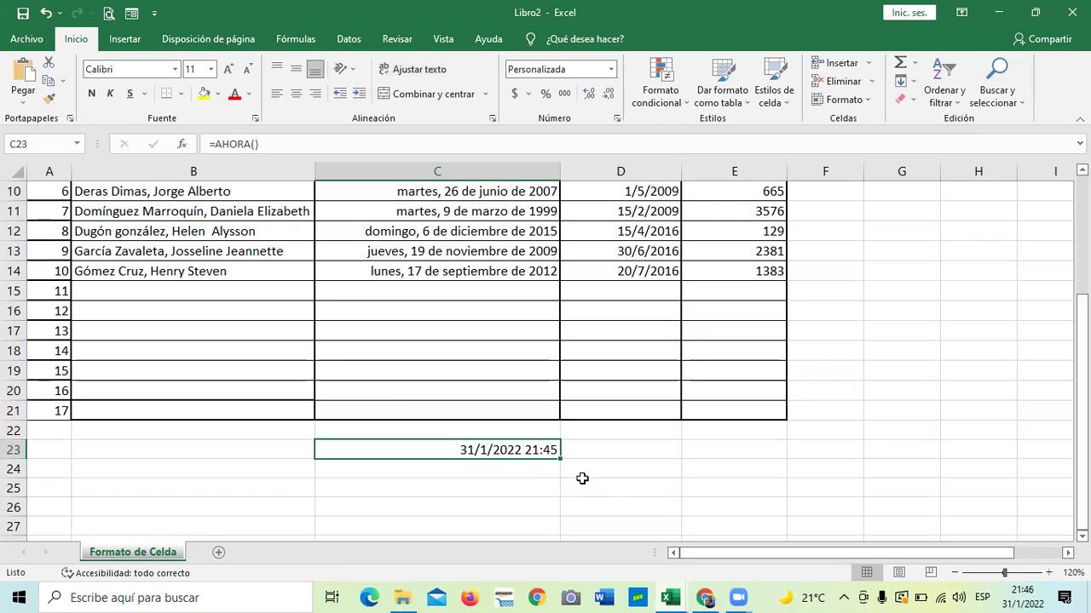
scroll(585, 479, up, 2)
click(909, 350)
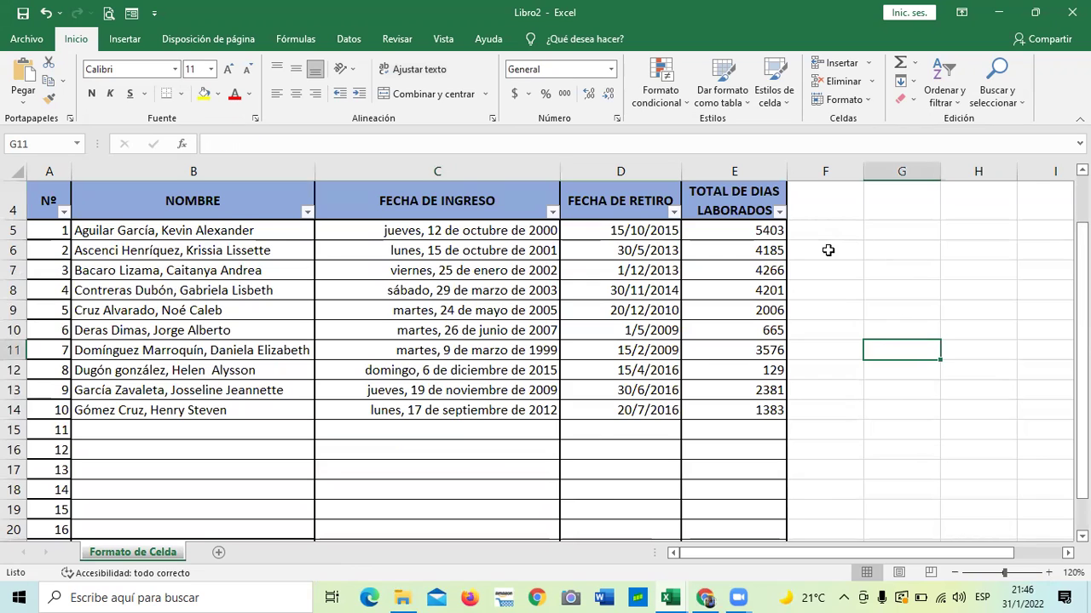
click(755, 230)
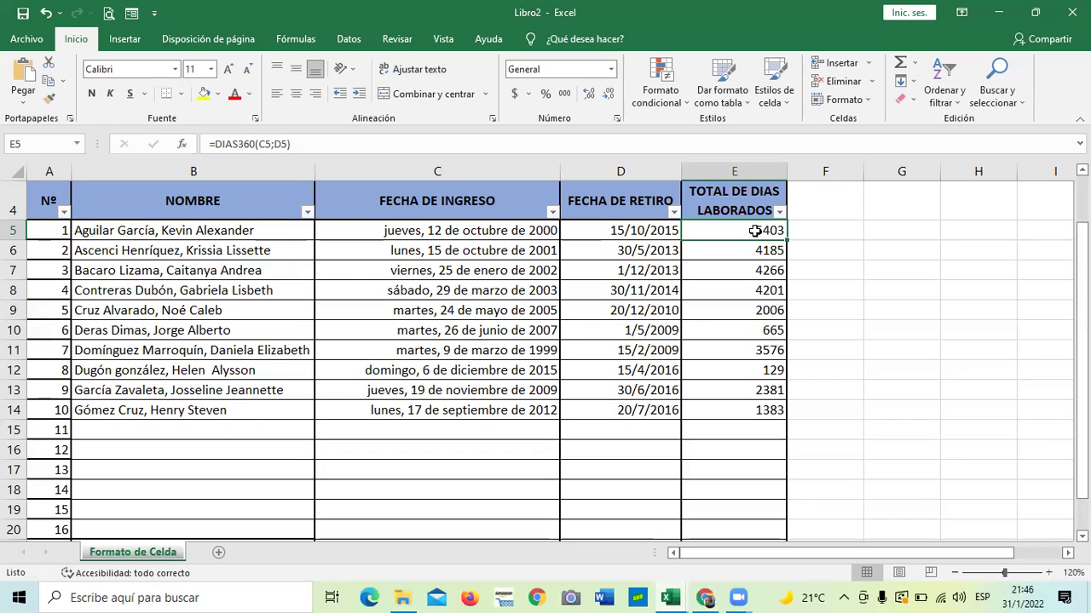
- Start a formula with =dias in G5 to view the DIAS360 function description, and discard the entry
click(887, 232)
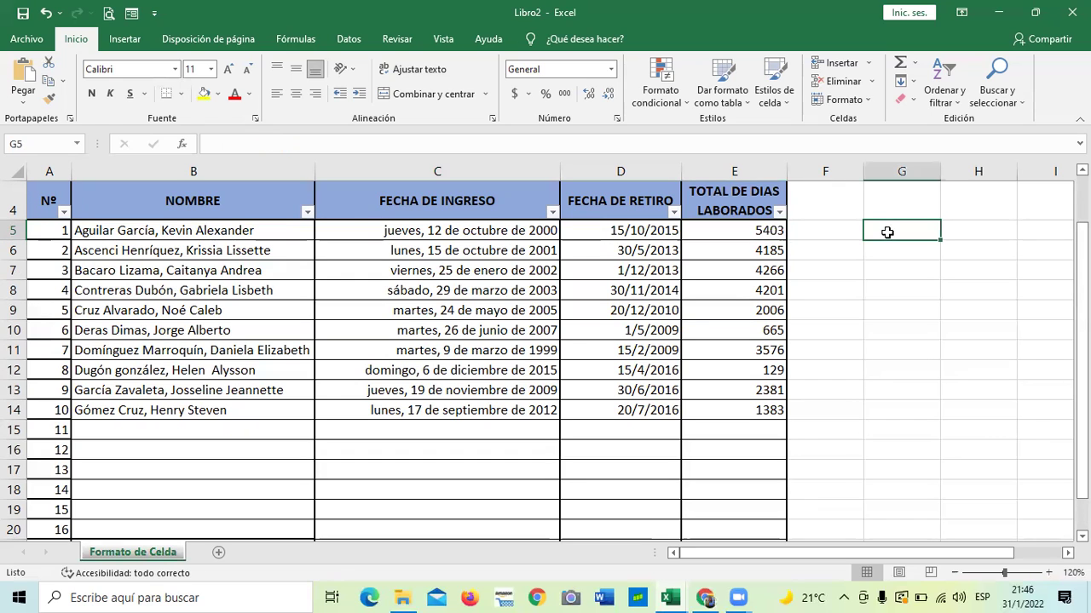
text(=dia)
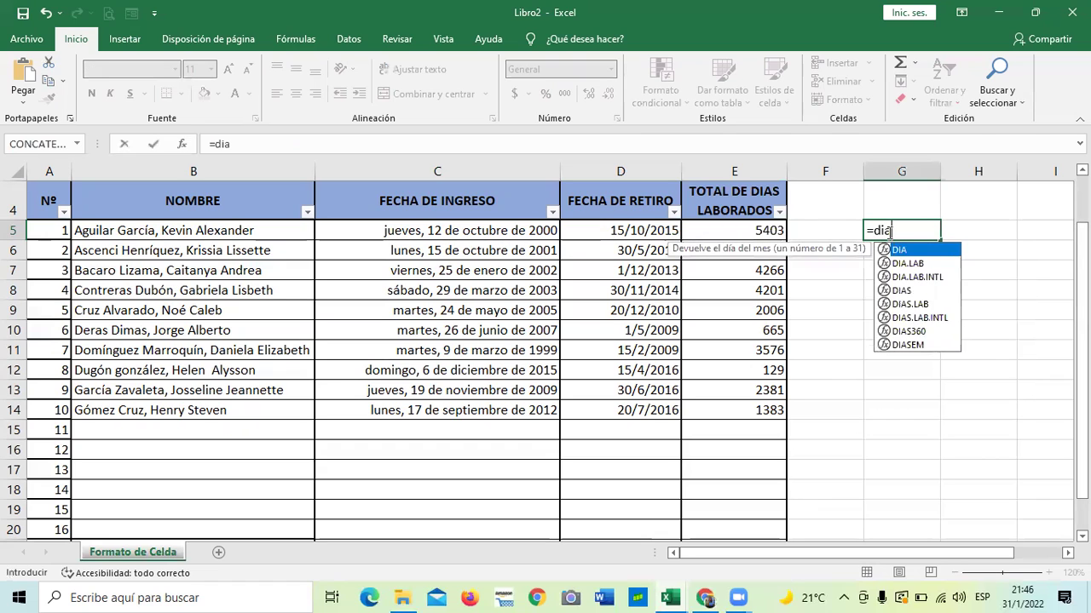
text(s)
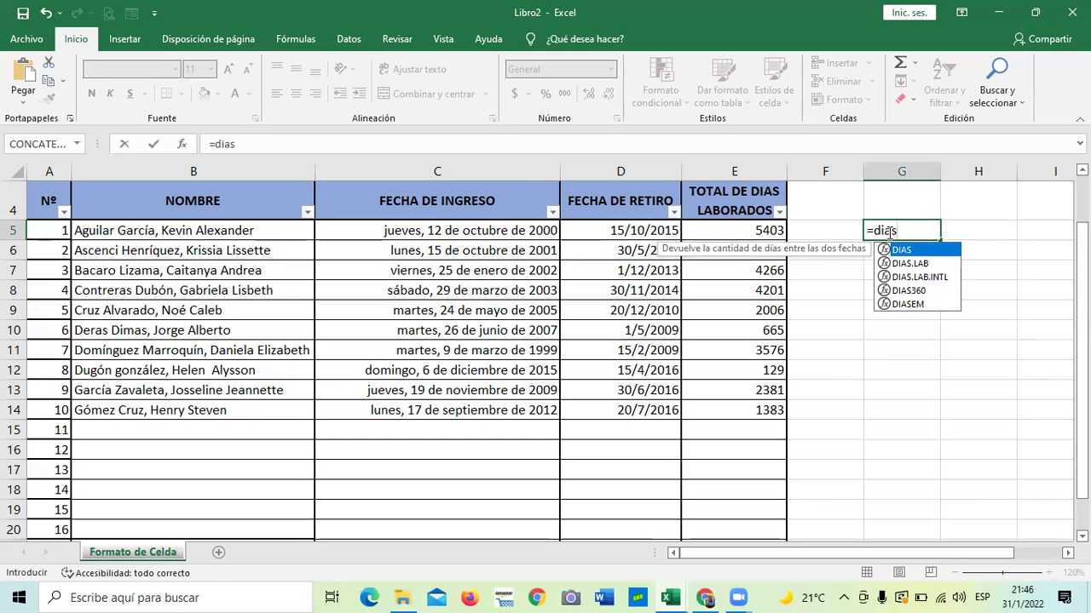
click(912, 291)
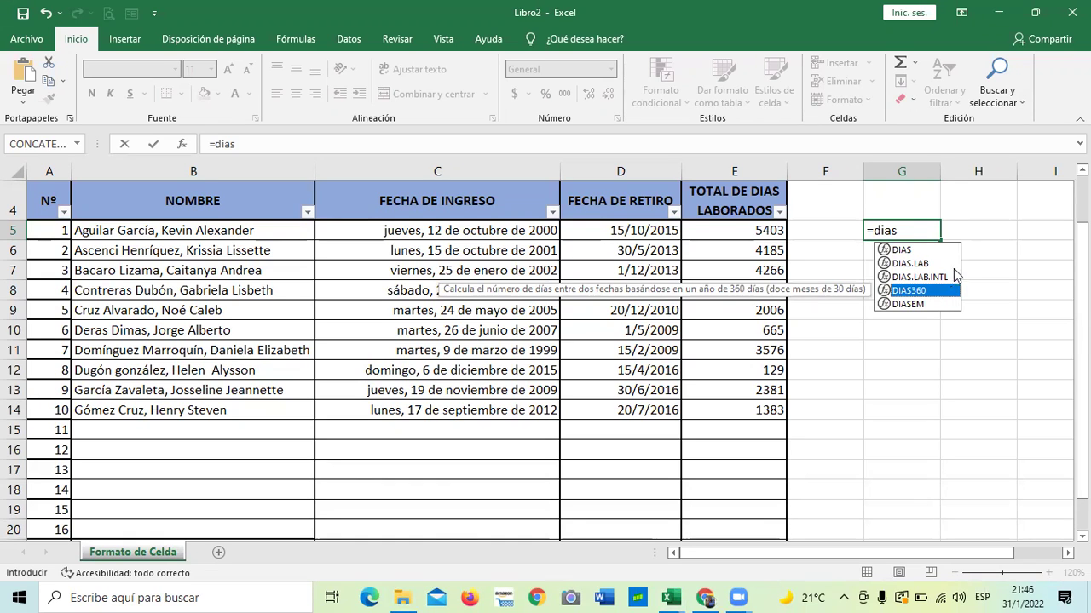
key(BackSpace)
key(BackSpace)
key(BackSpace)
key(BackSpace)
key(BackSpace)
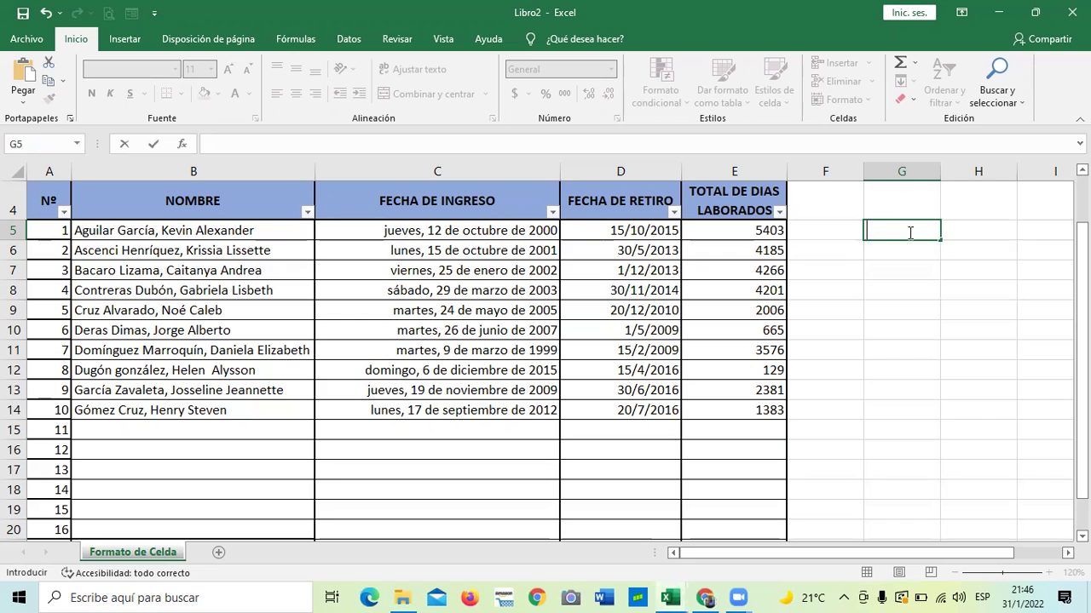
click(893, 407)
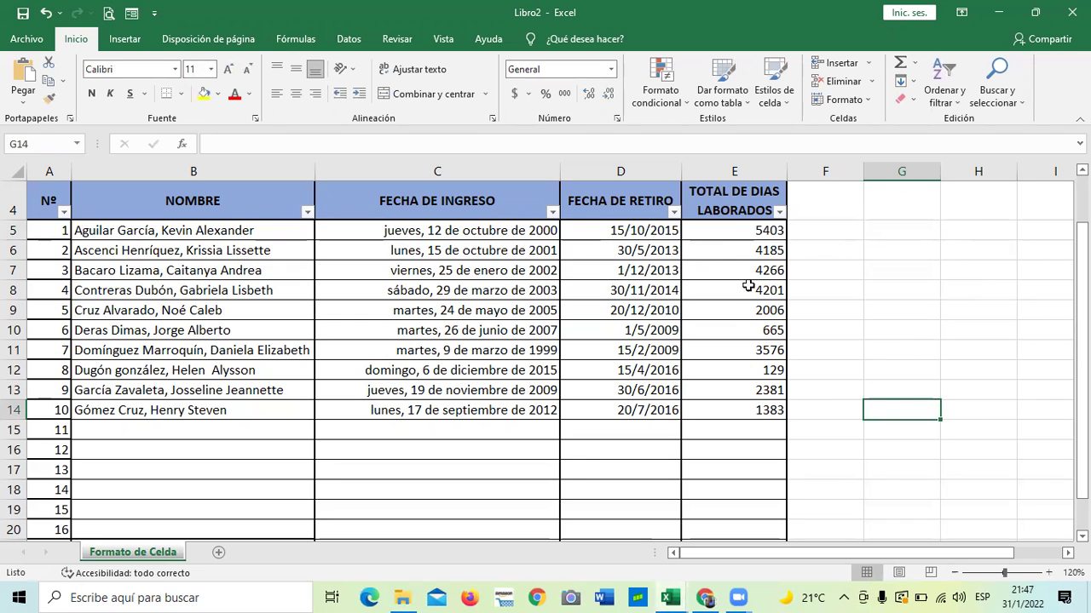
- Inspect the TOTAL DE DIAS LABORADOS formulas down column E and the entry and retirement dates they use
click(717, 230)
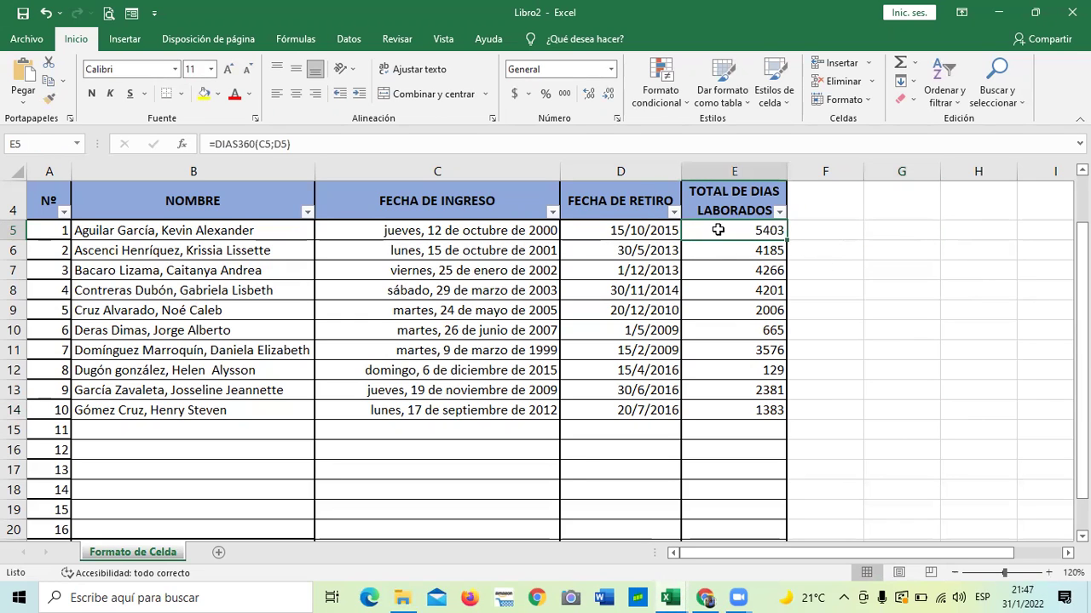
click(717, 249)
click(718, 310)
click(722, 332)
click(725, 368)
click(719, 411)
click(723, 351)
click(725, 330)
click(727, 227)
click(613, 228)
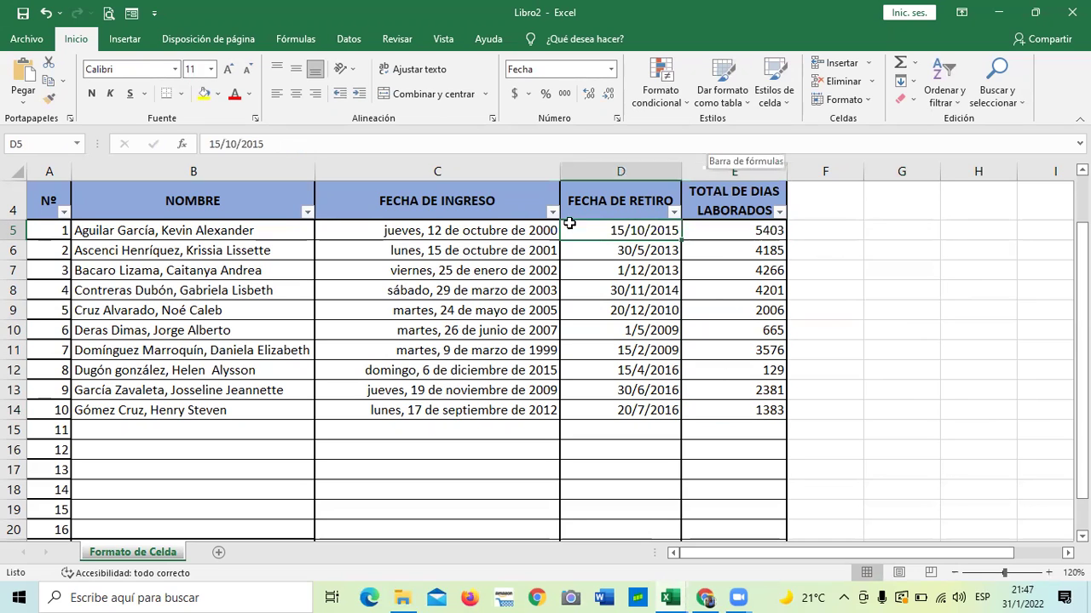
click(513, 225)
click(641, 373)
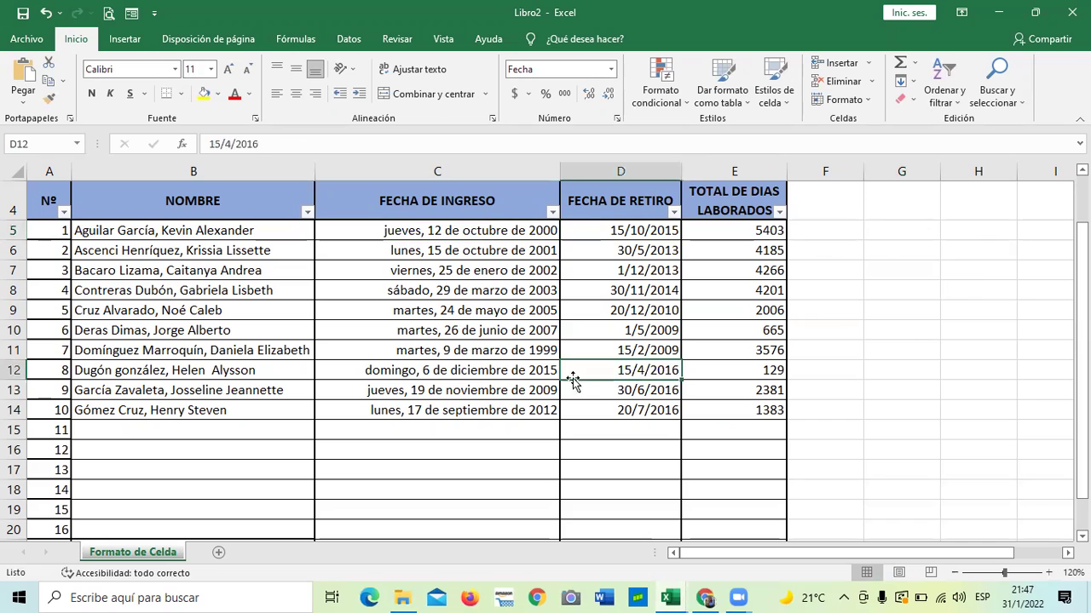
- Inspect the employee names and entry dates in the rows of the NOMBRE and FECHA DE INGRESO columns
click(481, 372)
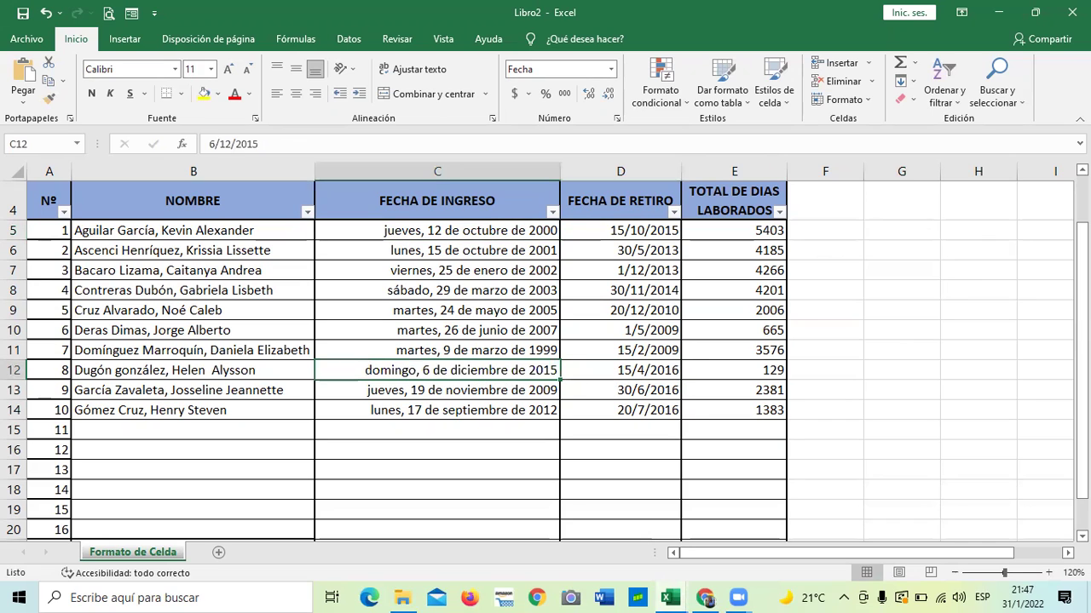
click(255, 284)
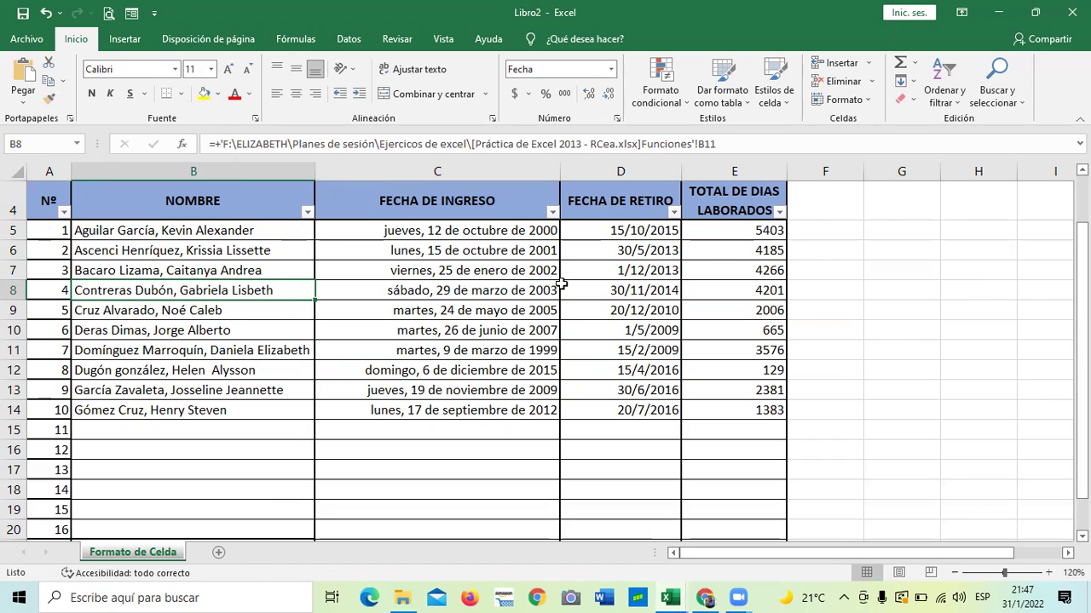
click(211, 413)
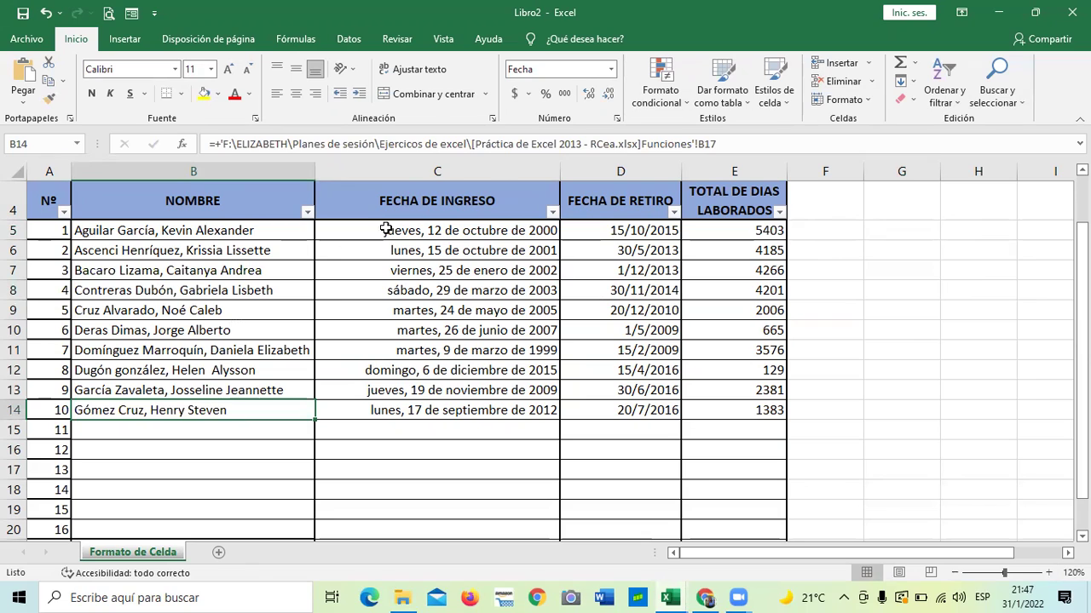
click(235, 329)
click(191, 353)
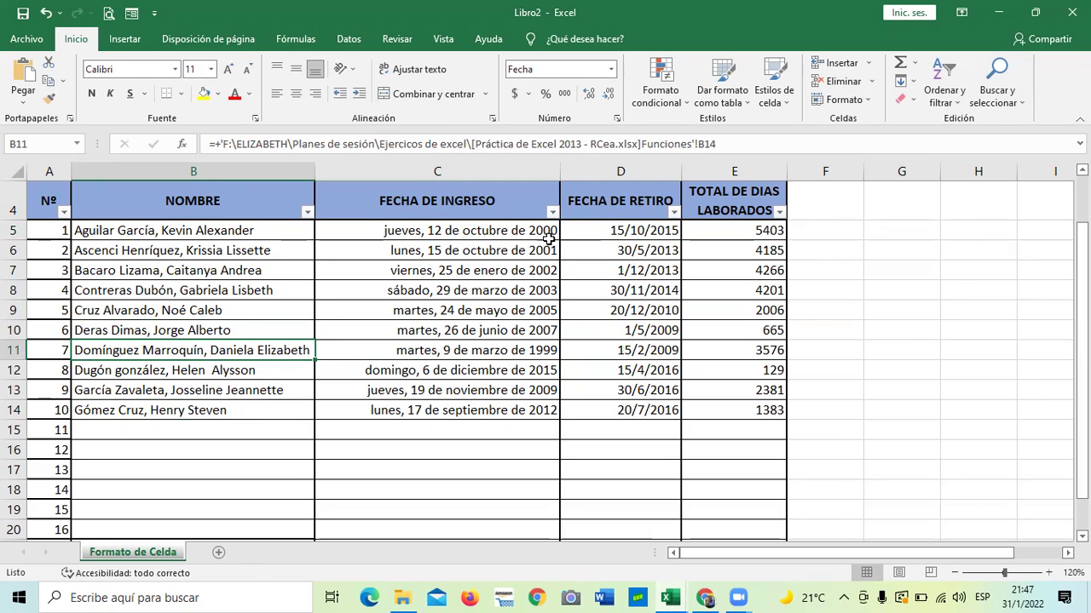
- Filter the FECHA DE INGRESO column to show only employees who joined in 1999
click(552, 212)
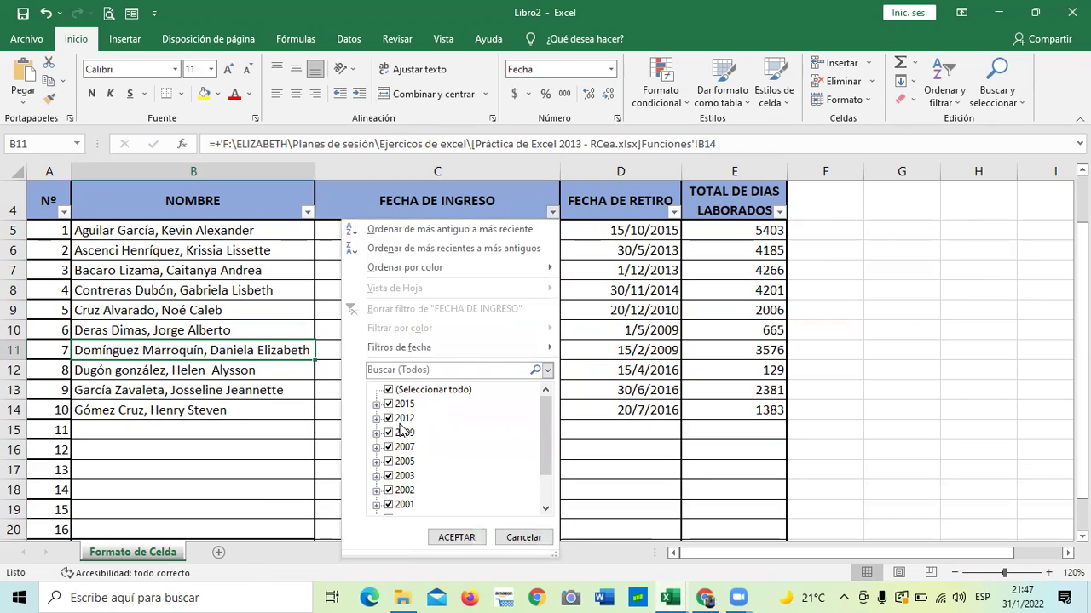
click(394, 390)
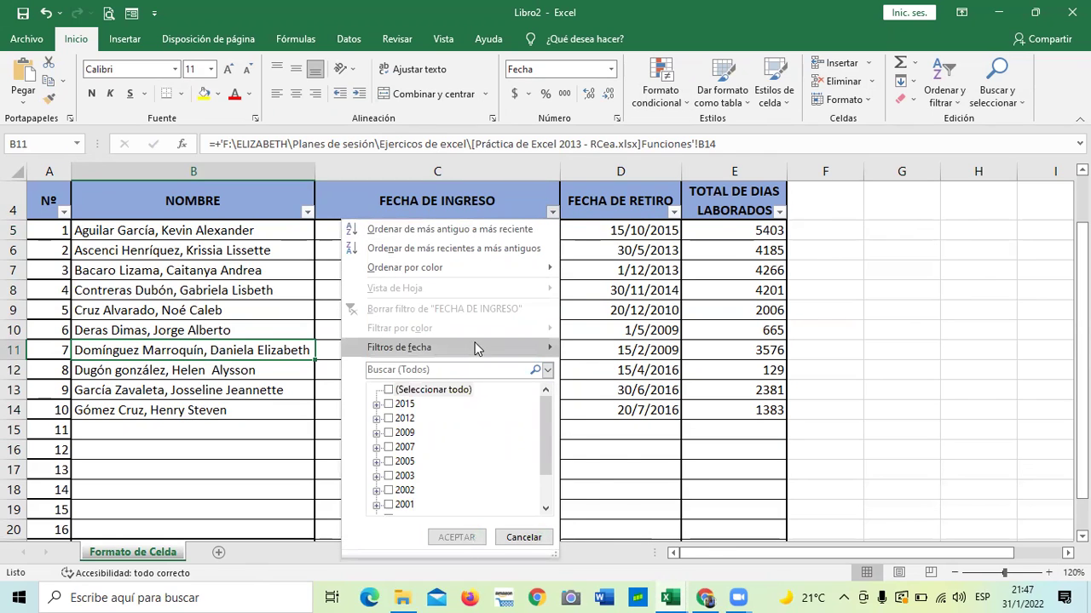
mouse_move(532, 351)
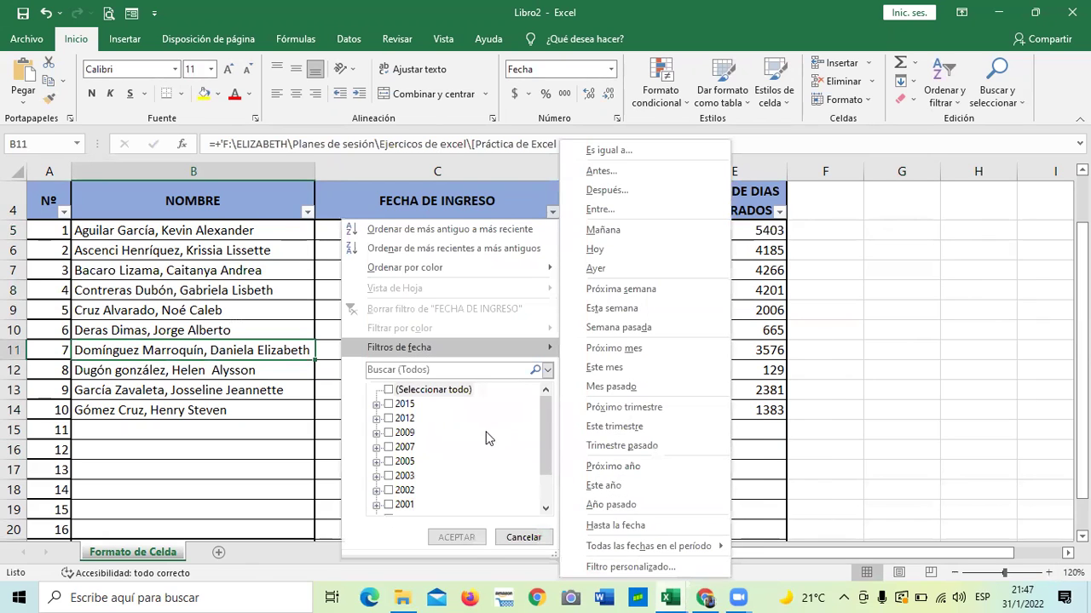
drag(547, 409, 550, 467)
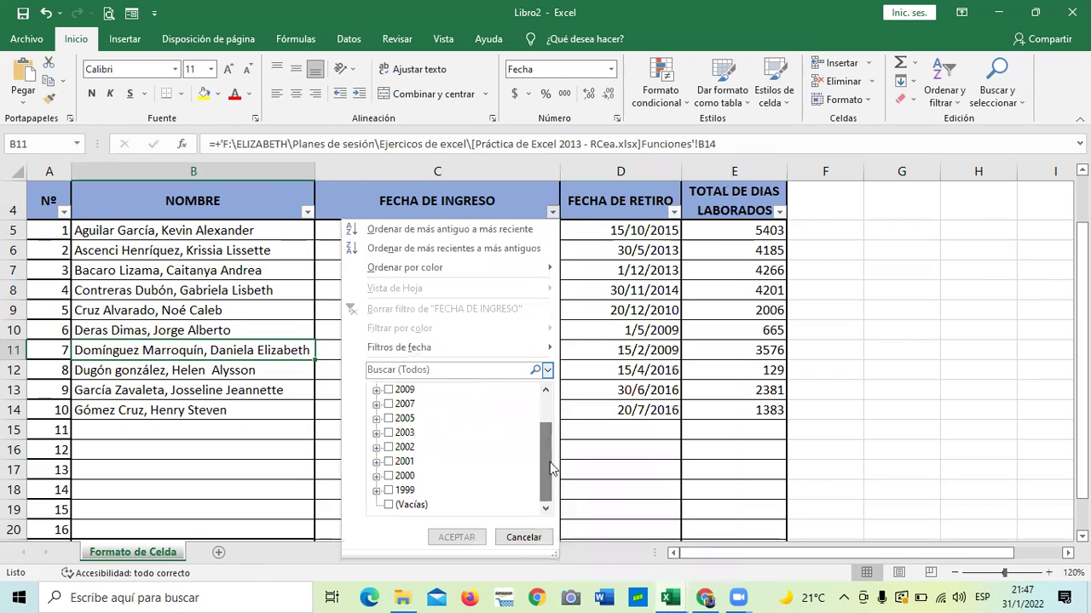
click(388, 490)
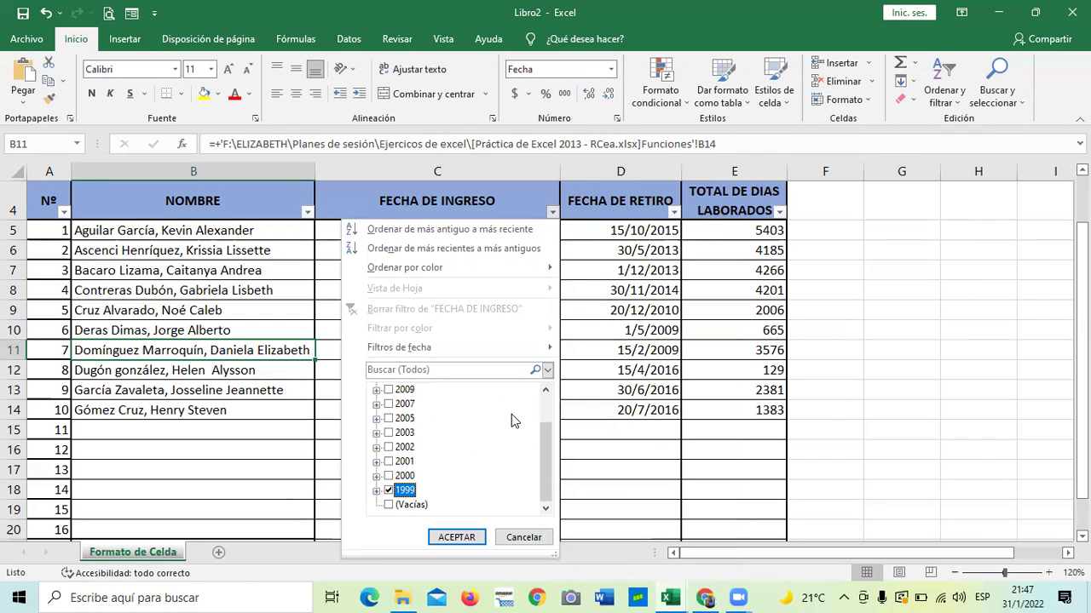
click(457, 537)
click(571, 415)
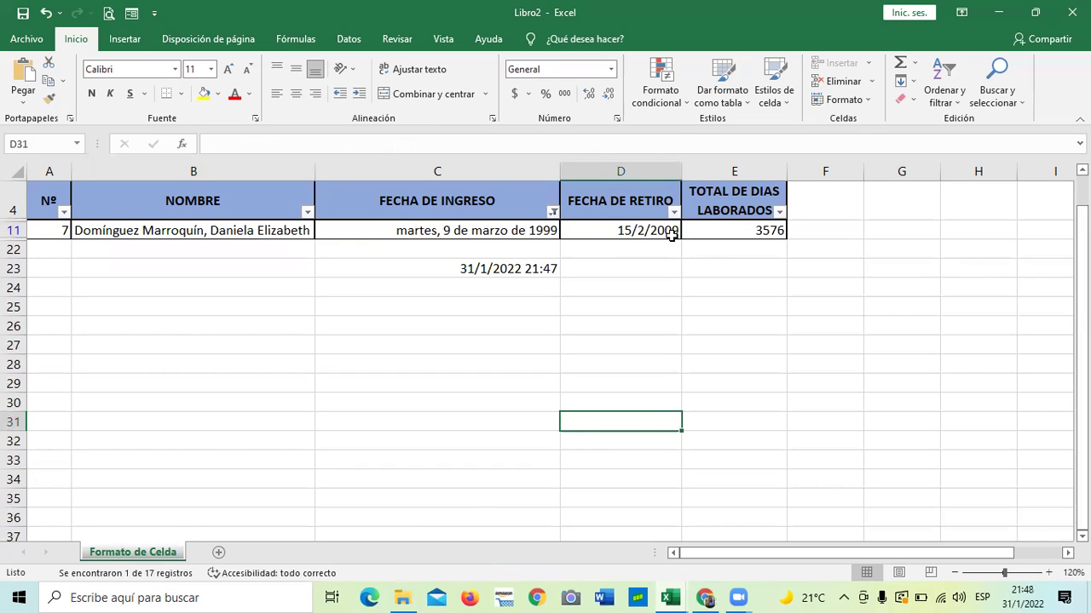
- Change the FECHA DE INGRESO filter to show only employees who joined in 2005
click(553, 212)
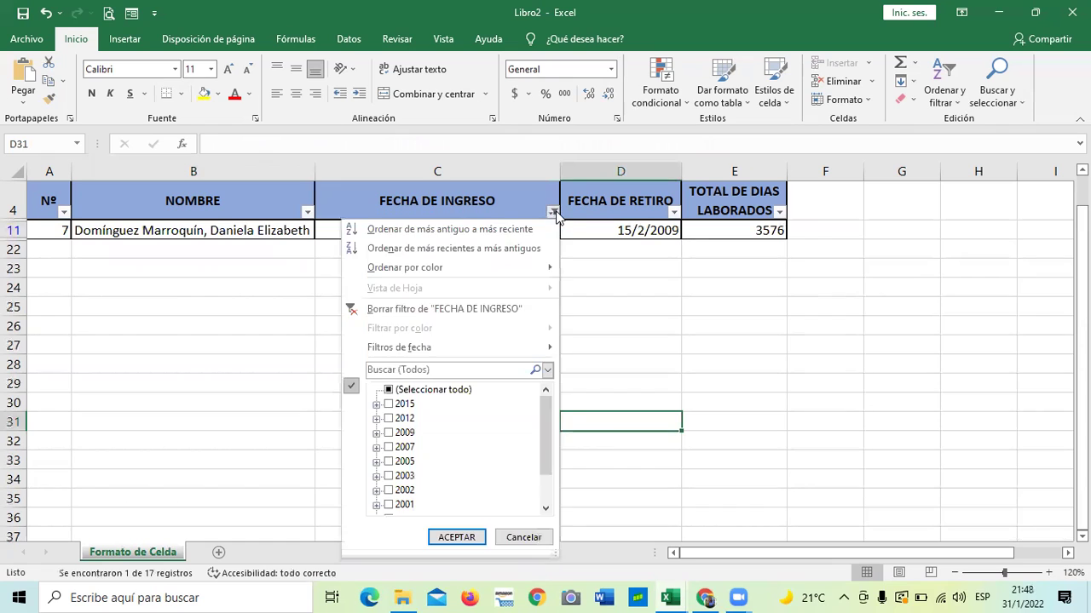
click(388, 391)
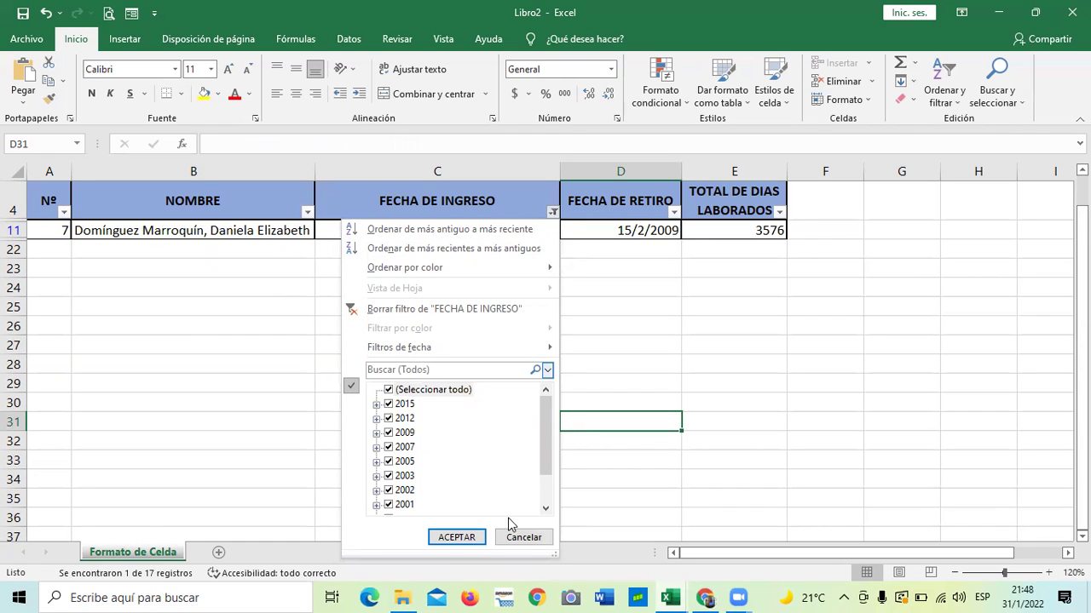
click(376, 462)
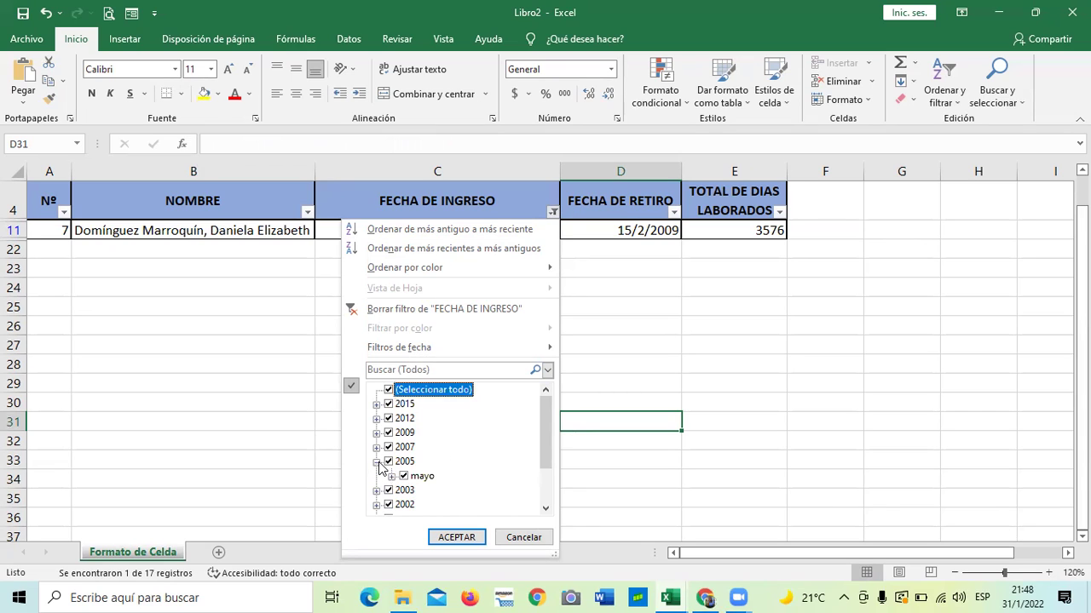
click(376, 462)
click(389, 390)
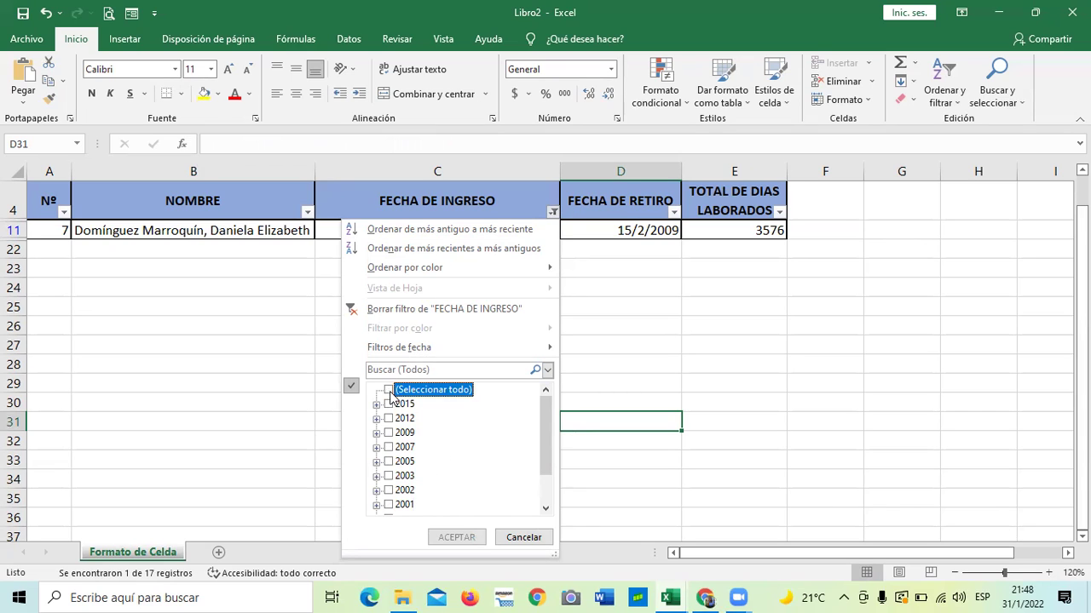
click(388, 461)
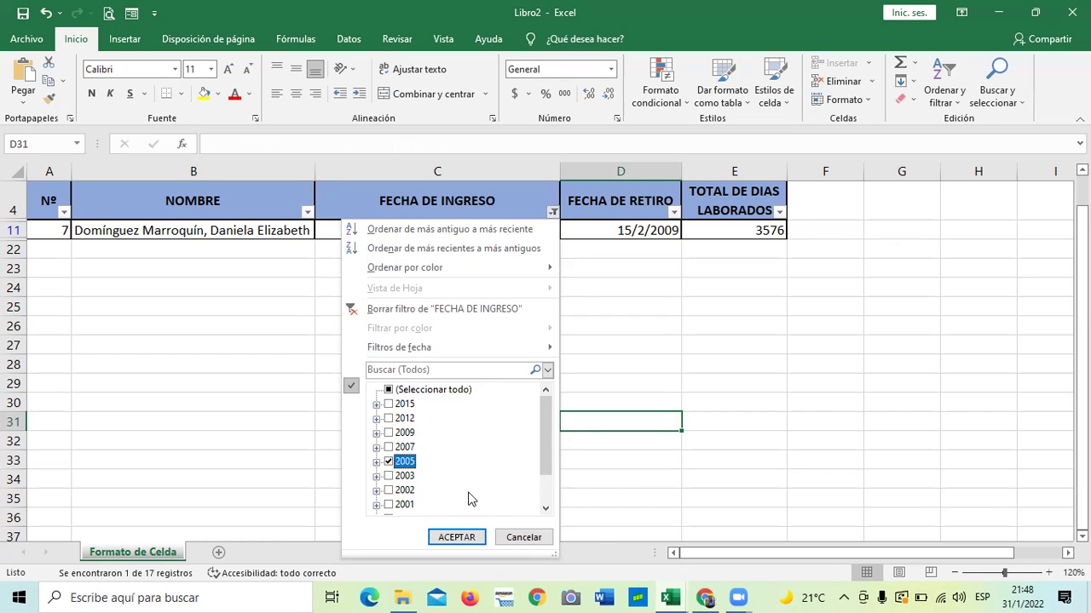
click(454, 537)
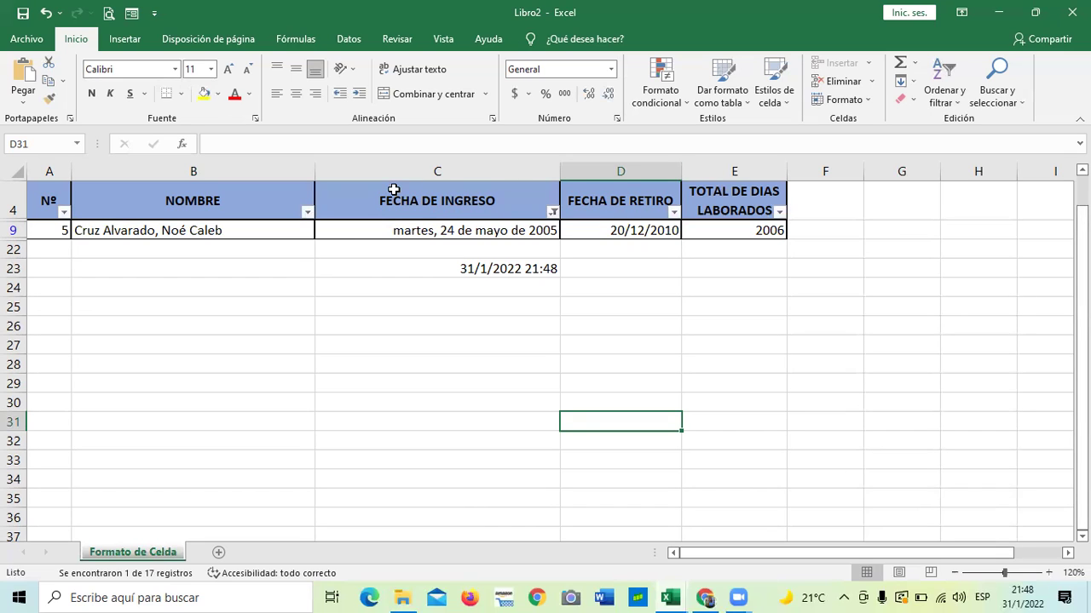
- Reselect all dates in the FECHA DE INGRESO filter to show every employee
click(553, 212)
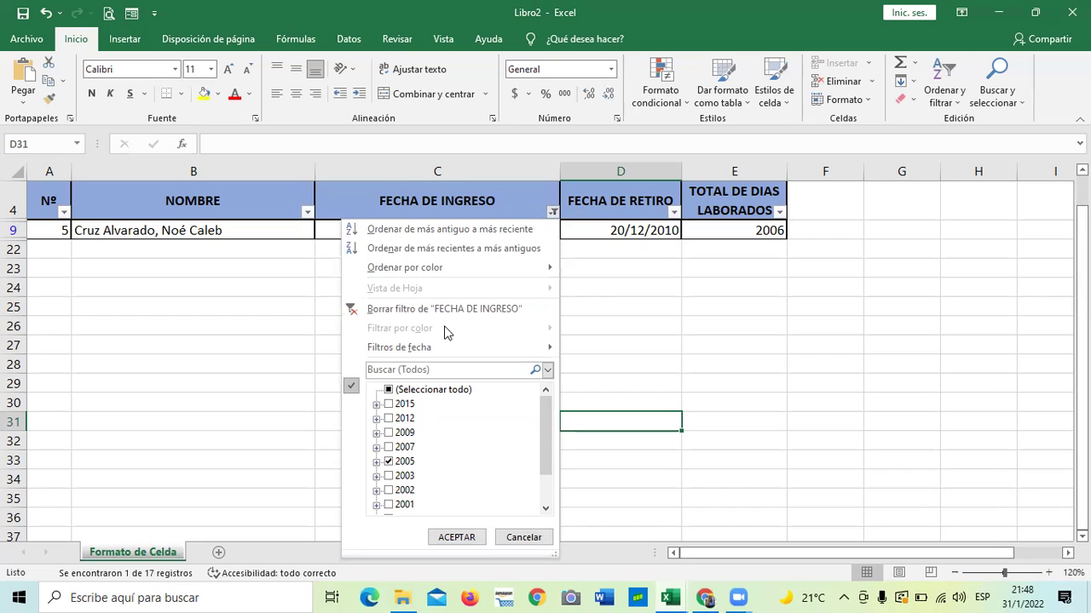
click(389, 390)
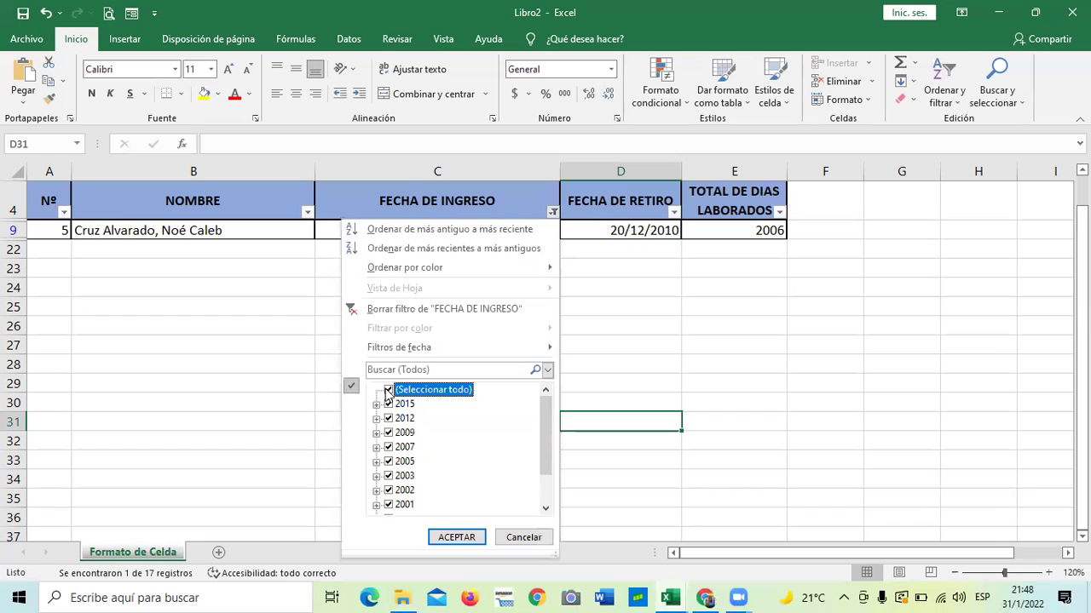
click(485, 537)
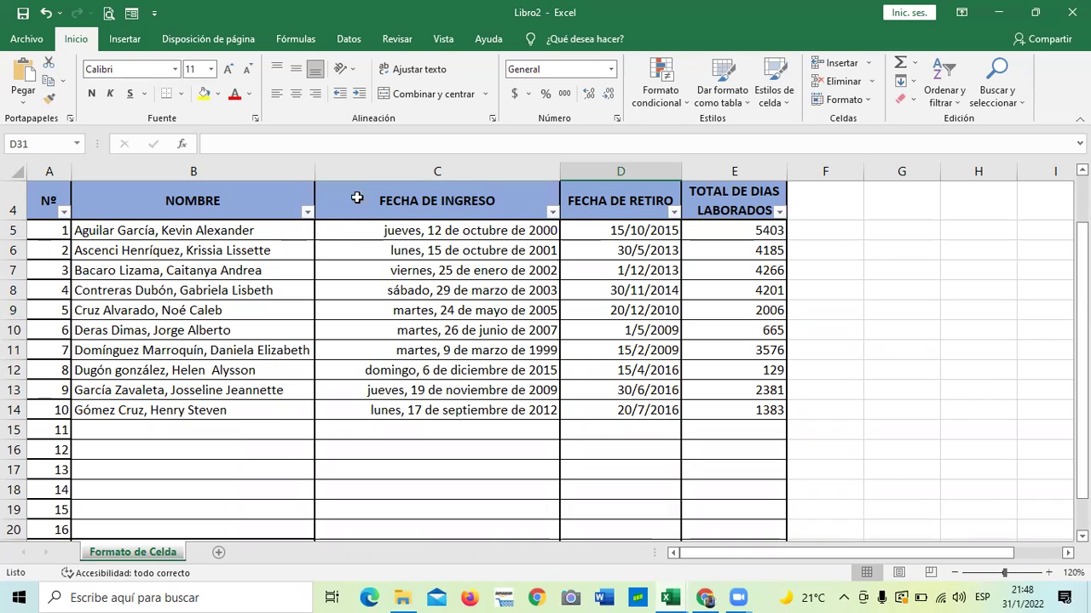
- Filter the FECHA DE RETIRO column to show only employees who left in 2014
click(674, 212)
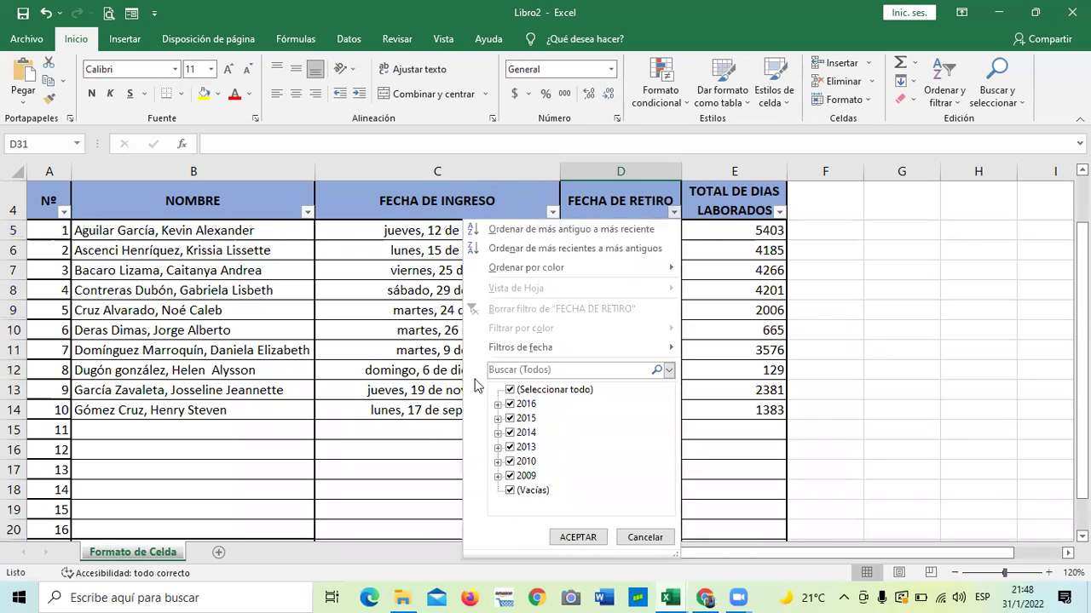
click(510, 390)
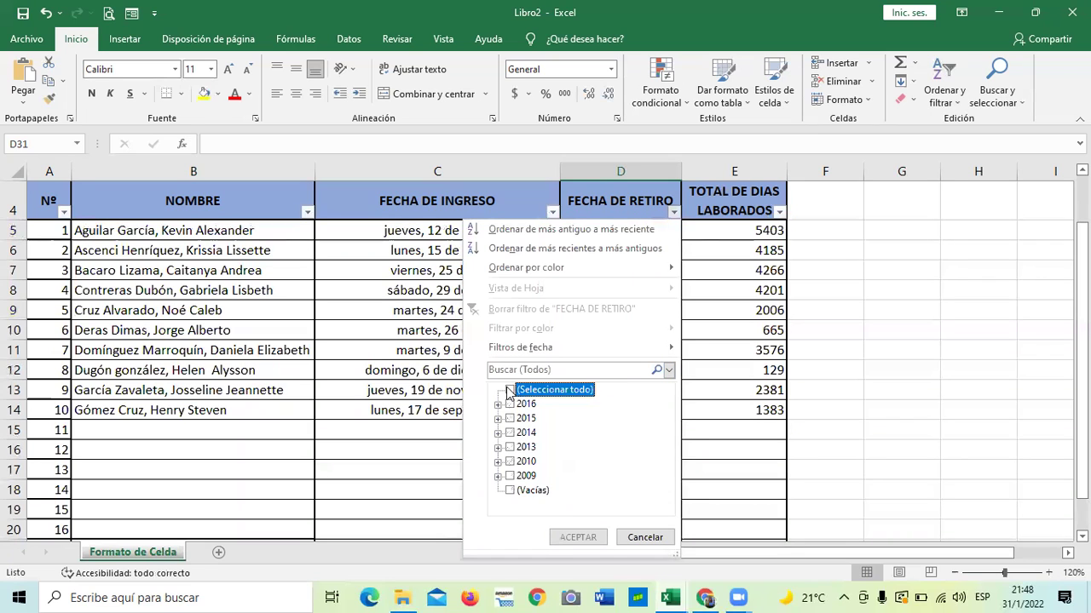
click(510, 434)
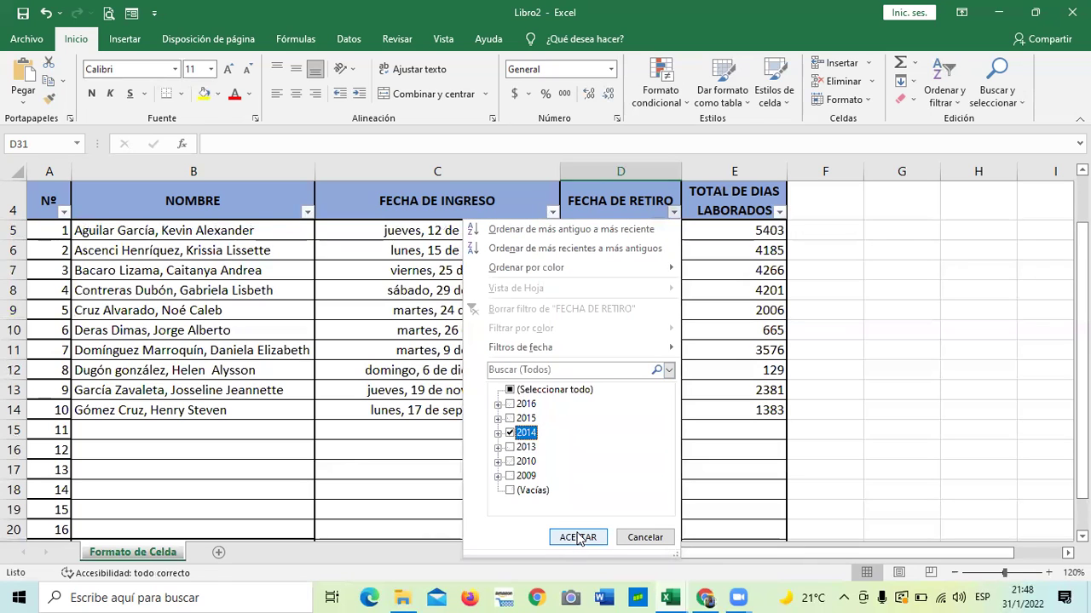
click(578, 537)
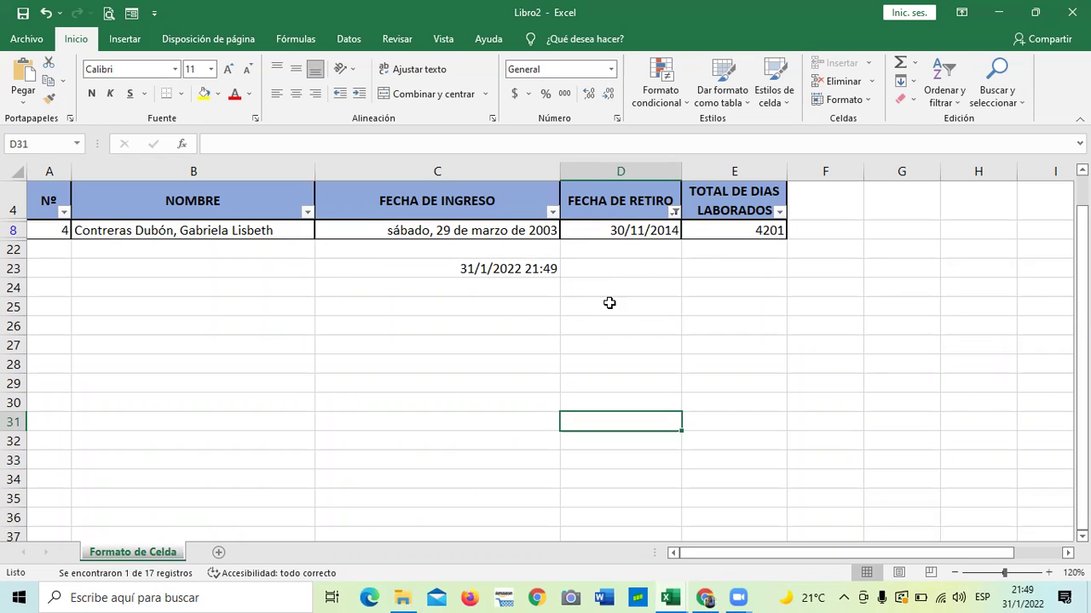
- Reselect all dates in the FECHA DE RETIRO filter to restore the full employee list
click(674, 212)
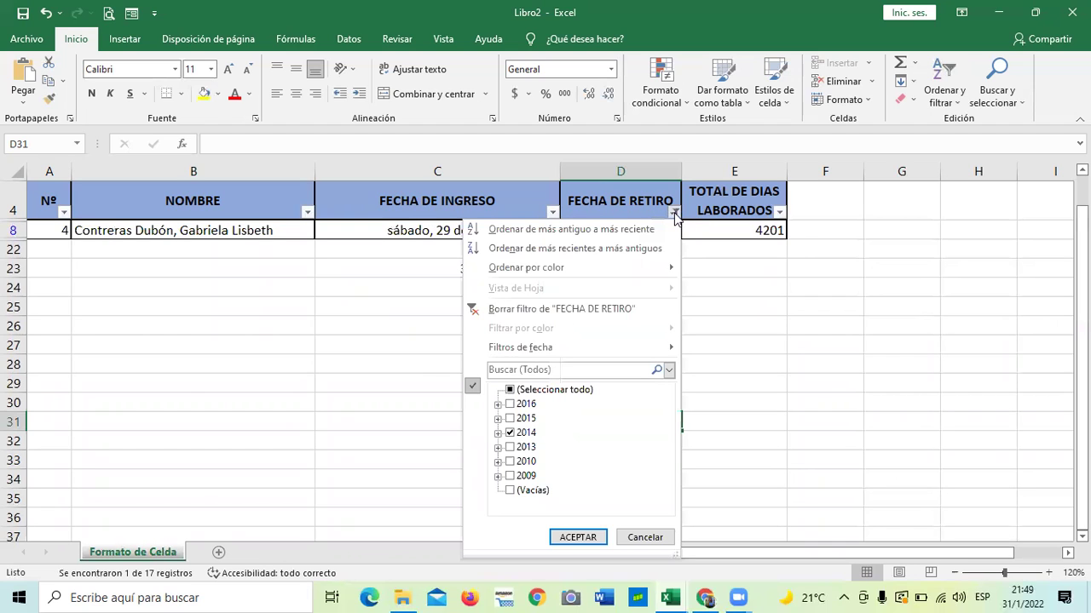
click(510, 389)
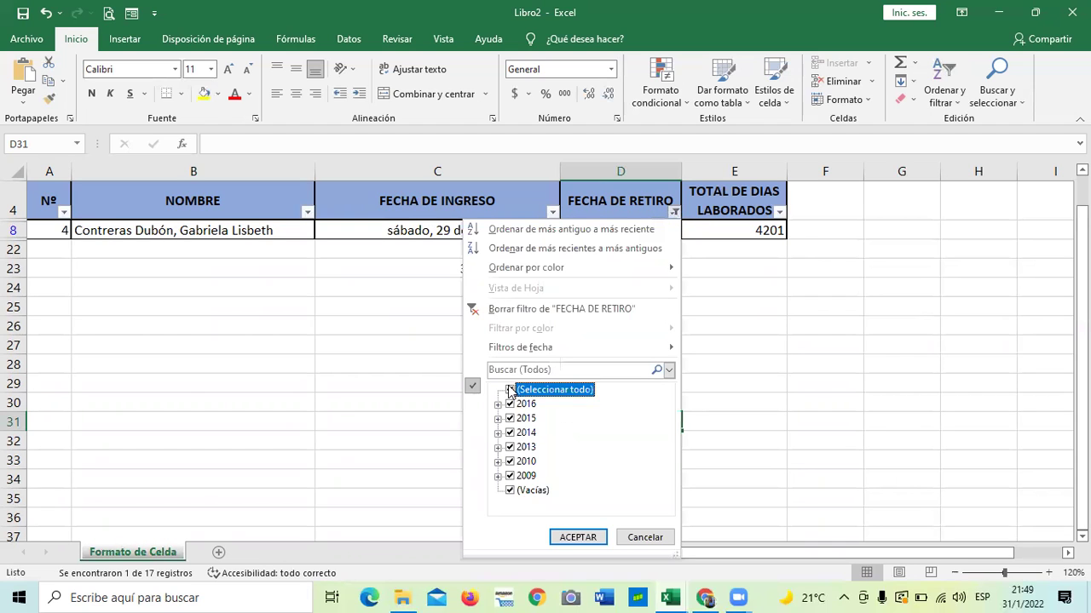
click(583, 536)
click(905, 385)
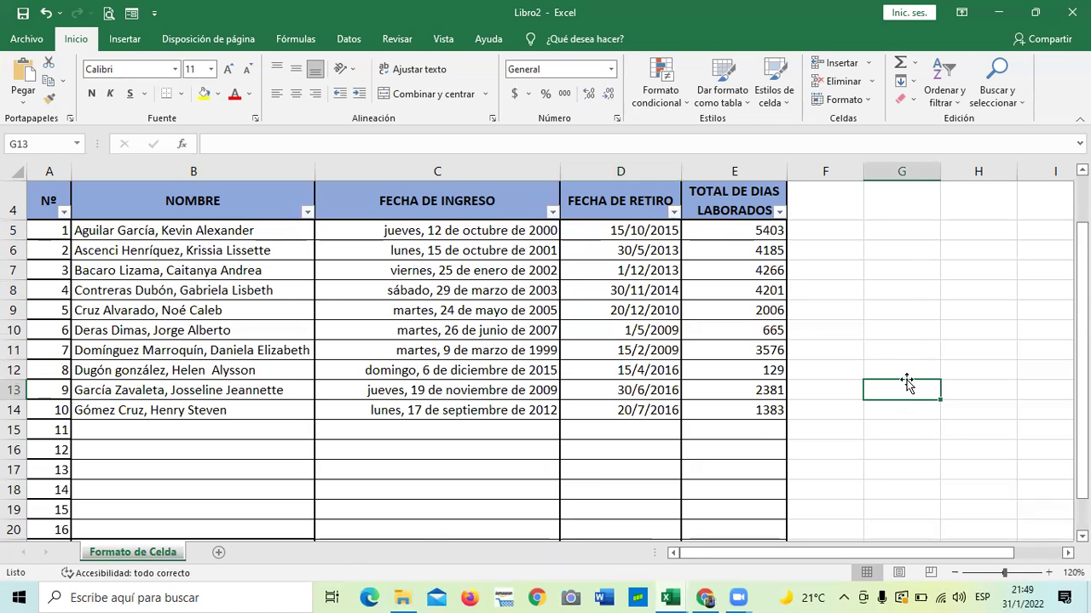
scroll(903, 375, down, 2)
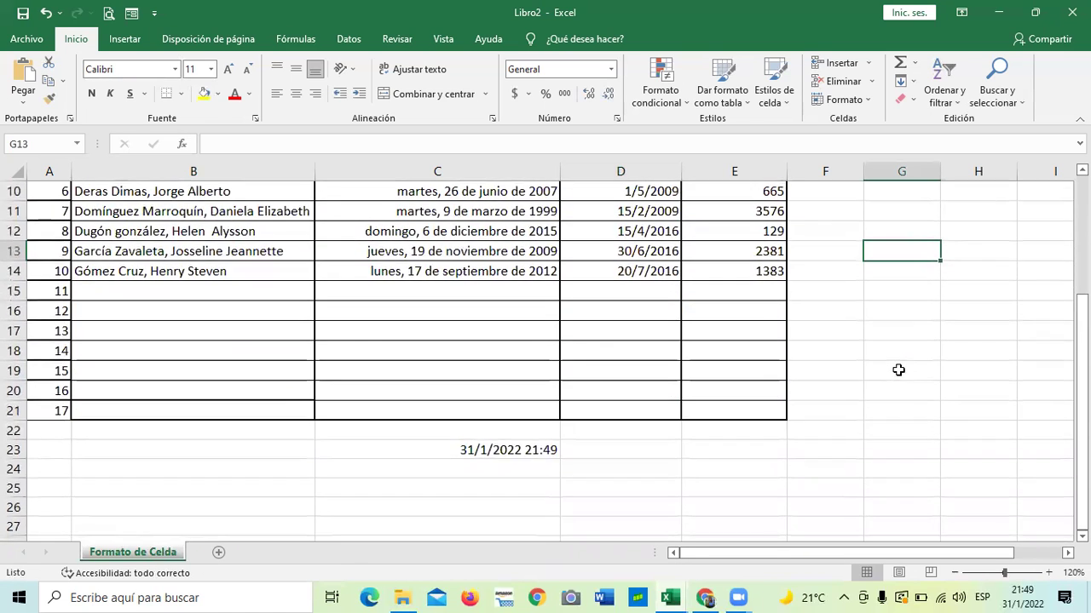
scroll(688, 429, up, 2)
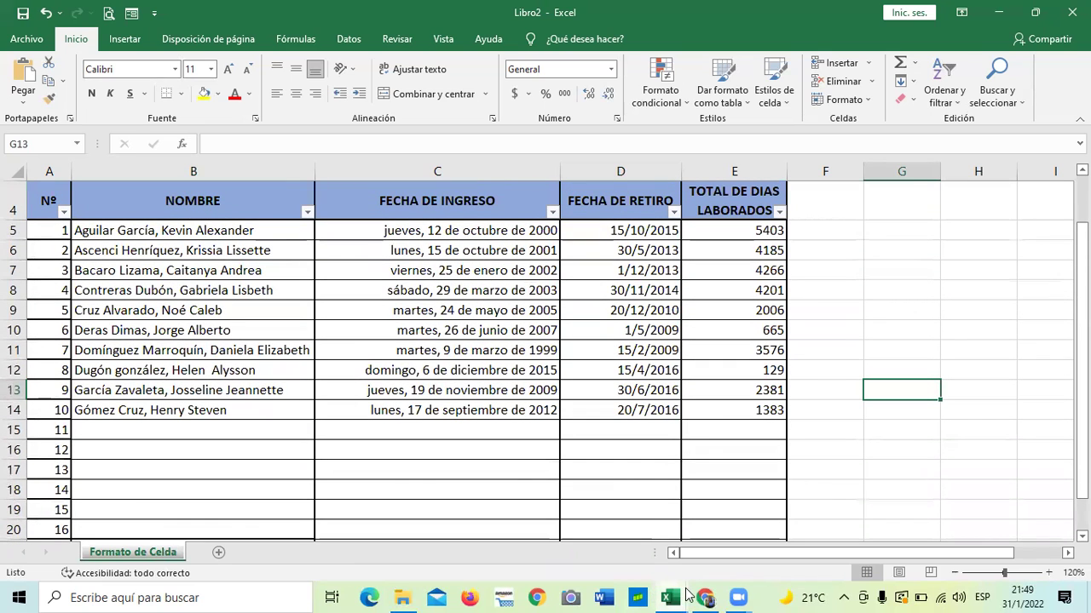
- Switch to the HOJA PRÁCTICA - SECCION 3 workbook and return to the header row of BASE DE DATOS
mouse_move(679, 594)
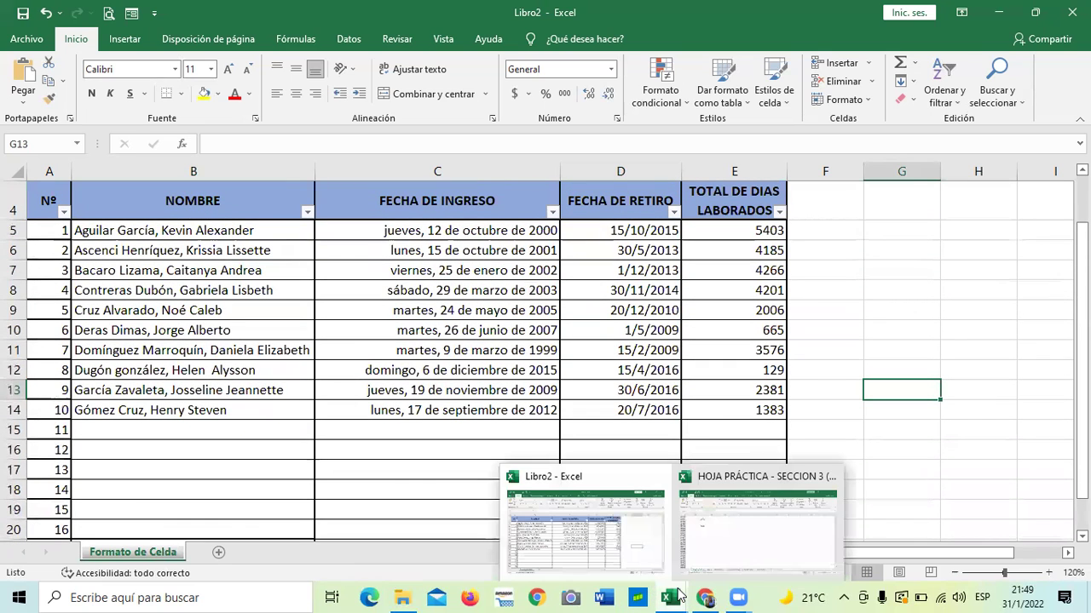
click(748, 537)
scroll(447, 422, up, 20)
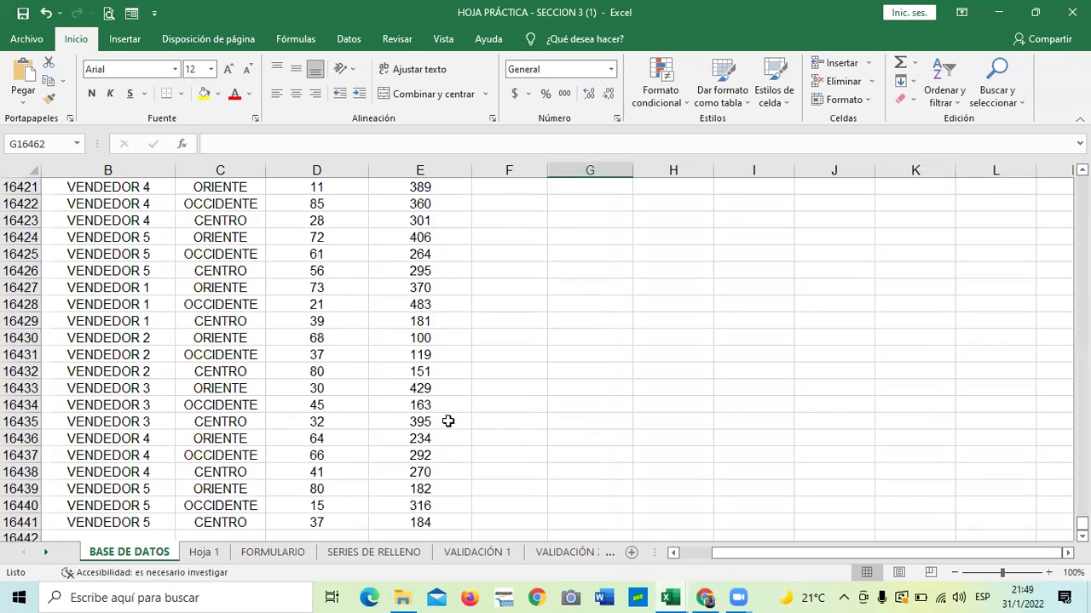
scroll(451, 394, up, 13)
click(284, 338)
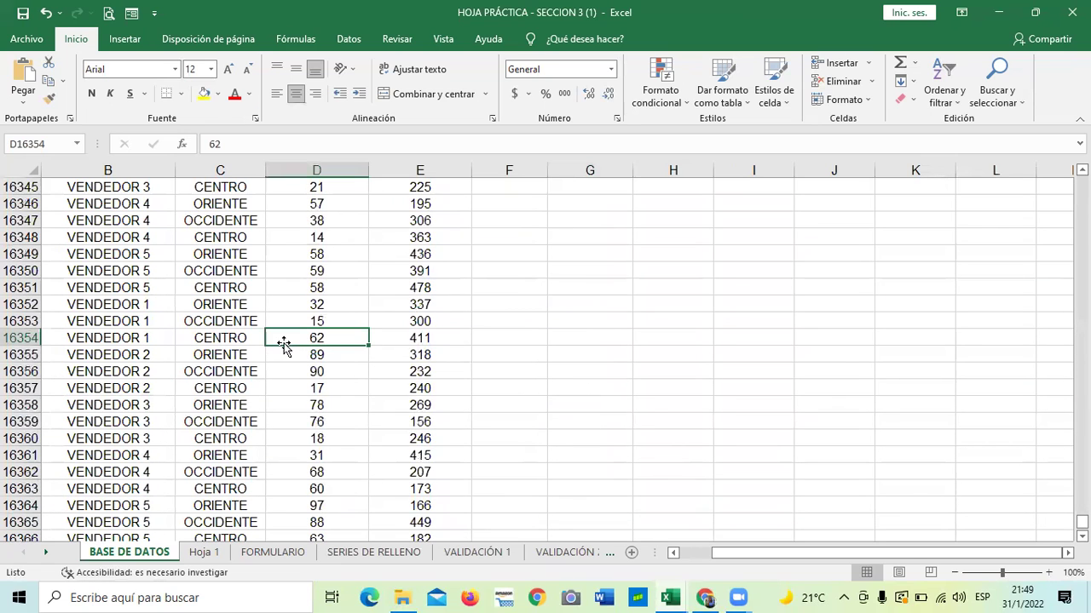
key(ctrl+Up)
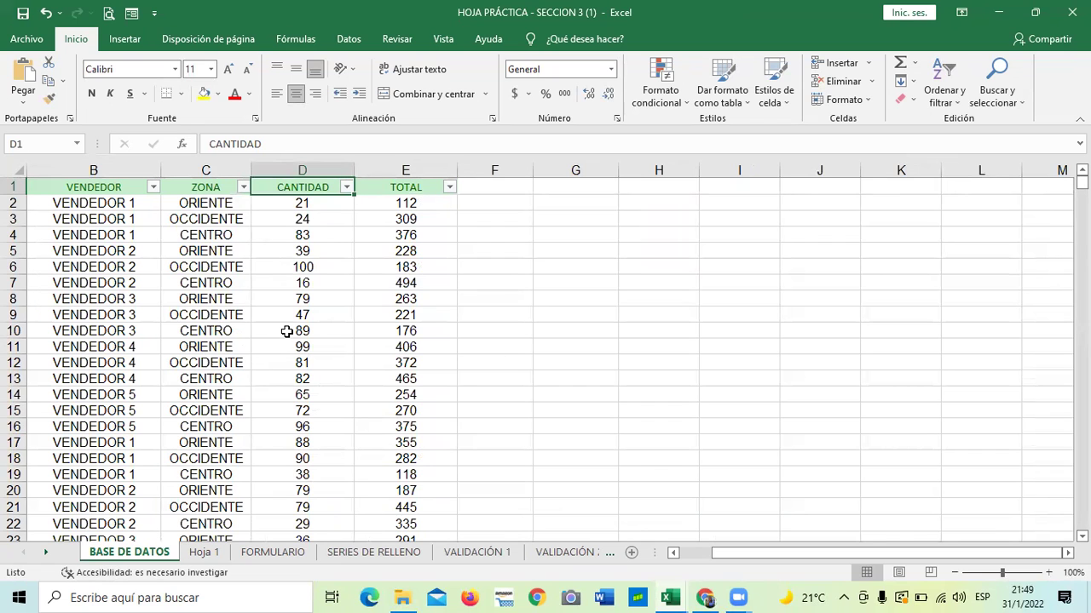
scroll(287, 332, down, 7)
scroll(293, 341, up, 5)
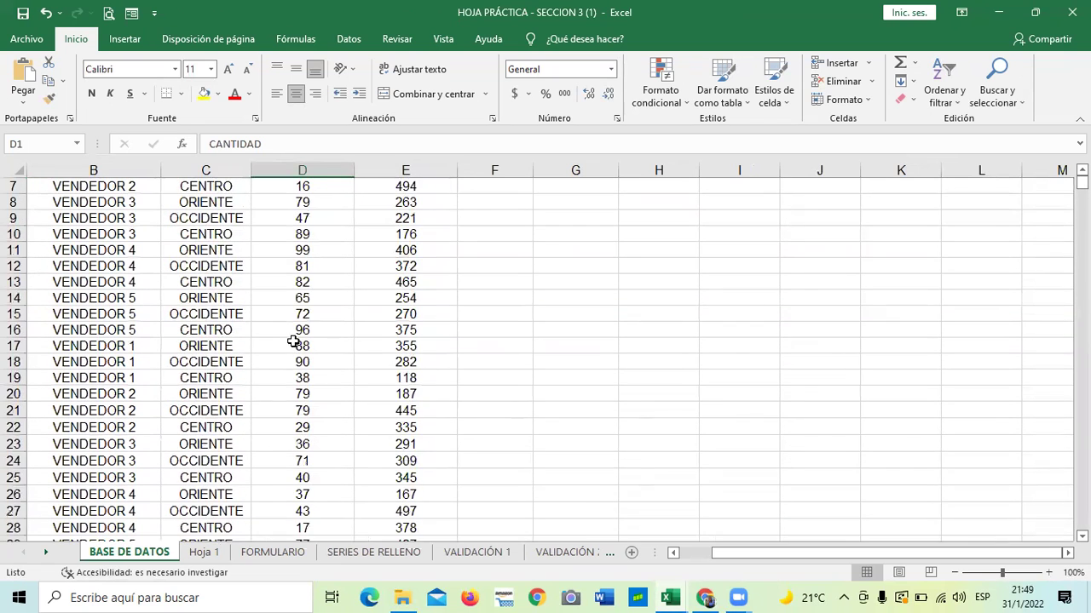
scroll(293, 341, up, 2)
- Open the custom sort from the TOTAL column's filter and examine the available sort criteria and order options
click(449, 187)
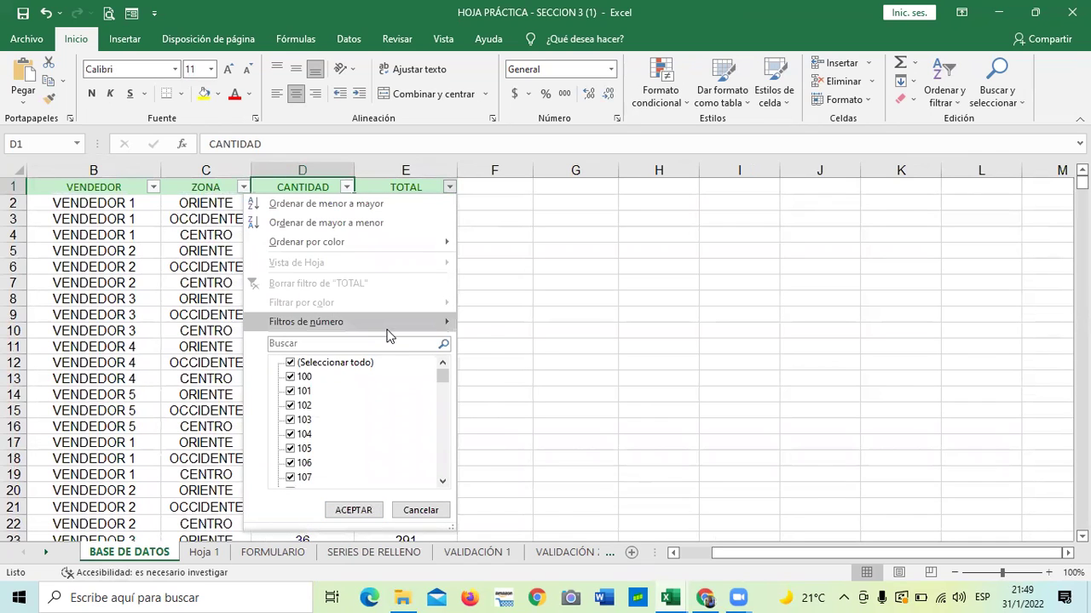
mouse_move(409, 241)
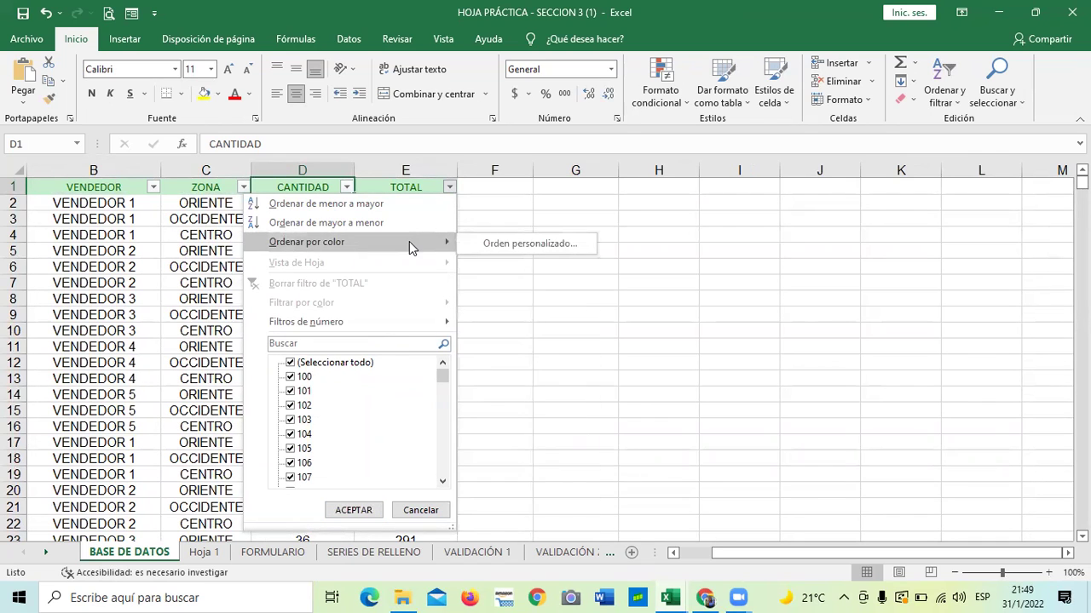
click(521, 245)
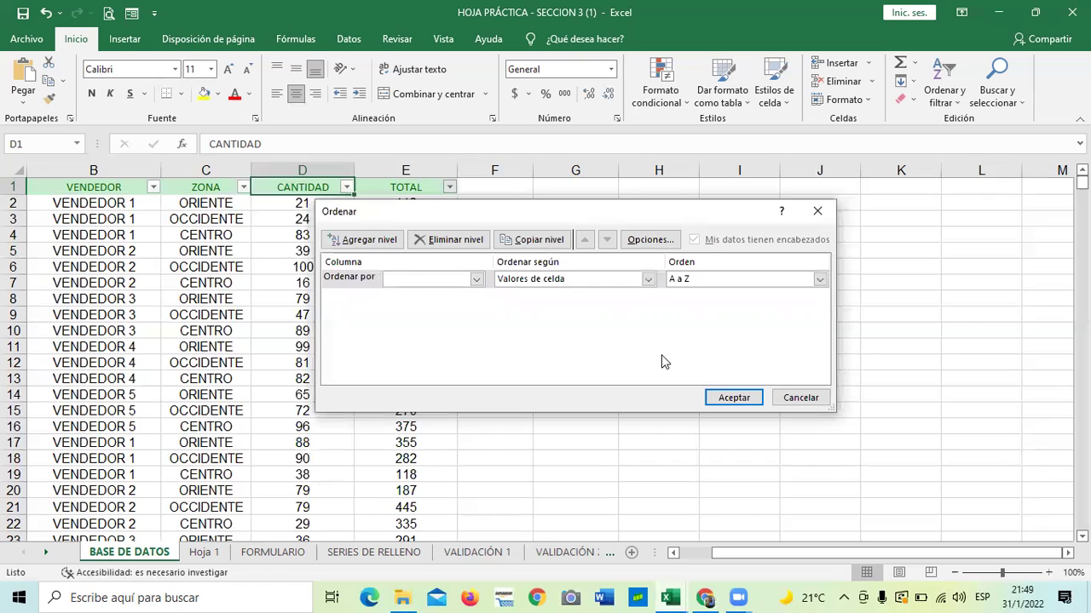
click(648, 280)
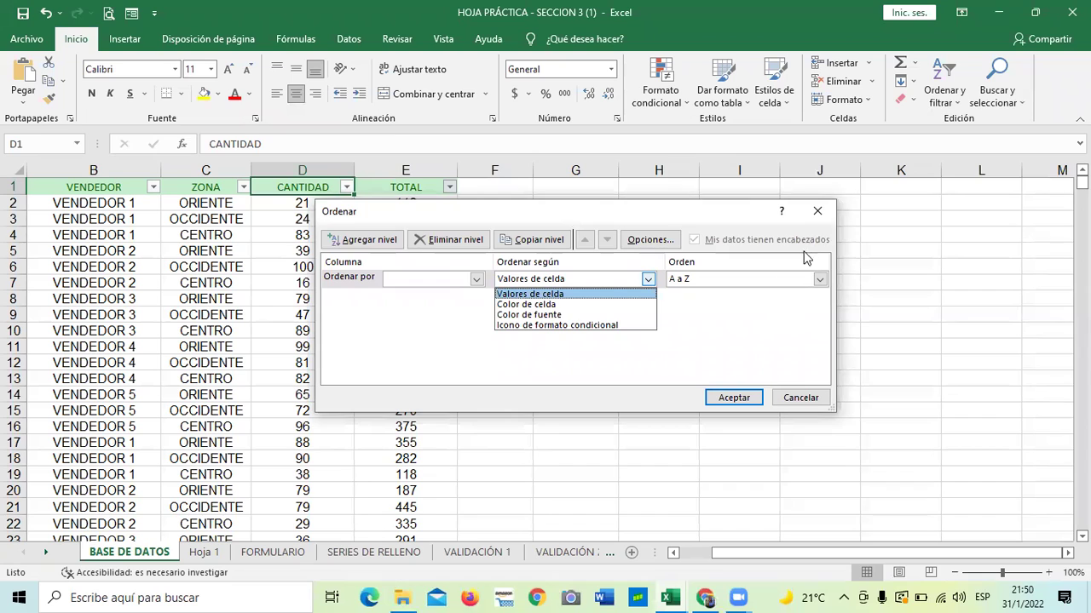
click(820, 281)
click(820, 281)
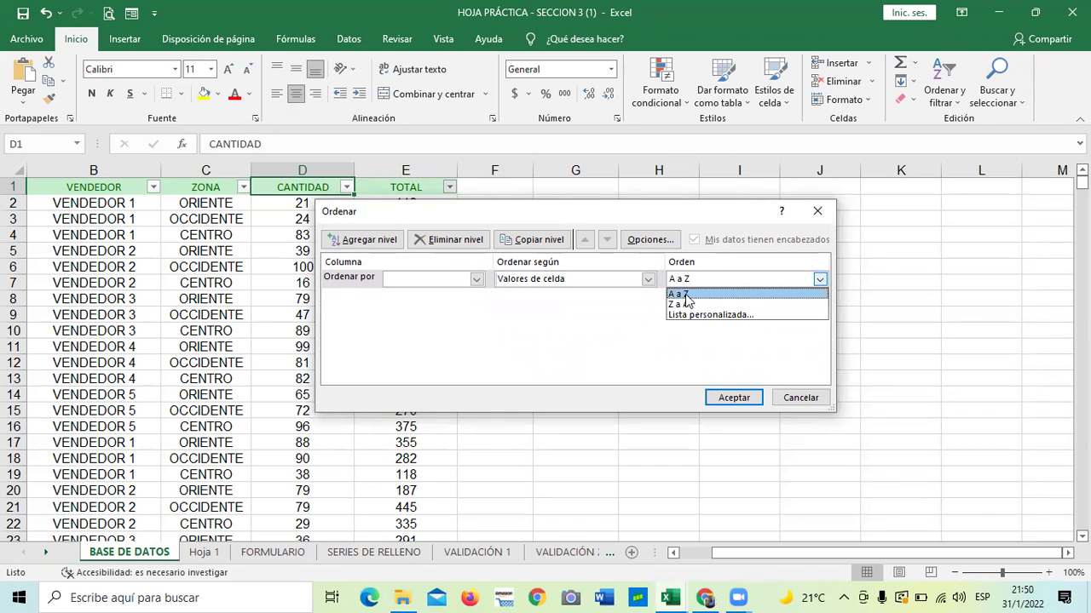
- Try to apply the custom sort by cell values from A to Z without choosing a column, and cancel it
click(743, 400)
click(735, 399)
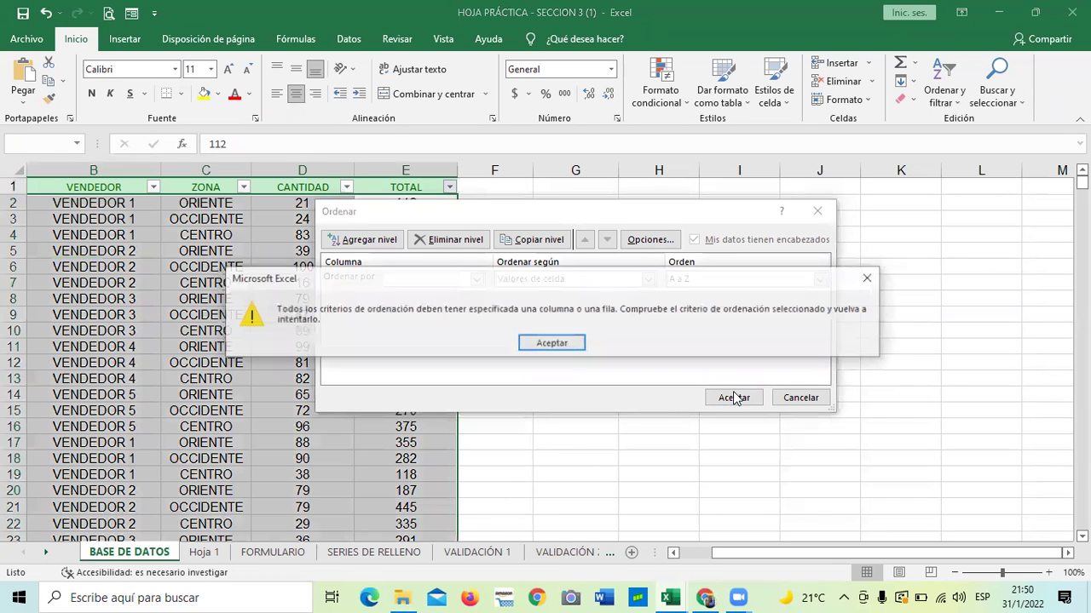
click(572, 343)
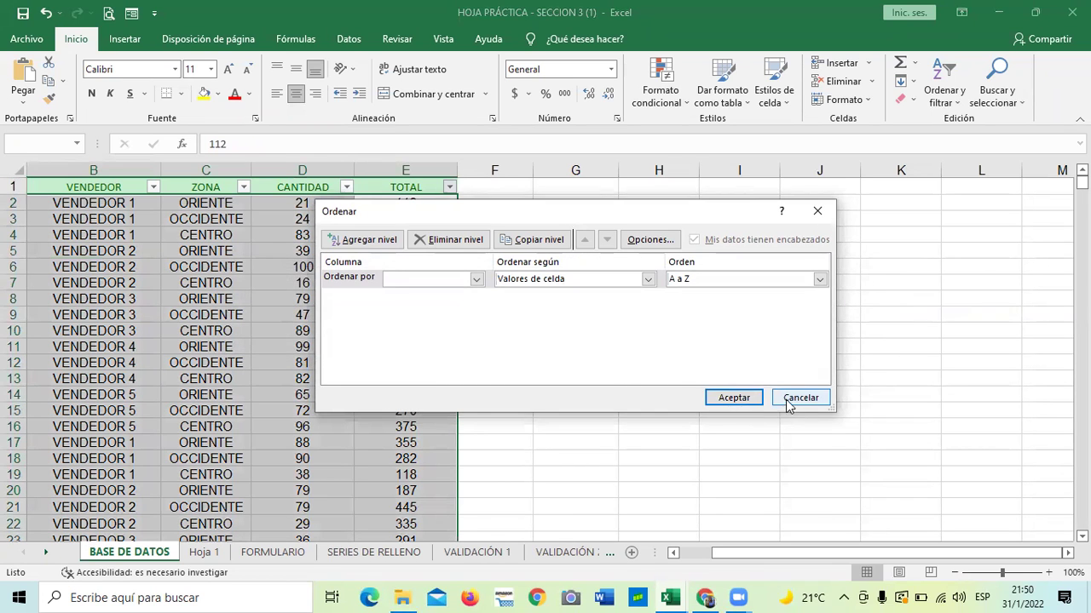
click(787, 400)
click(793, 441)
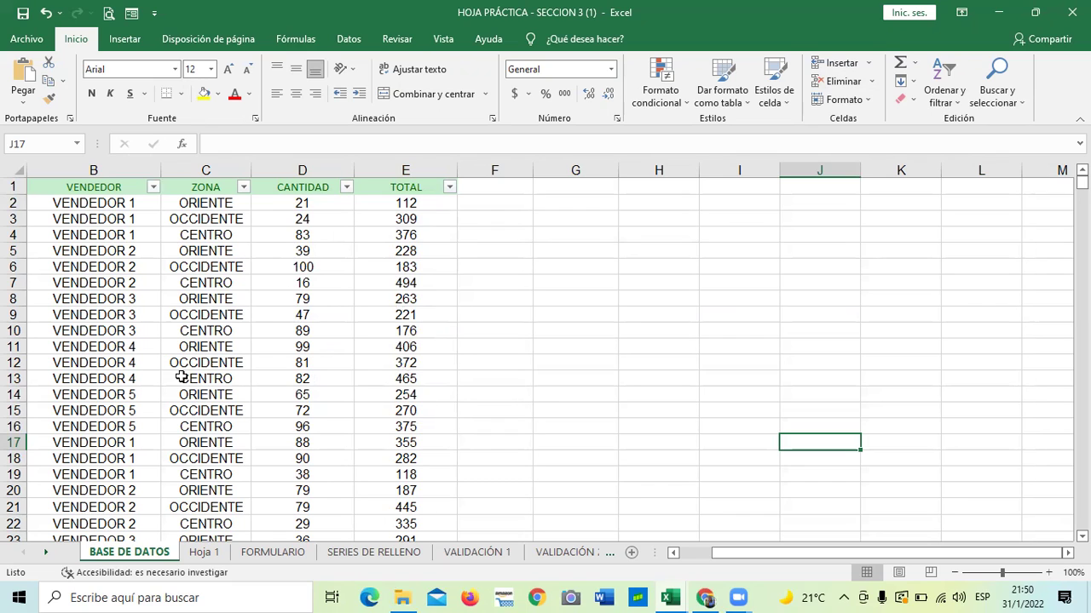
click(13, 330)
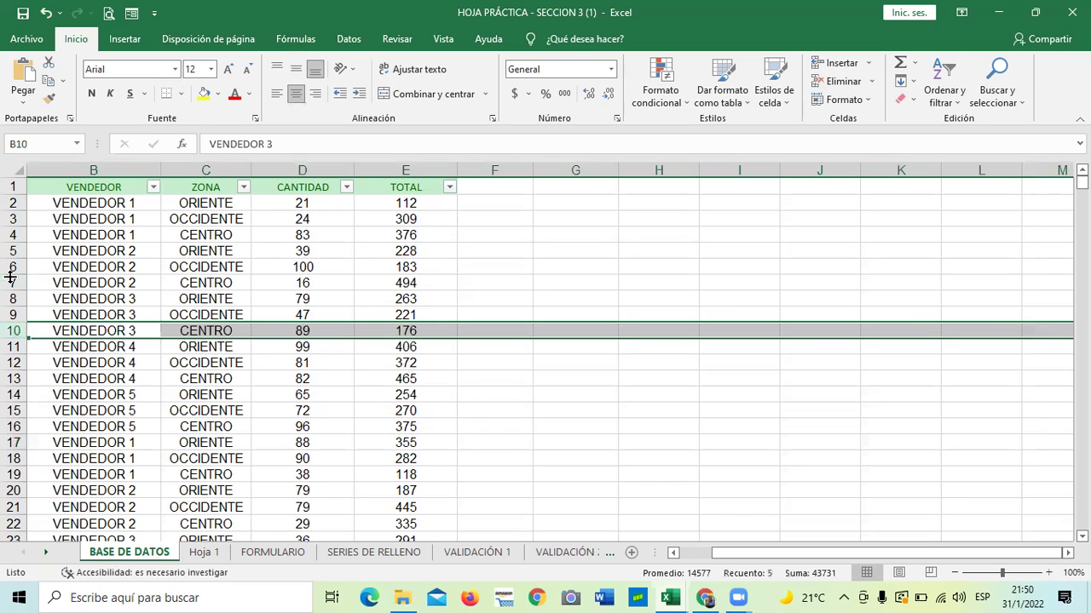
click(11, 250)
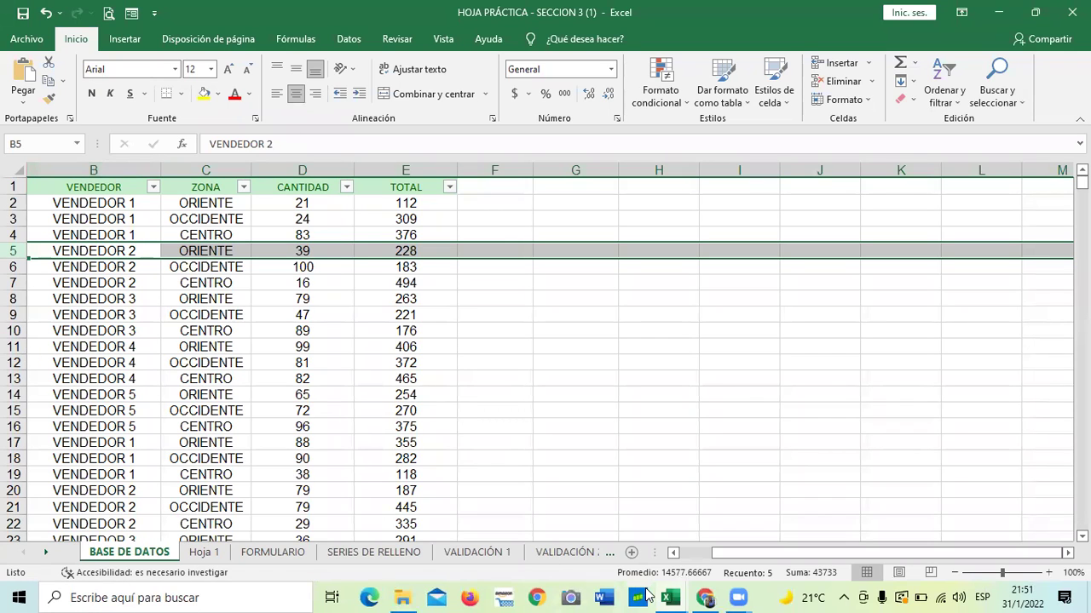
- Switch to the Libro2 workbook and sort the names in B5:B14 from A to Z, continuing with the current selection only
mouse_move(684, 594)
click(639, 550)
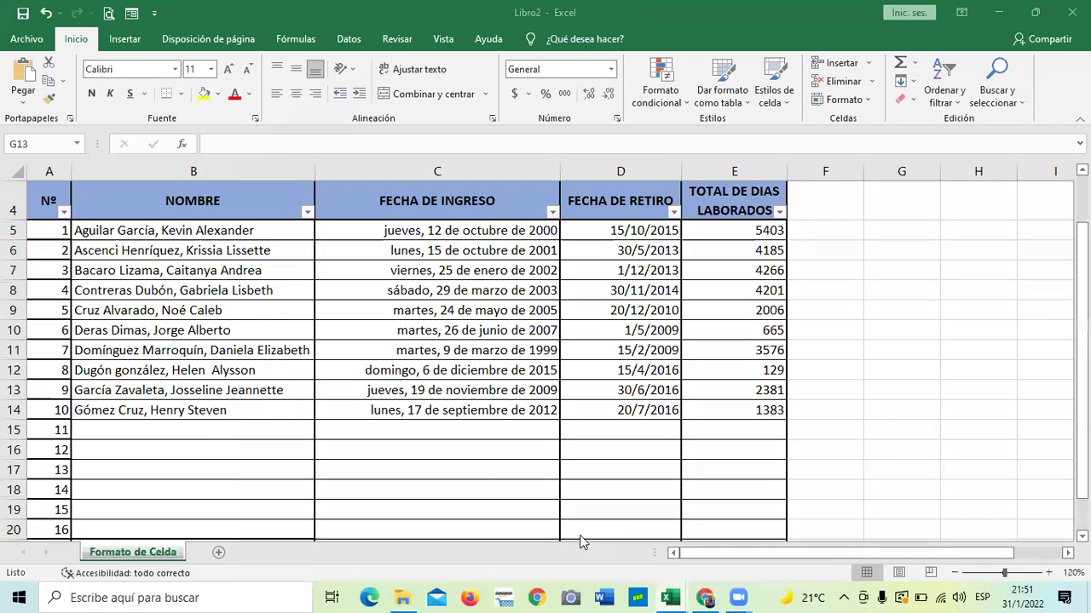
click(189, 445)
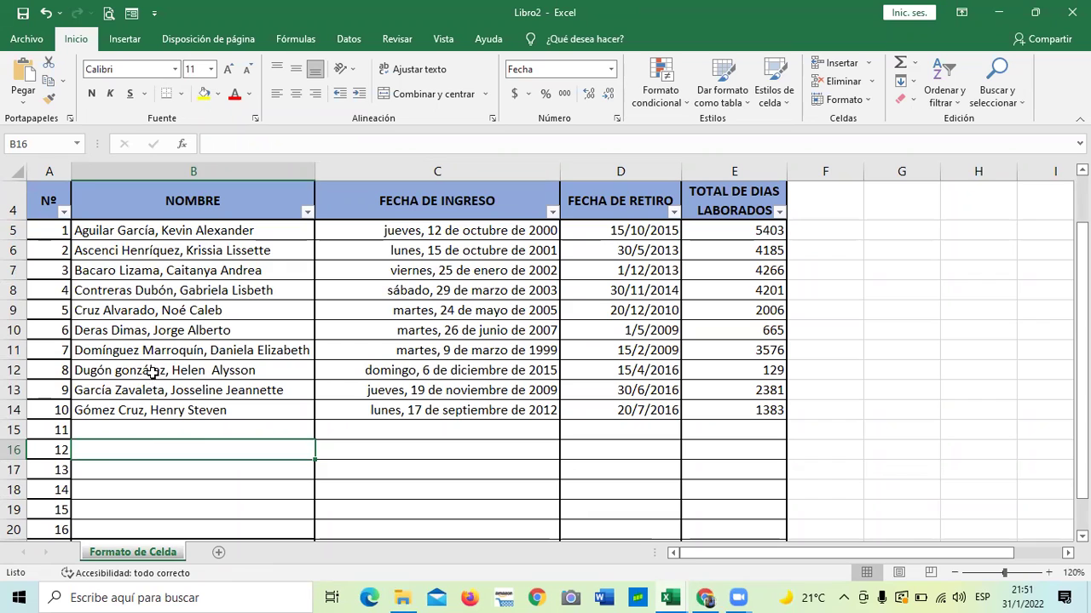
drag(208, 231, 219, 407)
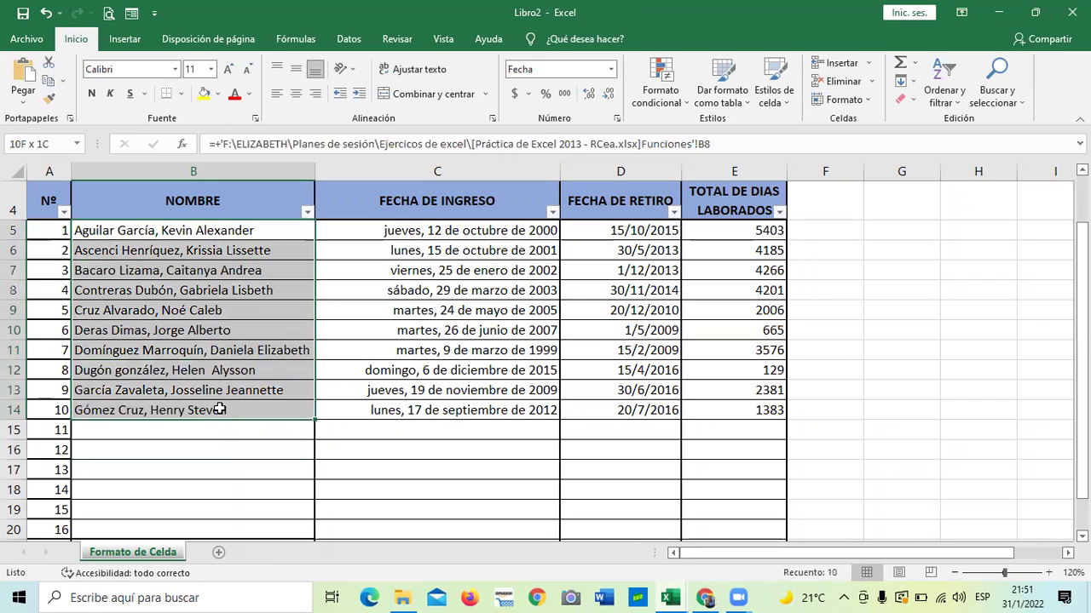
click(950, 89)
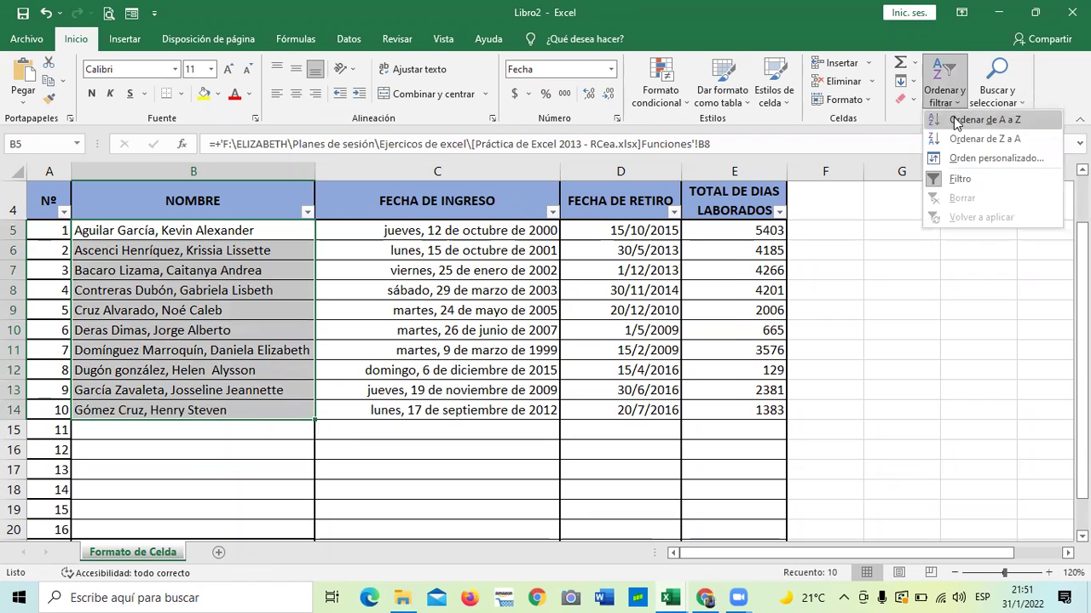
click(956, 120)
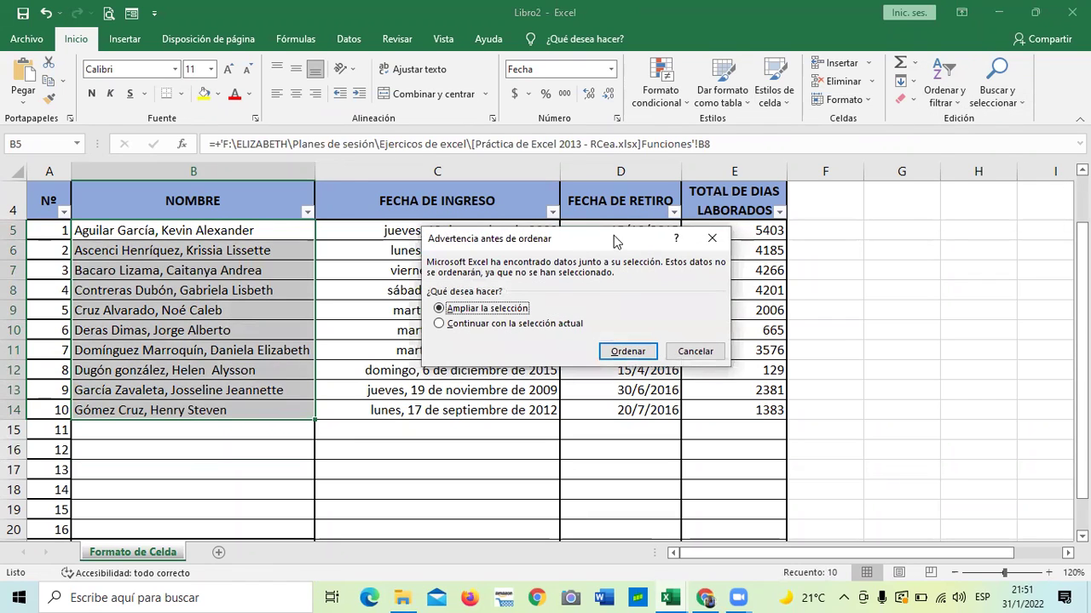
drag(613, 236, 546, 151)
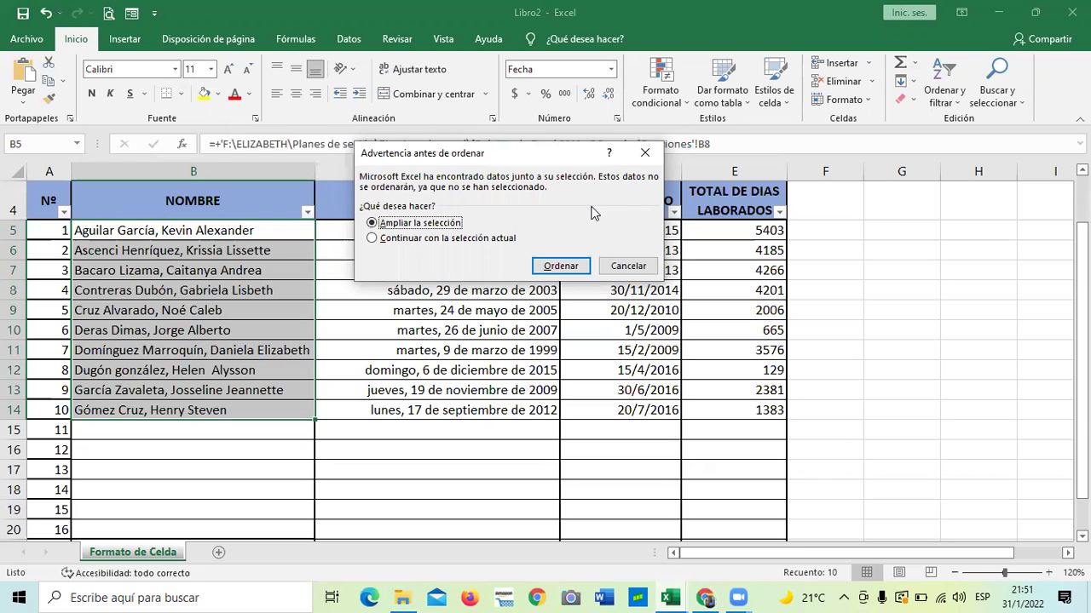
click(374, 240)
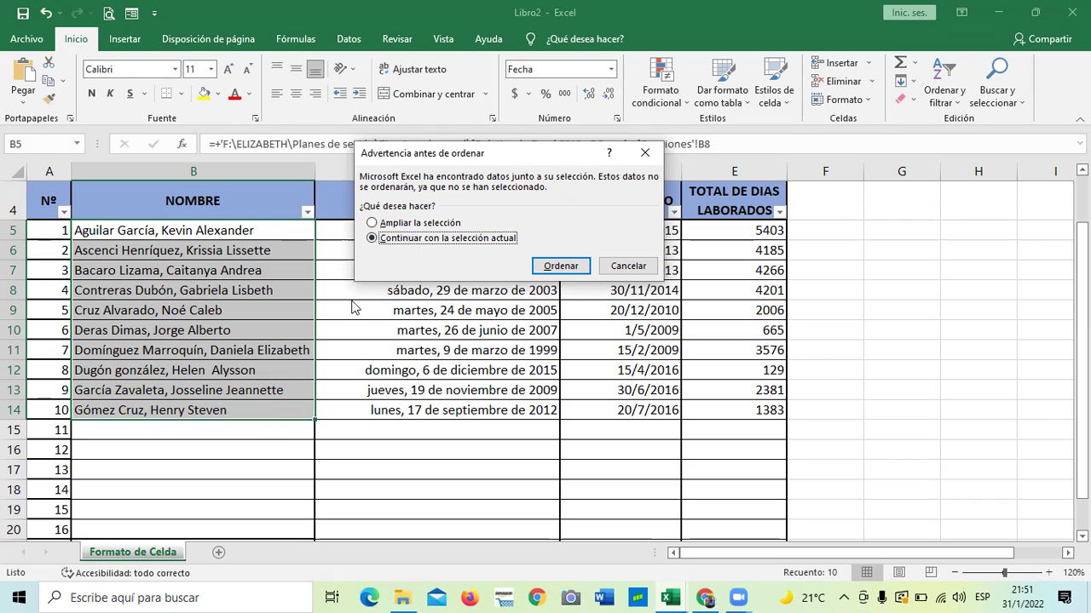
click(562, 266)
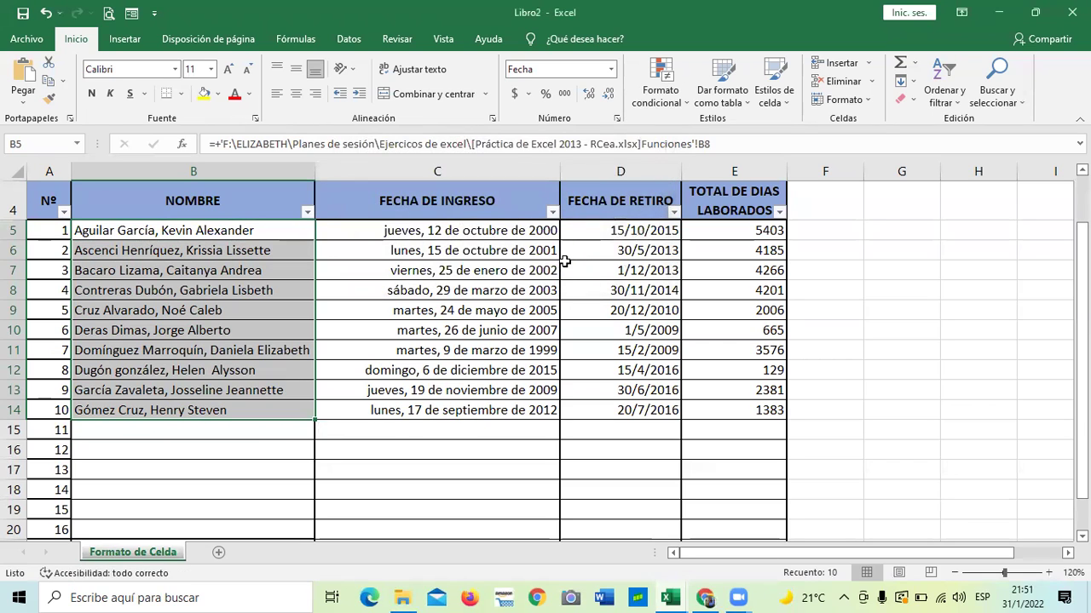
click(263, 456)
click(486, 450)
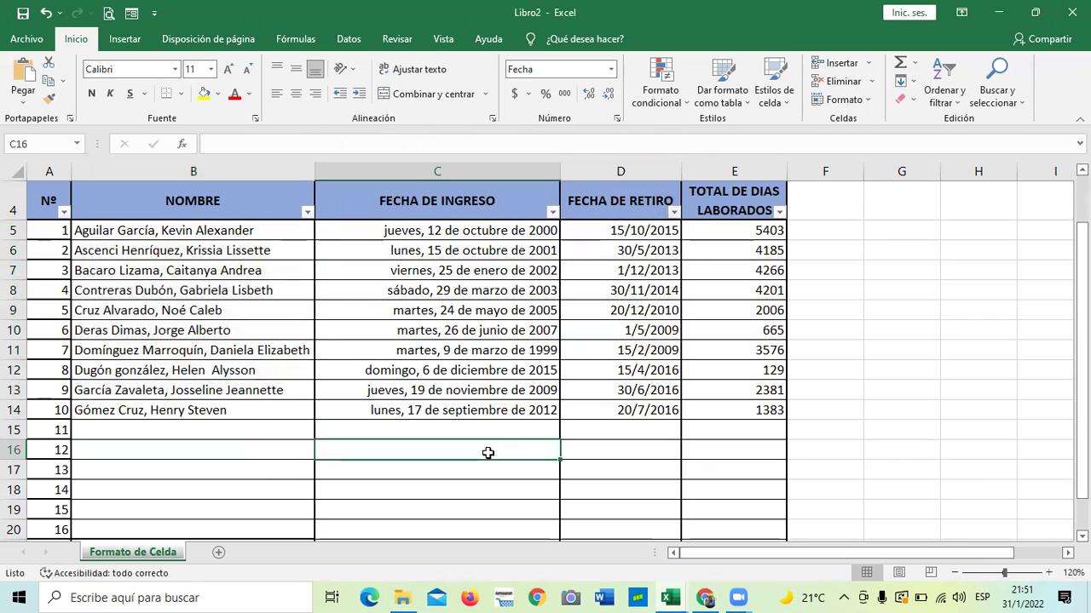
- Repeat the A to Z sort on the NOMBRE cells B5:B14 without expanding the selection
drag(242, 231, 264, 408)
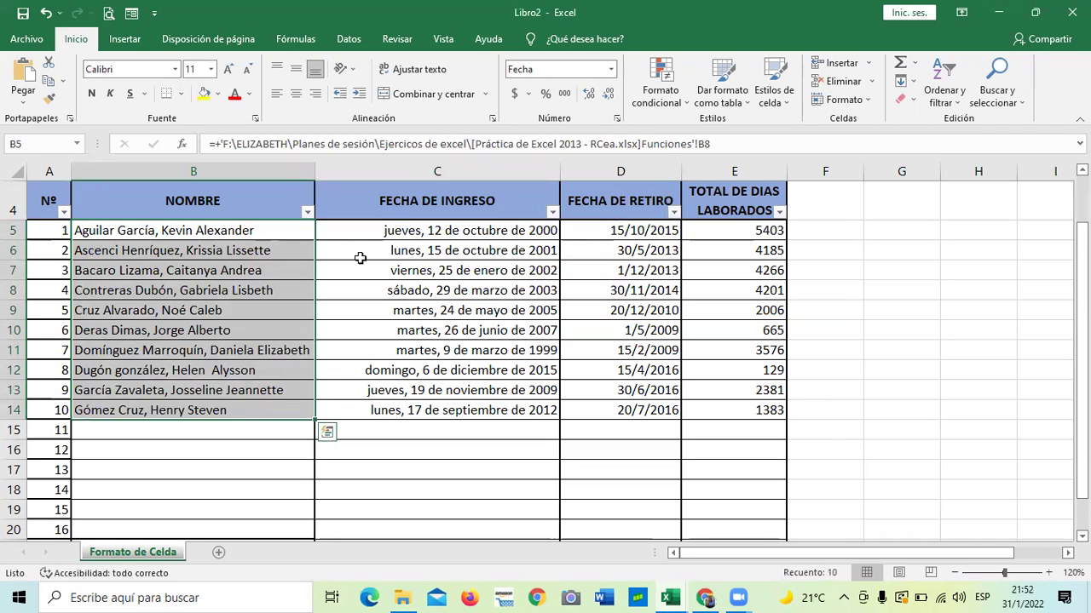
click(941, 78)
click(955, 121)
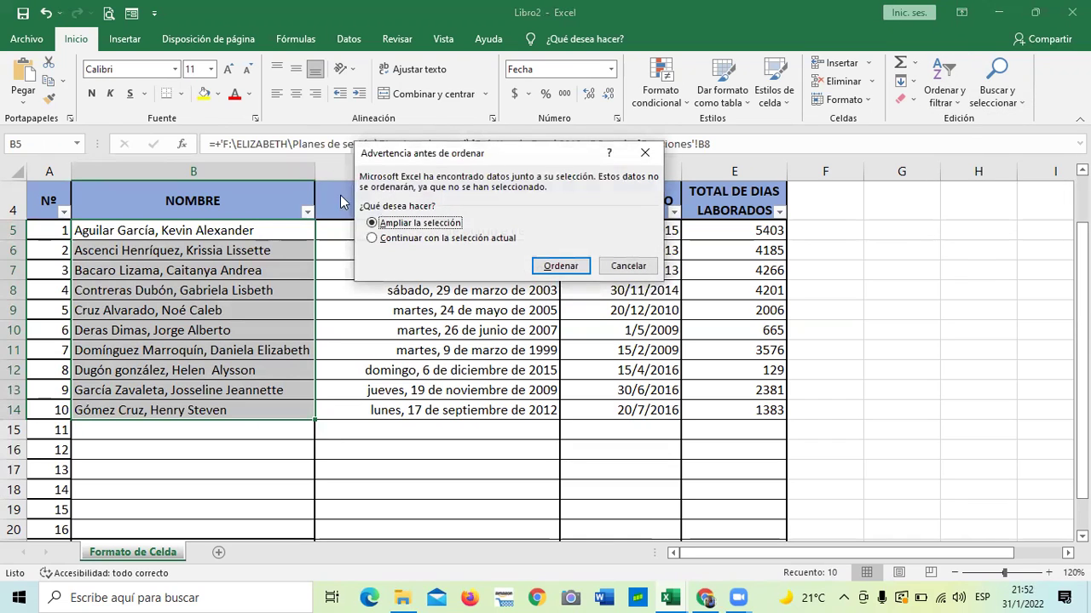
click(410, 240)
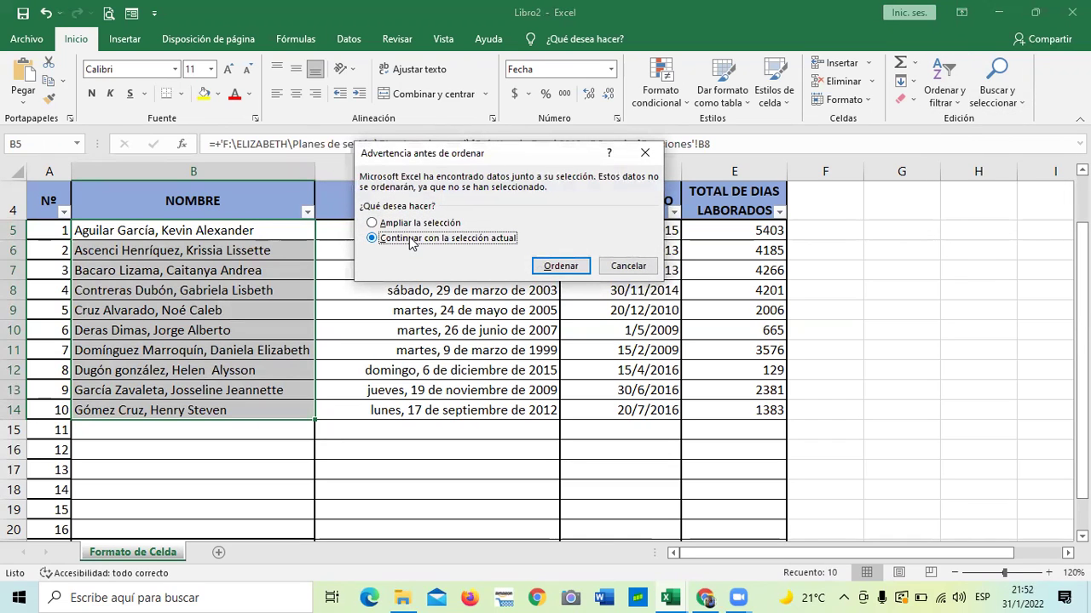
click(571, 266)
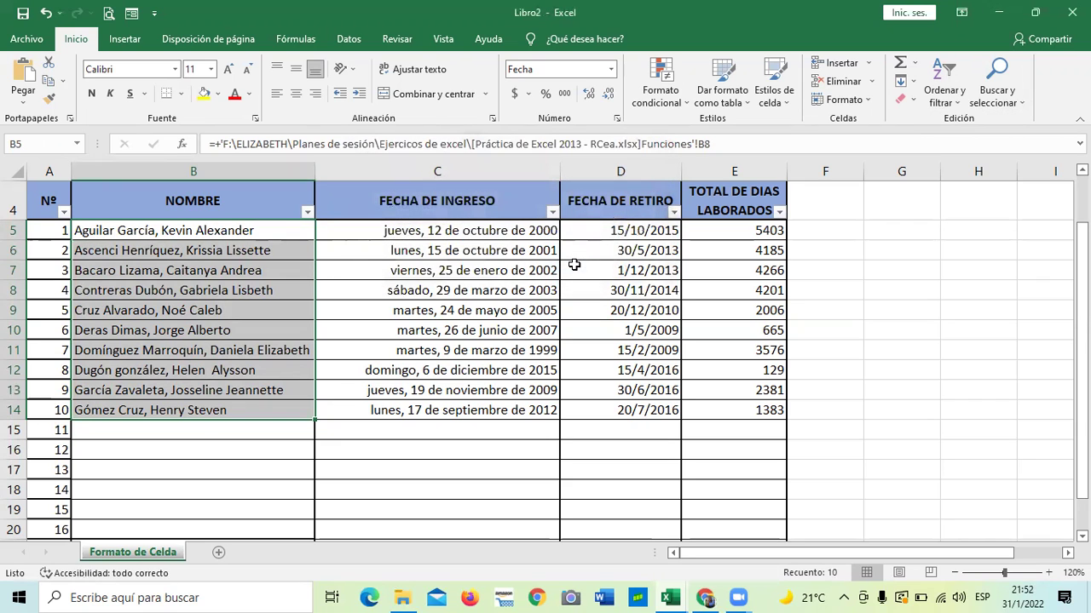
click(379, 467)
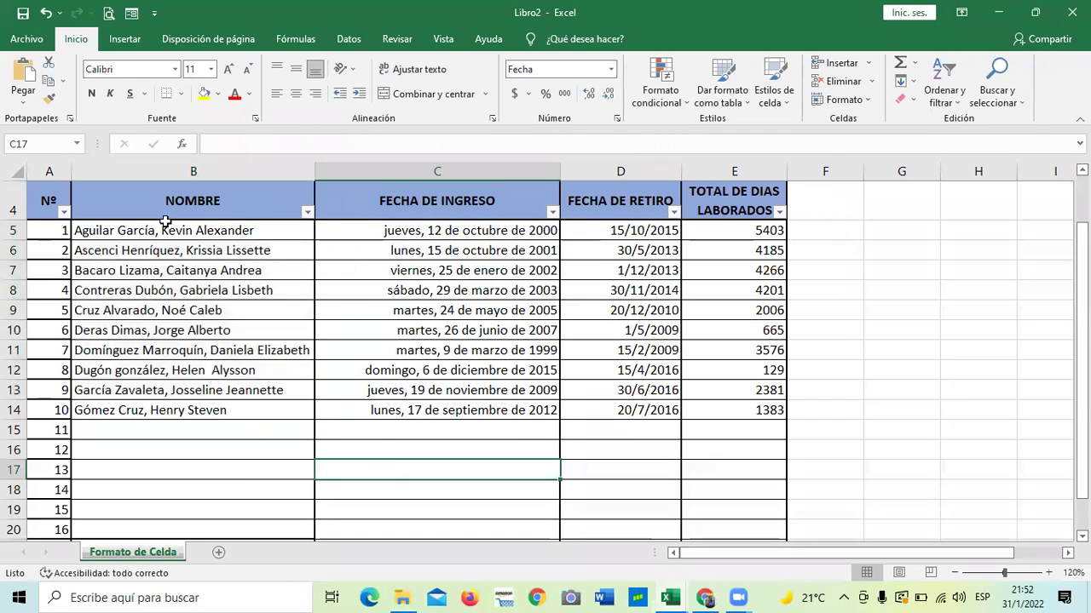
- Sort the Nº and NOMBRE cells A5:B14 together from smallest to largest
drag(53, 228, 256, 413)
click(942, 82)
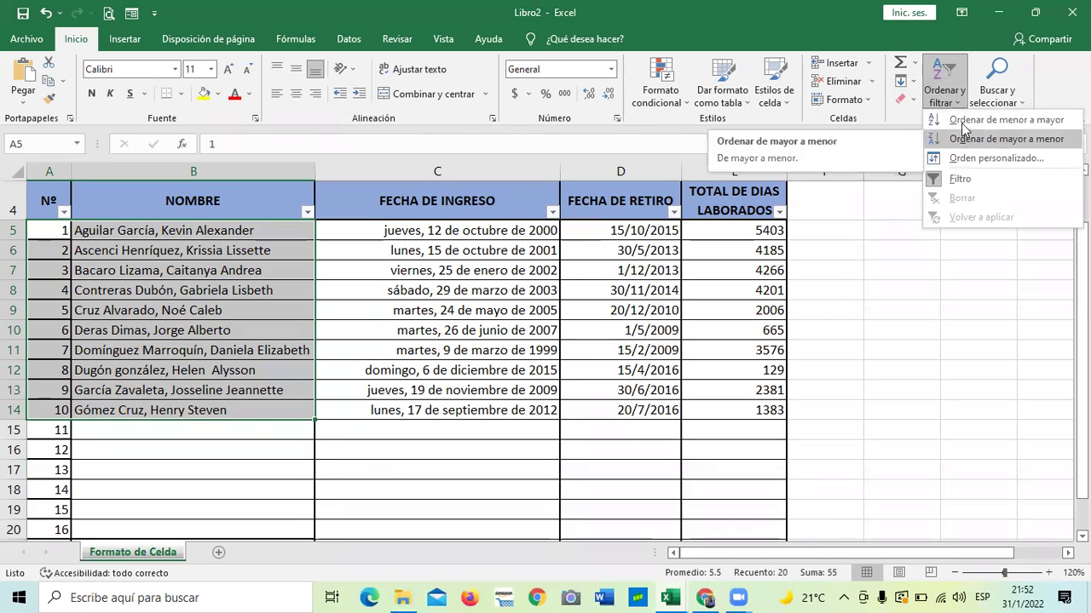
click(979, 119)
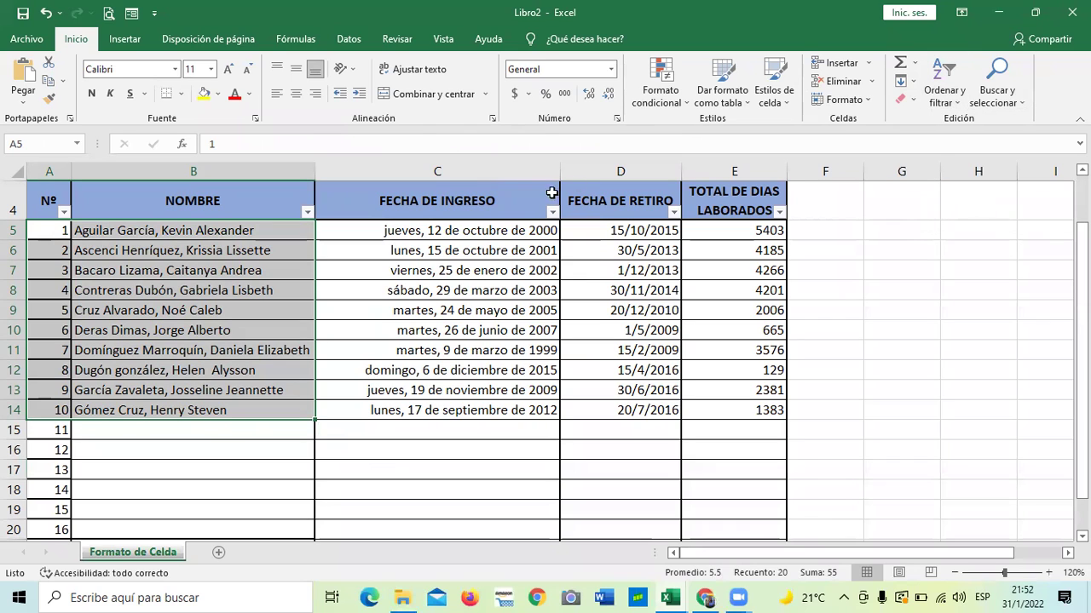
click(951, 78)
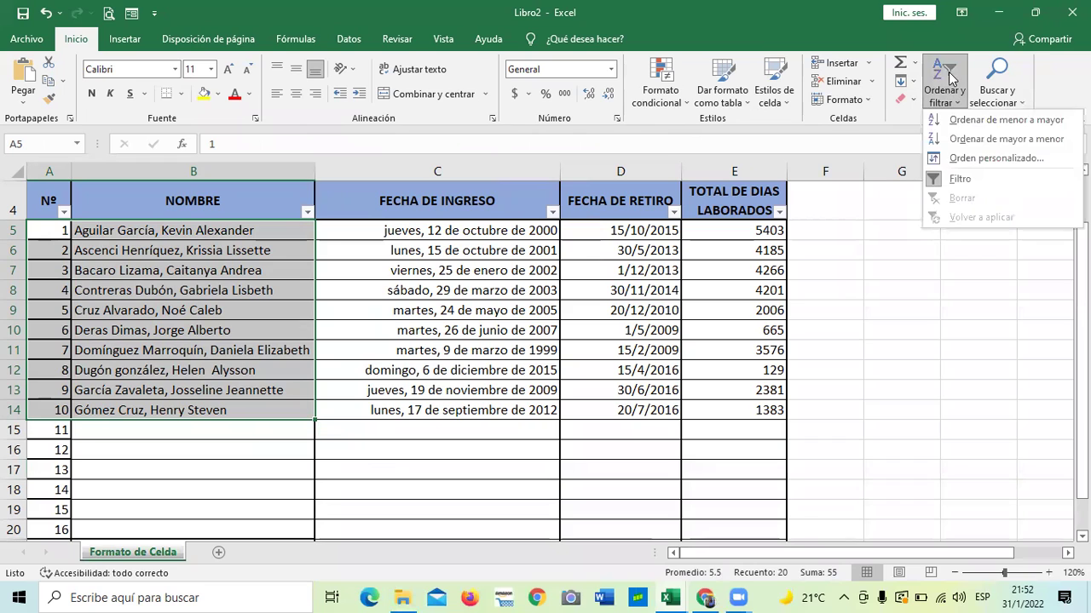
click(963, 121)
- Sort the selected Nº and NOMBRE cells A5:B14 from largest to smallest
click(953, 92)
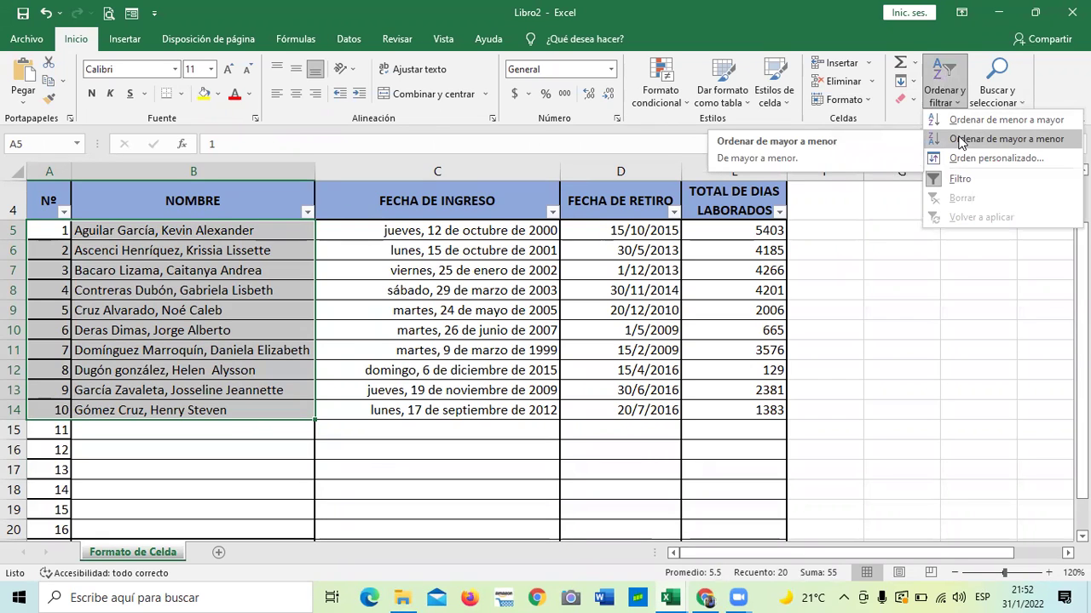
click(960, 140)
click(389, 484)
- Turn off the filter on the employee table's header row
click(358, 289)
click(955, 82)
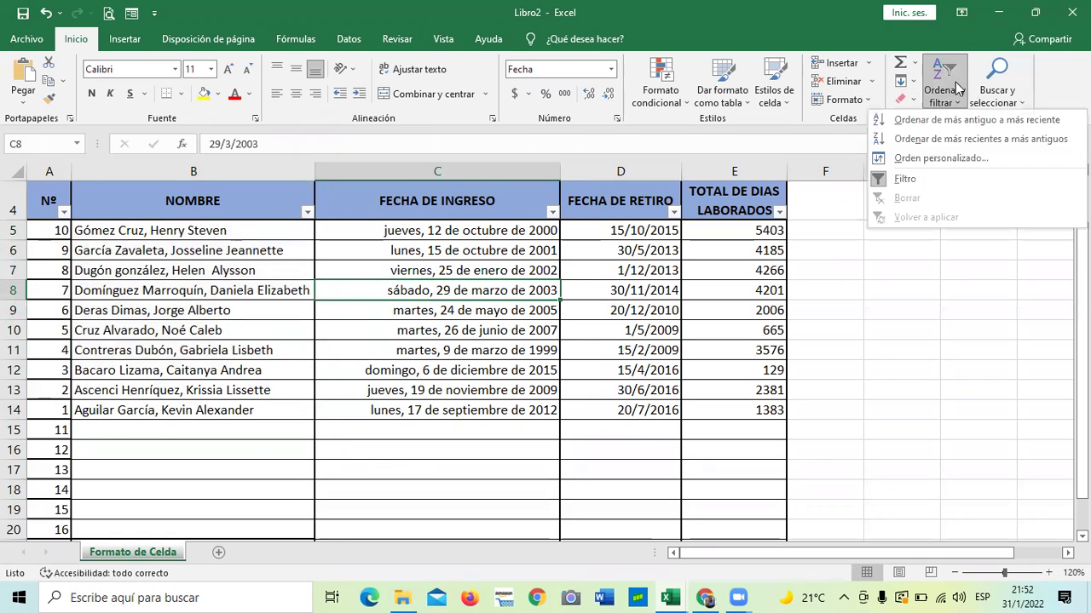
click(924, 180)
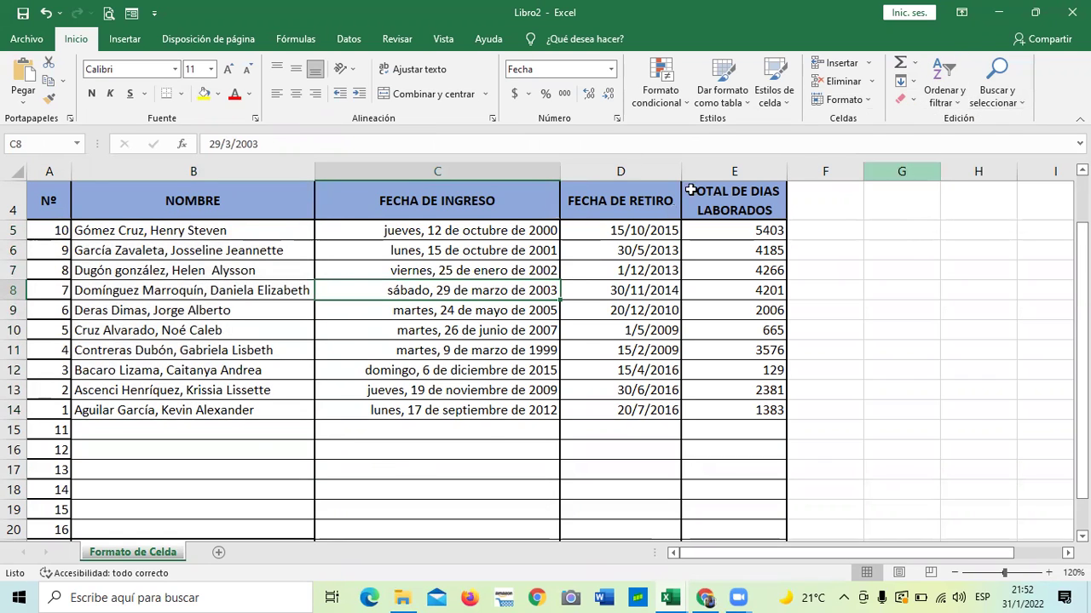
click(494, 457)
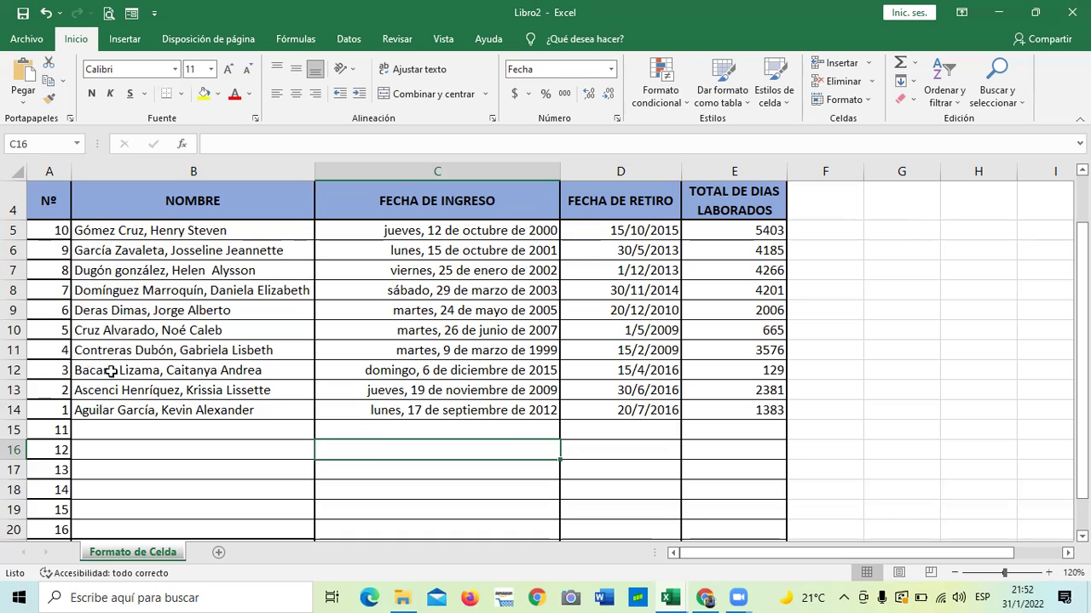
- Sort the Nº and NOMBRE range A5:B14 from smallest to largest with the table's filter off
drag(56, 228, 235, 413)
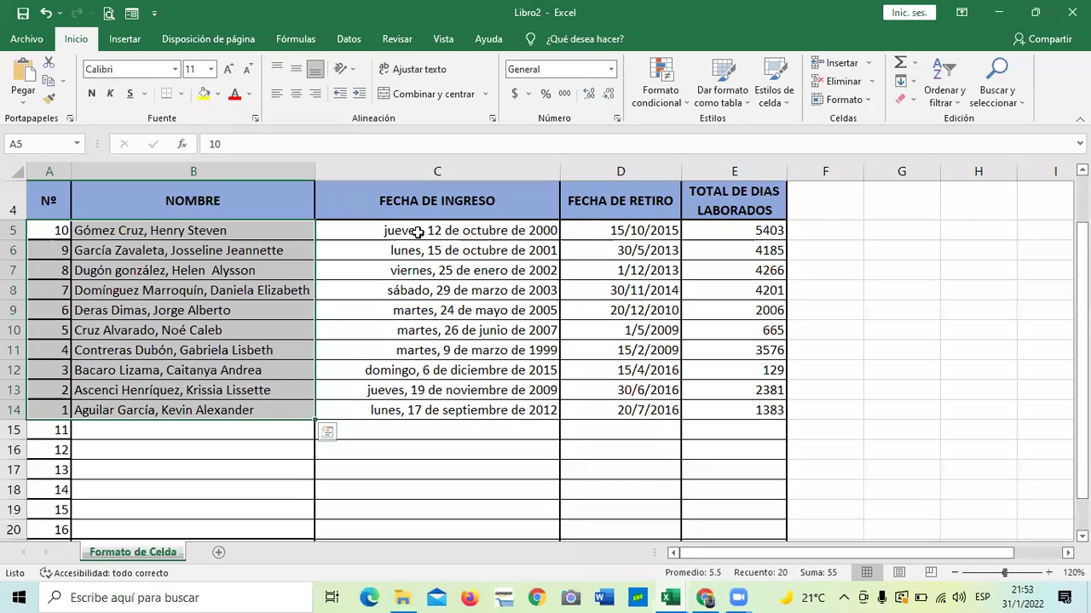
click(955, 98)
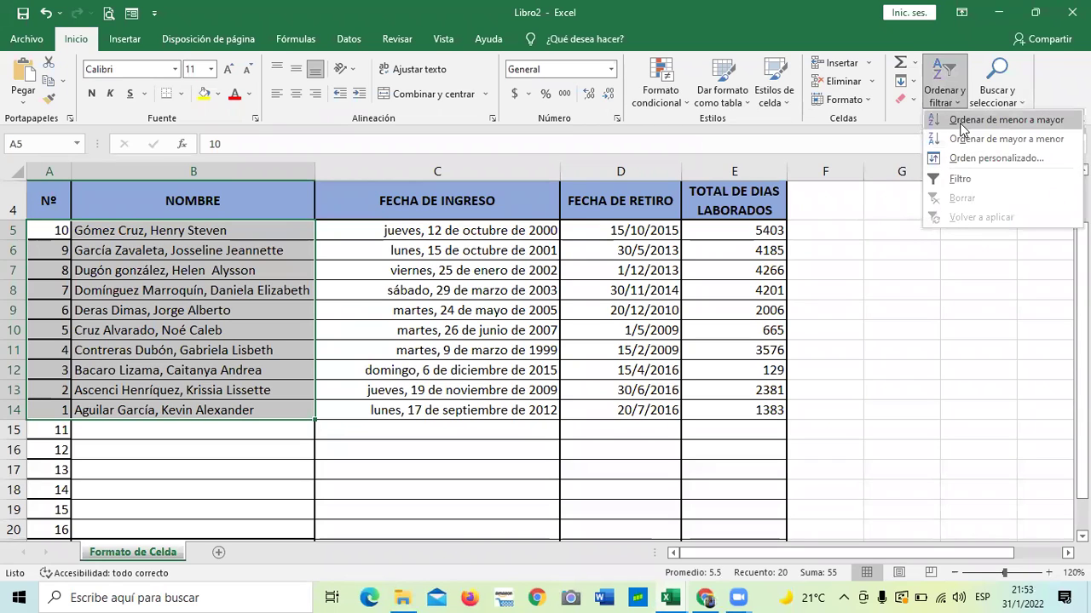
click(961, 128)
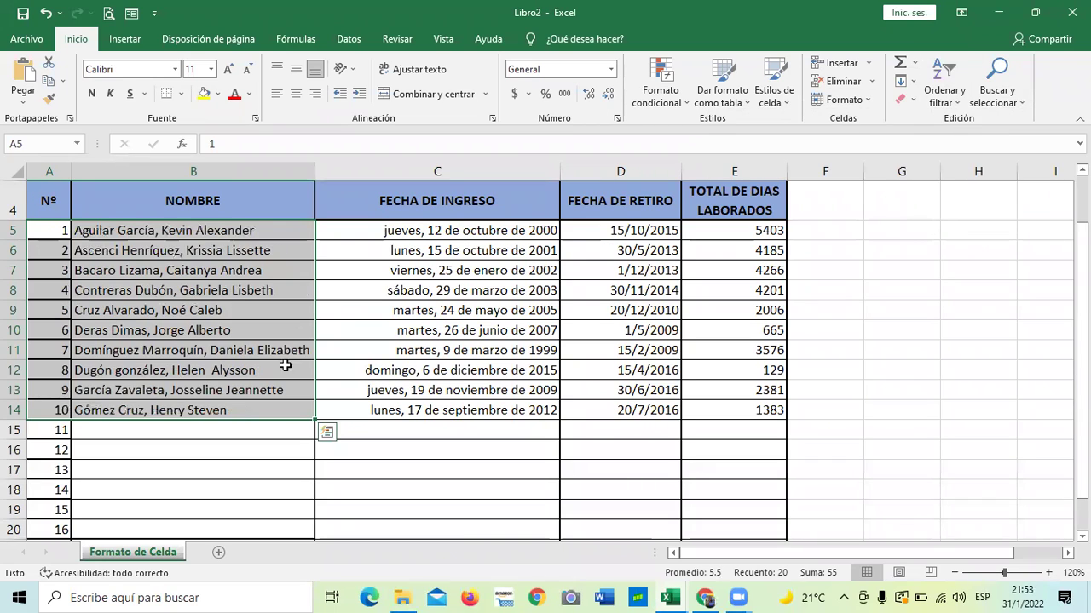
click(288, 492)
- Sort only the NOMBRE cells B5:B14 from Z to A, continuing with the current selection
drag(297, 222, 289, 411)
click(954, 100)
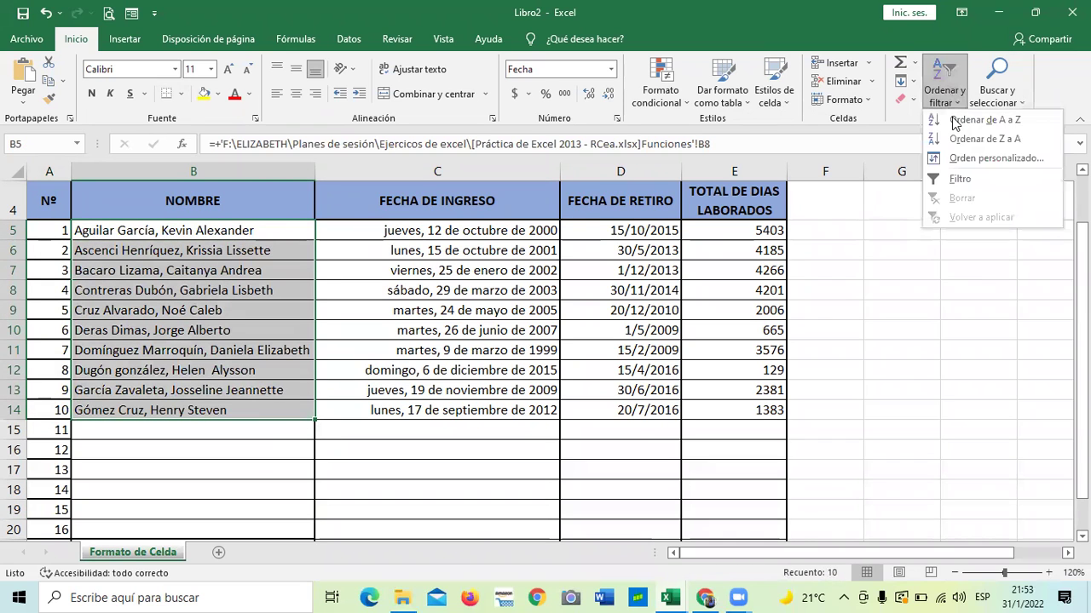
click(960, 142)
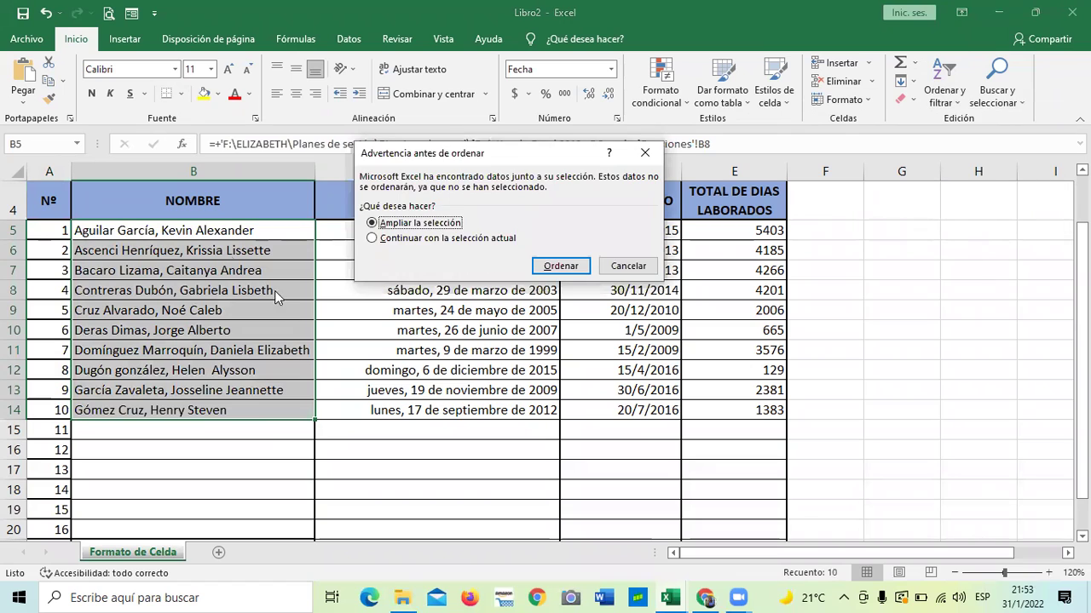
click(442, 240)
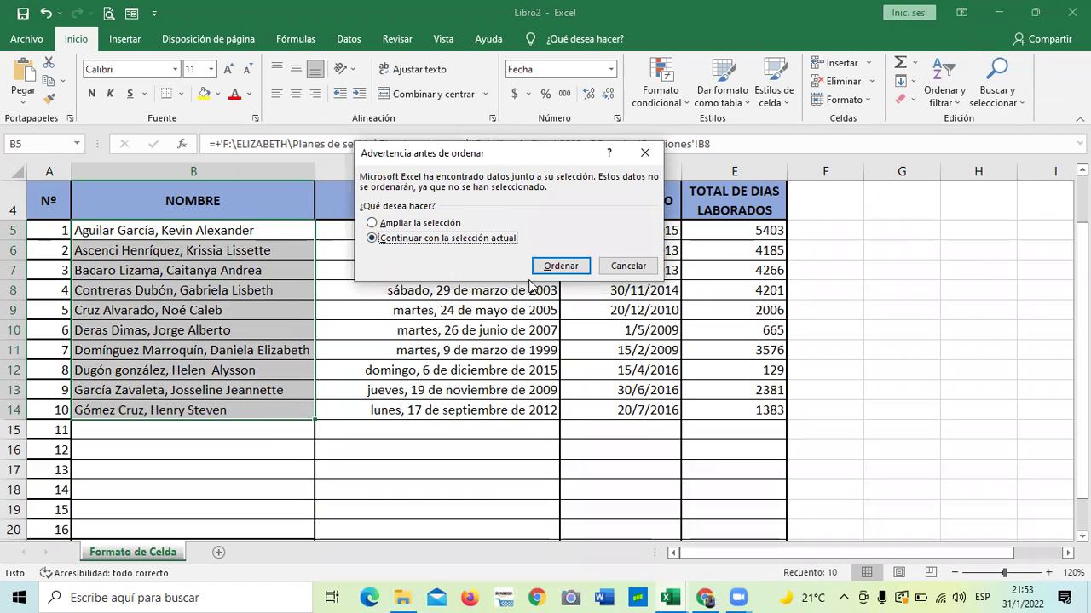
click(560, 266)
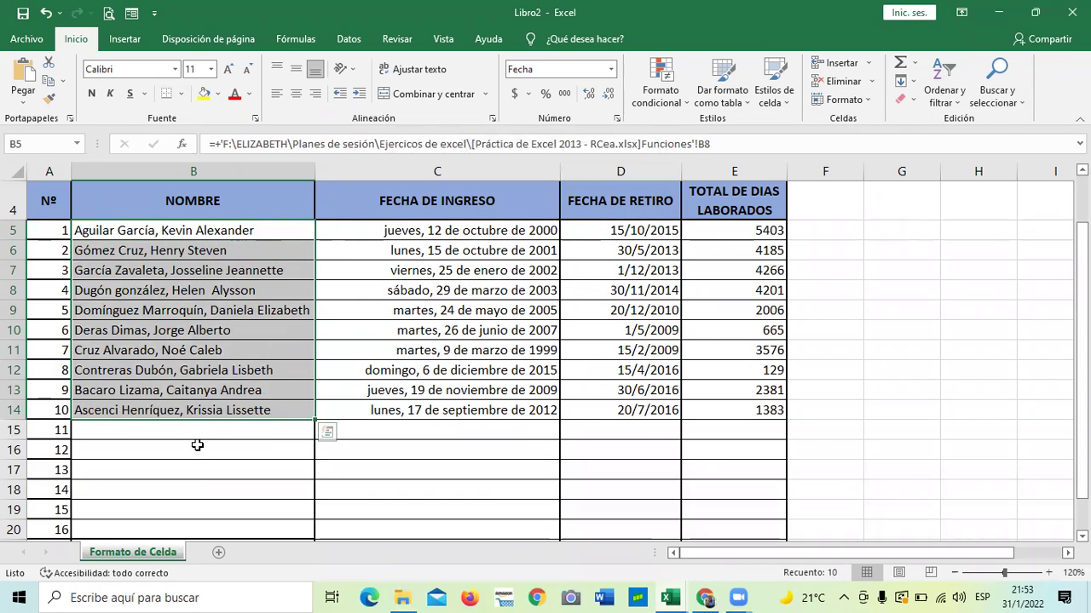
click(208, 468)
click(345, 409)
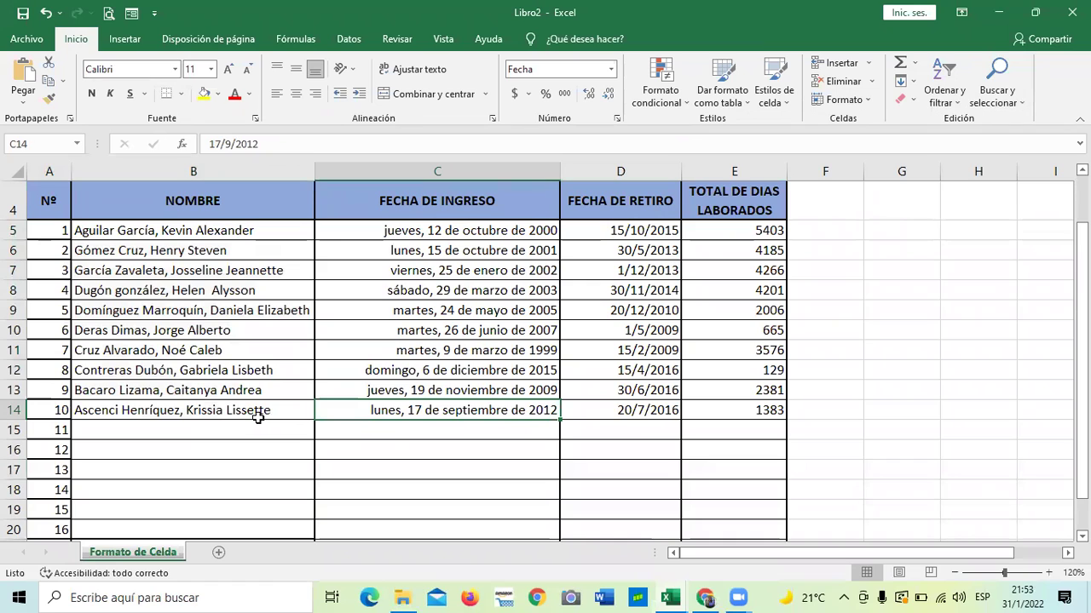
click(163, 247)
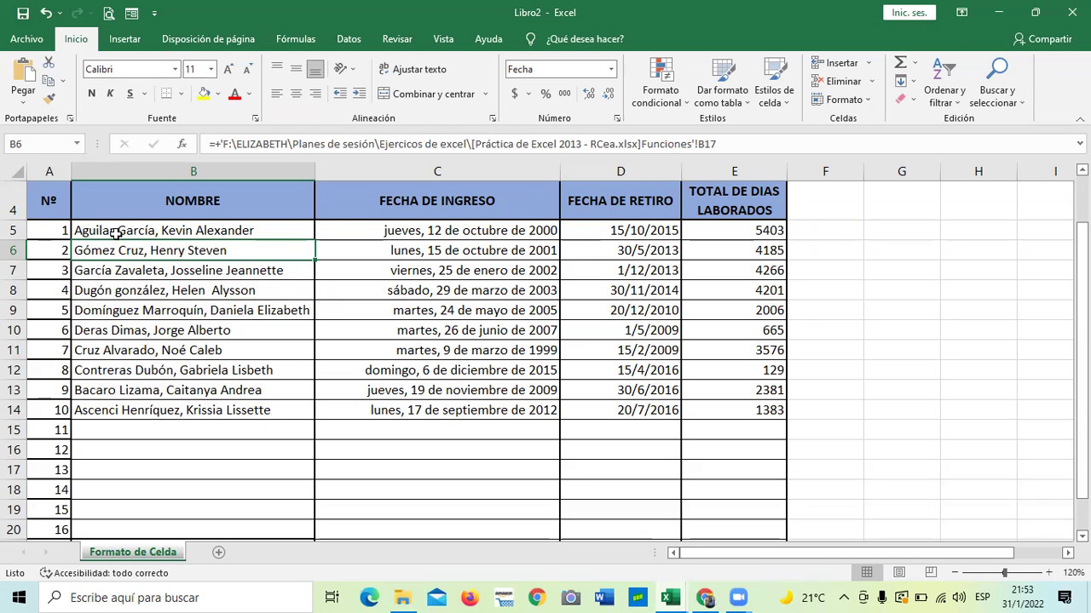
click(100, 390)
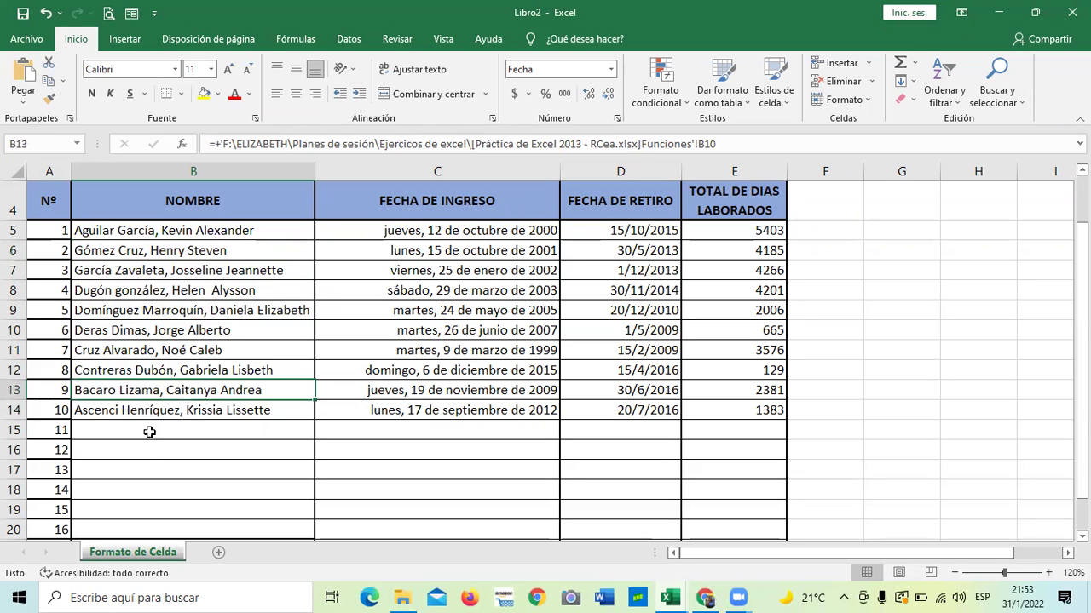
click(92, 415)
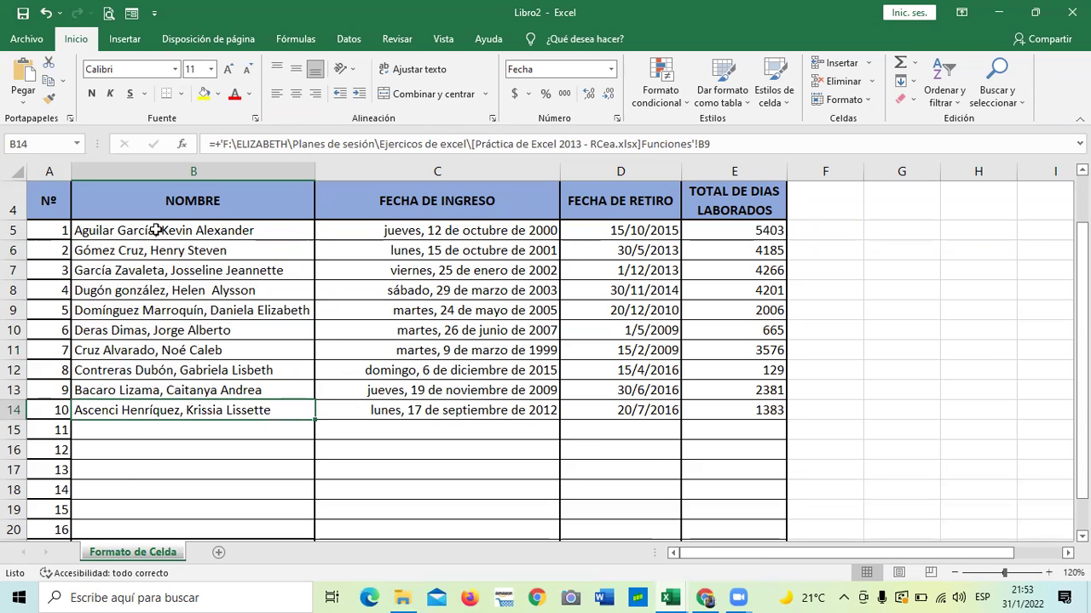
- Repeat the Z to A sort on the NOMBRE cells B5:B14 without expanding the selection
drag(290, 223, 311, 411)
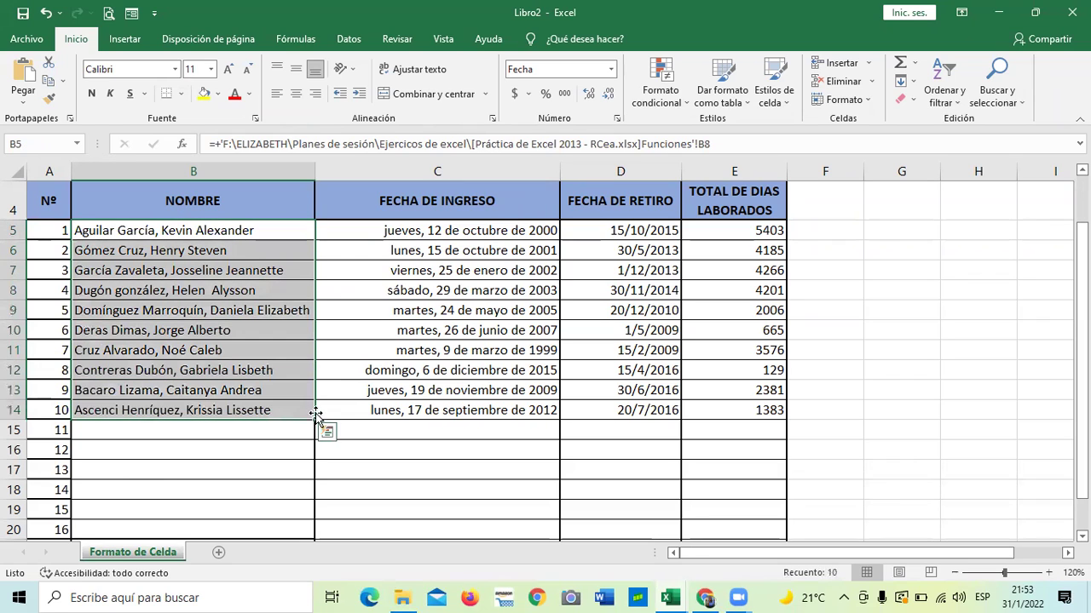
click(954, 96)
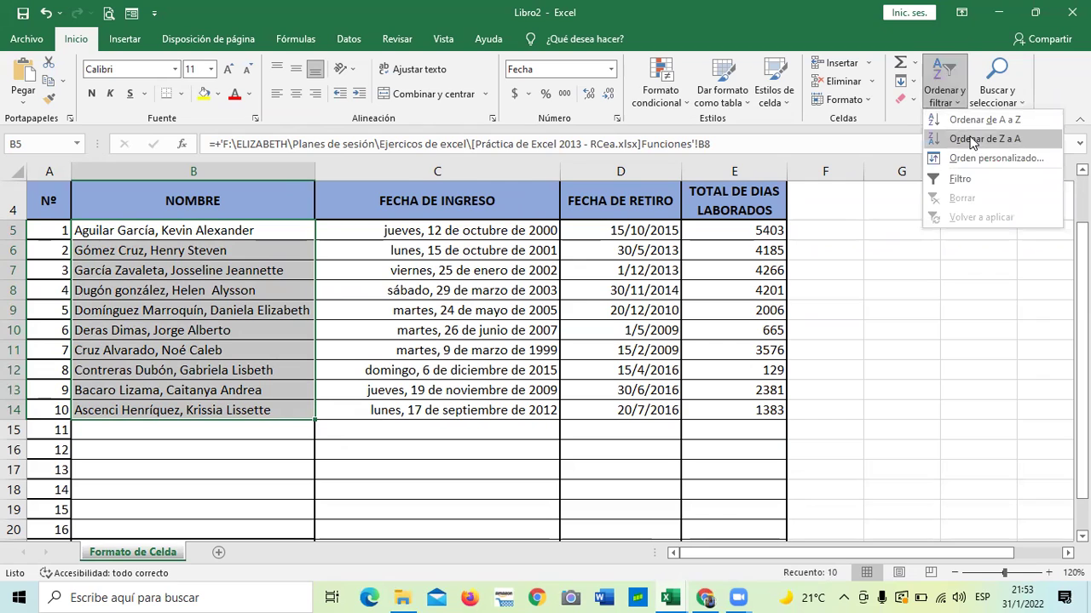
click(971, 139)
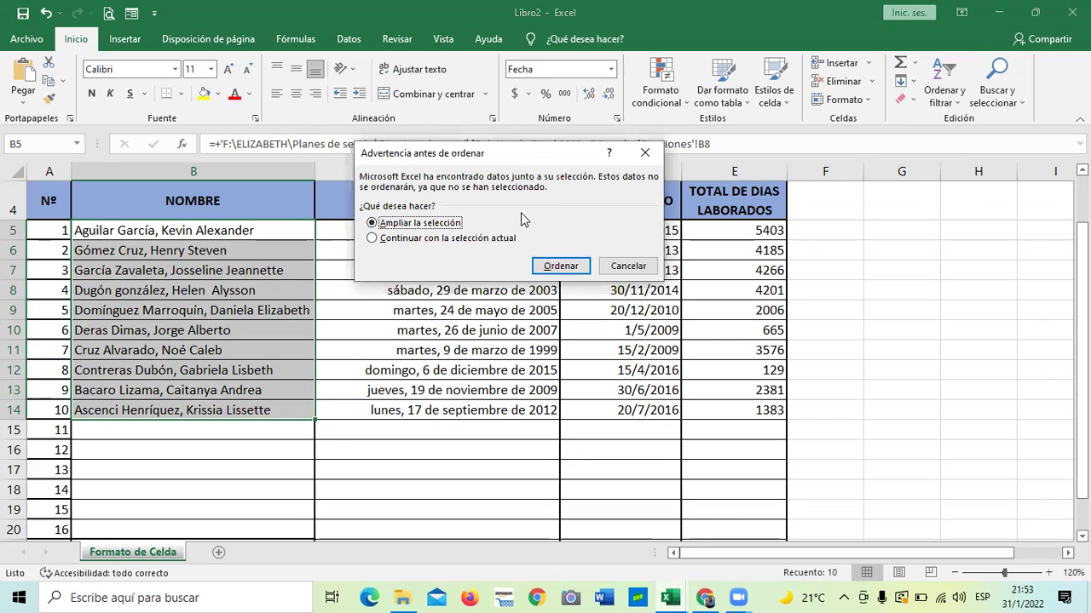
click(452, 238)
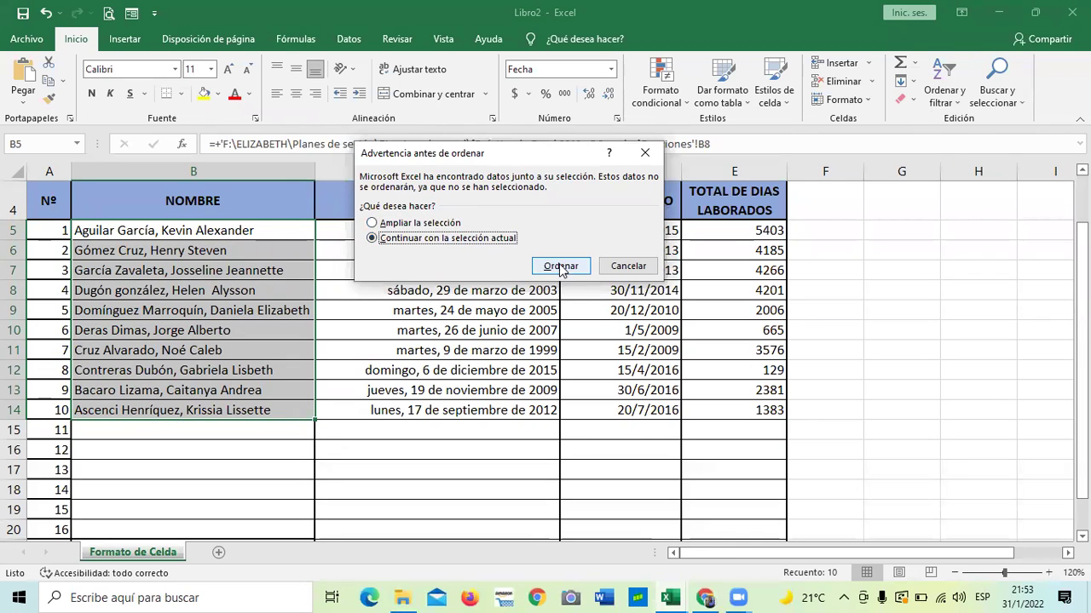
click(561, 266)
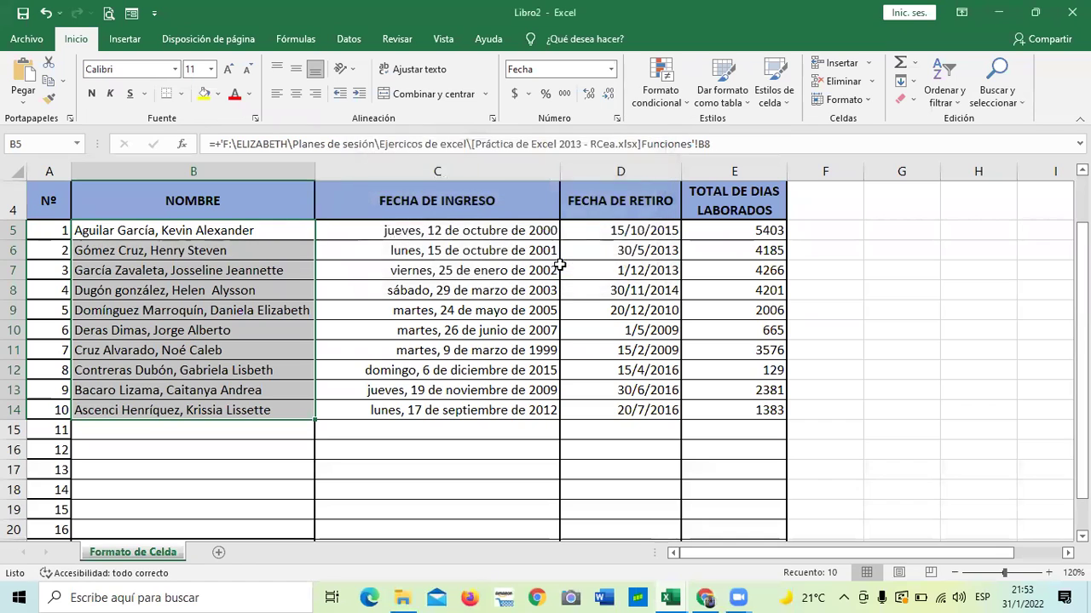
click(233, 480)
drag(246, 231, 264, 412)
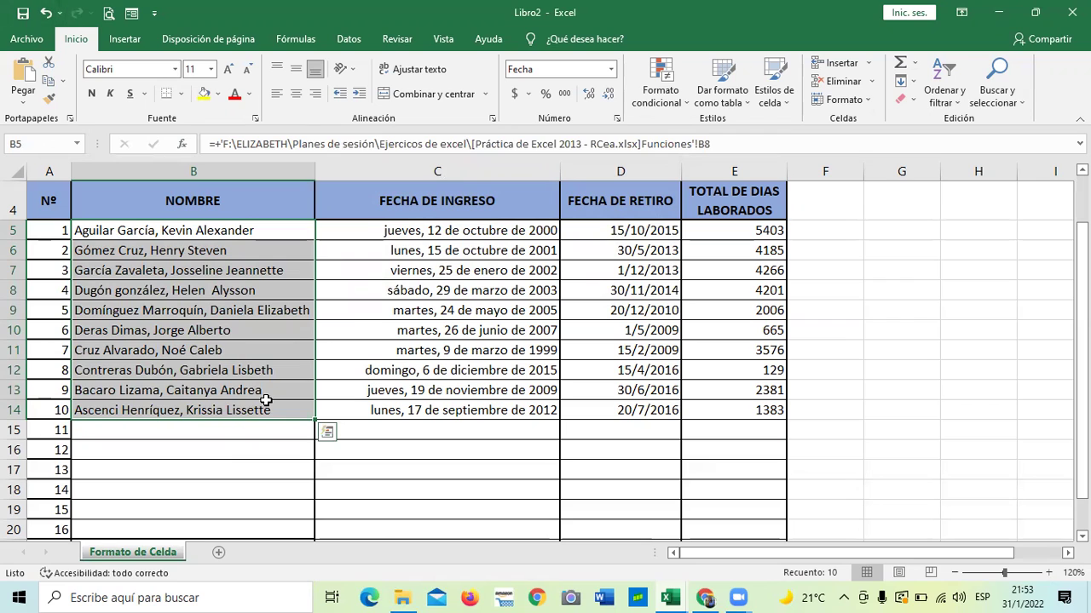
click(262, 486)
- Sort the Nº and NOMBRE cells A5:B14 together from smallest to largest once more
drag(63, 228, 282, 415)
click(950, 96)
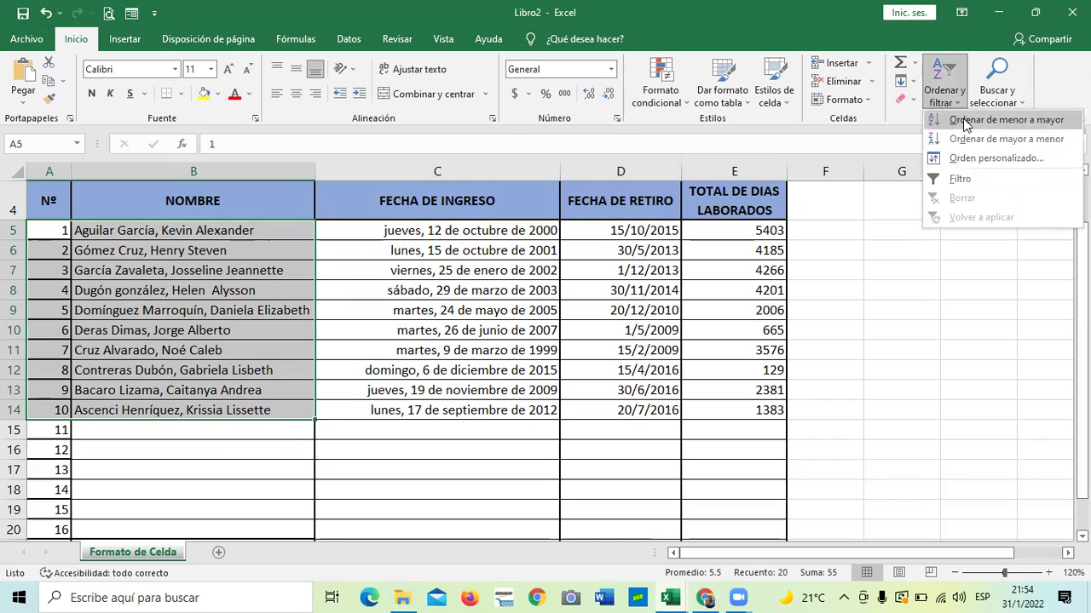
click(963, 120)
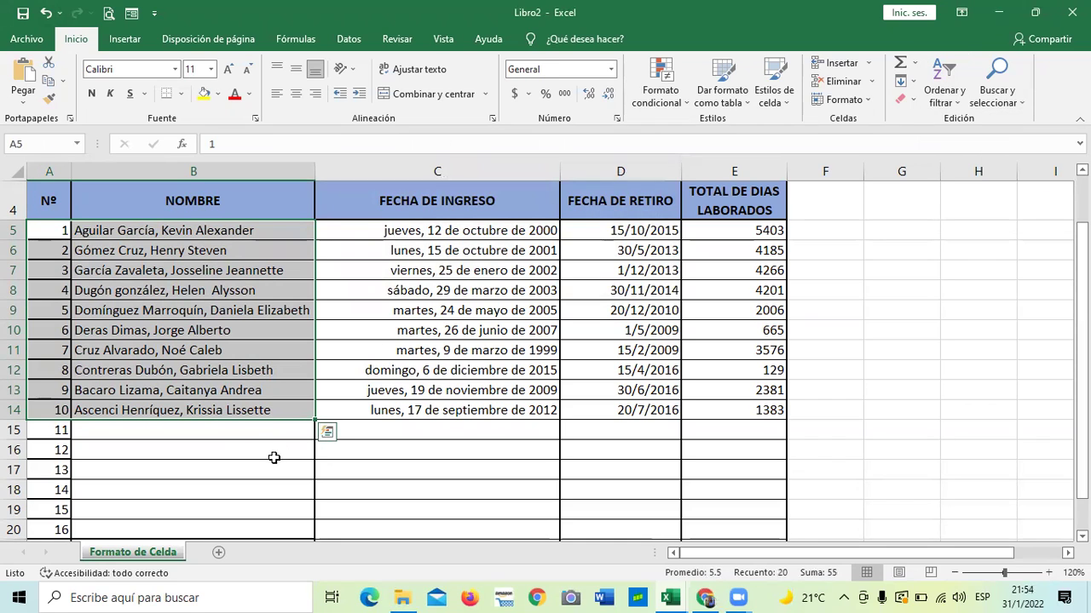
click(267, 458)
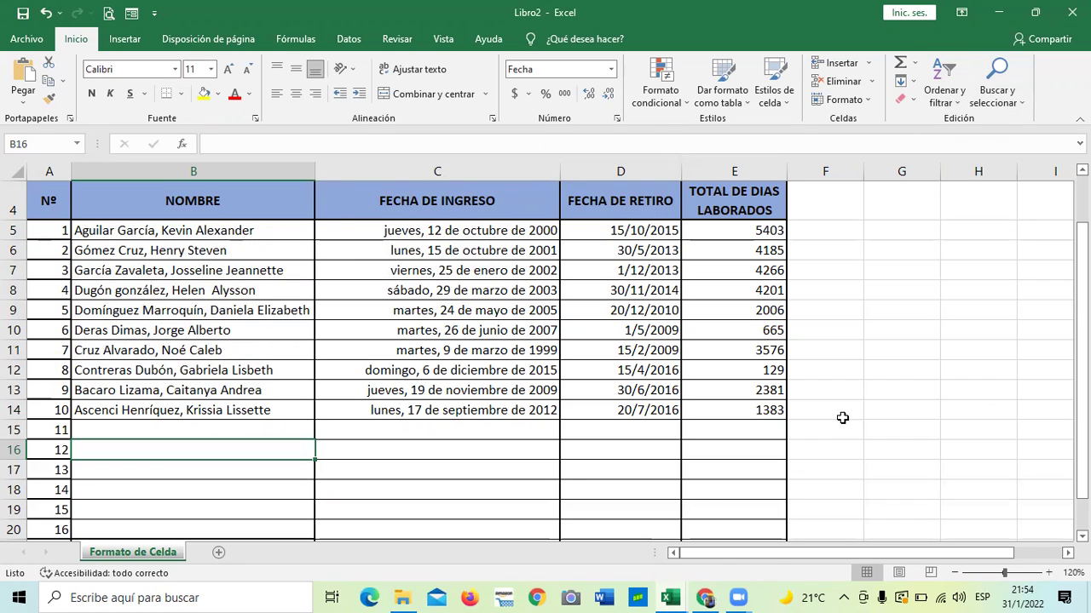
- Switch to the HOJA PRÁCTICA - SECCION 3 (1) workbook
mouse_move(669, 596)
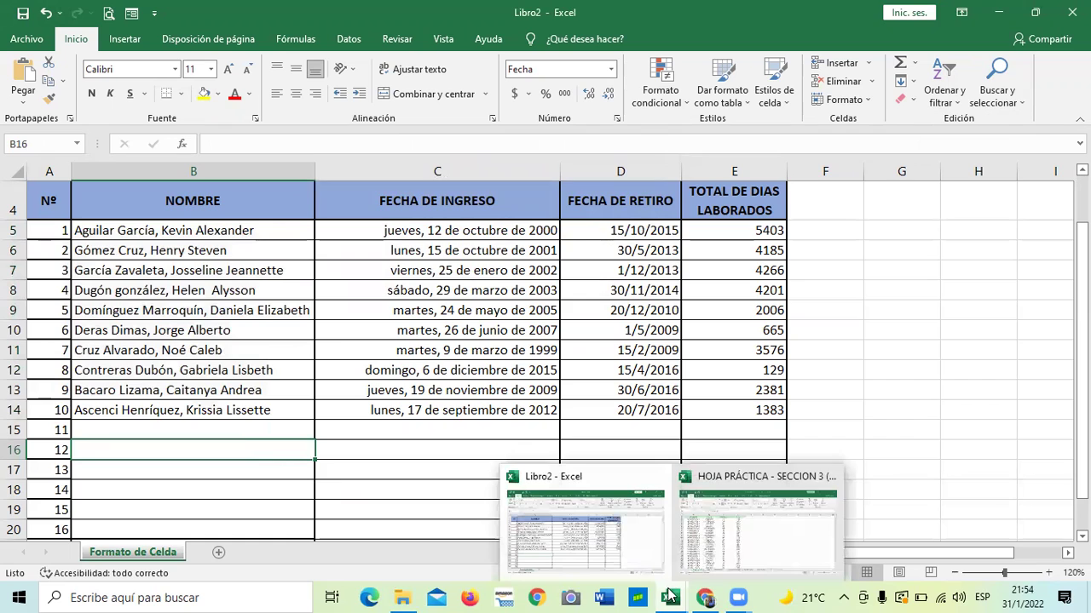
click(759, 521)
key(shift+space)
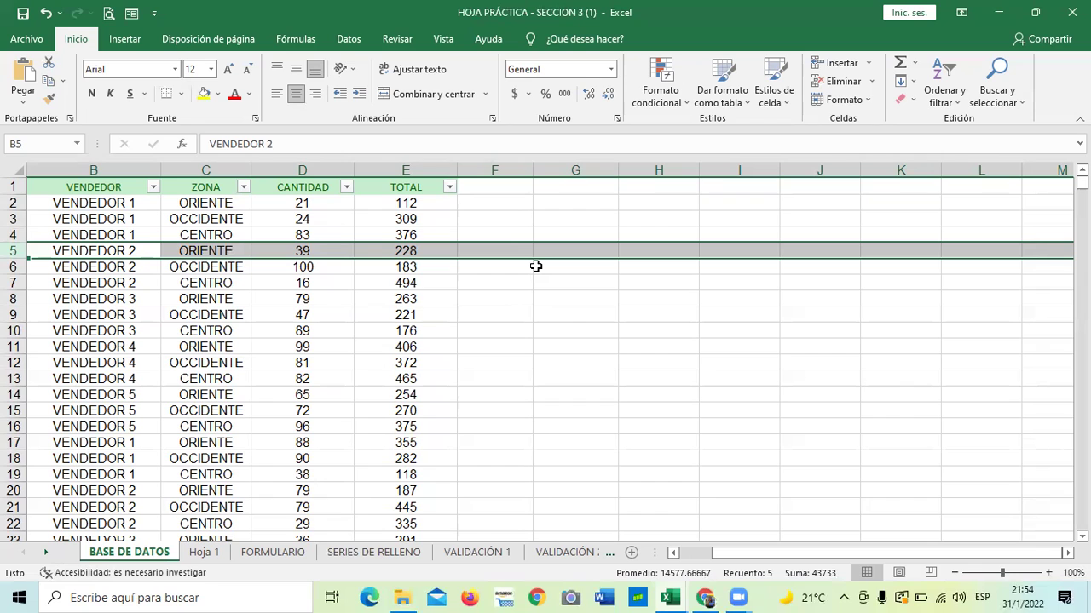
- Examine the BASE DE DATOS records, the ZONA entries and the filter options of the TOTAL column
click(288, 329)
scroll(288, 328, down, 9)
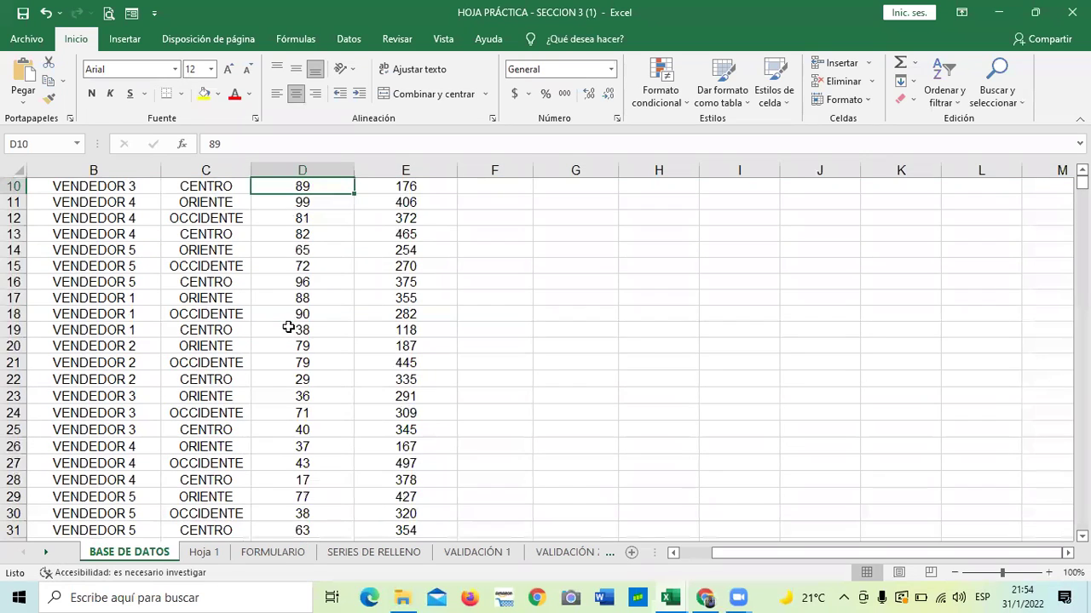
scroll(288, 331, down, 10)
scroll(287, 334, up, 19)
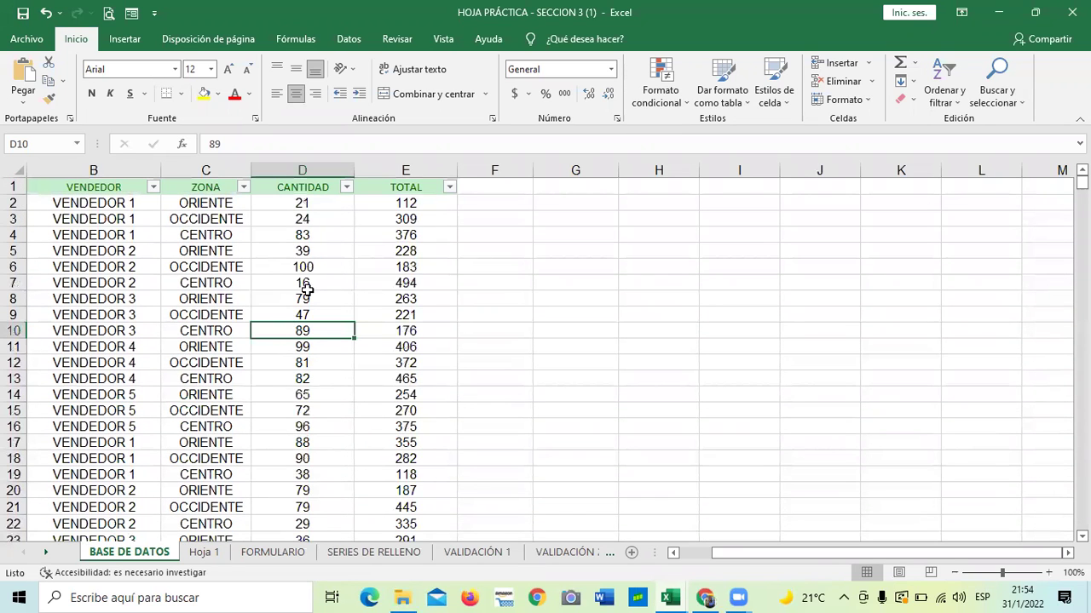
click(203, 204)
key(Down)
key(Down)
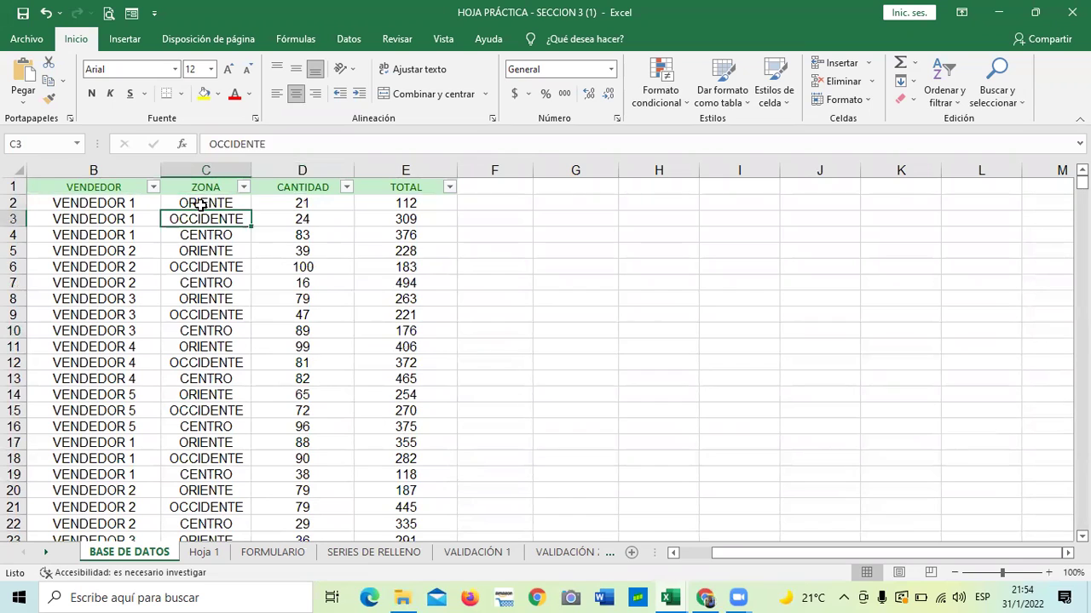
click(450, 188)
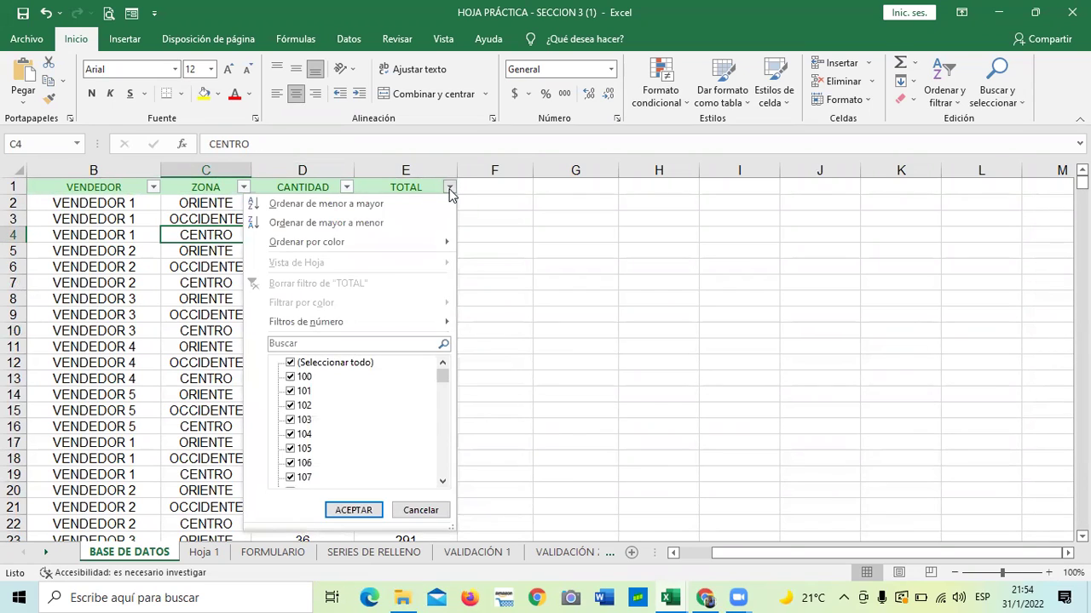
click(140, 270)
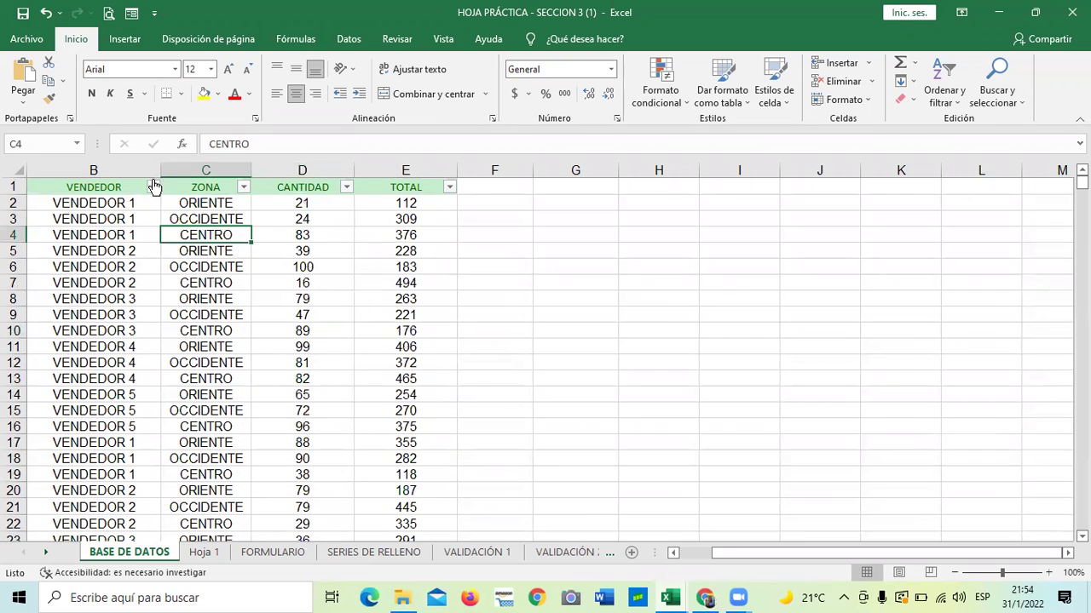
- Apply a custom text filter to the ZONA column that shows only rows equal to CENTRO
click(244, 187)
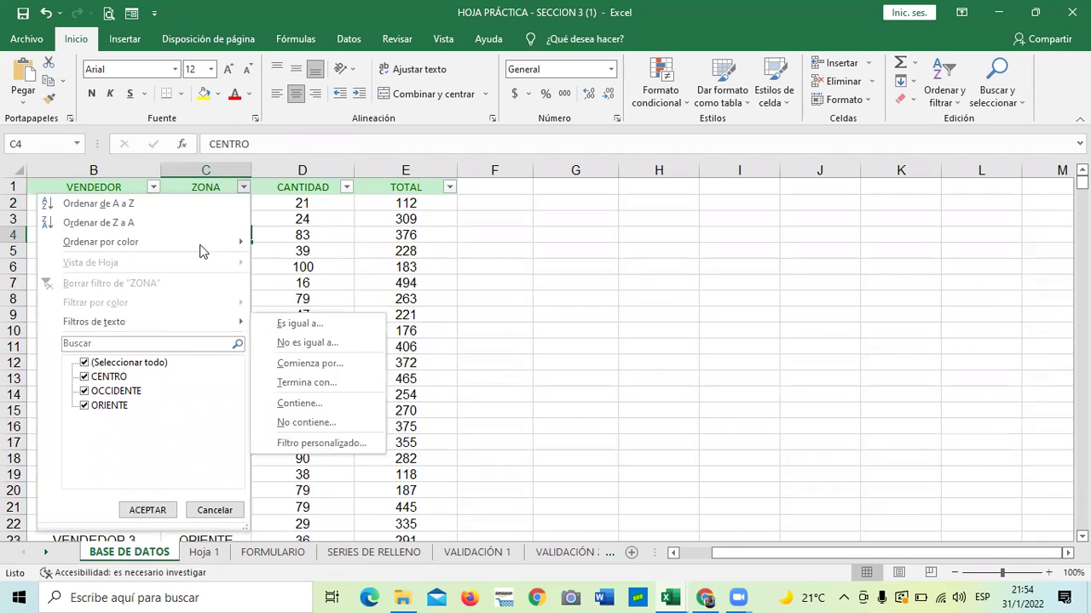
mouse_move(203, 244)
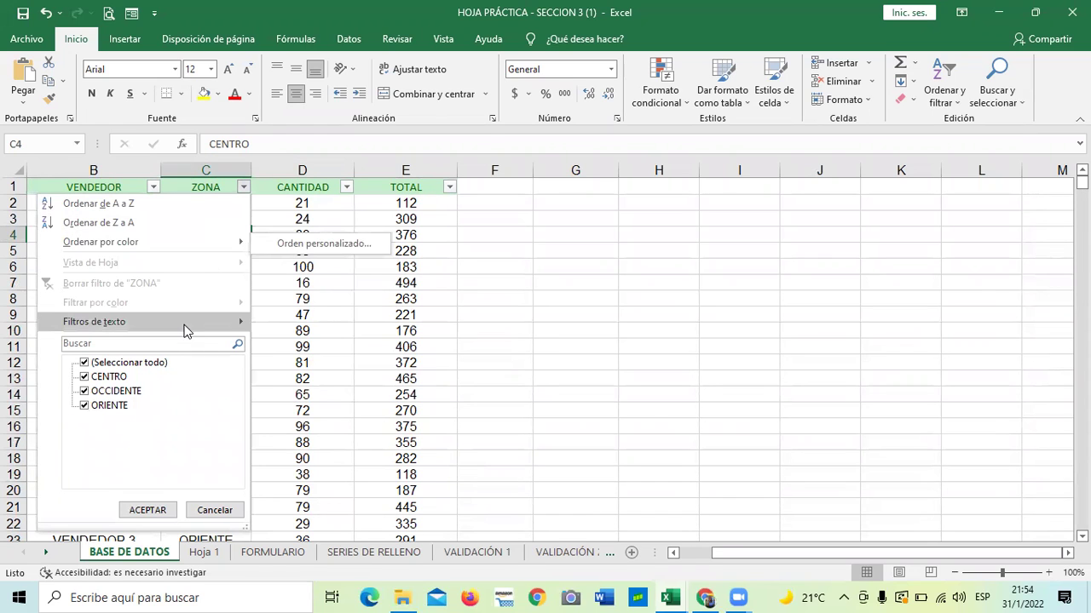
mouse_move(188, 327)
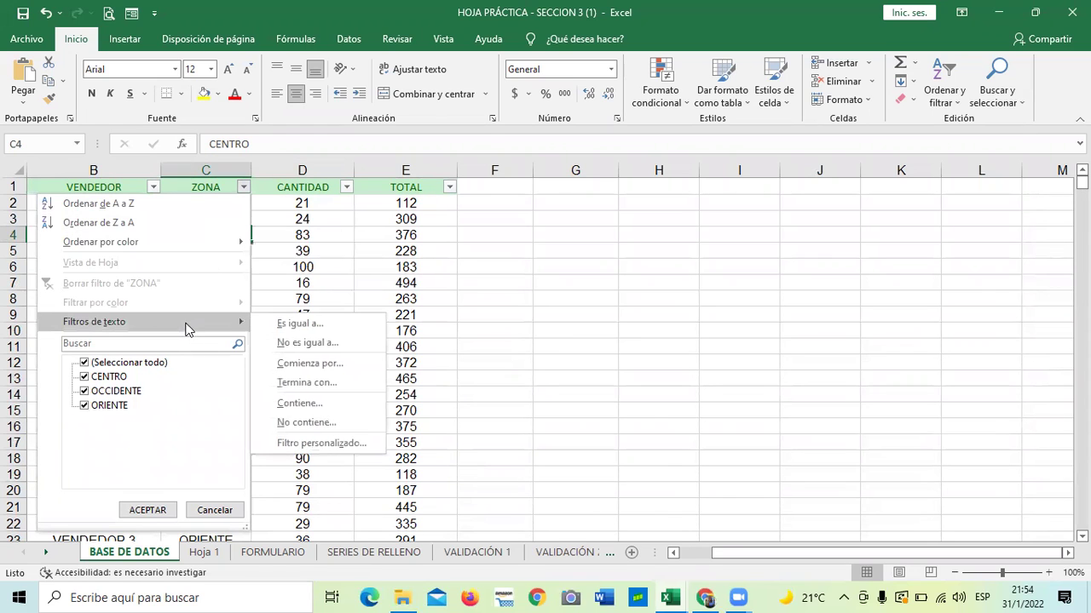
click(284, 444)
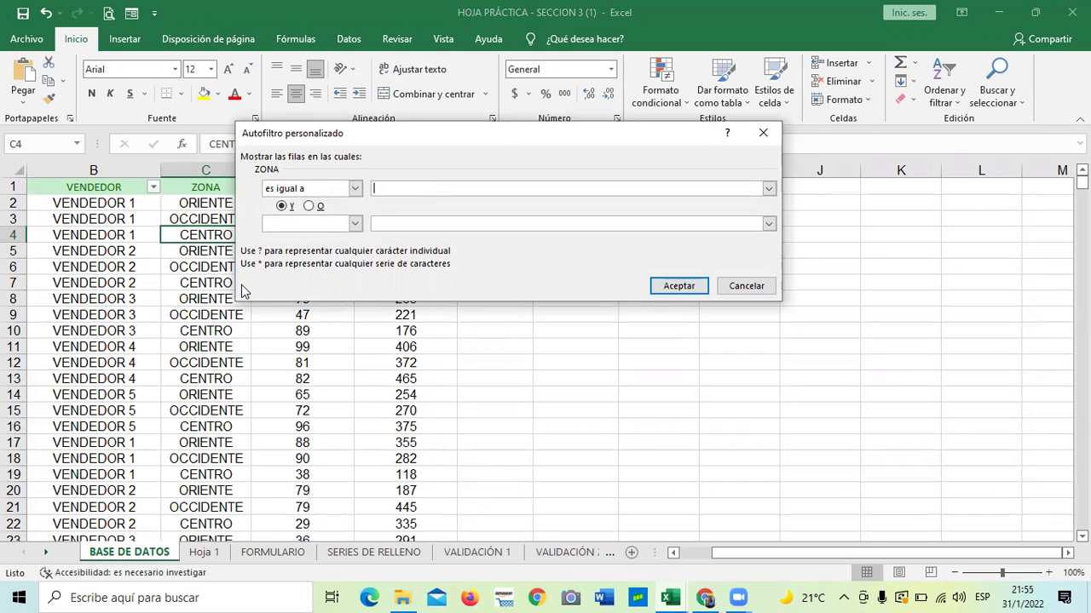
click(449, 93)
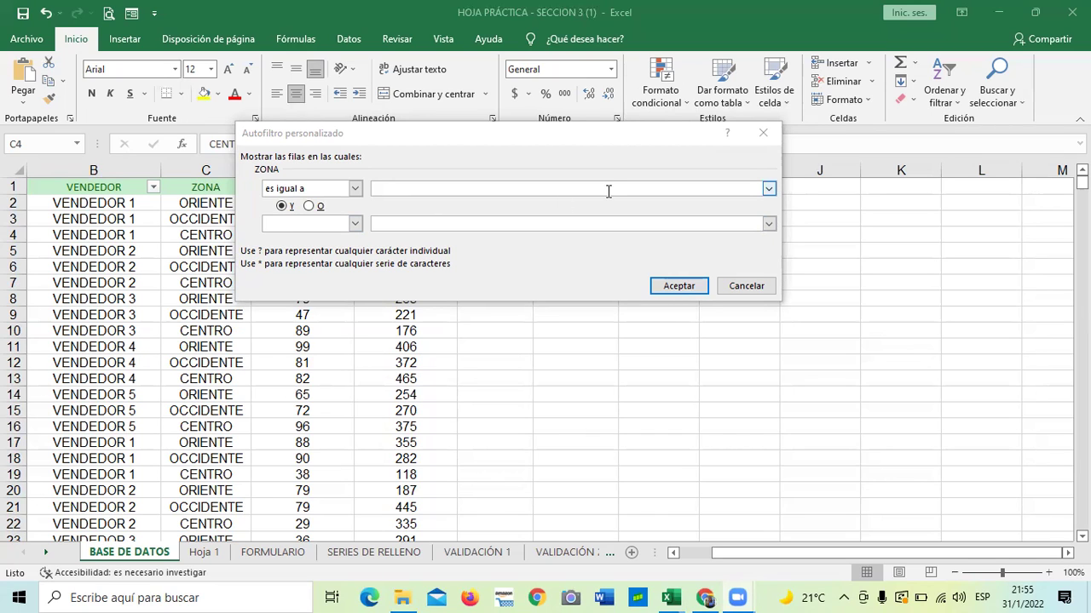
click(768, 189)
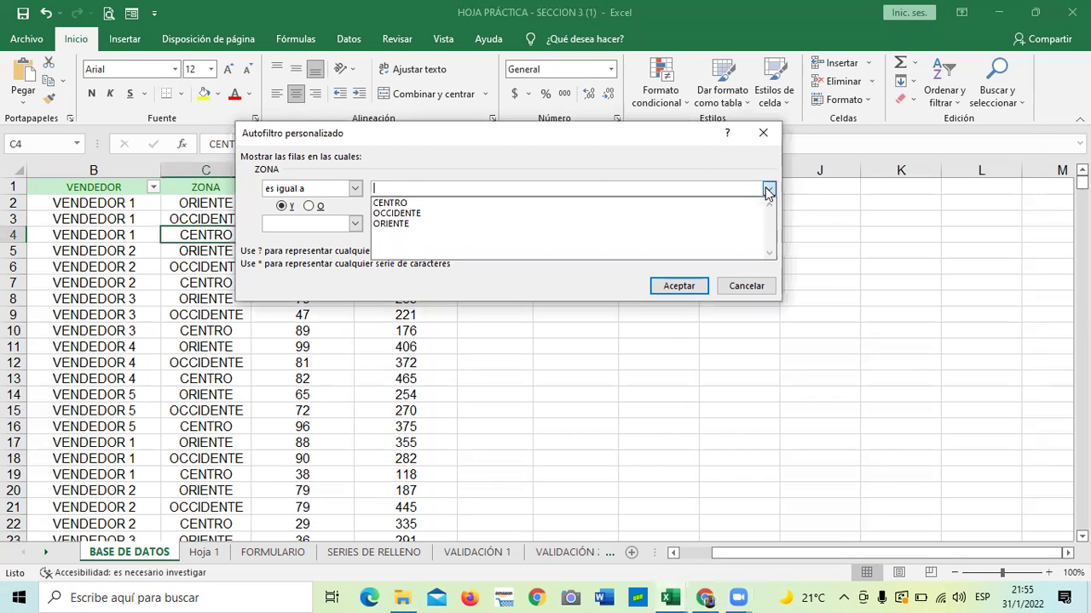
click(397, 203)
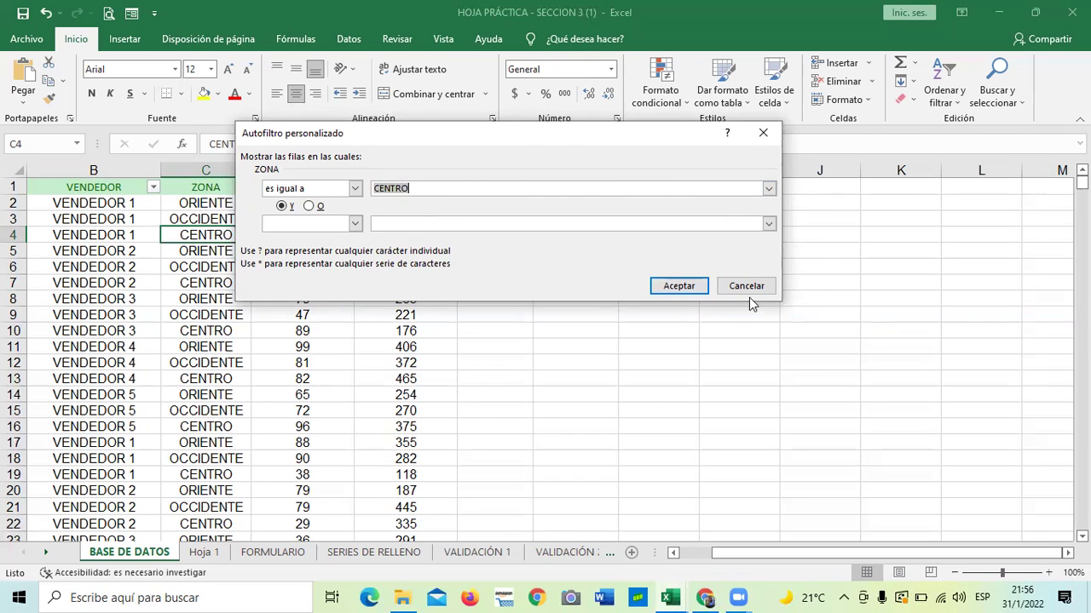
click(686, 285)
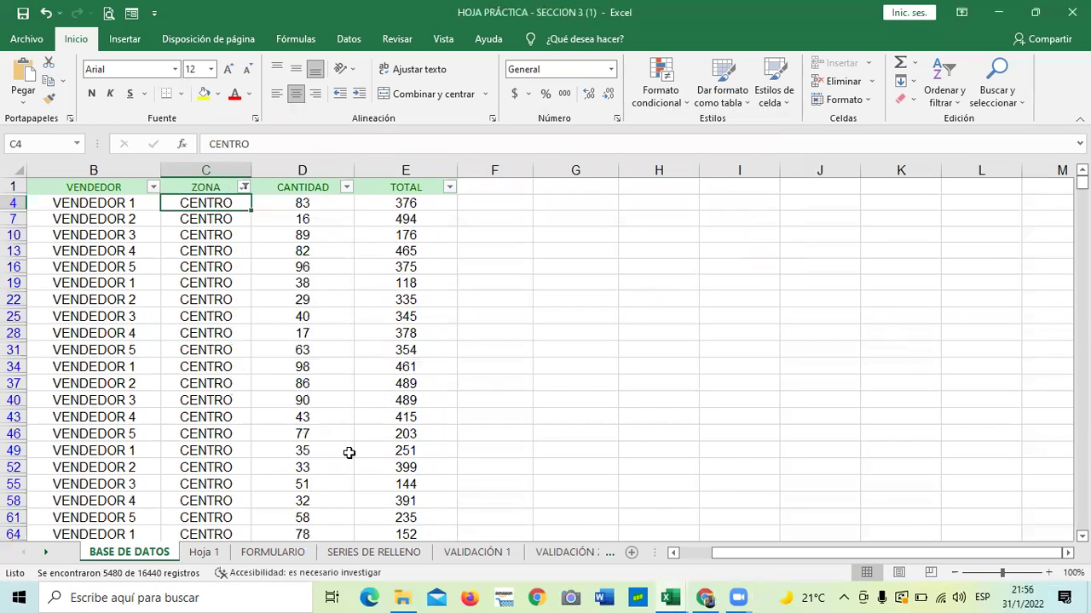
scroll(341, 452, down, 4)
scroll(261, 452, up, 4)
- Open the custom sort for the ZONA column and review its case-sensitivity and orientation options
click(244, 187)
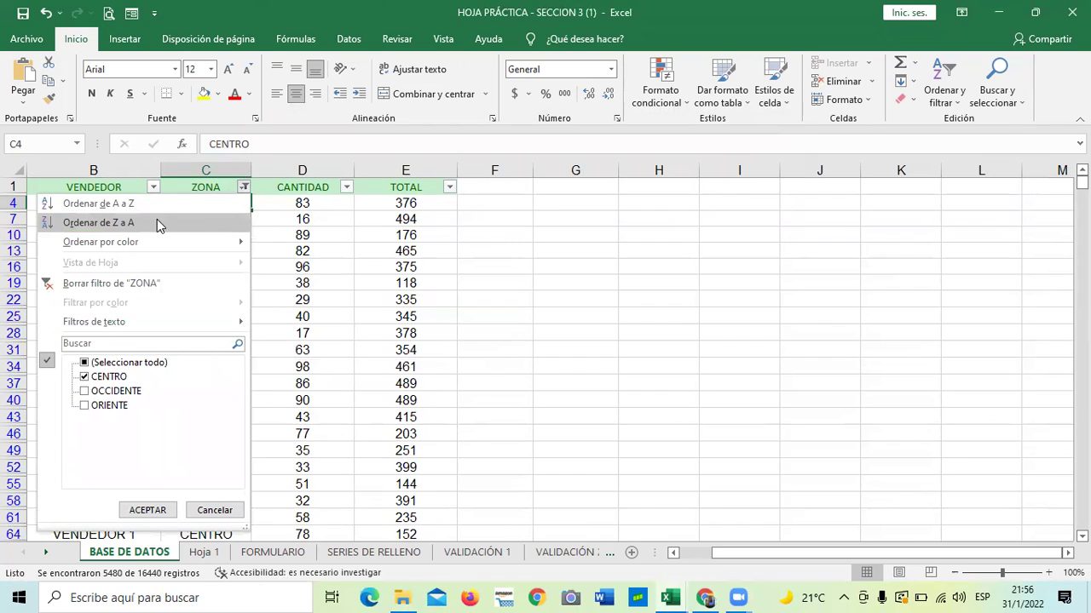
mouse_move(134, 247)
click(283, 244)
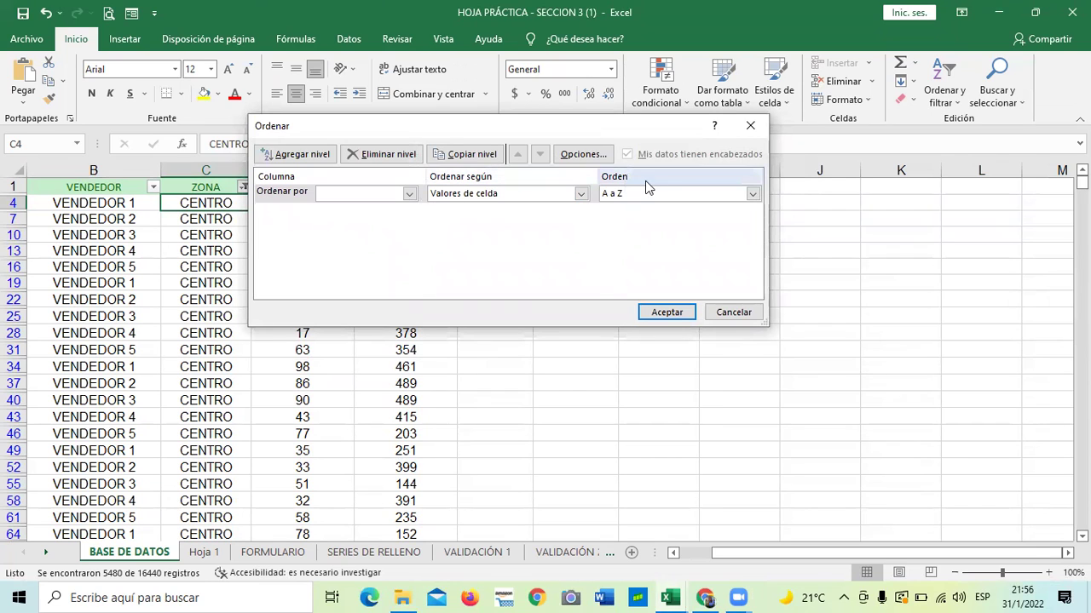
click(588, 154)
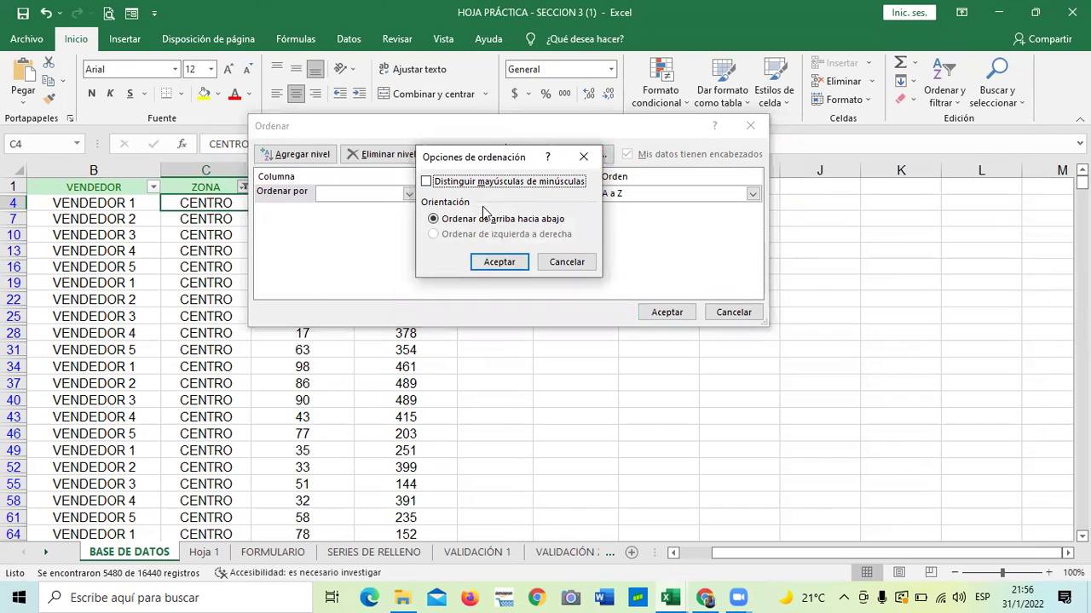
click(571, 266)
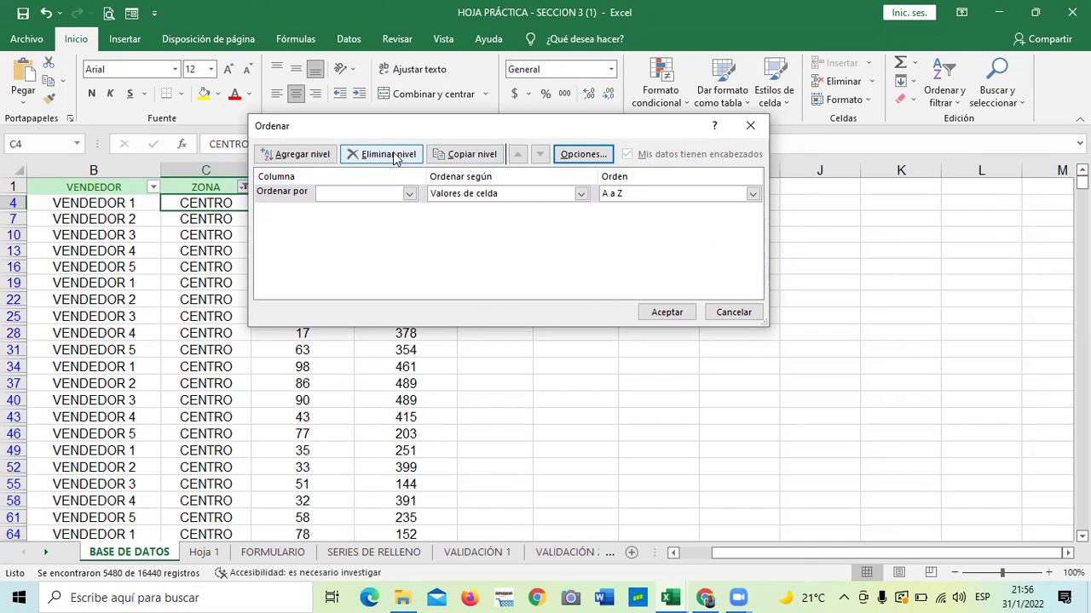
- Examine the column, sort-basis and order choices of the custom sort, keeping Valores de celda and A a Z
click(408, 194)
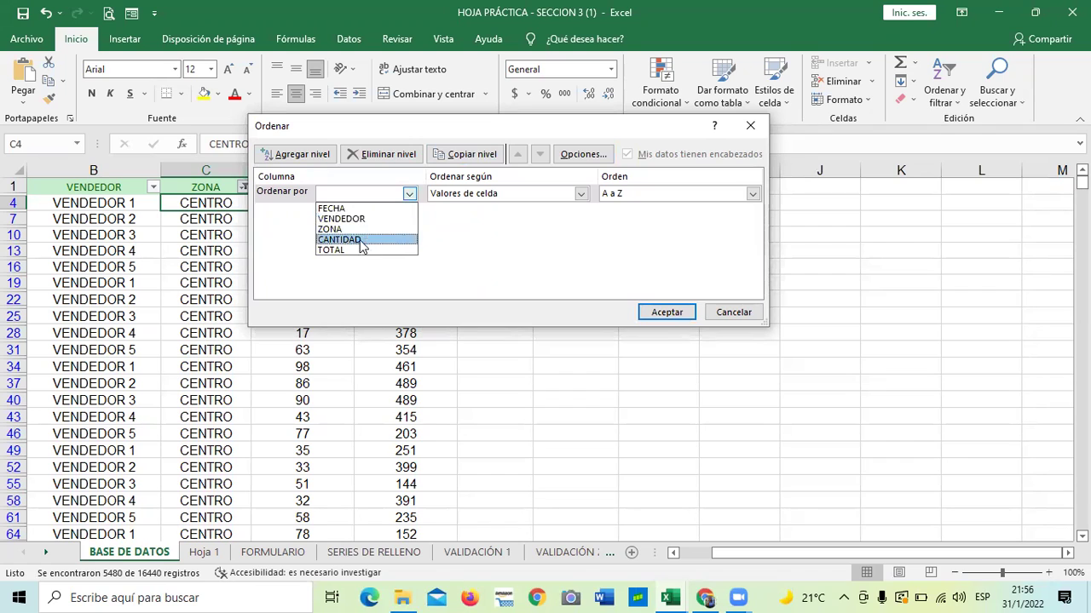
click(409, 196)
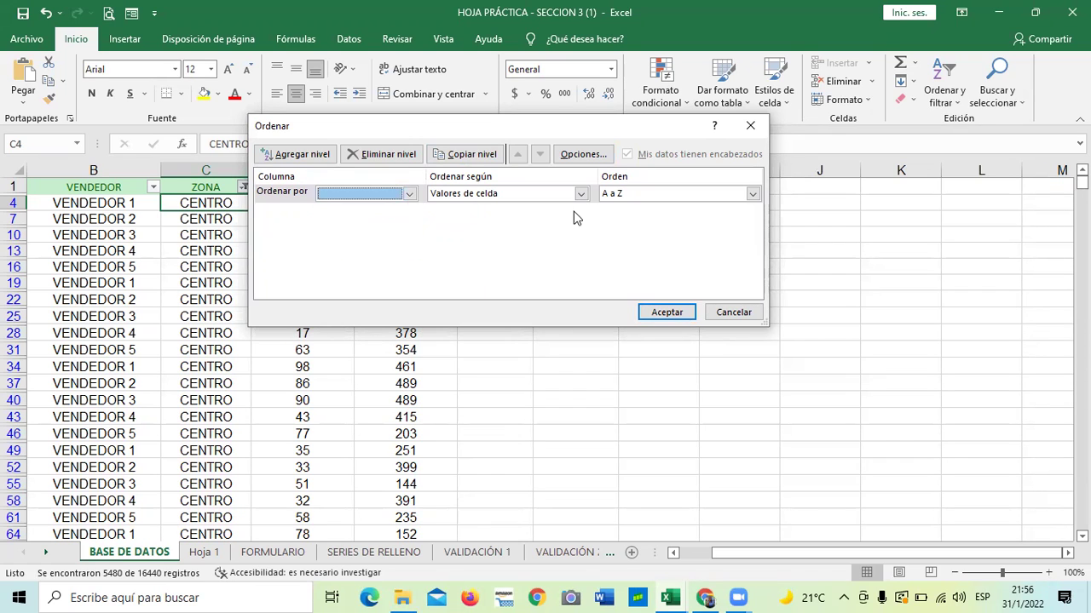
click(581, 194)
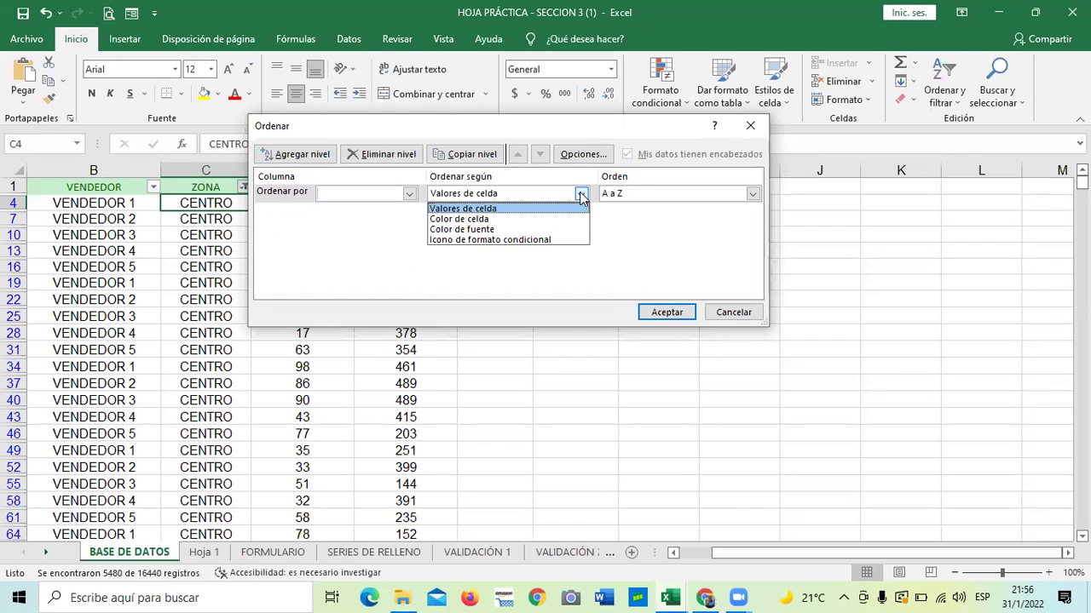
click(581, 195)
click(753, 194)
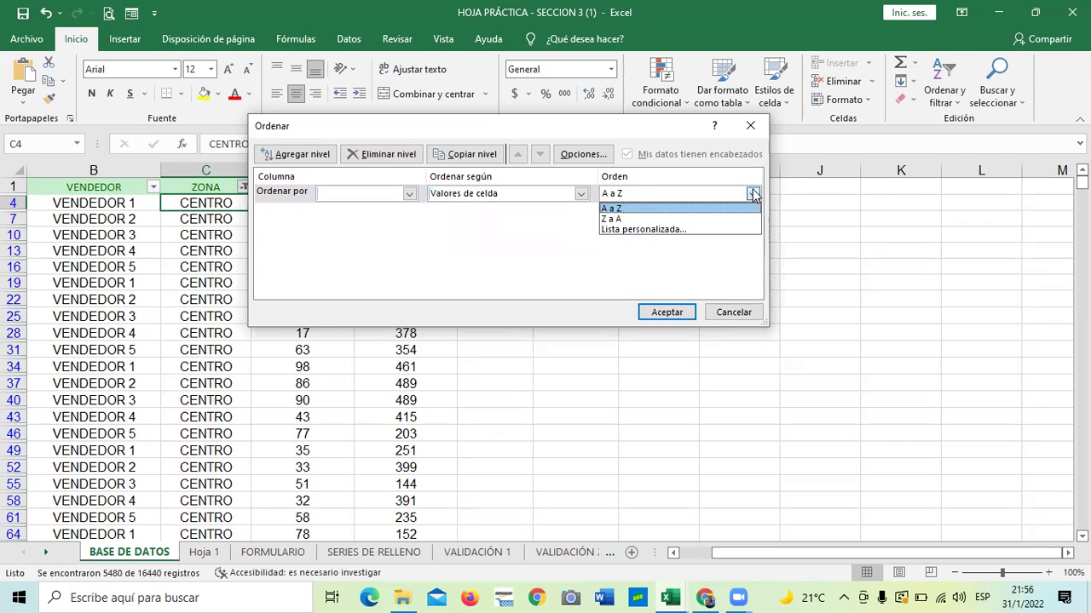
click(628, 209)
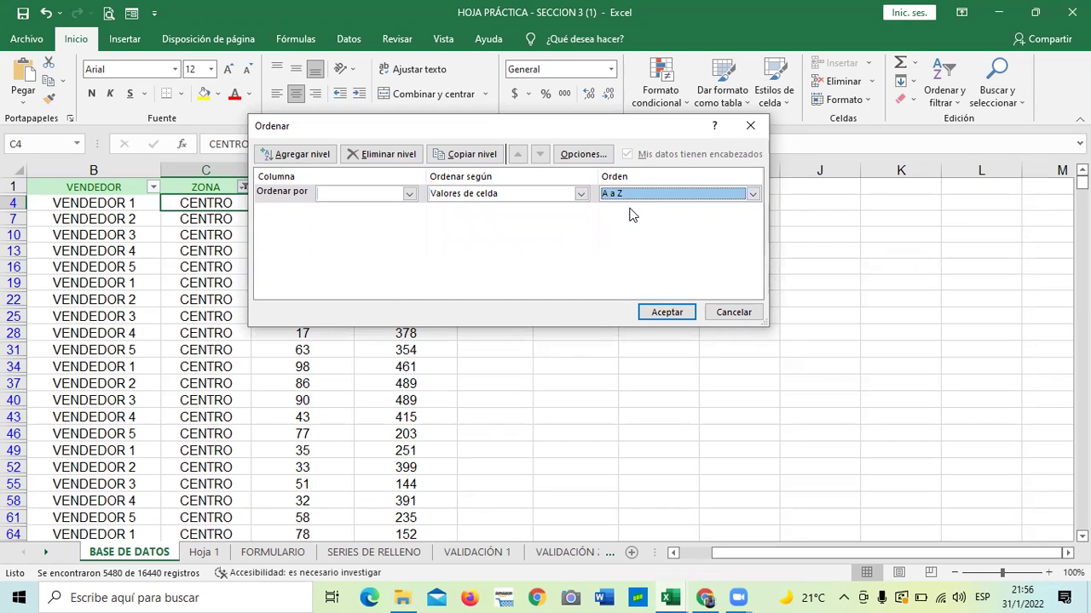
click(583, 155)
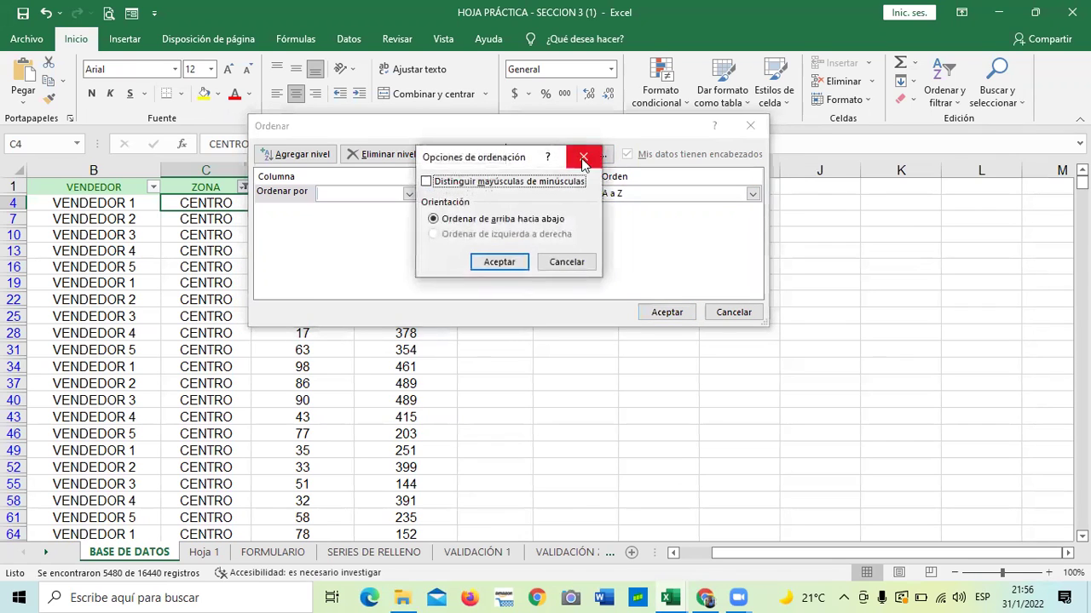
click(567, 264)
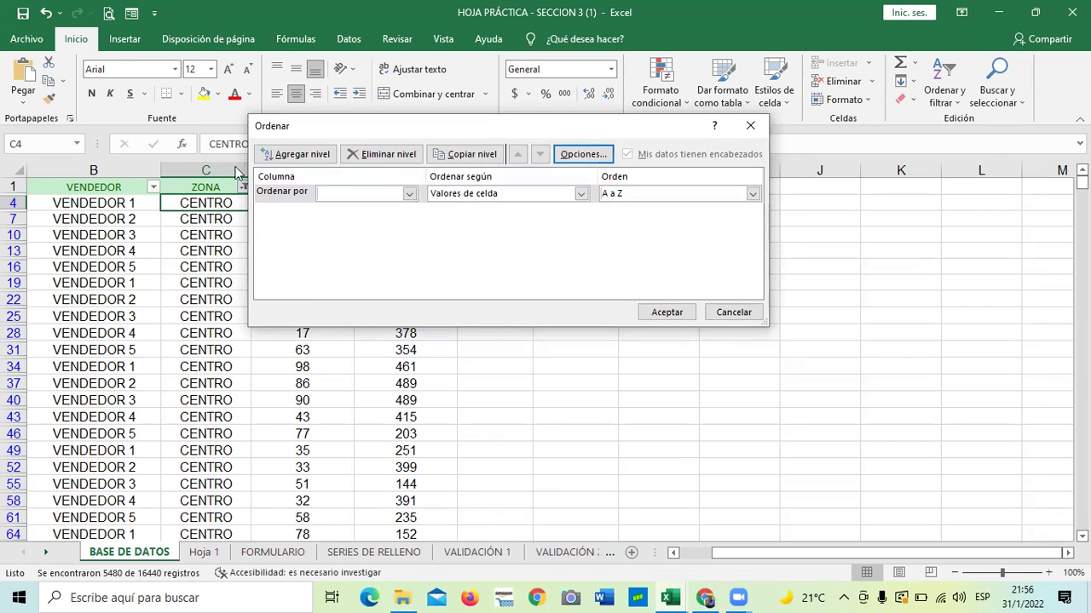
- Try to apply the custom sort without a sort column, and dismiss the Ordenar dialog
click(680, 312)
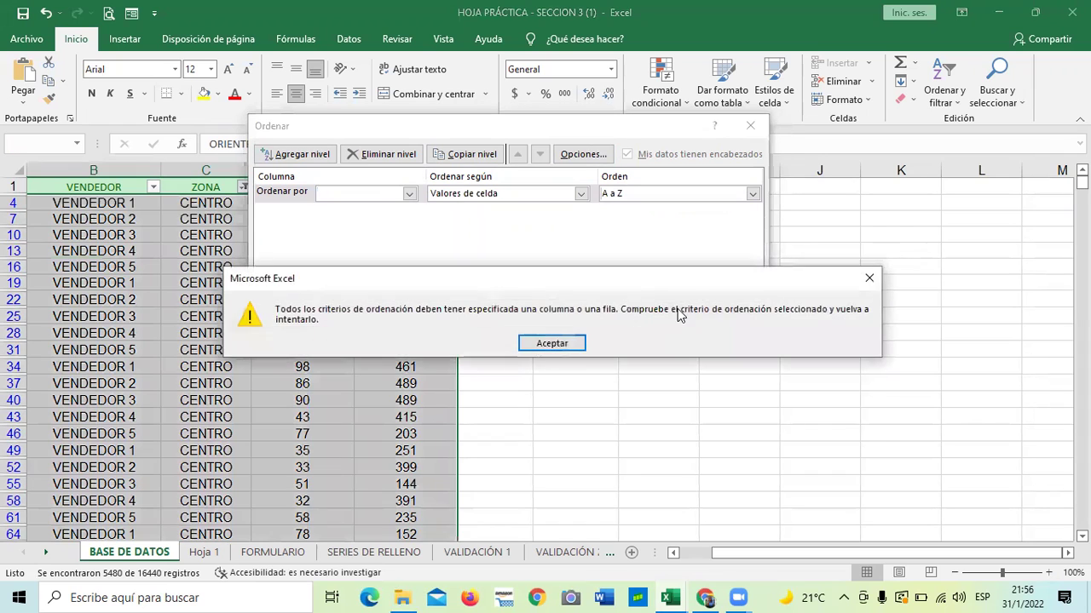
click(552, 344)
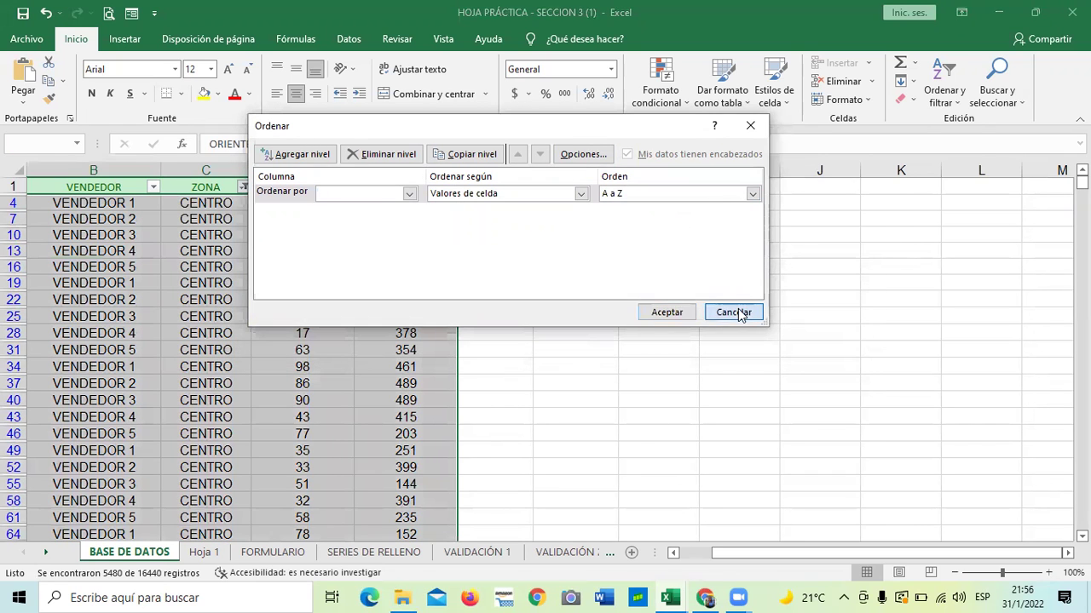
click(737, 313)
- Clear the ZONA column's filter so that the records of every zone are listed
drag(627, 351, 627, 364)
scroll(190, 341, down, 2)
scroll(191, 343, down, 6)
scroll(205, 337, up, 6)
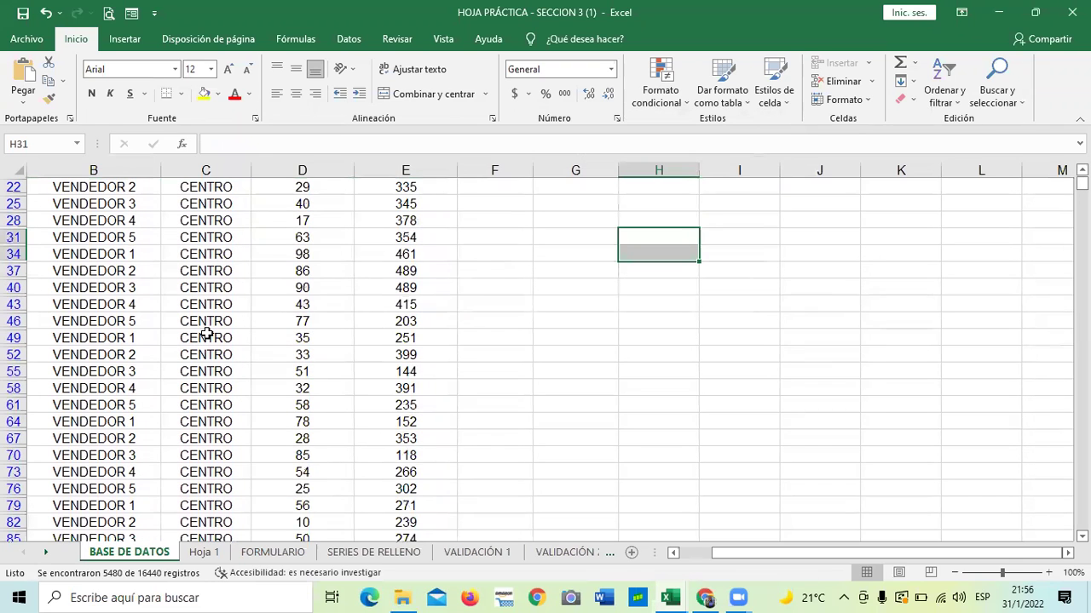
scroll(196, 326, up, 3)
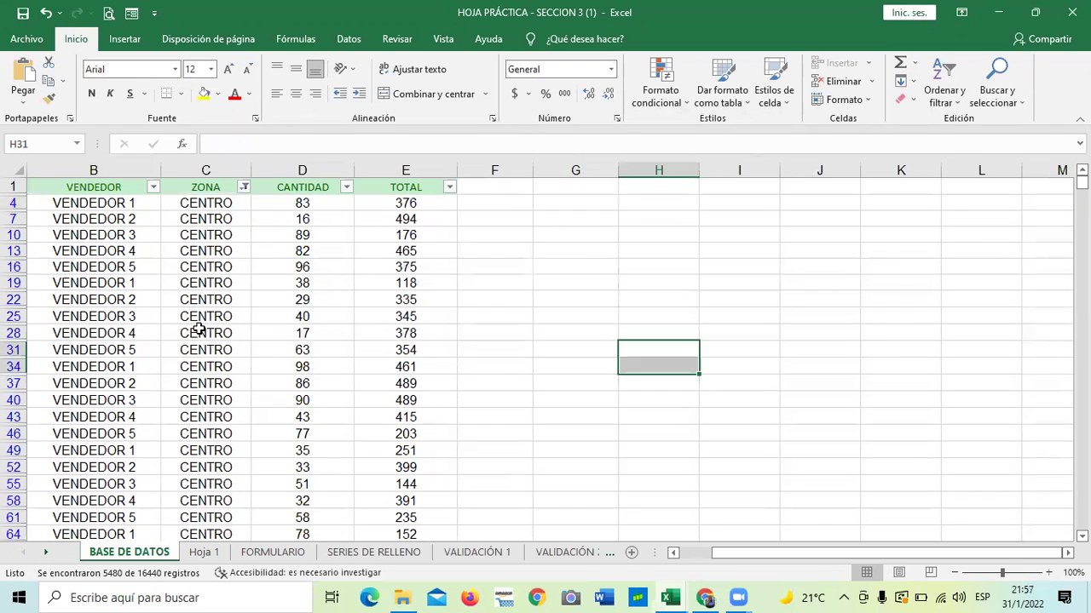
click(243, 187)
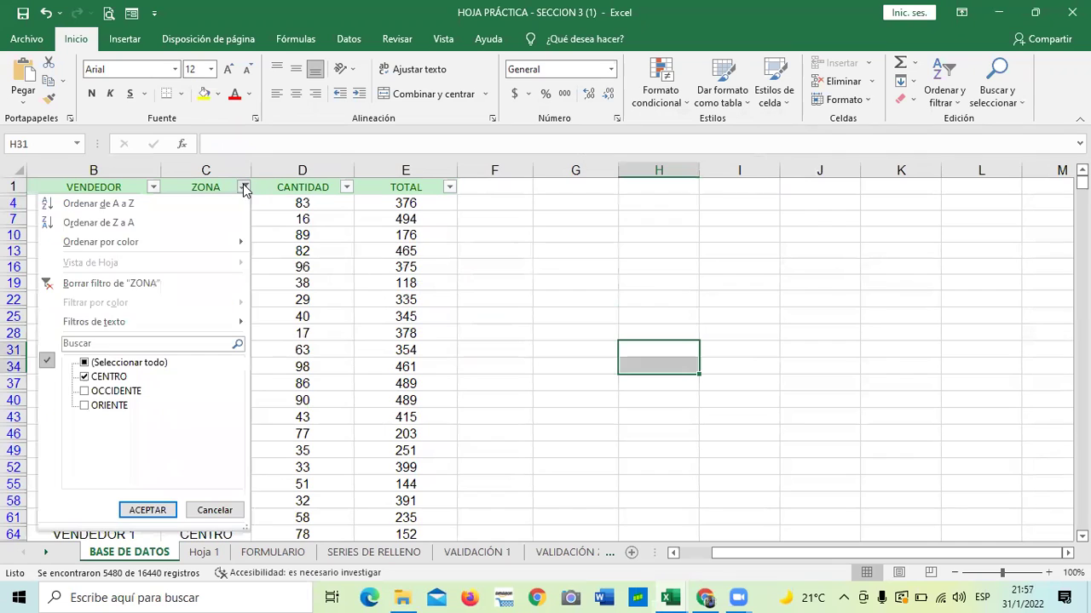
click(88, 363)
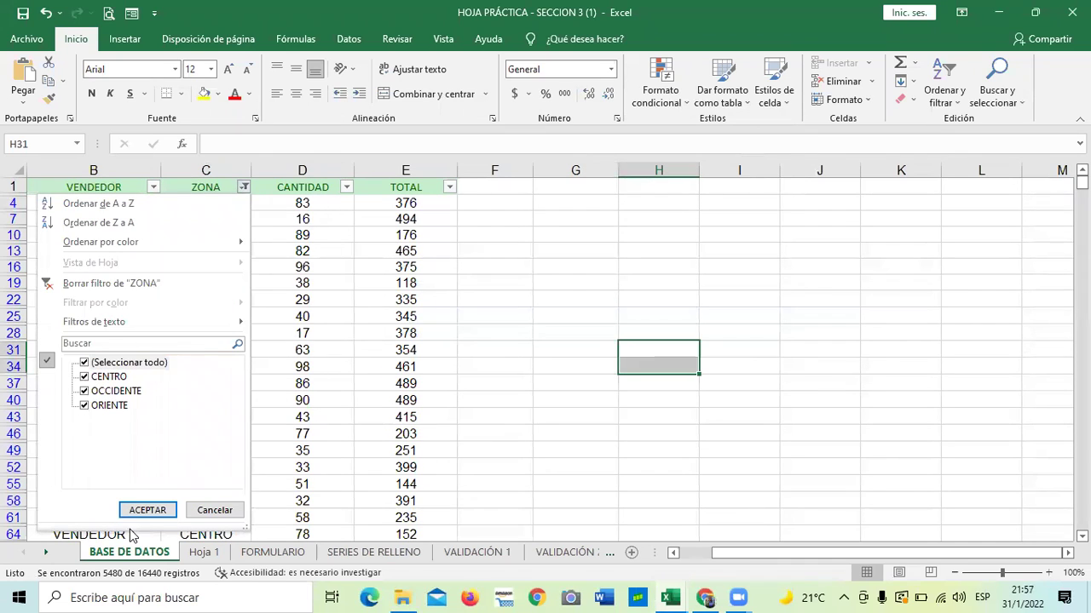
click(122, 283)
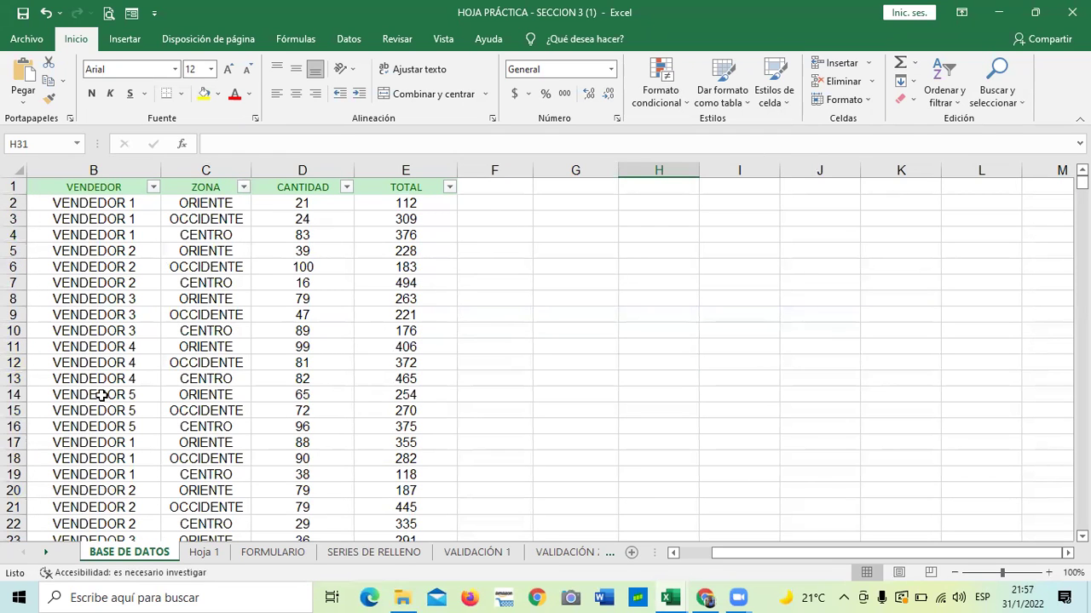
- Bring the FECHA column back into view and dismiss the news and weather pop-up covering the sheet
drag(793, 553, 725, 554)
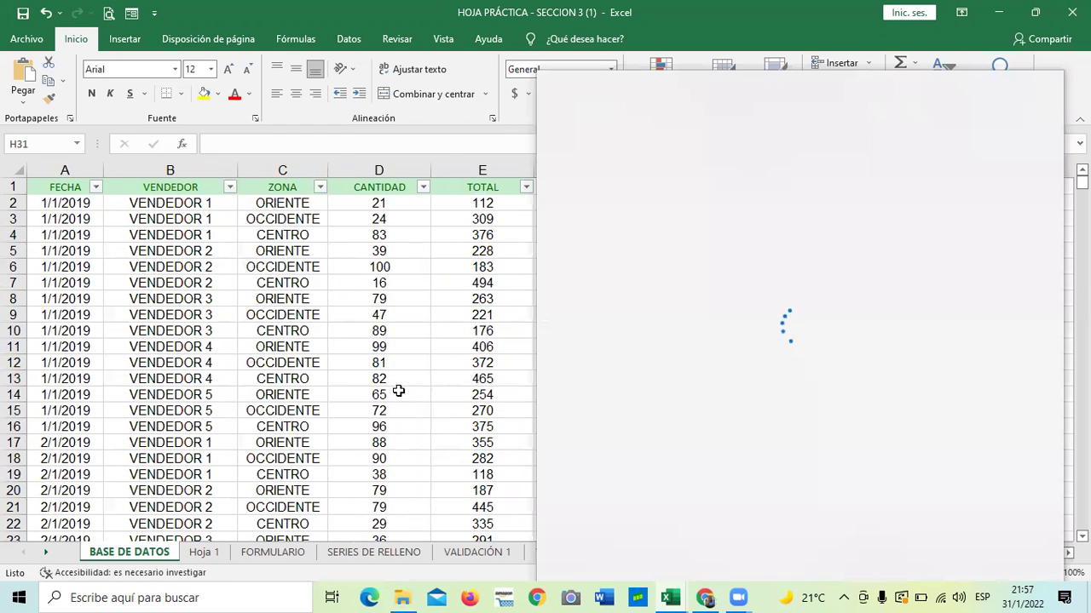
click(366, 334)
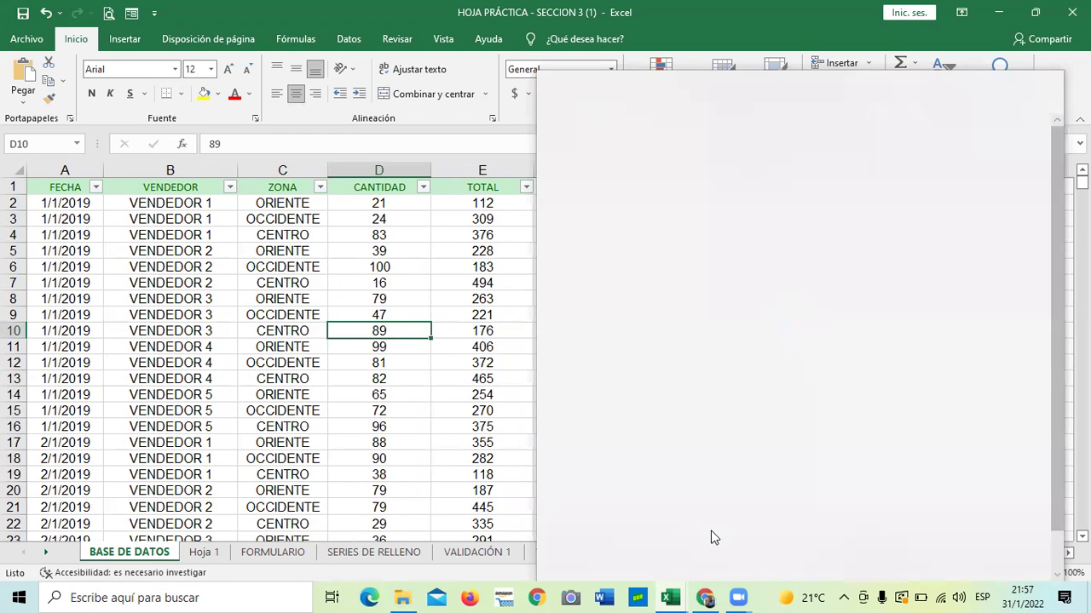
mouse_move(702, 596)
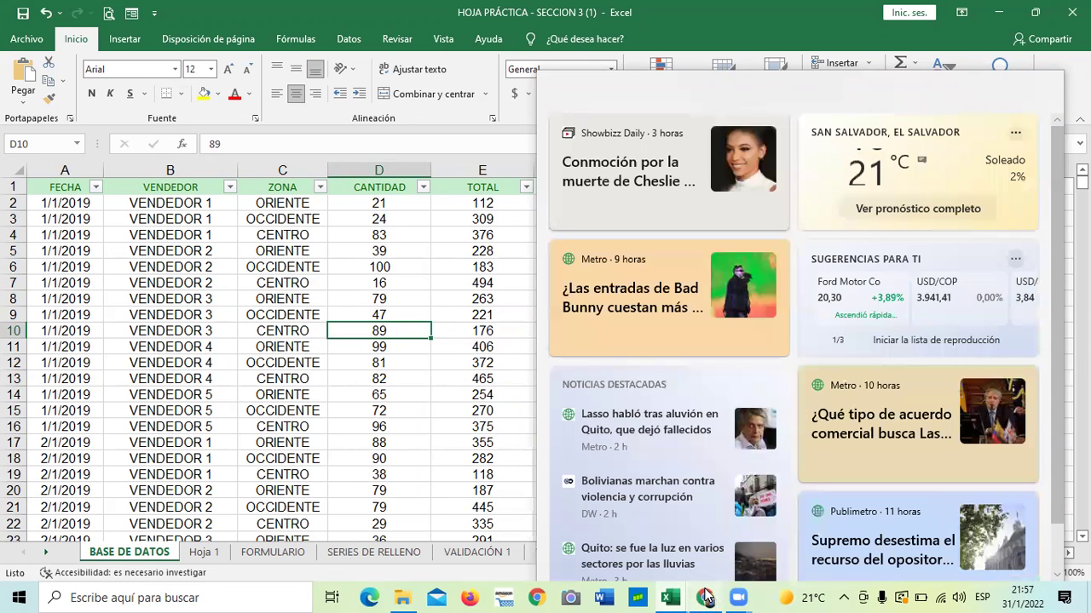
click(317, 250)
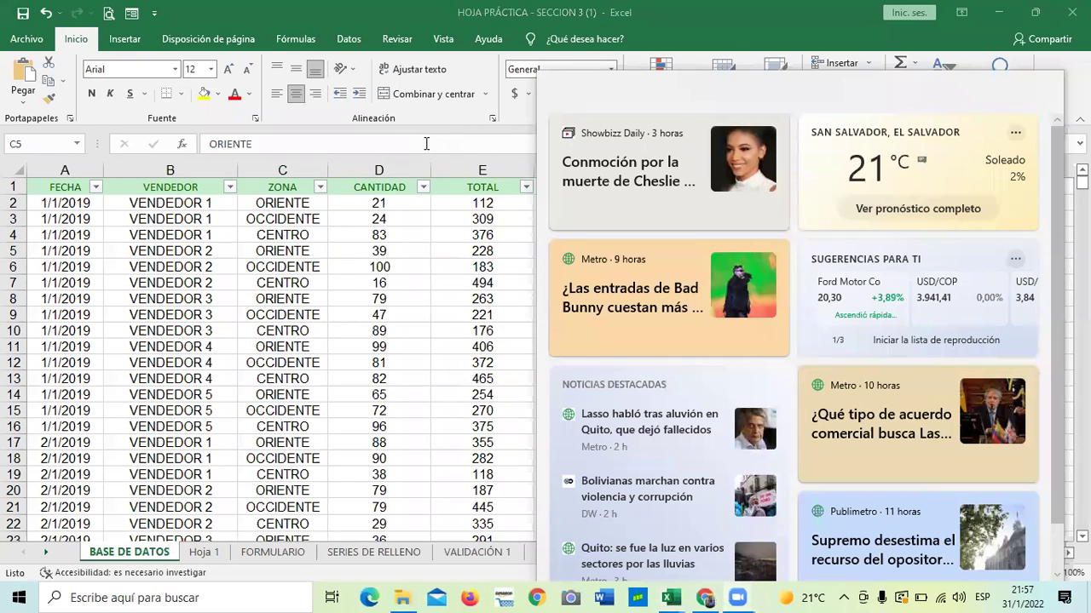
key(Escape)
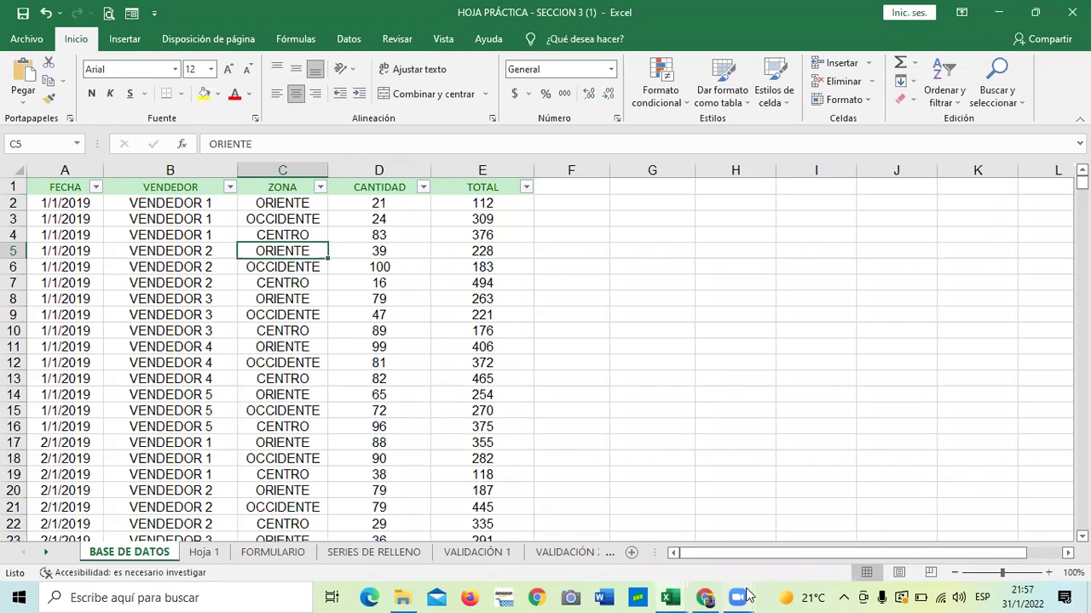
- Switch to the 3.2 Uso de filtros course page in Chrome and advance to 3.3 Objetivo de la lección
mouse_move(704, 594)
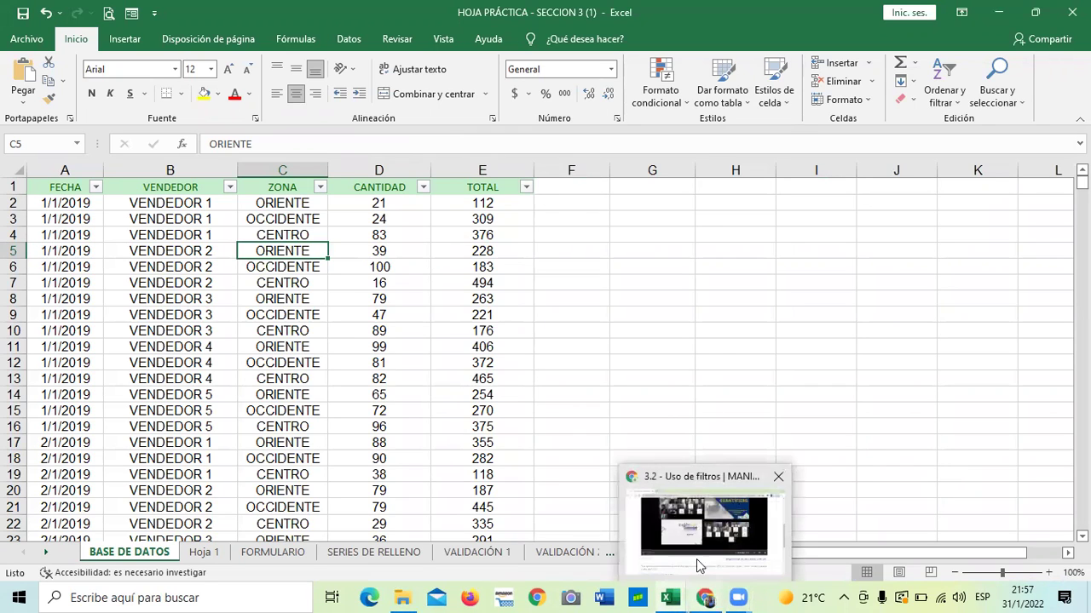
click(690, 502)
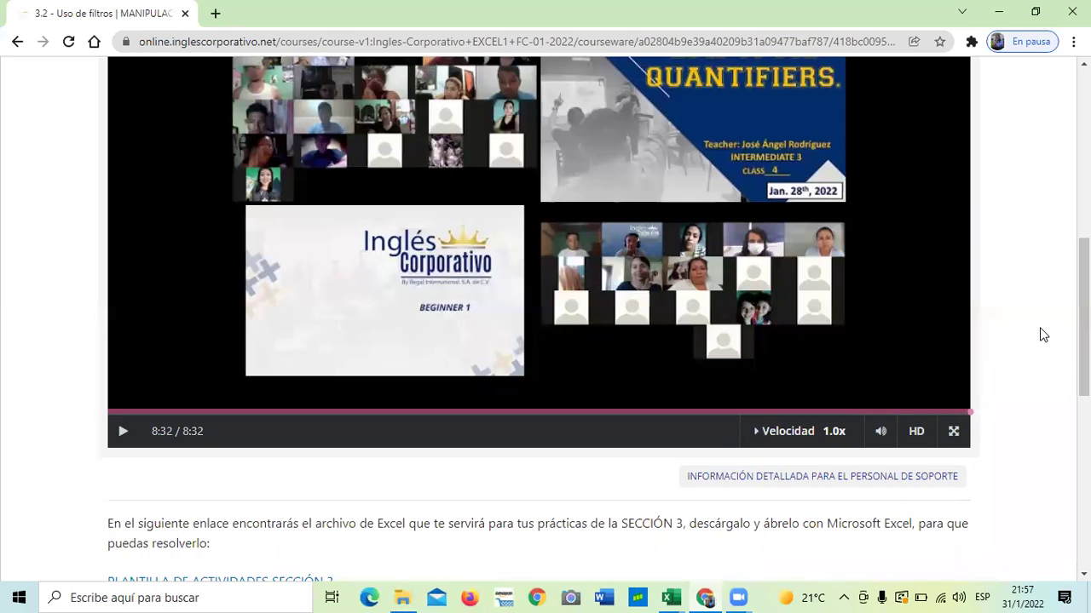
scroll(1041, 336, up, 3)
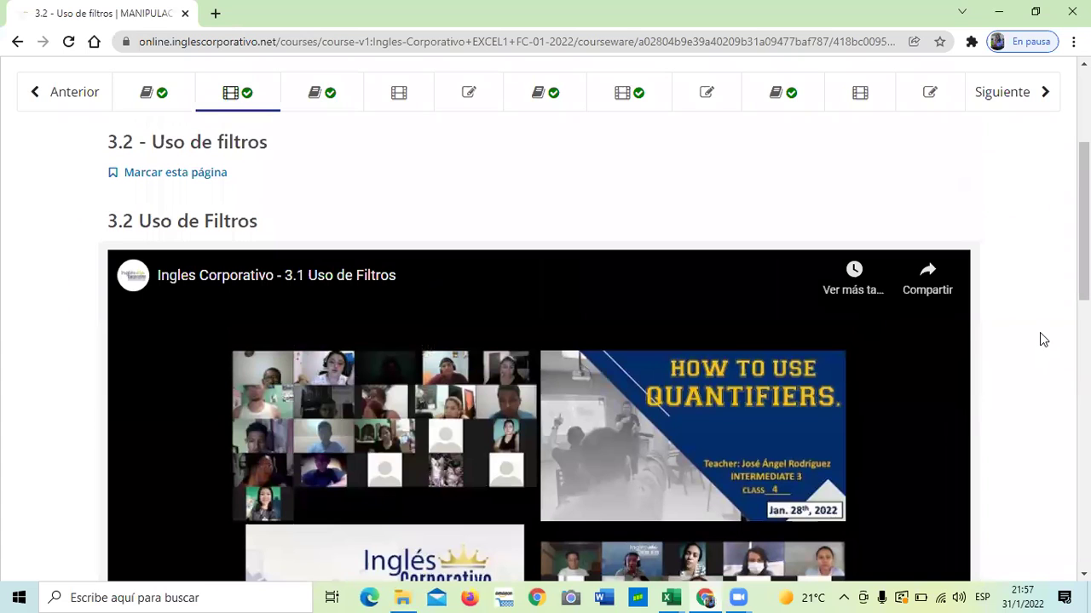
scroll(1039, 333, down, 2)
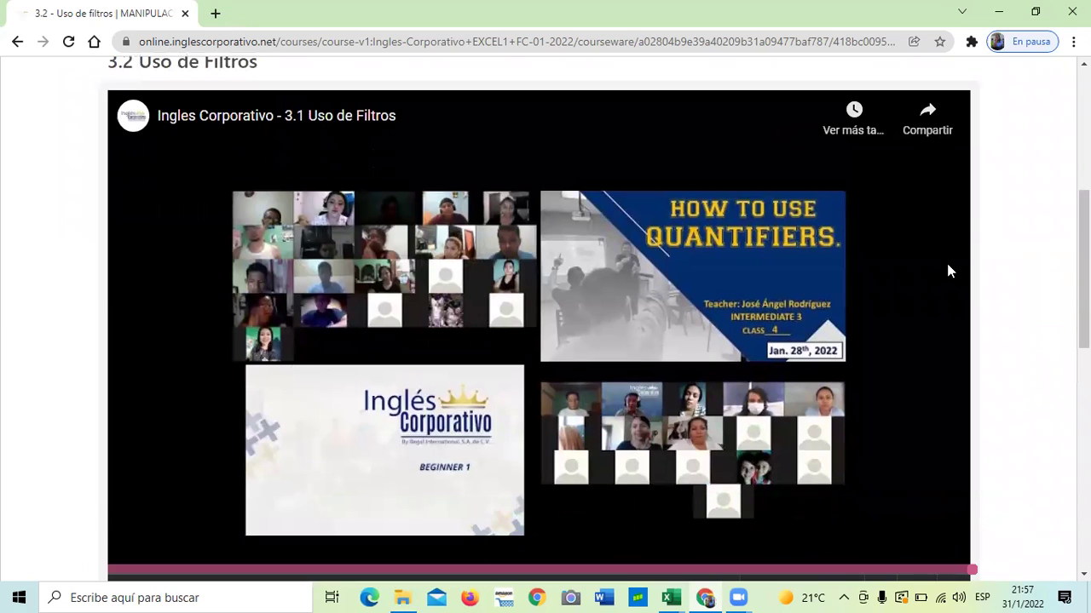
scroll(1017, 247, down, 4)
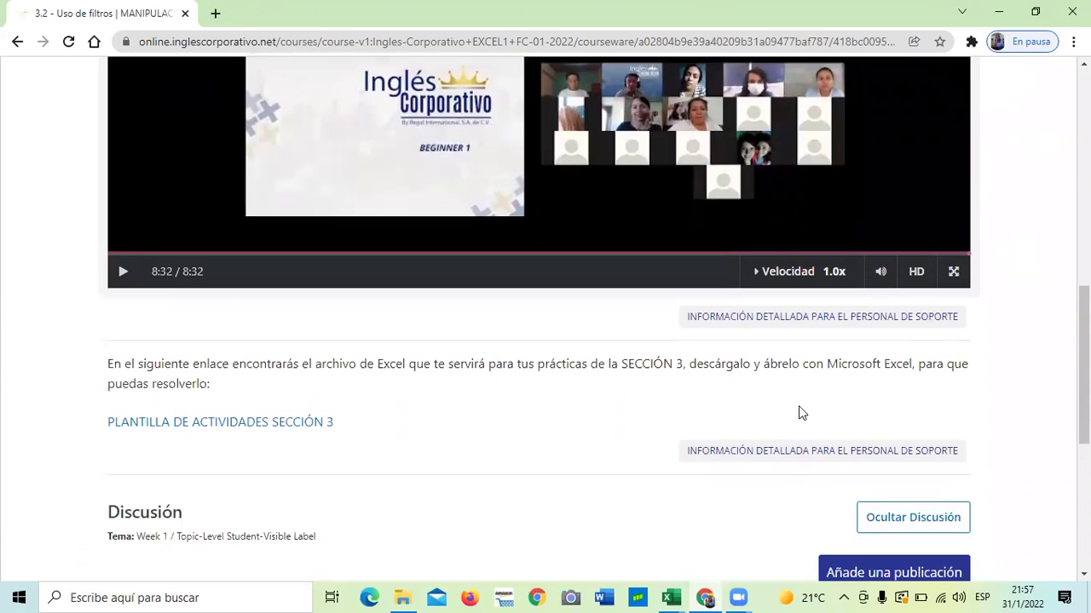
scroll(607, 434, down, 2)
scroll(570, 465, down, 2)
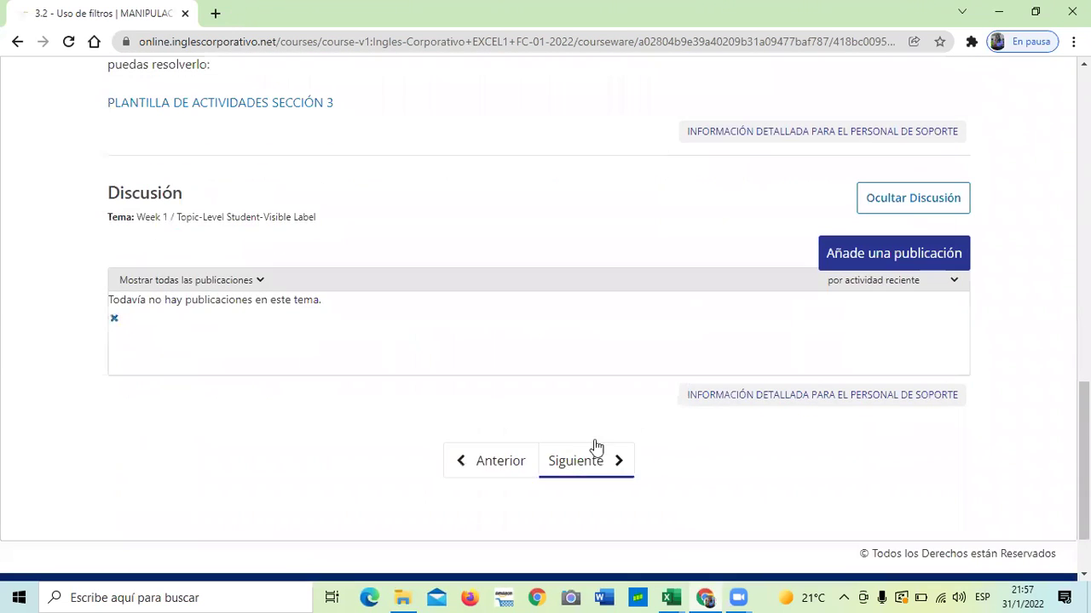
click(622, 453)
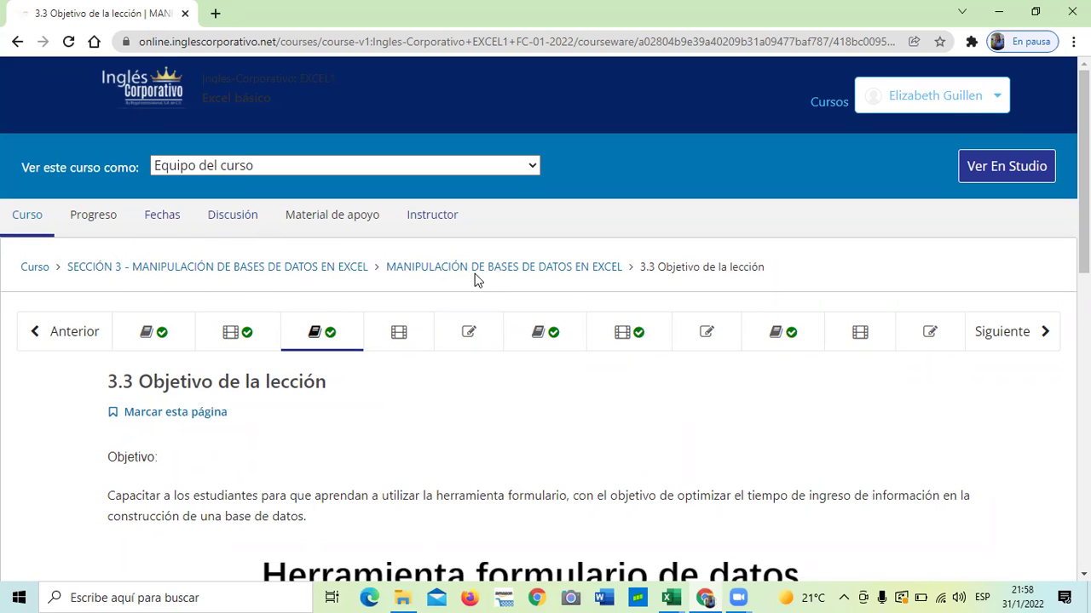
- Examine the lesson 3.3 objective, the explanation of the Herramienta formulario de datos and its example form
scroll(475, 280, down, 2)
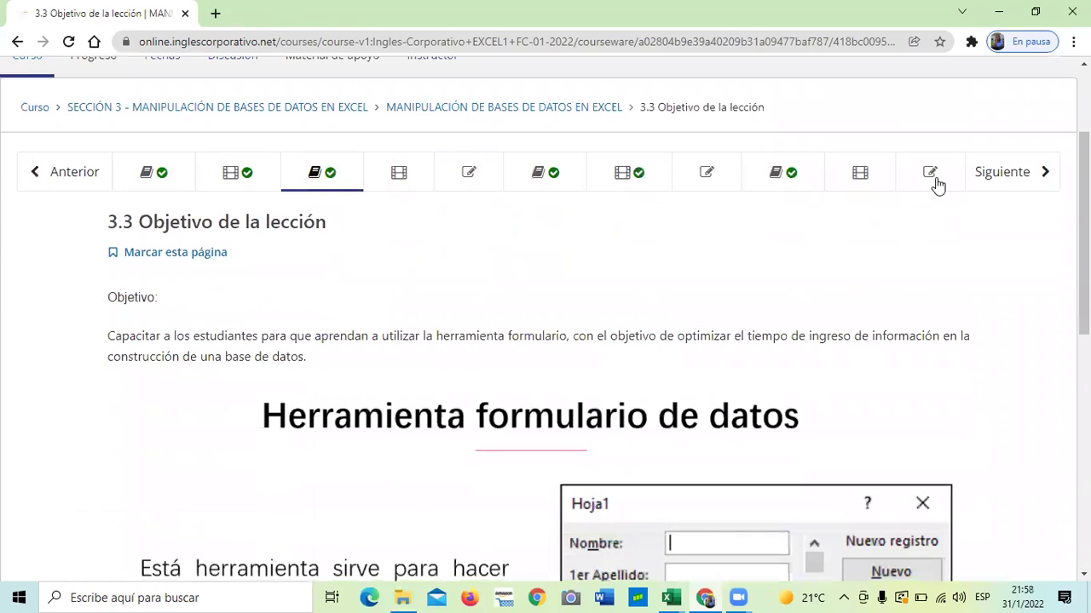
scroll(687, 436, down, 2)
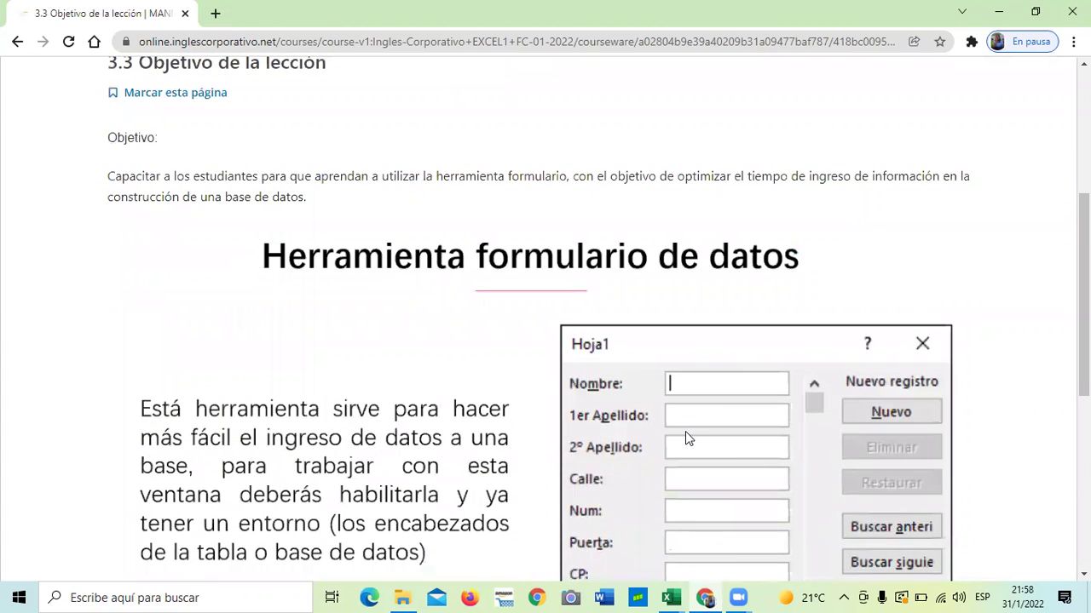
scroll(685, 431, down, 3)
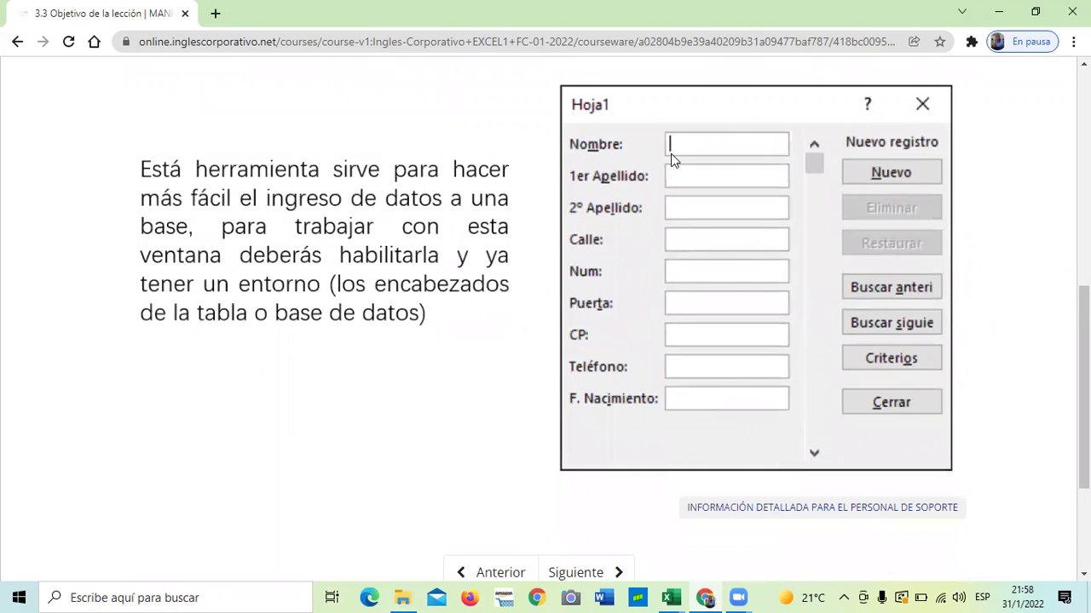
scroll(670, 154, down, 3)
scroll(623, 264, up, 3)
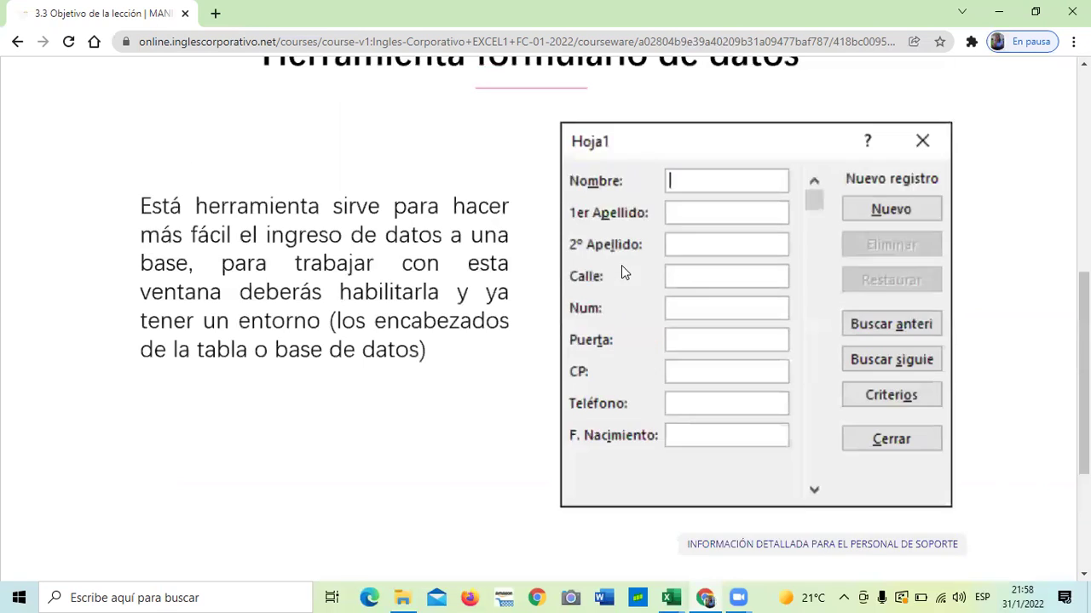
scroll(624, 269, up, 3)
scroll(628, 275, up, 3)
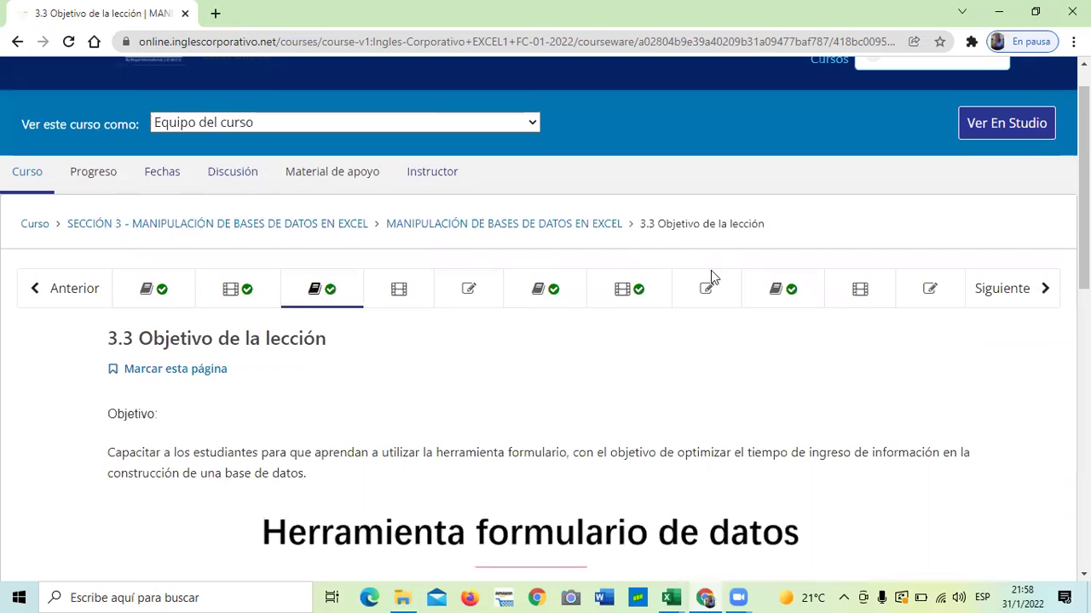
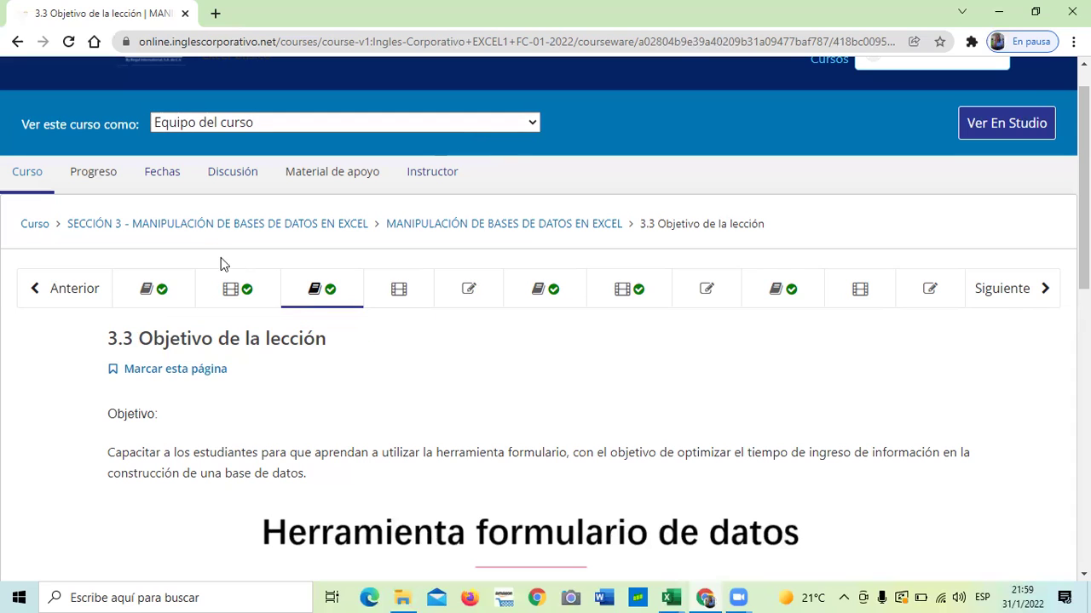
- Open the 3.1 Objetivo de la lección page and review its USO DE FILTROS objective, filter access options and custom filter examples
click(161, 291)
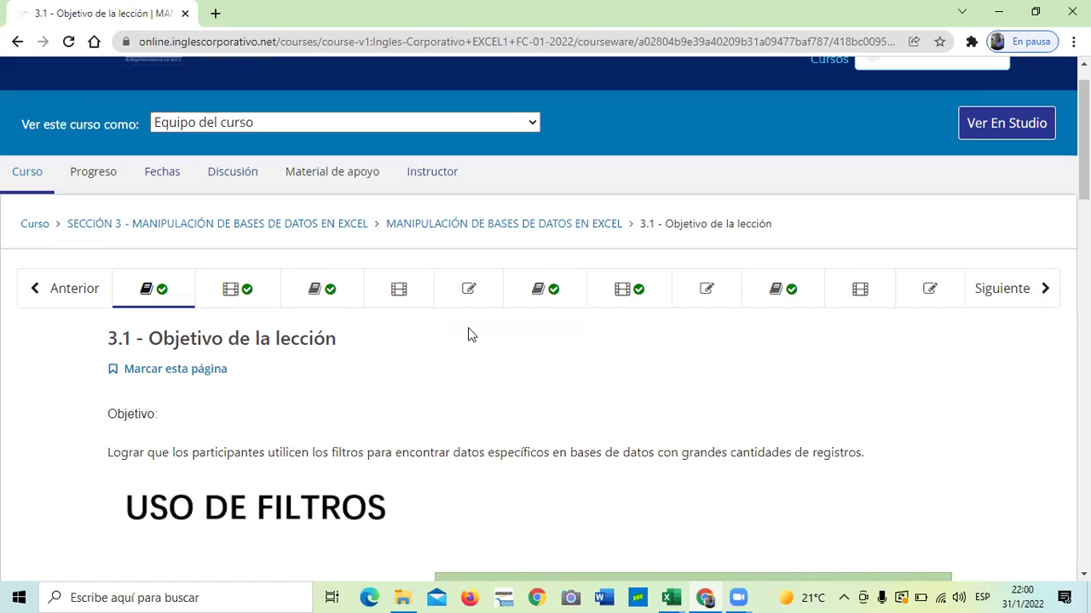
scroll(467, 327, down, 1)
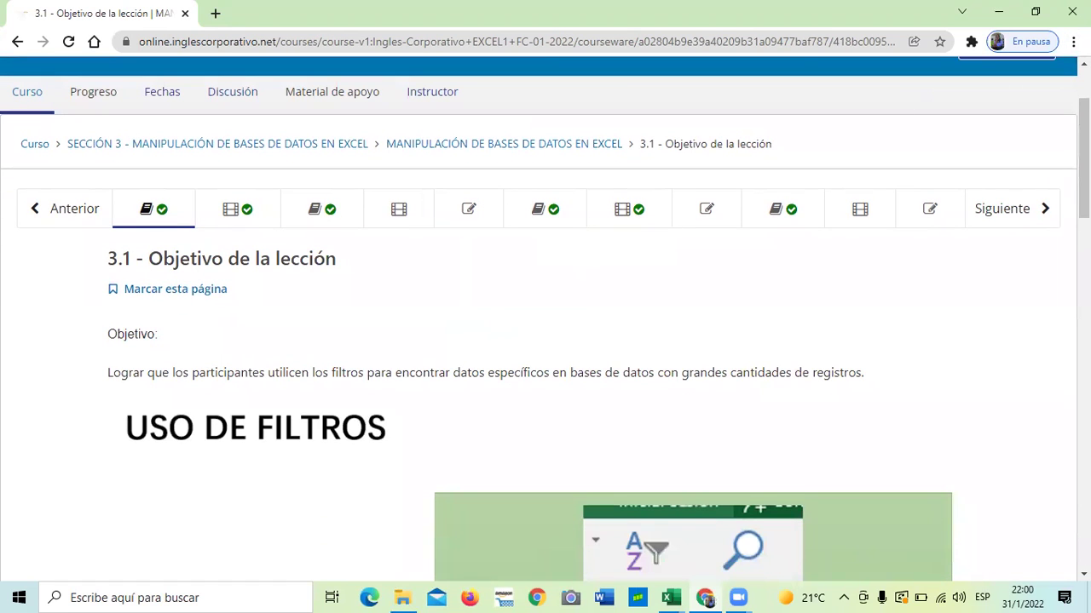
scroll(617, 155, down, 1)
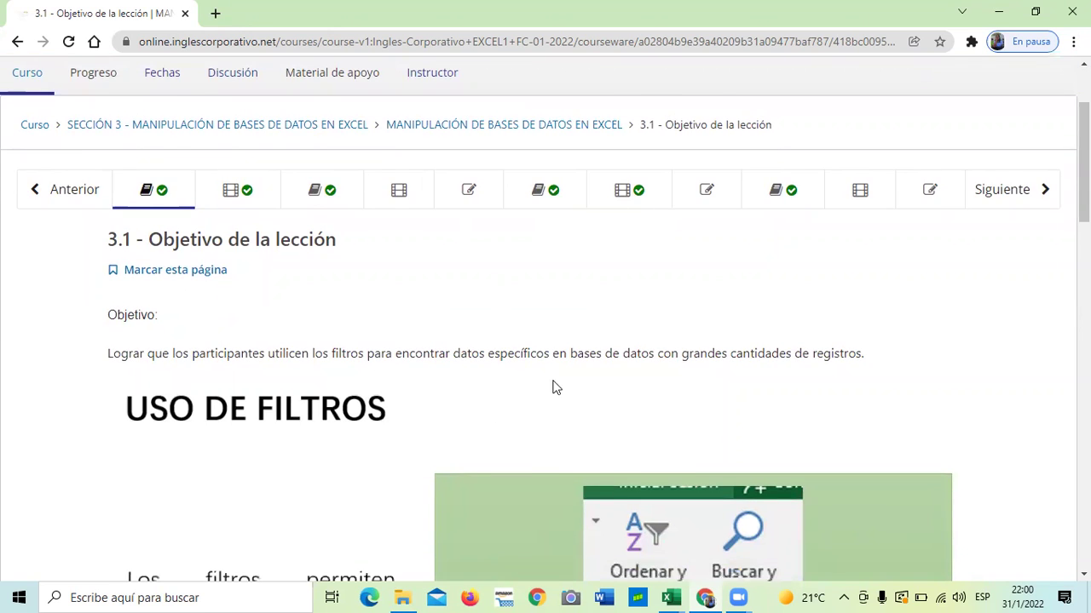
scroll(534, 285, down, 15)
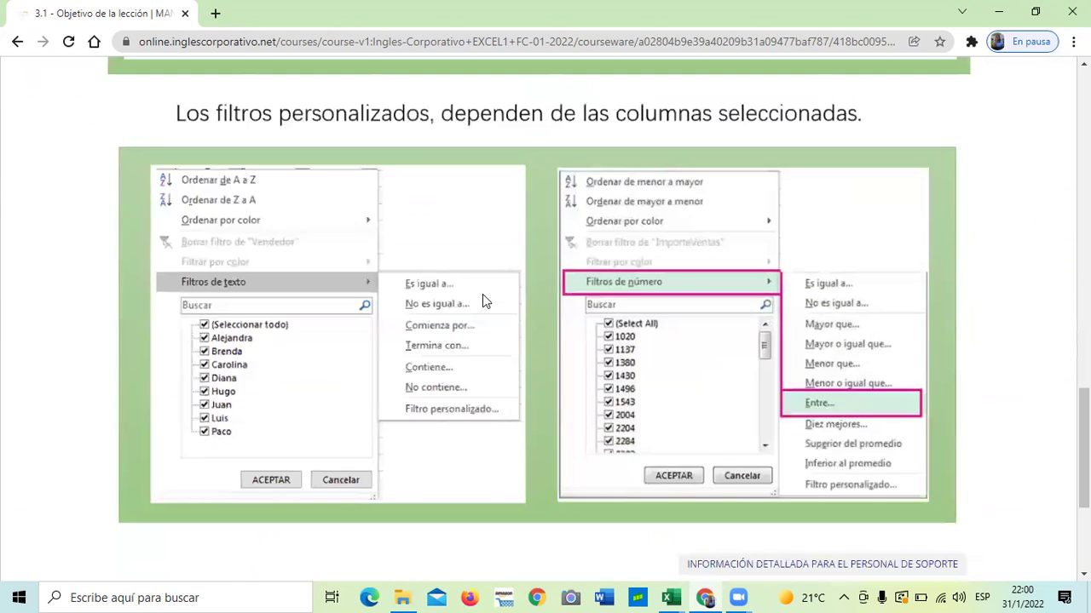
scroll(482, 301, down, 3)
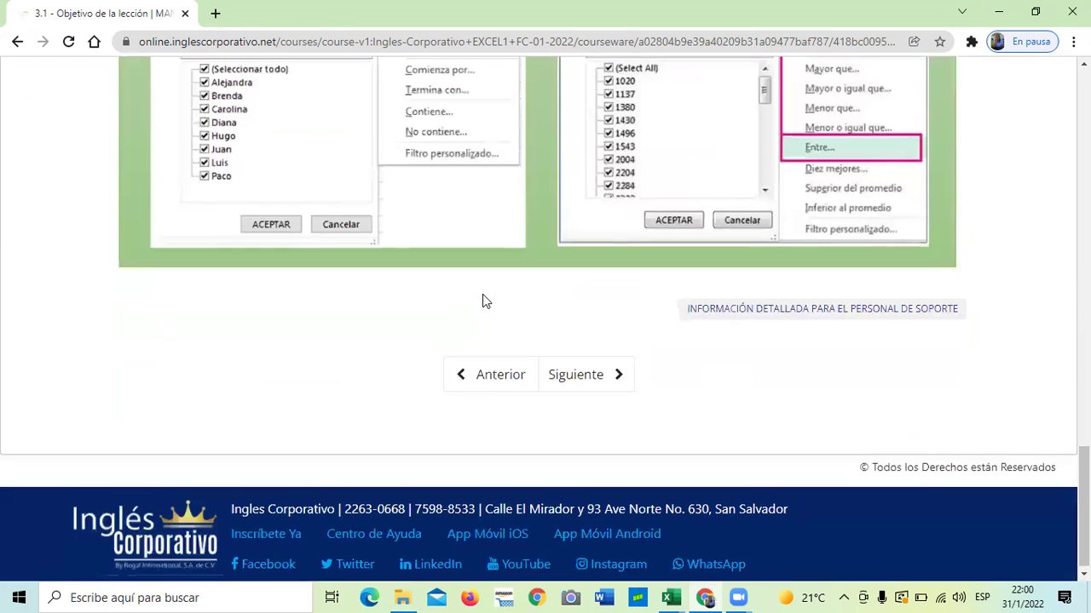
scroll(482, 301, up, 10)
scroll(483, 301, up, 4)
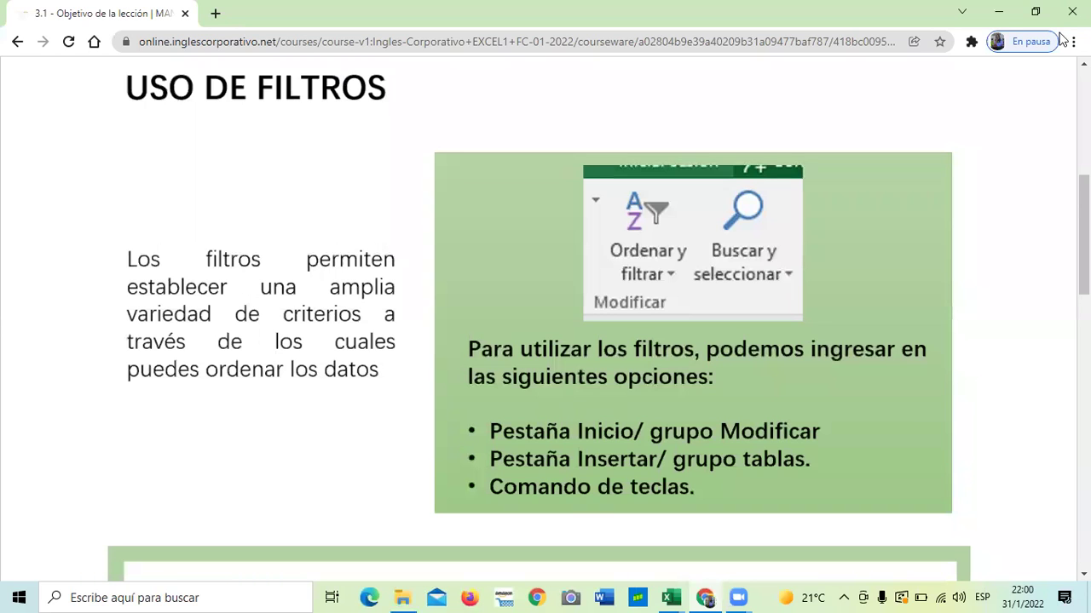
scroll(601, 102, up, 4)
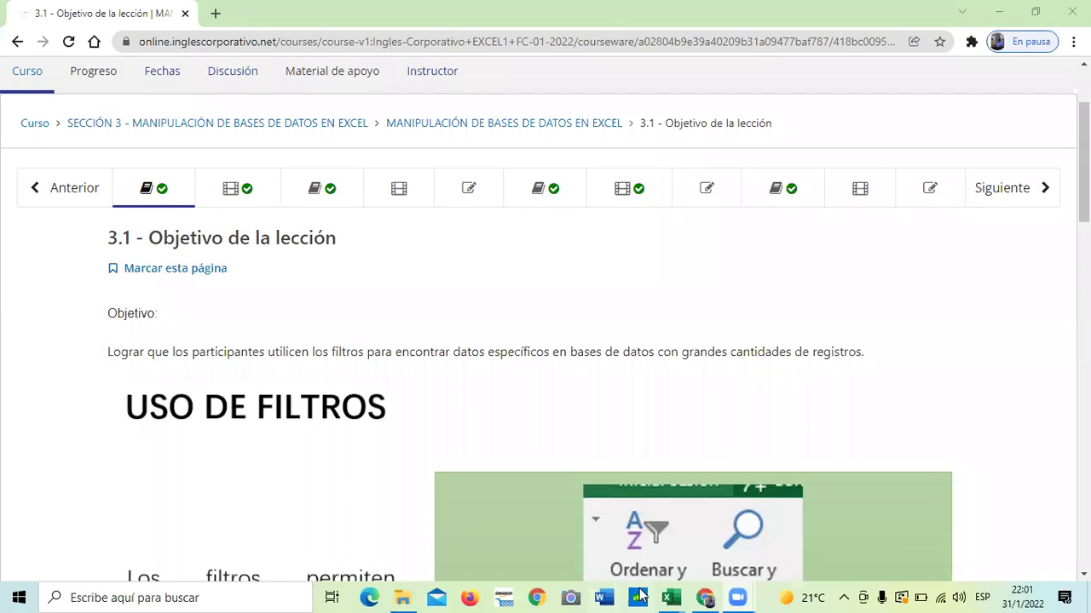
- Switch to the HOJA PRÁCTICA - SECCION 3 workbook in Excel and inspect the CONTAR.SI formula below the last BASE DE DATOS record
mouse_move(681, 595)
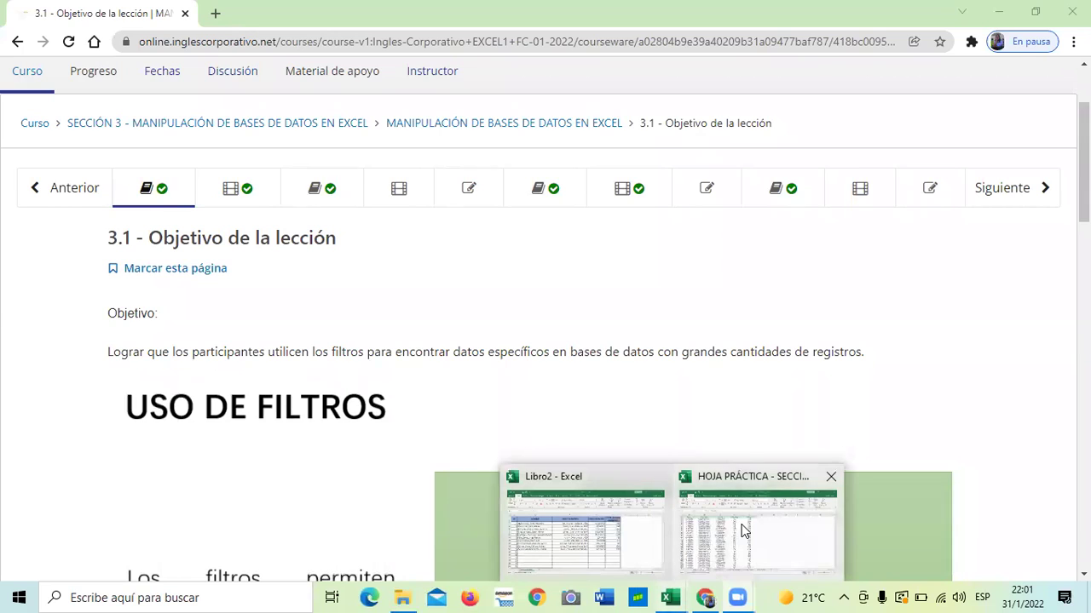
click(732, 495)
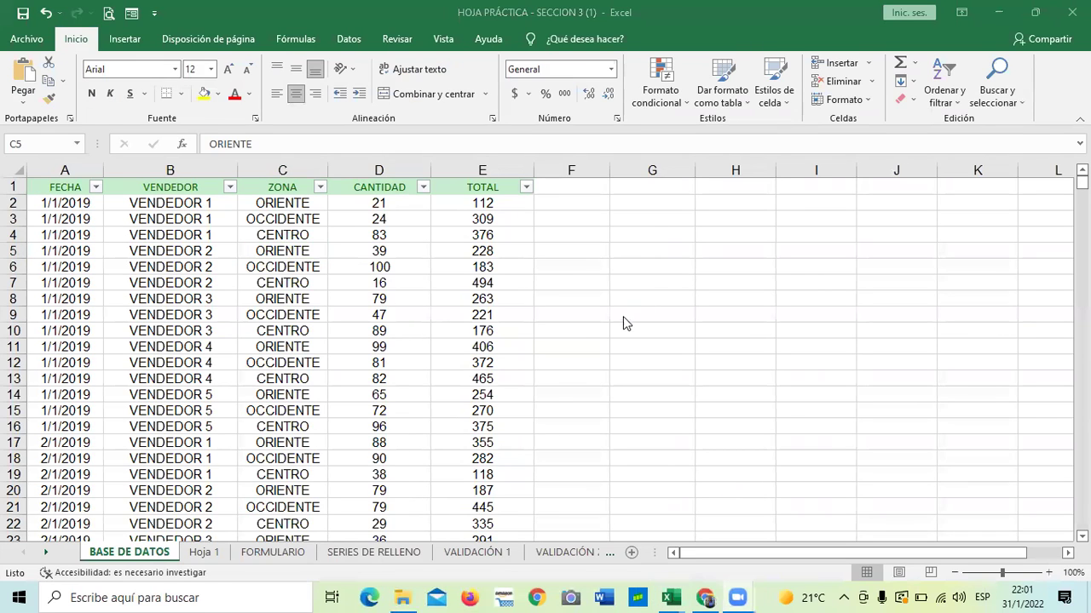
scroll(622, 321, down, 16)
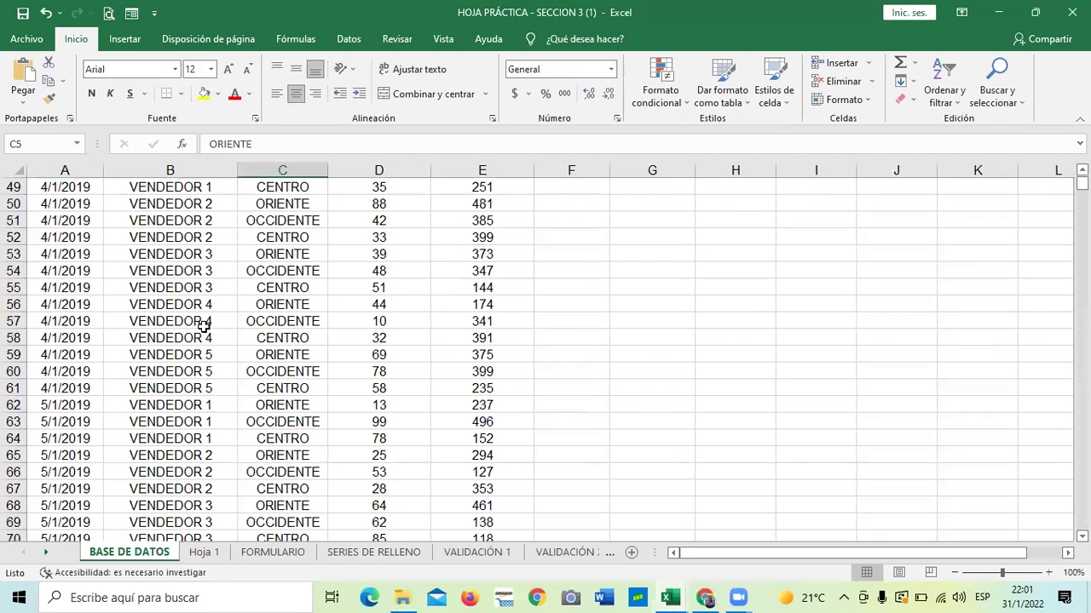
click(205, 323)
key(ctrl+Down)
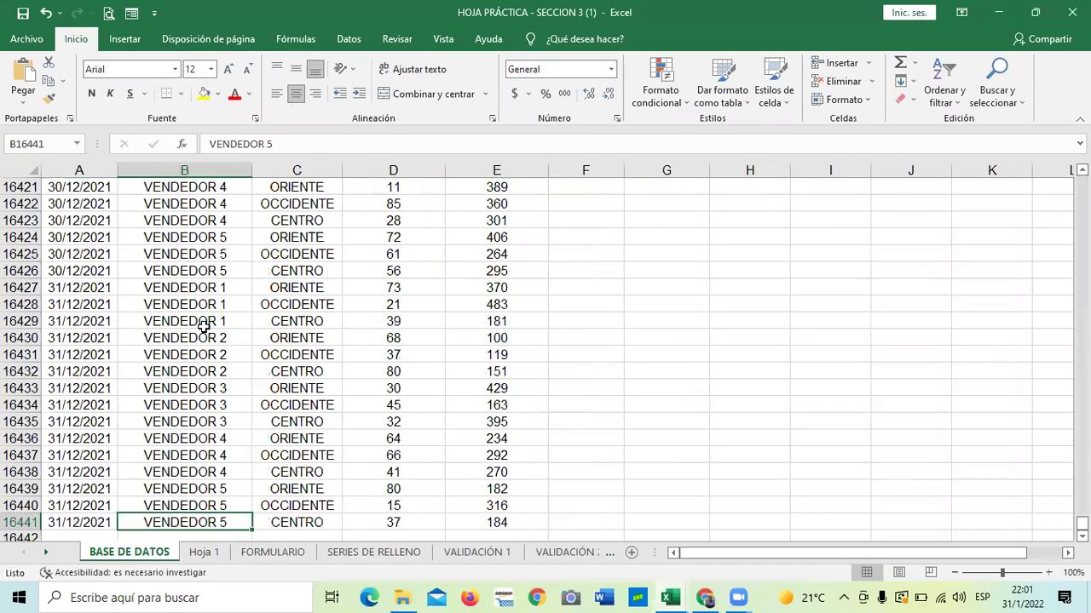
scroll(227, 382, down, 5)
click(191, 332)
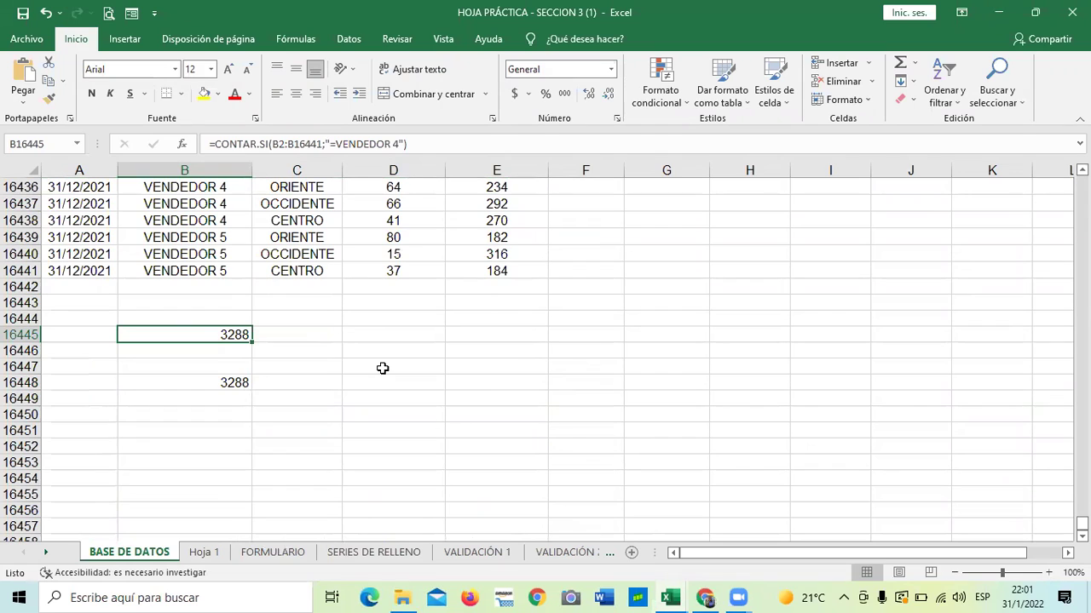
click(424, 380)
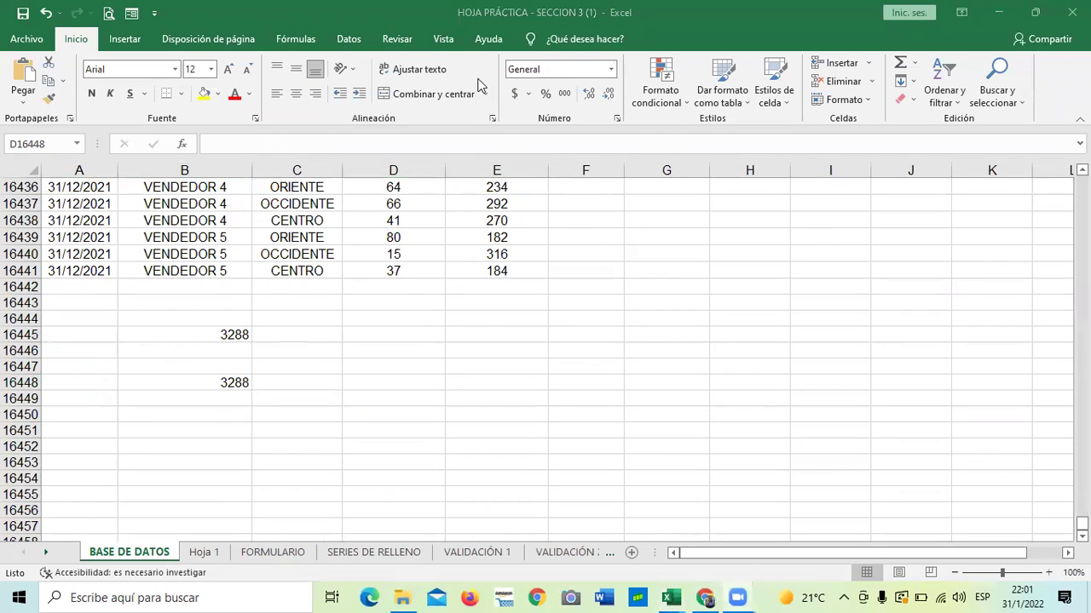